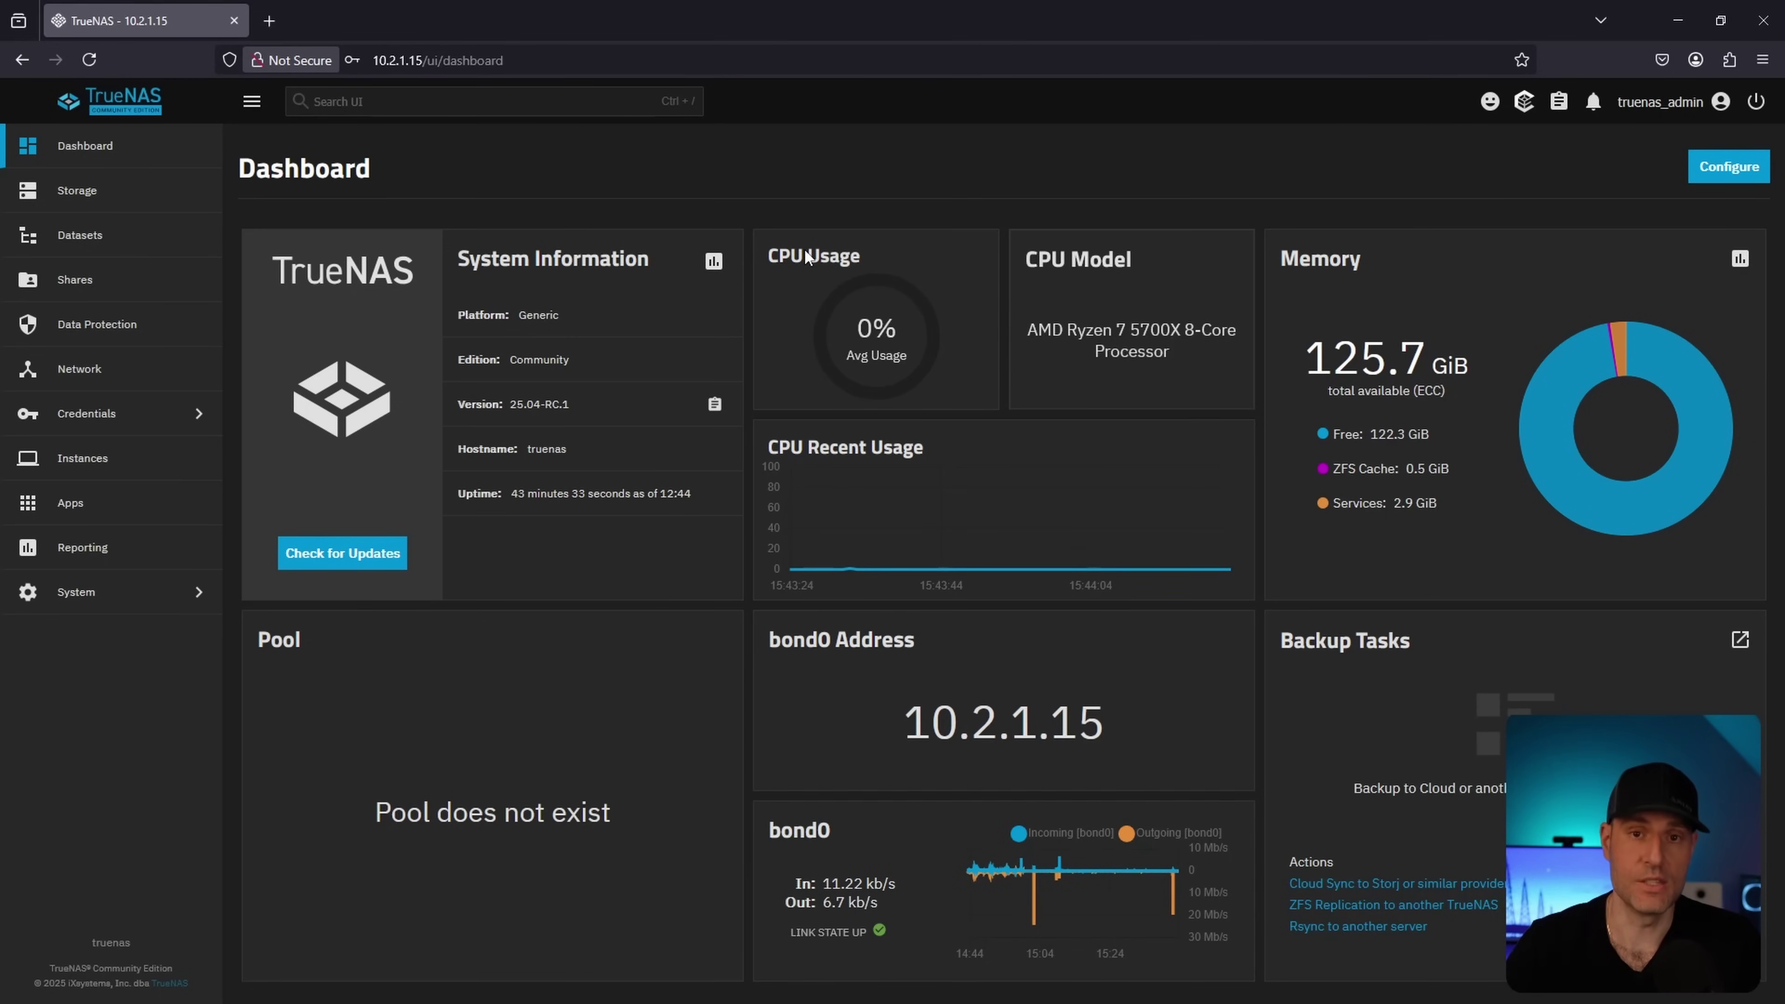
- Start creating a storage pool named zpool with encryption enabled using the AES-256-GCM standard
left_click(197, 190)
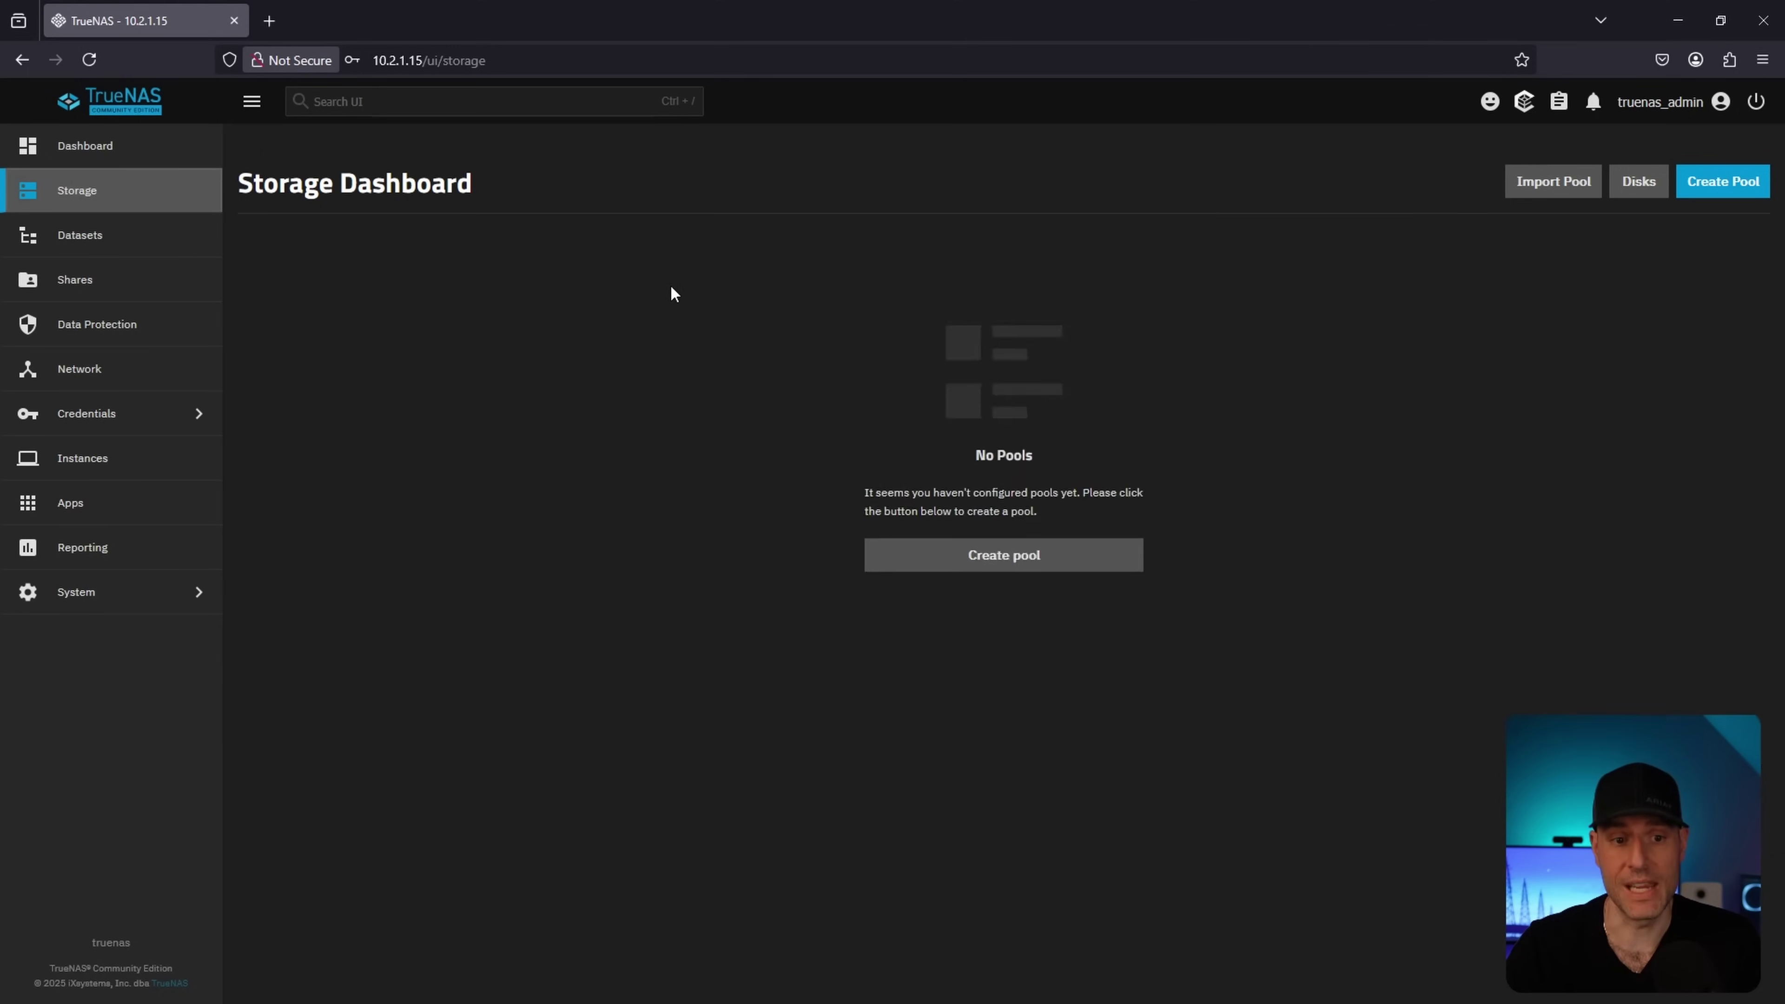
left_click(1002, 555)
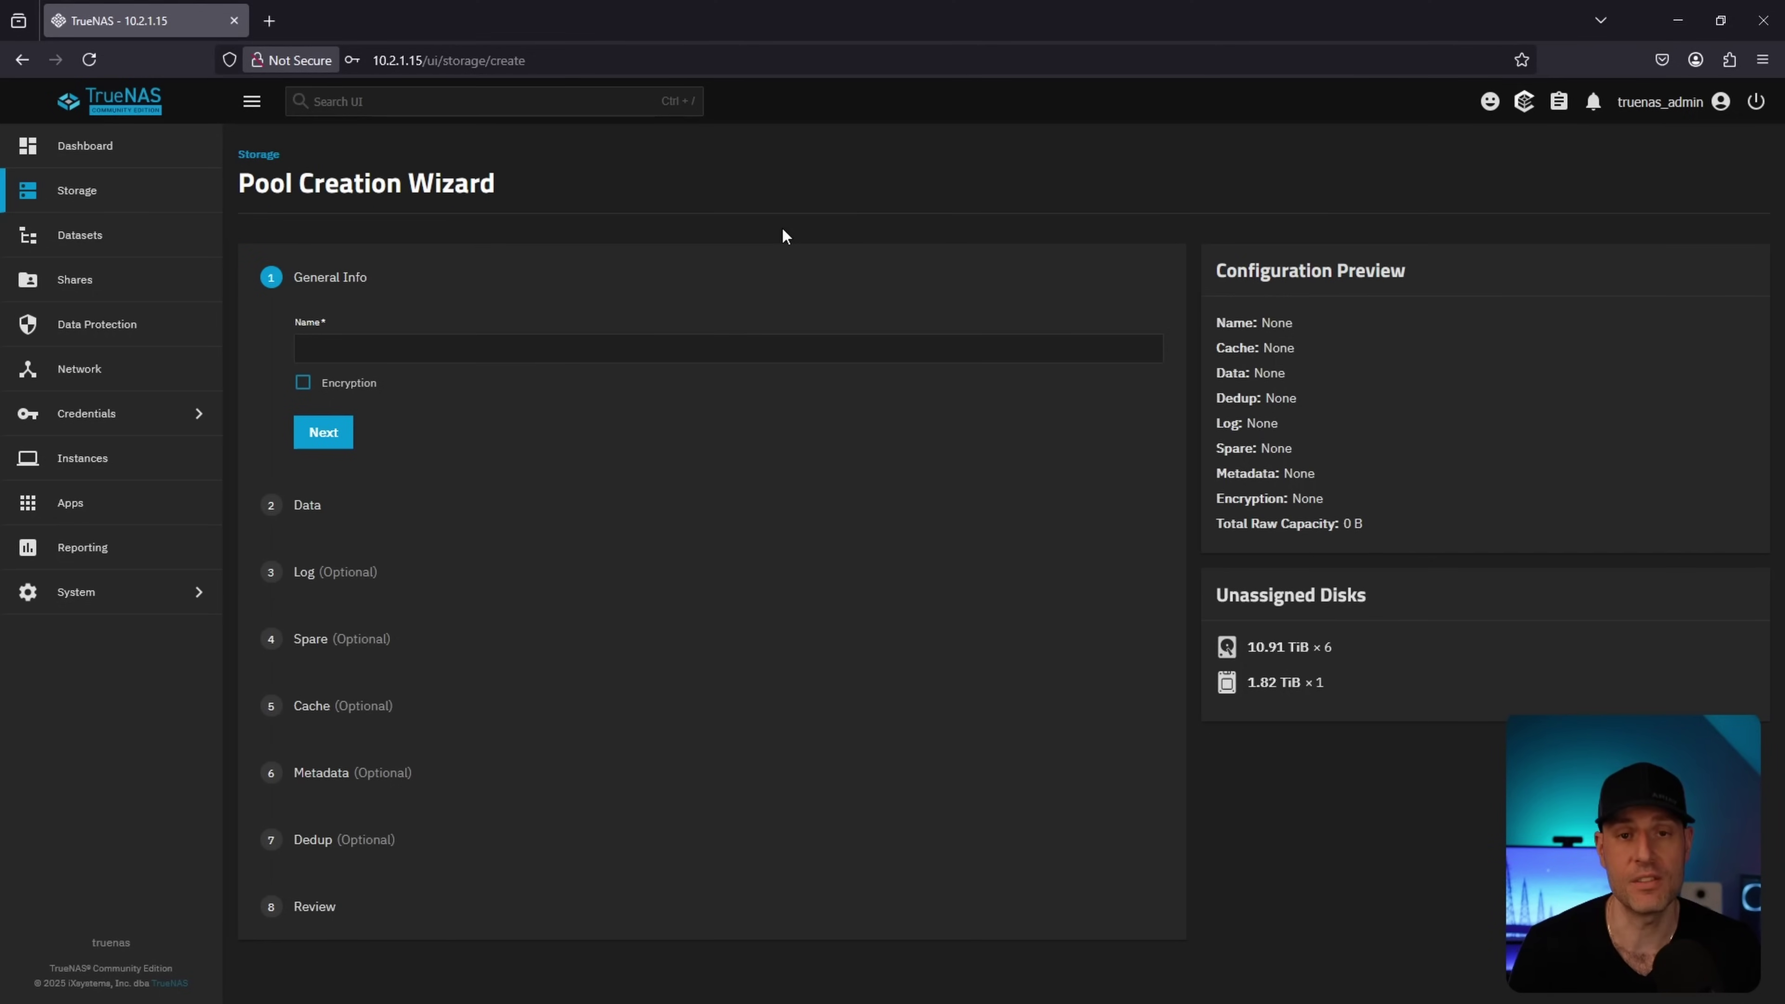
type("zpool")
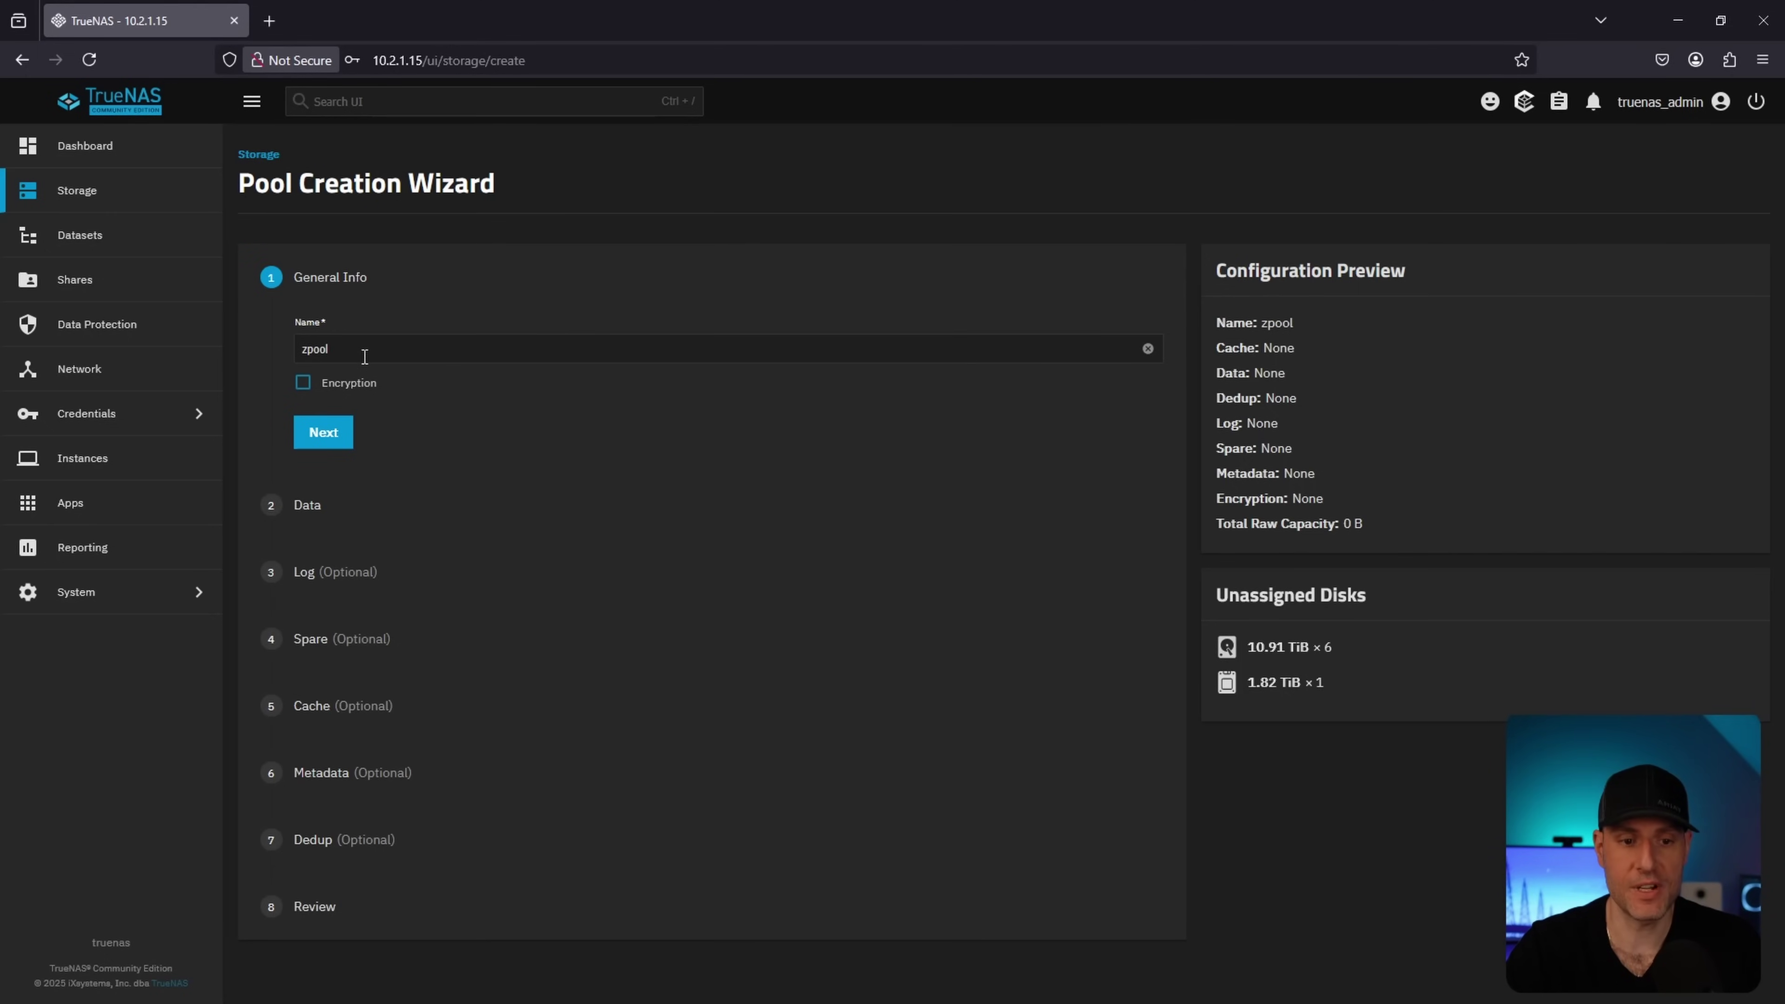
left_click(303, 384)
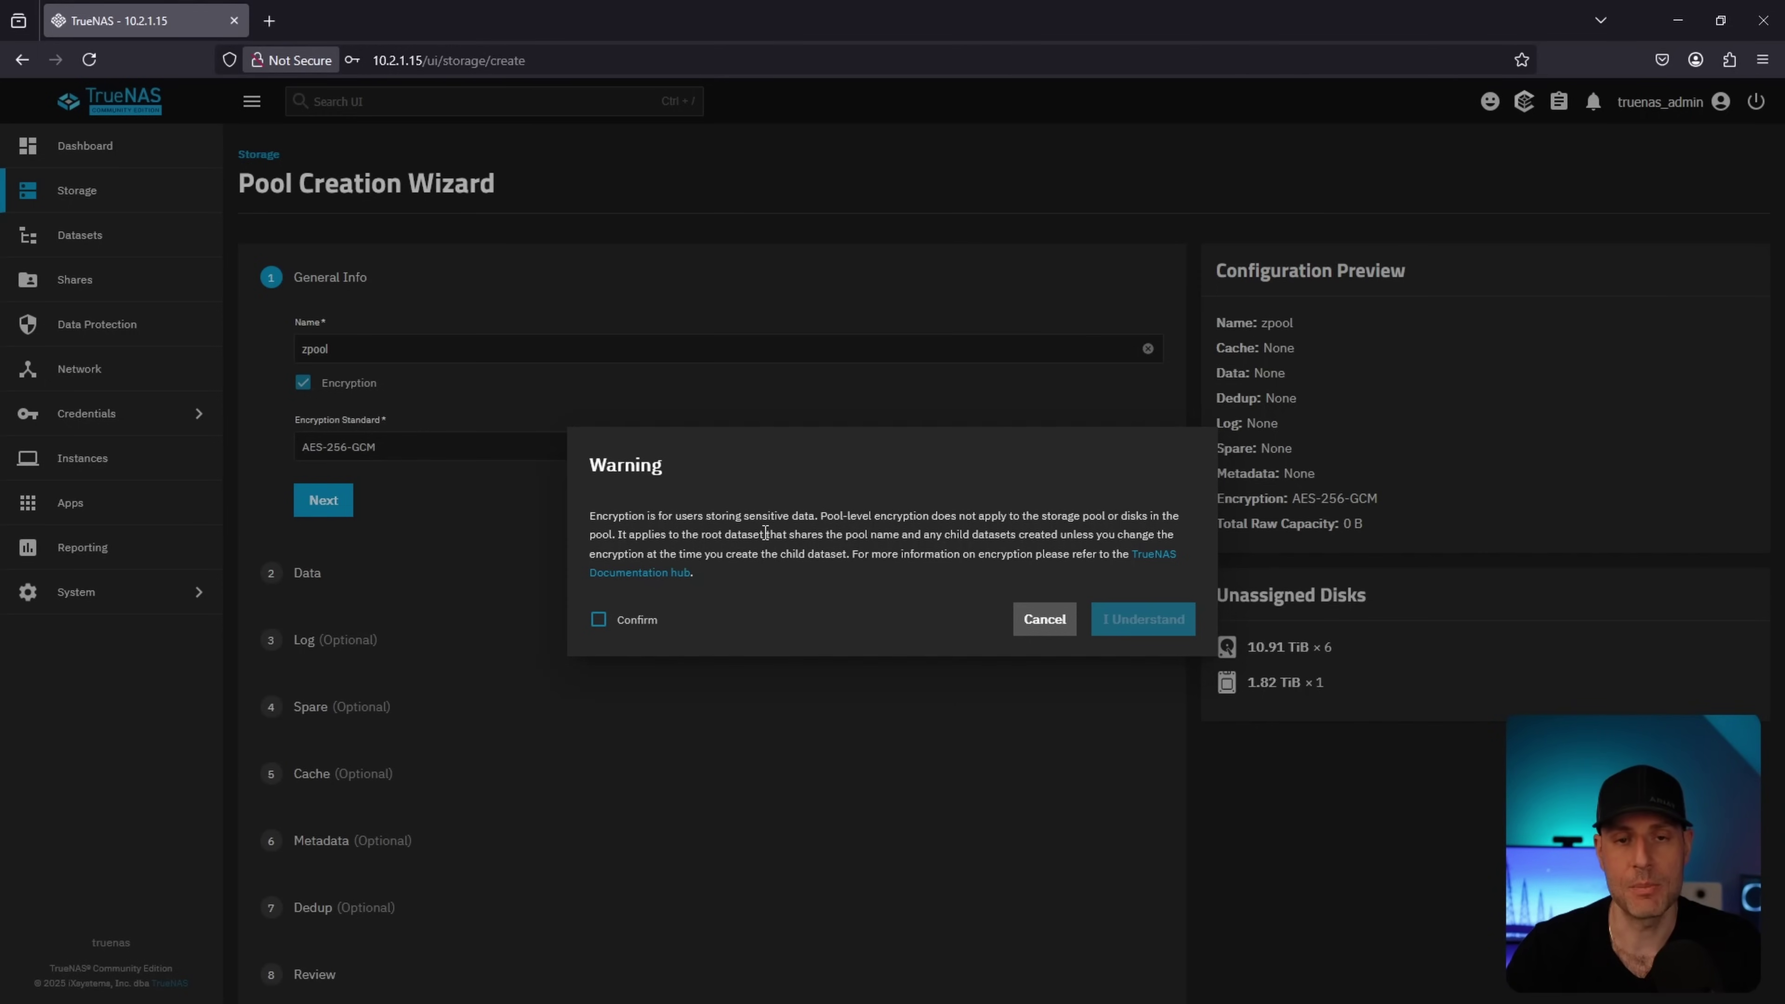
key("Escape")
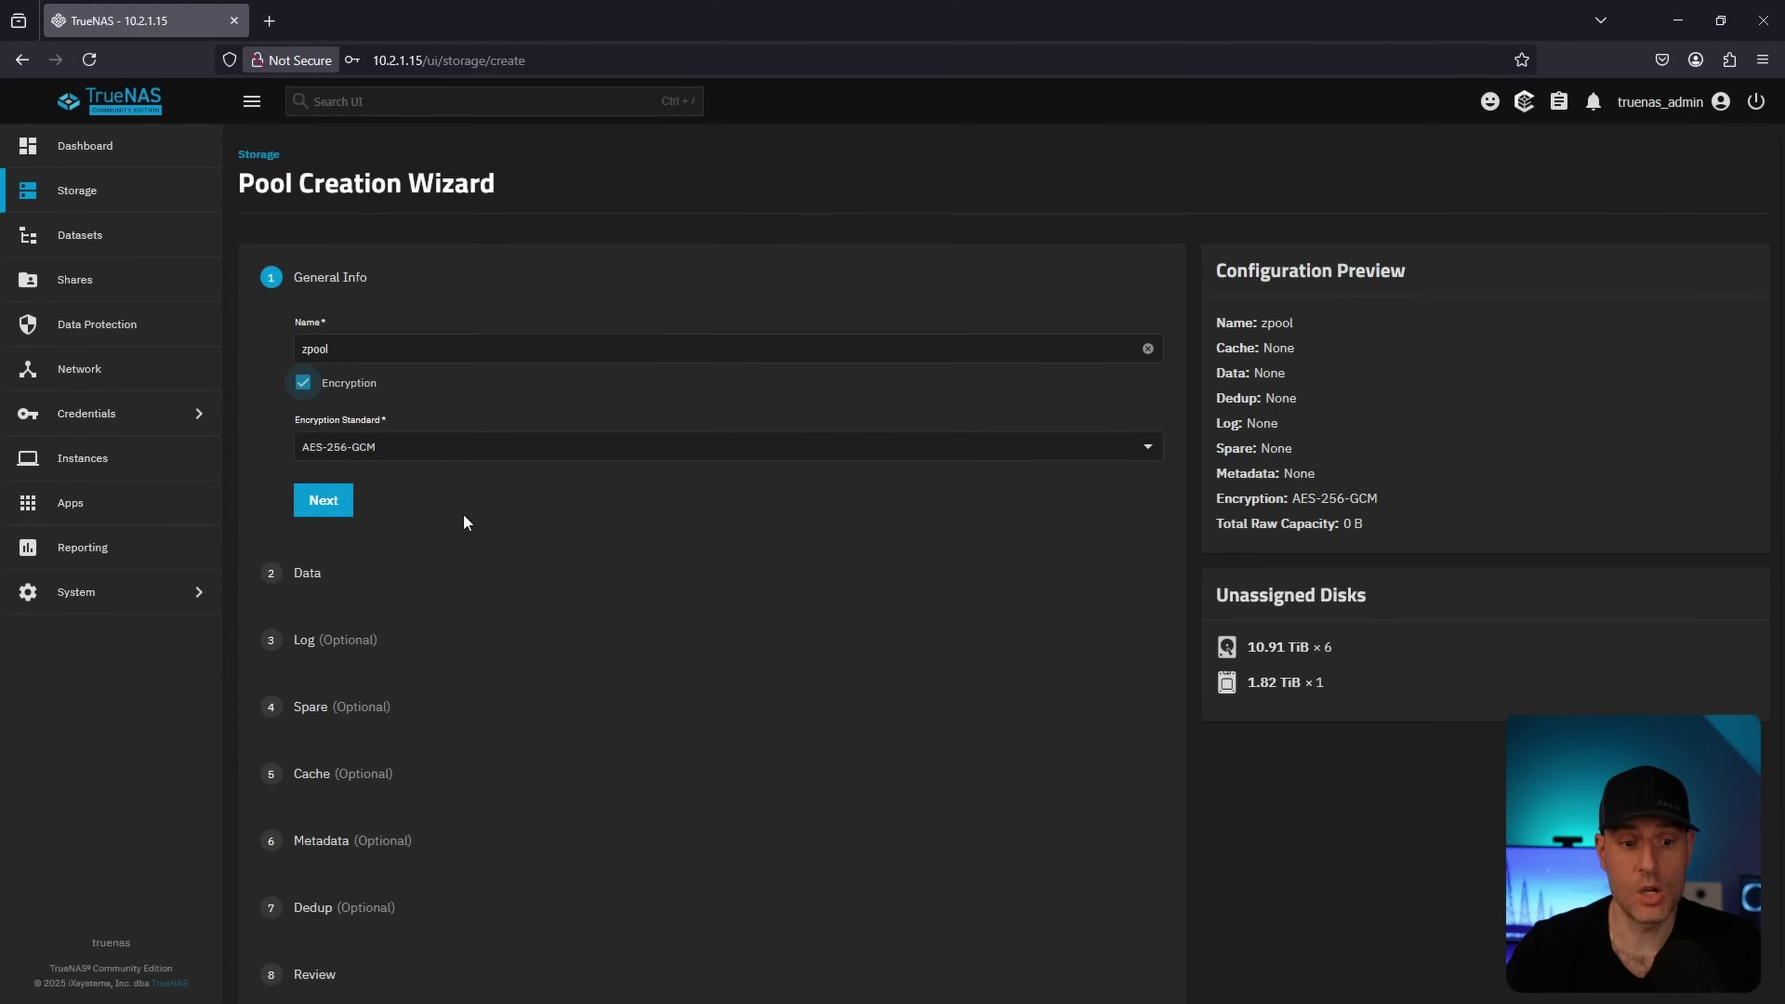
left_click(328, 501)
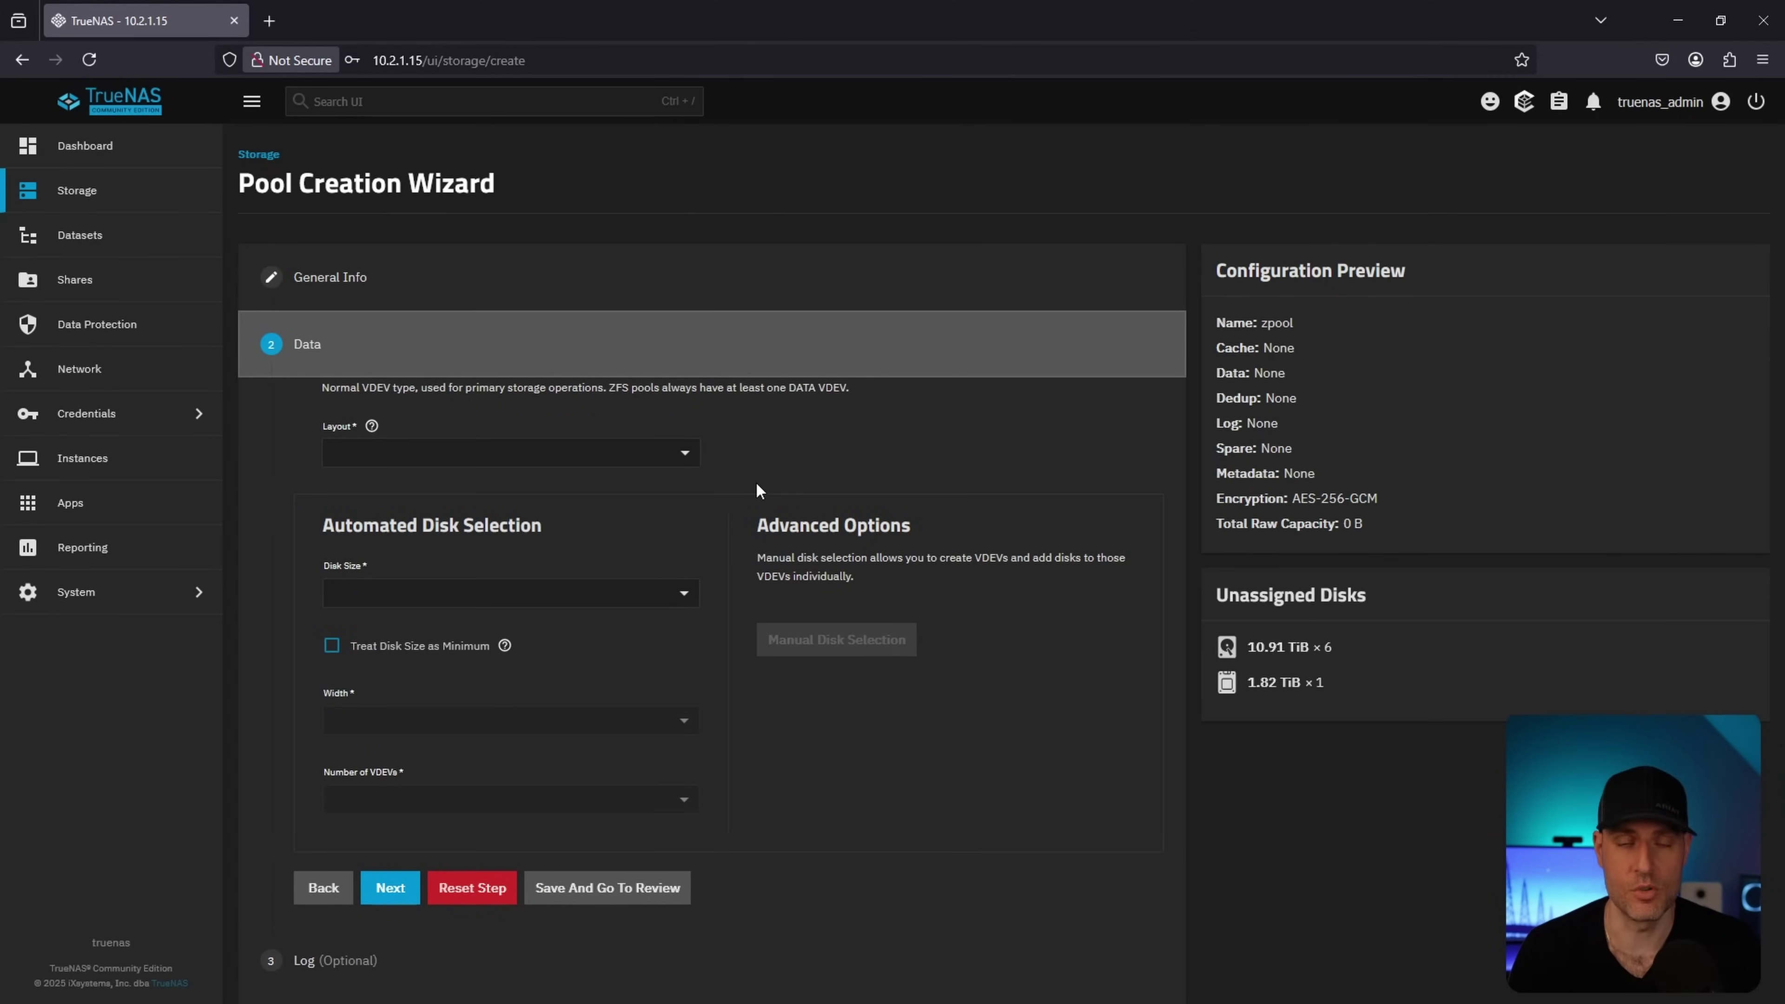
- Set the data VDEV layout to RAIDZ1 with 10.91 TiB (HDD) disks, treating the disk size as a minimum
left_click(656, 452)
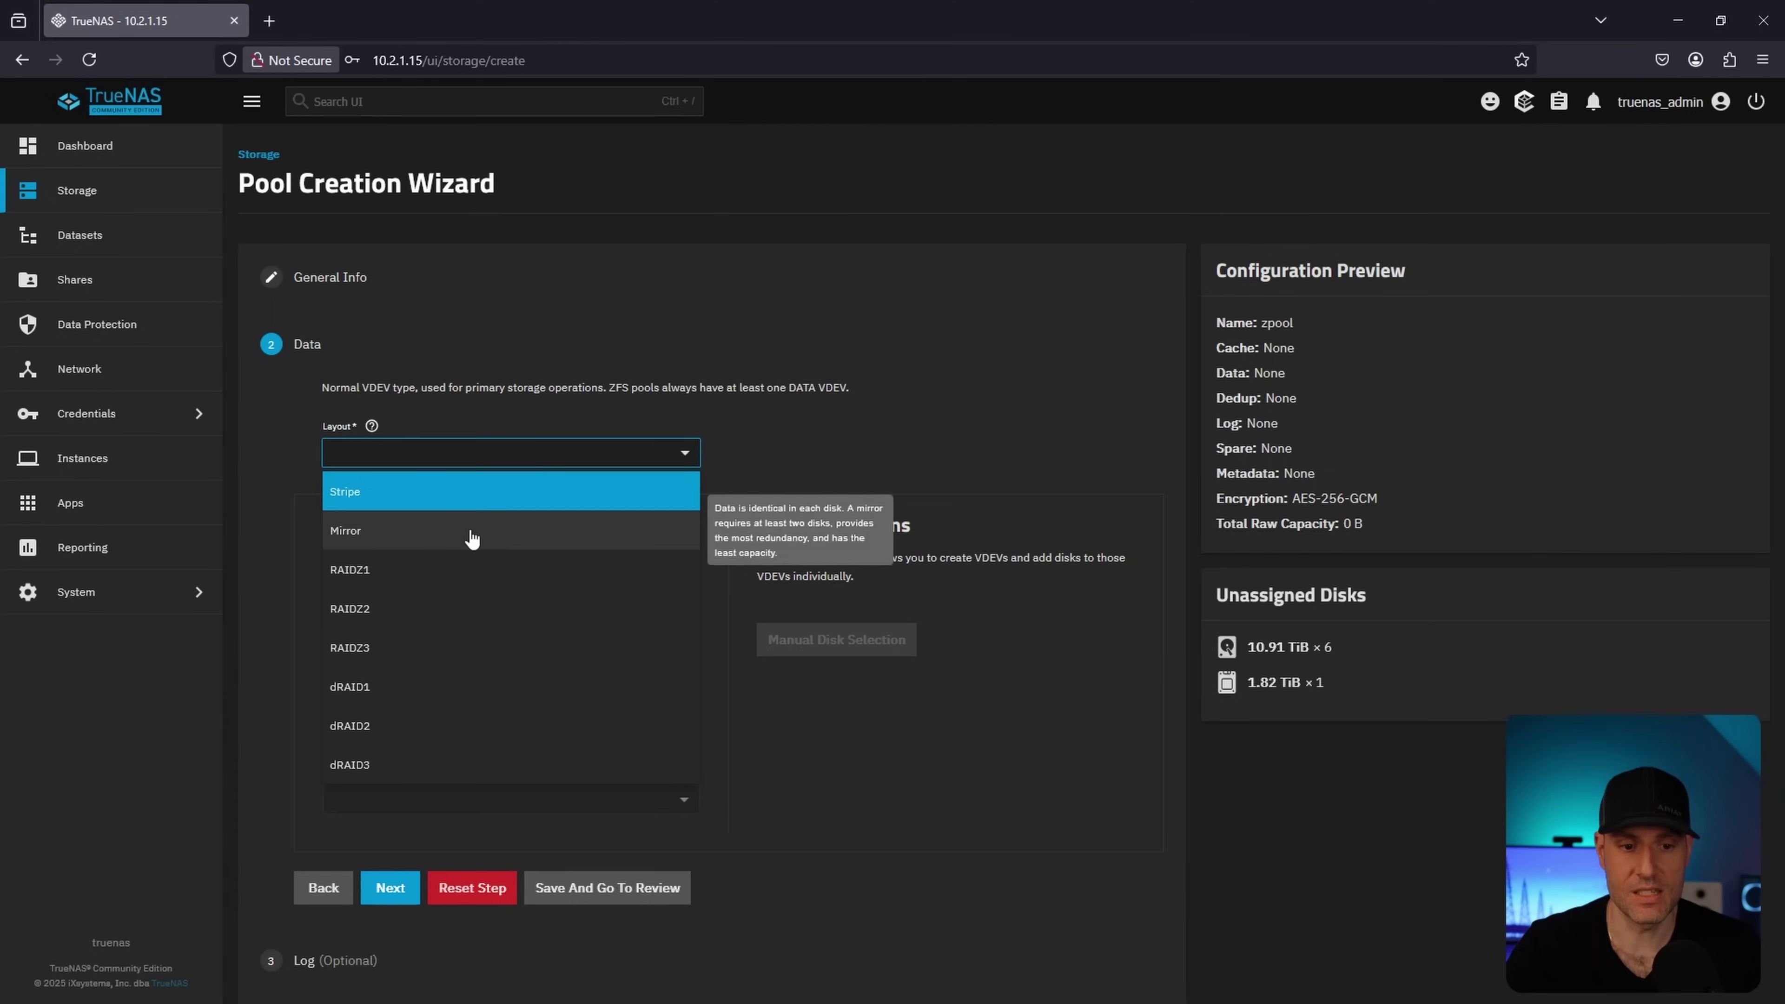
mouse_move(431, 573)
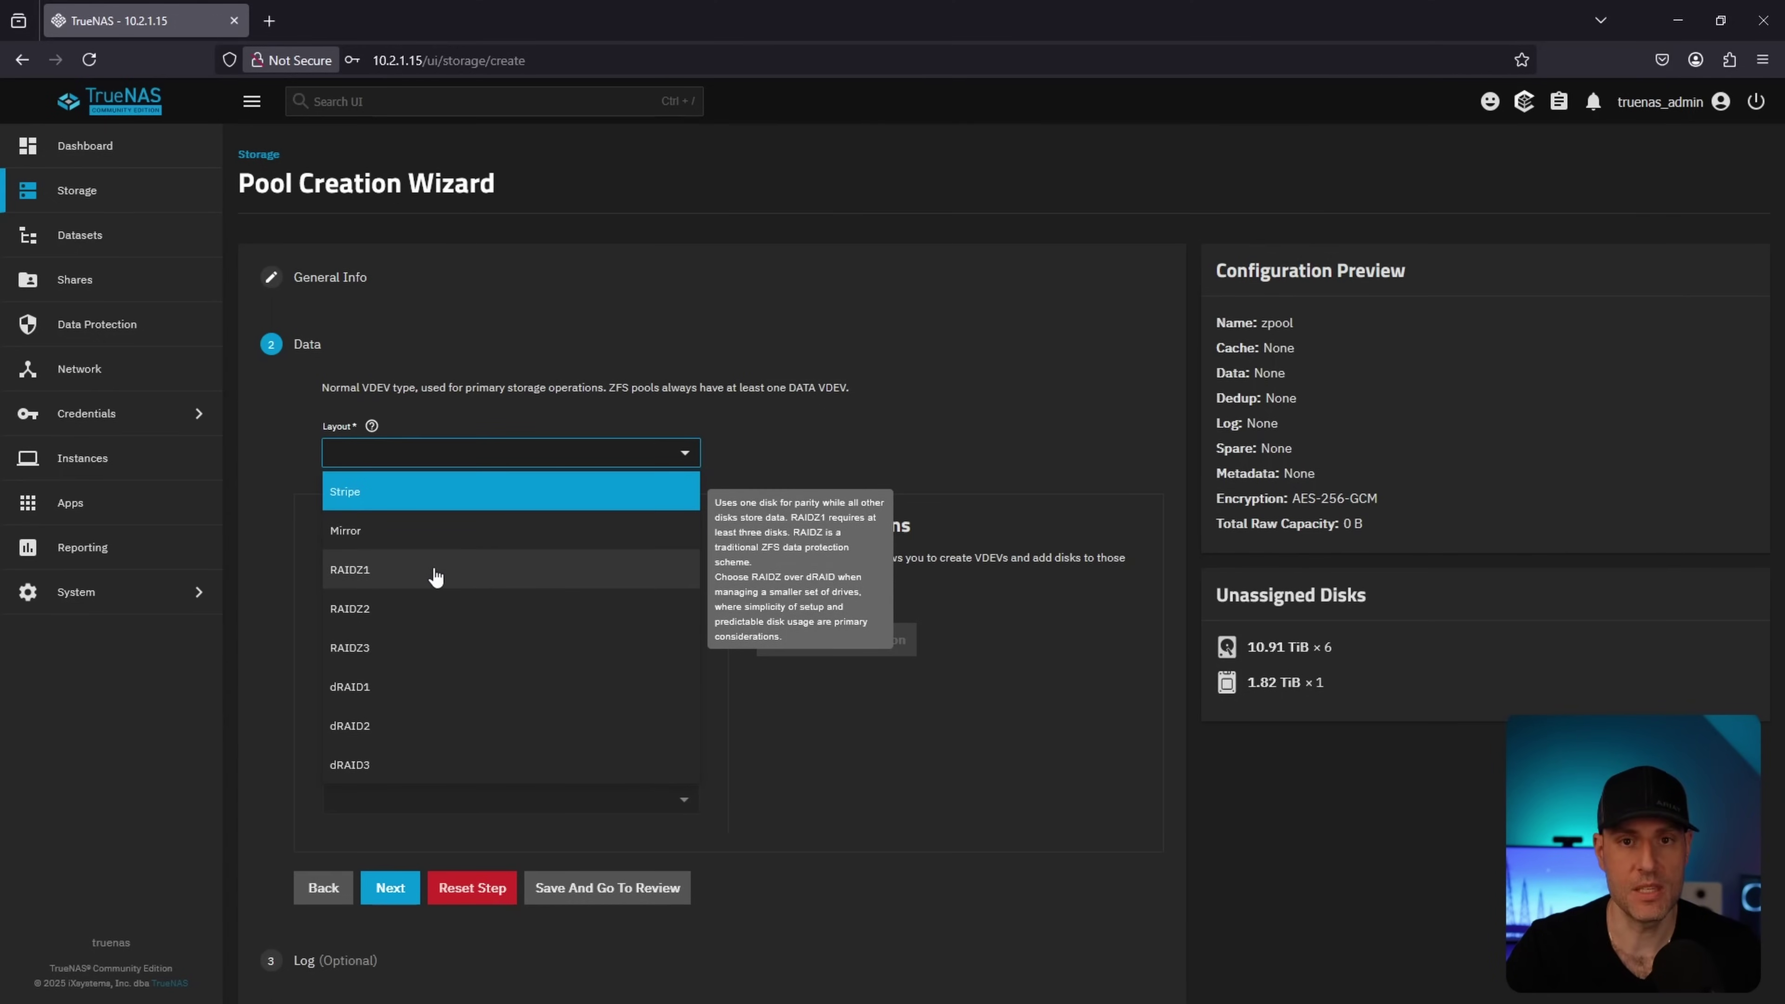
left_click(430, 577)
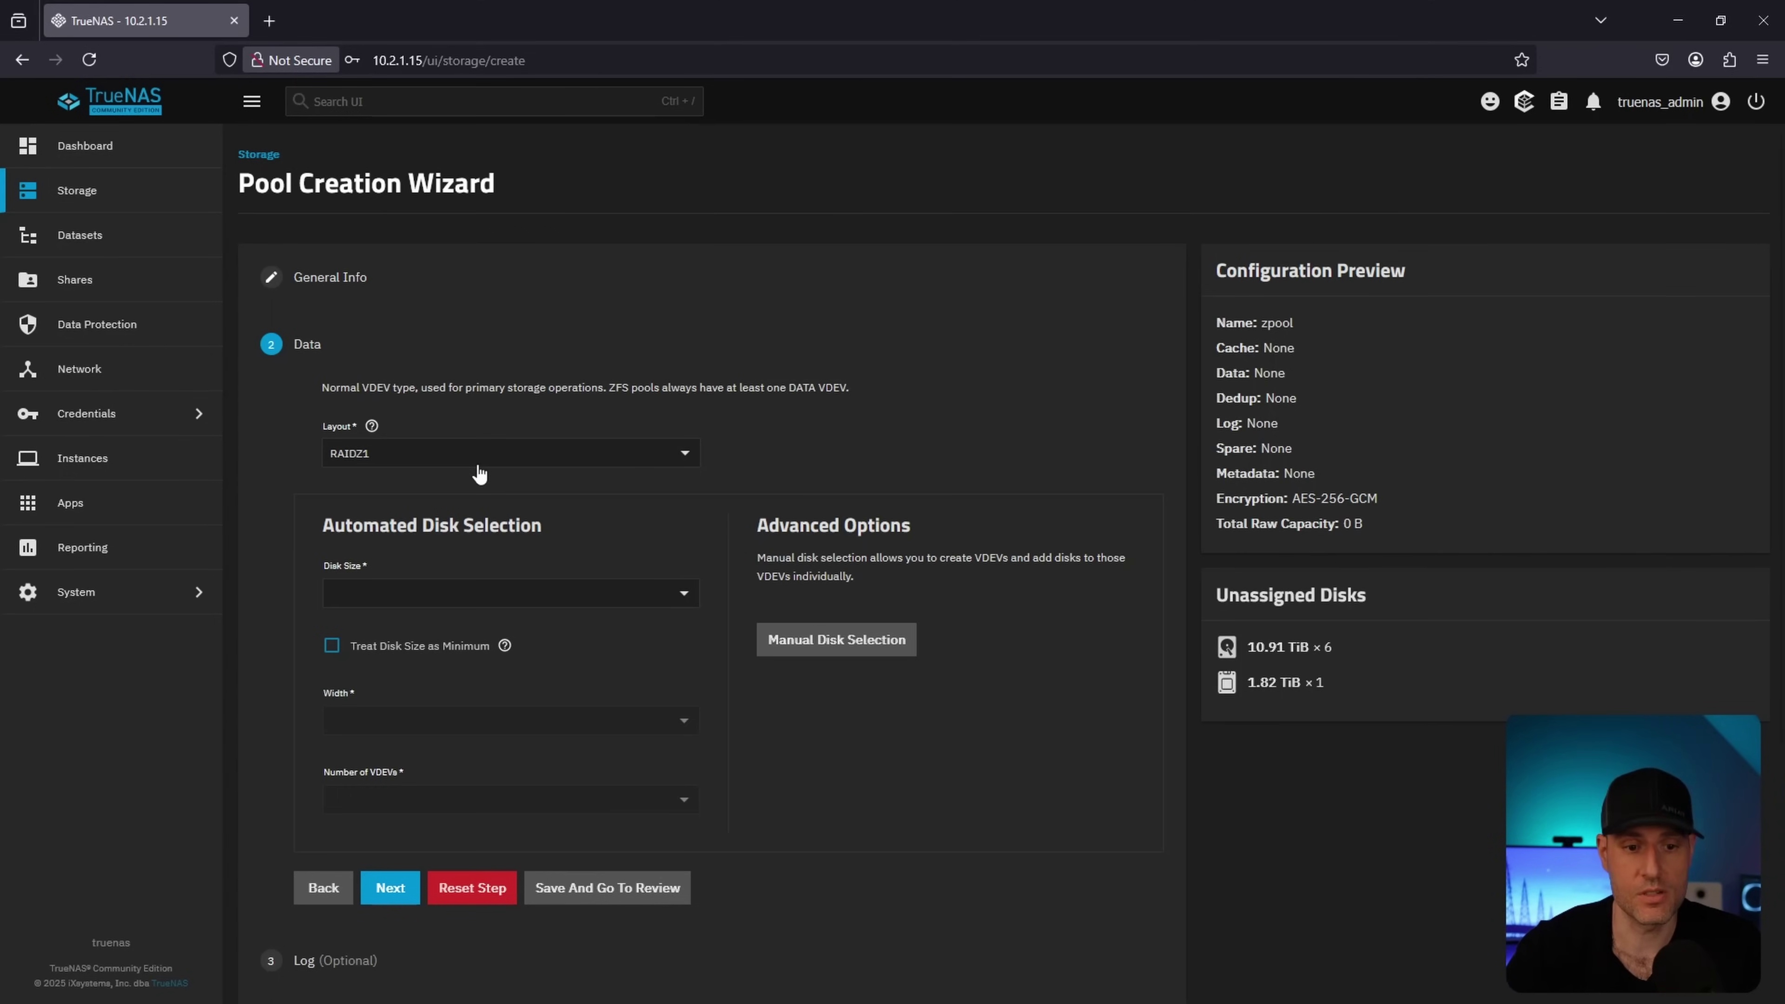
left_click(439, 595)
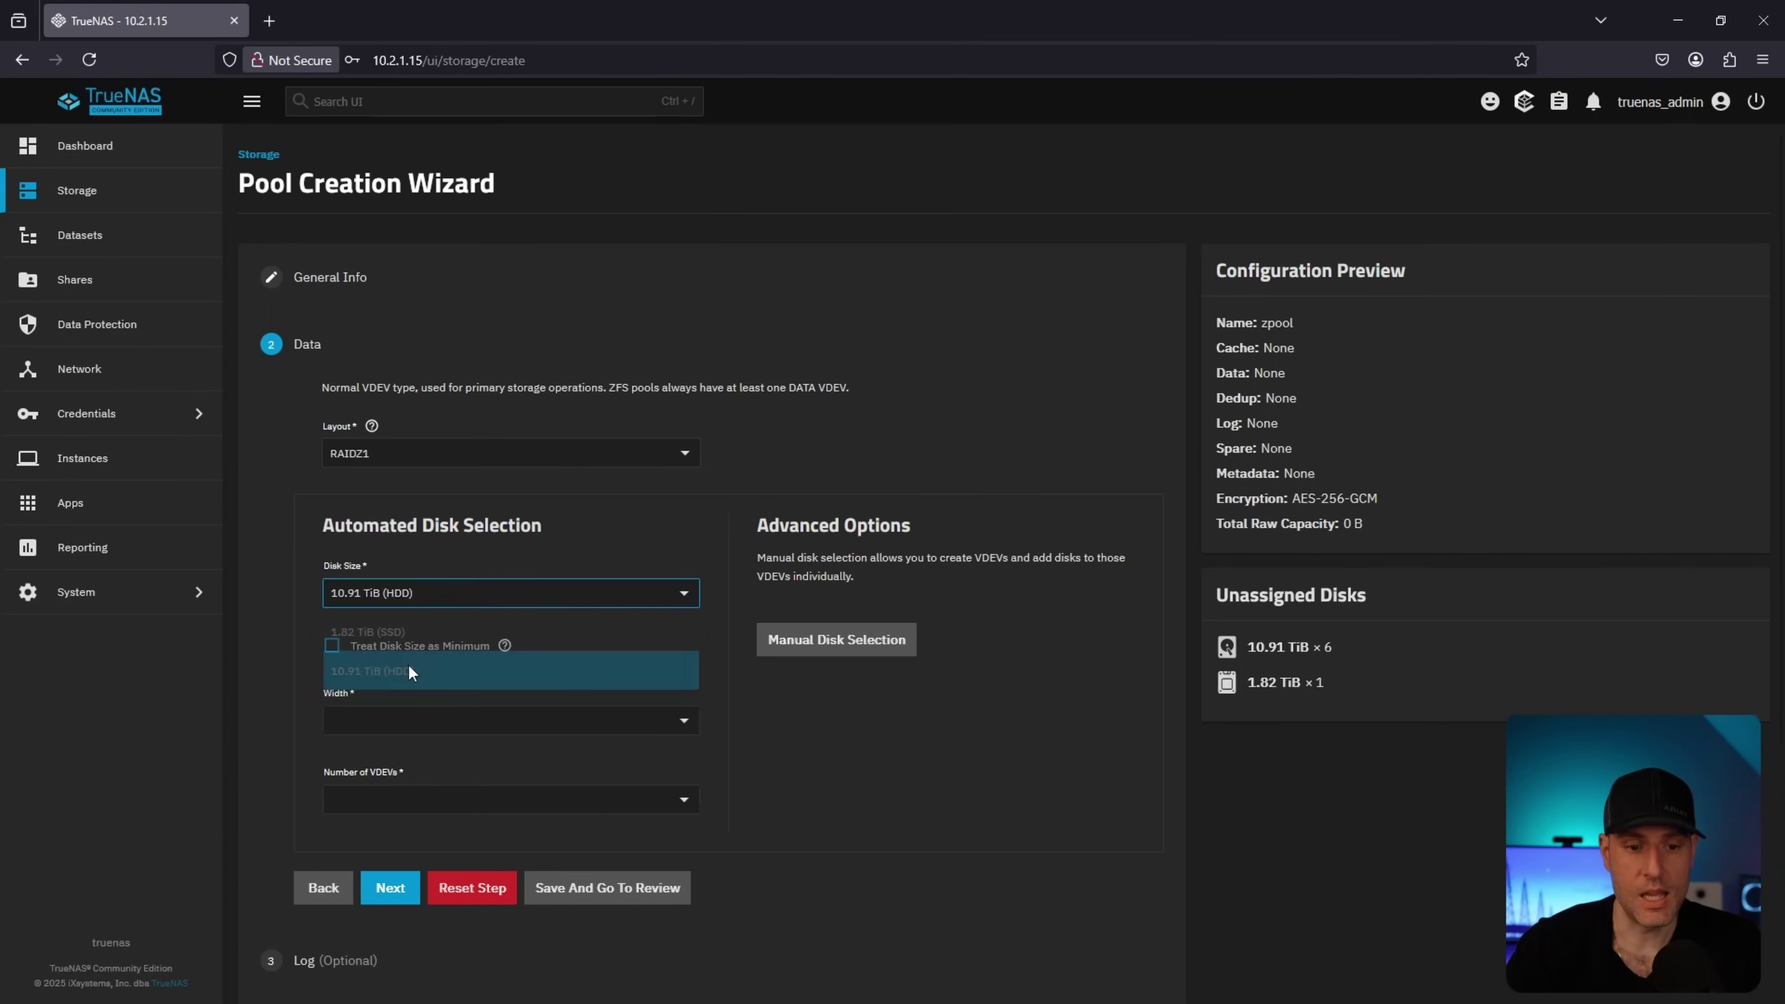
left_click(407, 665)
scroll(578, 533, "down", 1)
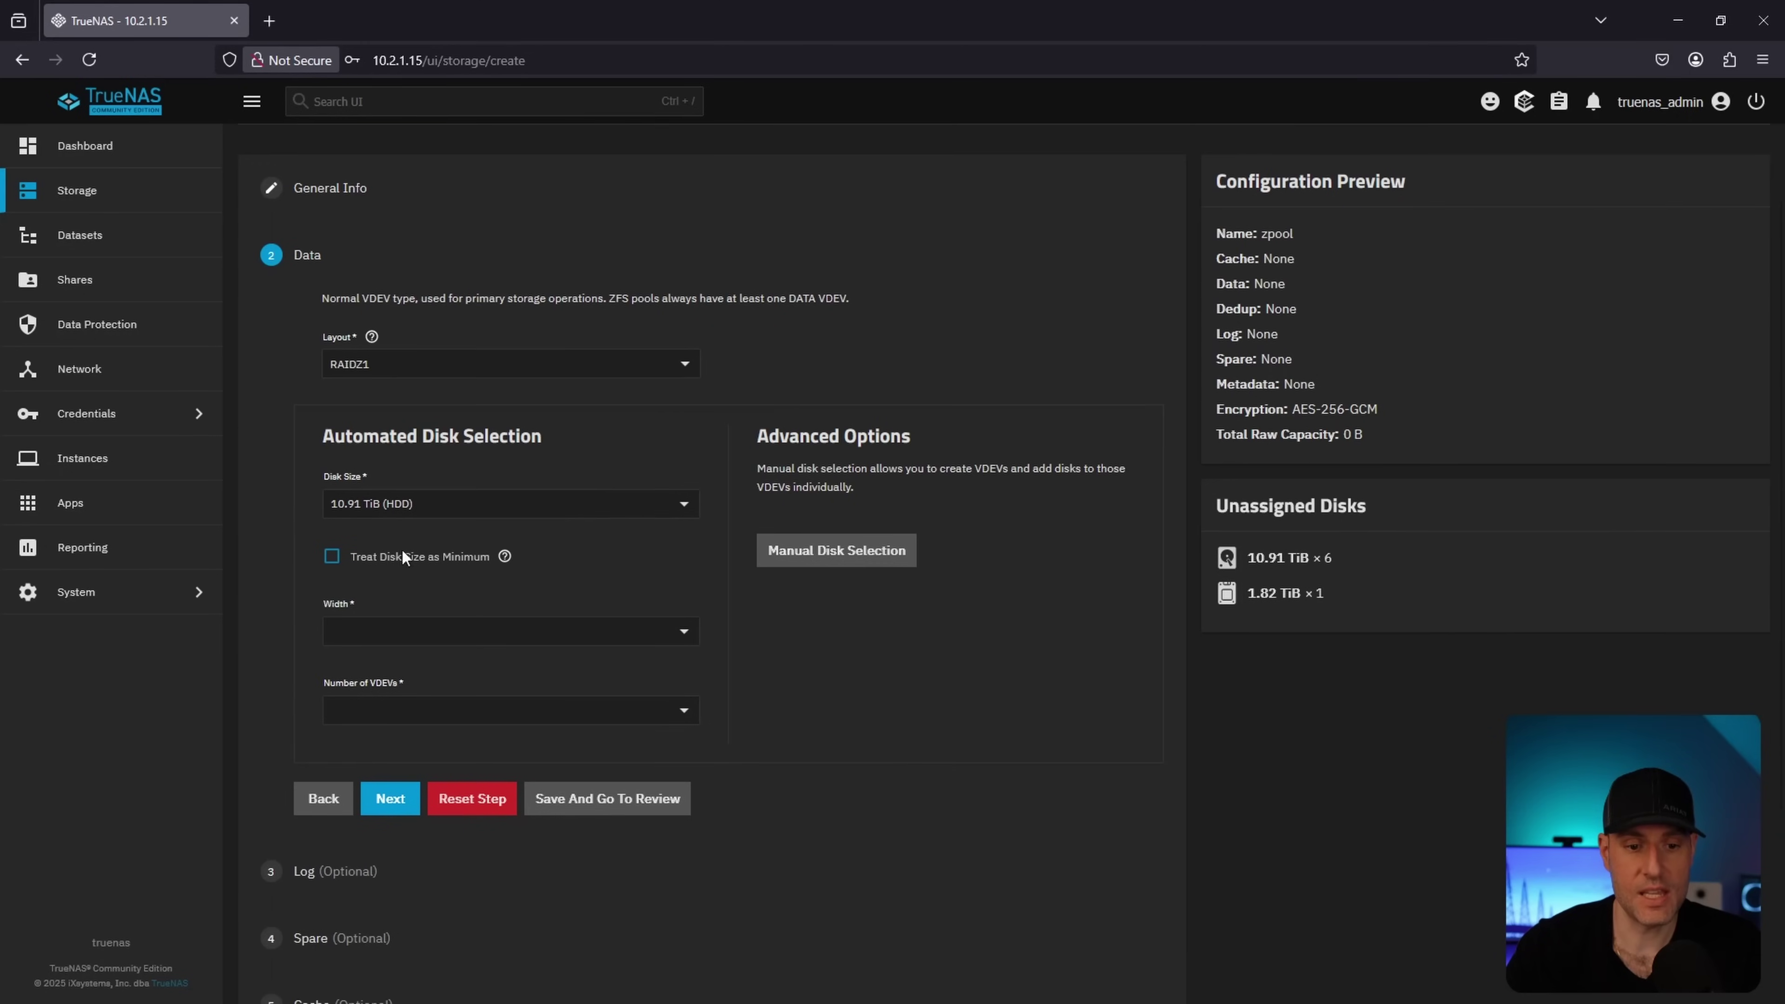
left_click(463, 555)
scroll(596, 507, "down", 2)
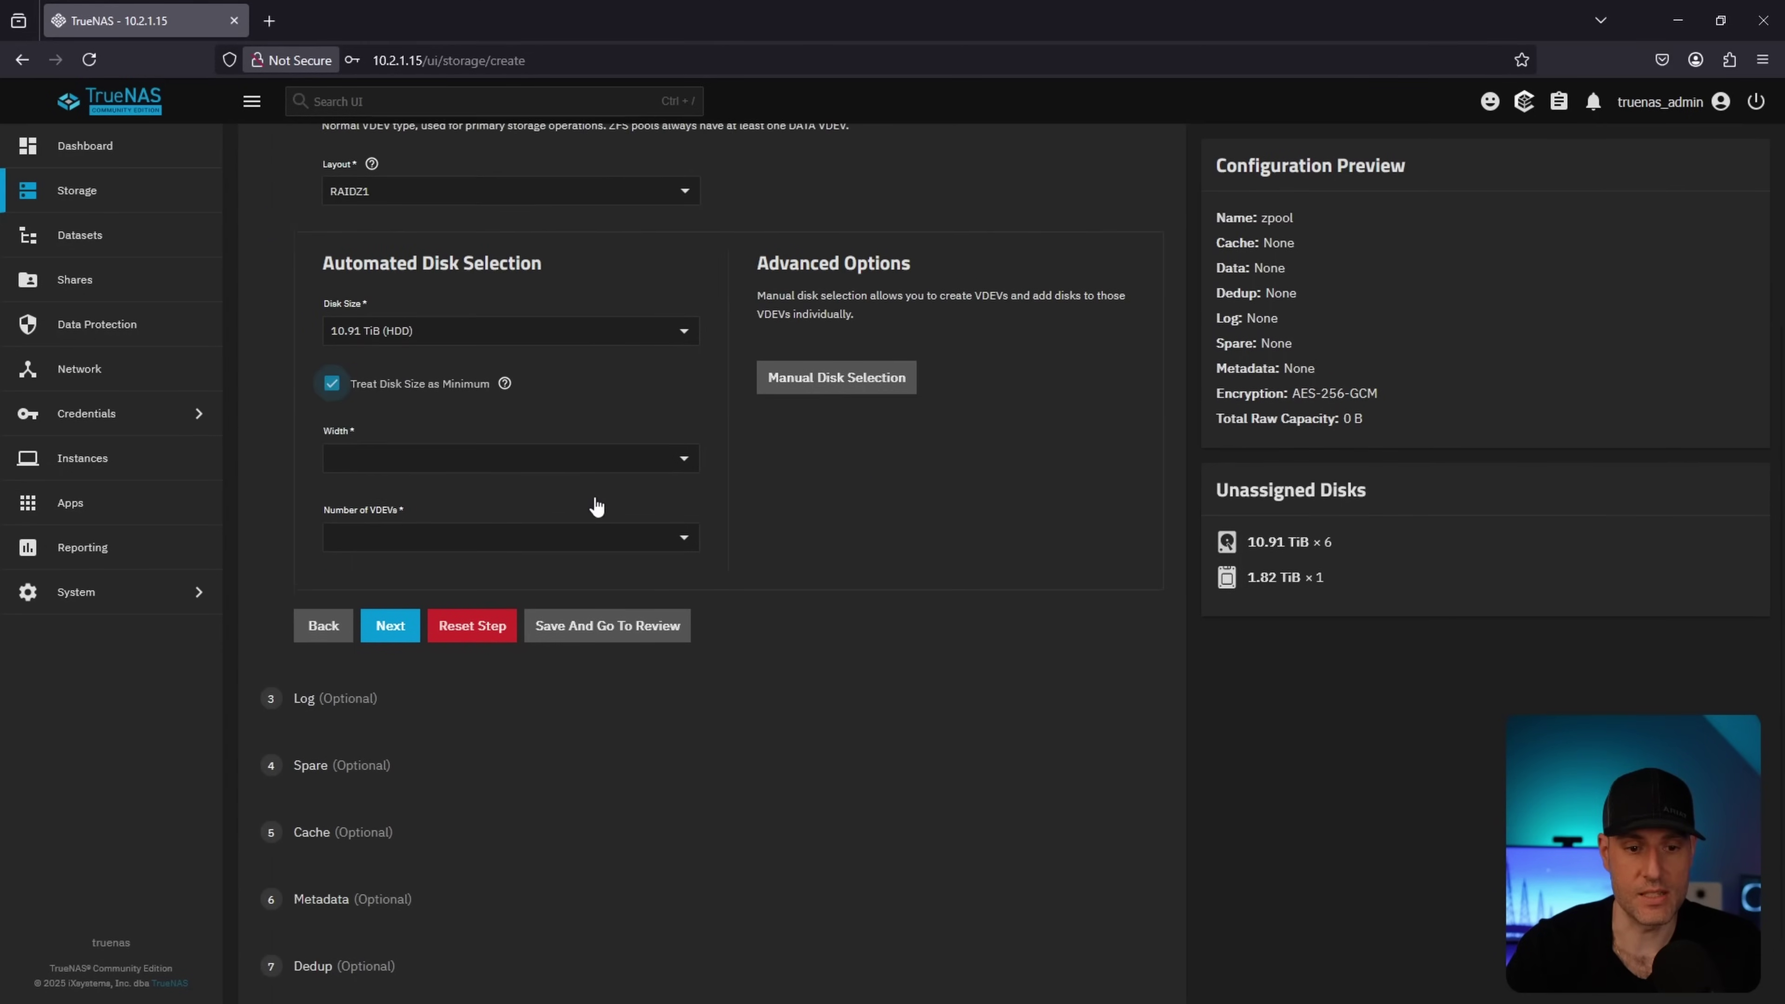
- Set the data width to 3 disks with 2 VDEVs and check the data layout in the configuration preview
left_click(454, 457)
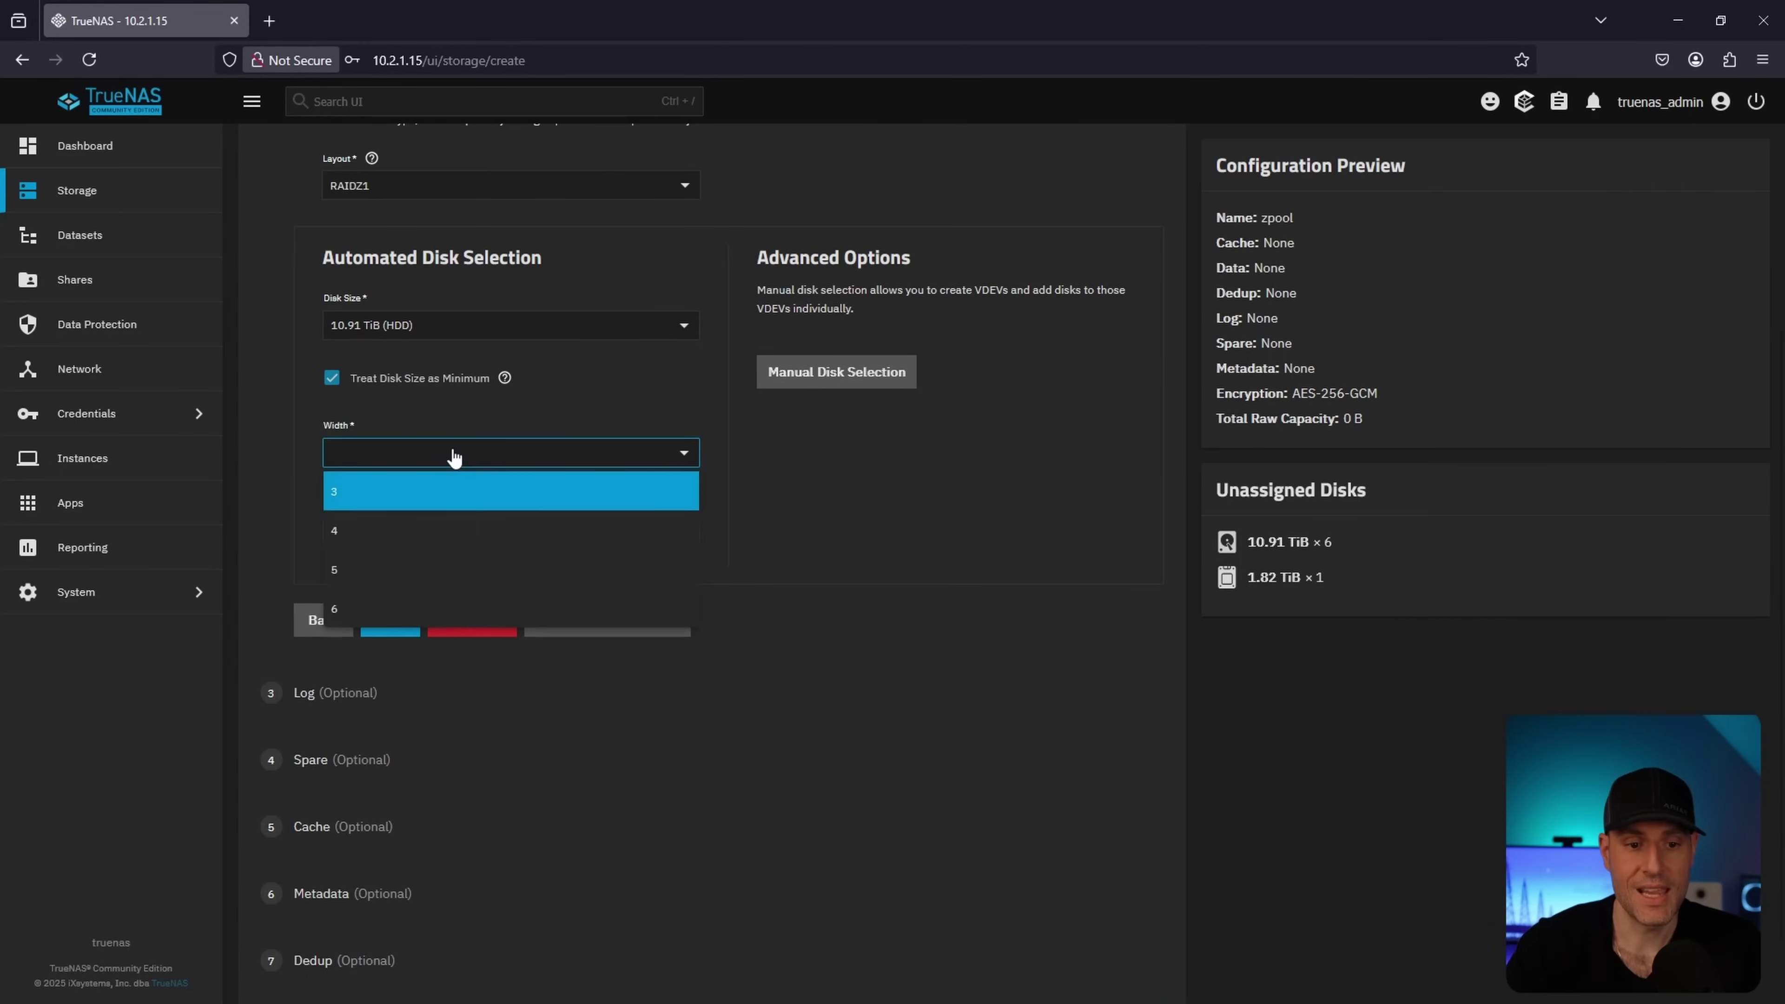
left_click(380, 495)
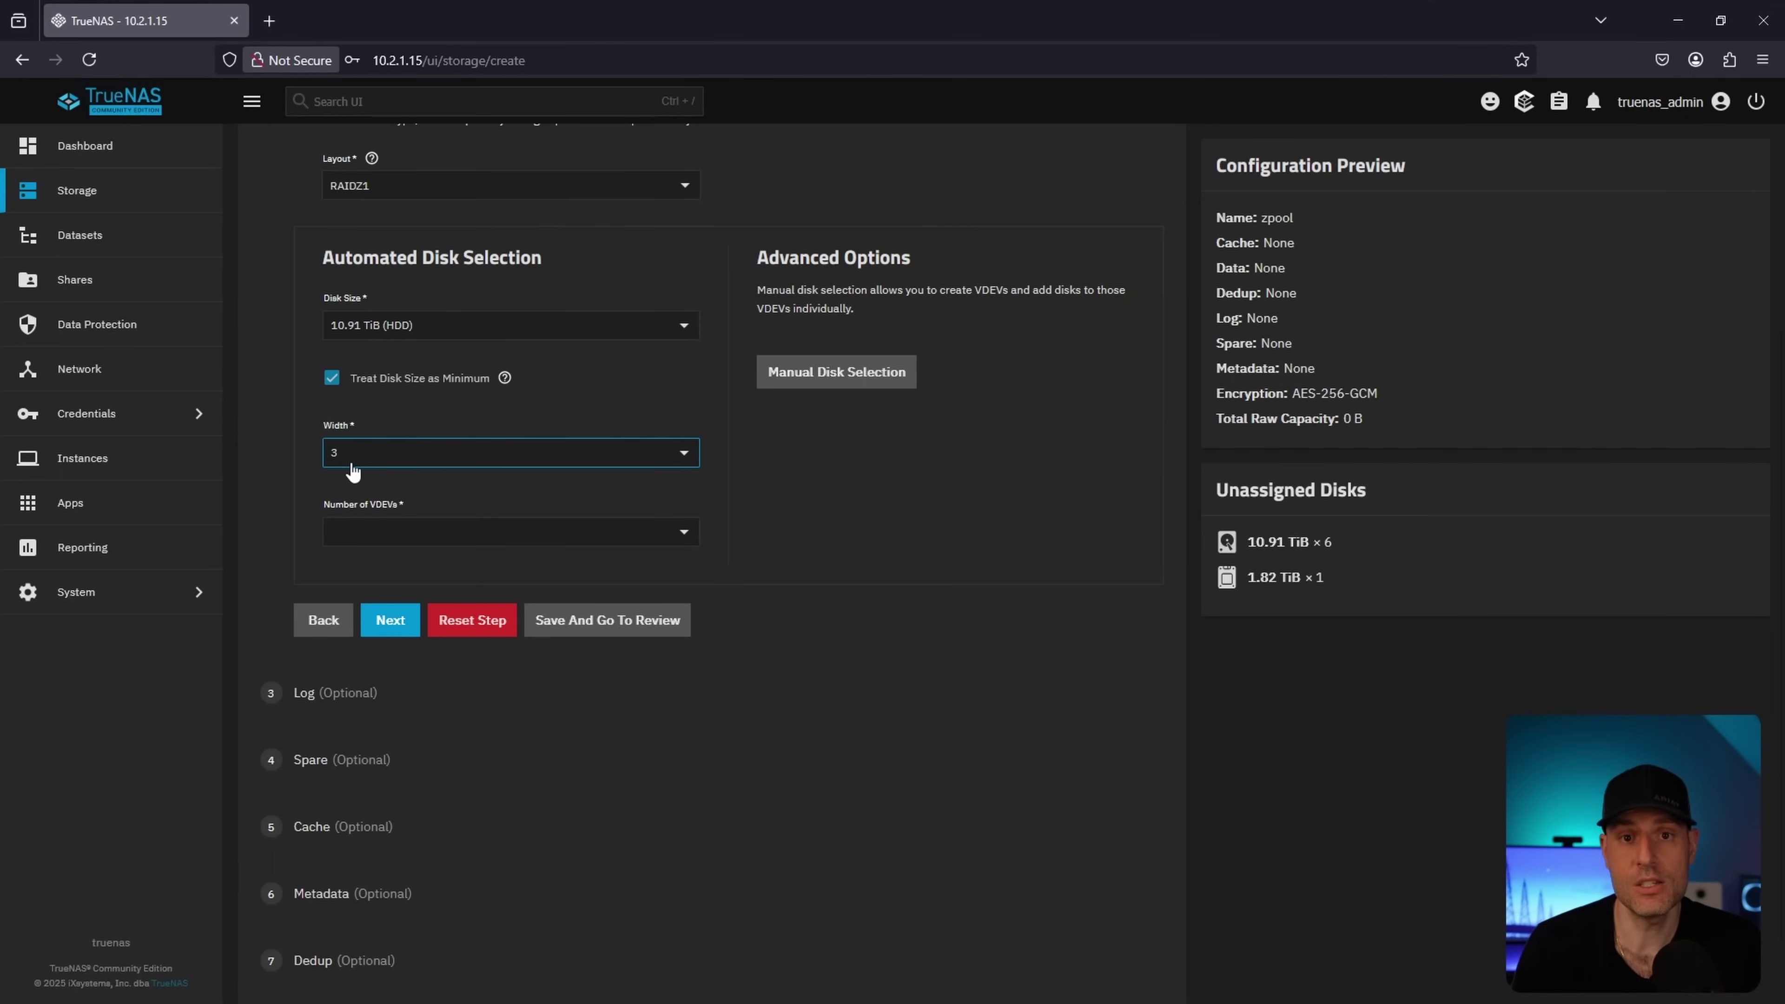
left_click(393, 527)
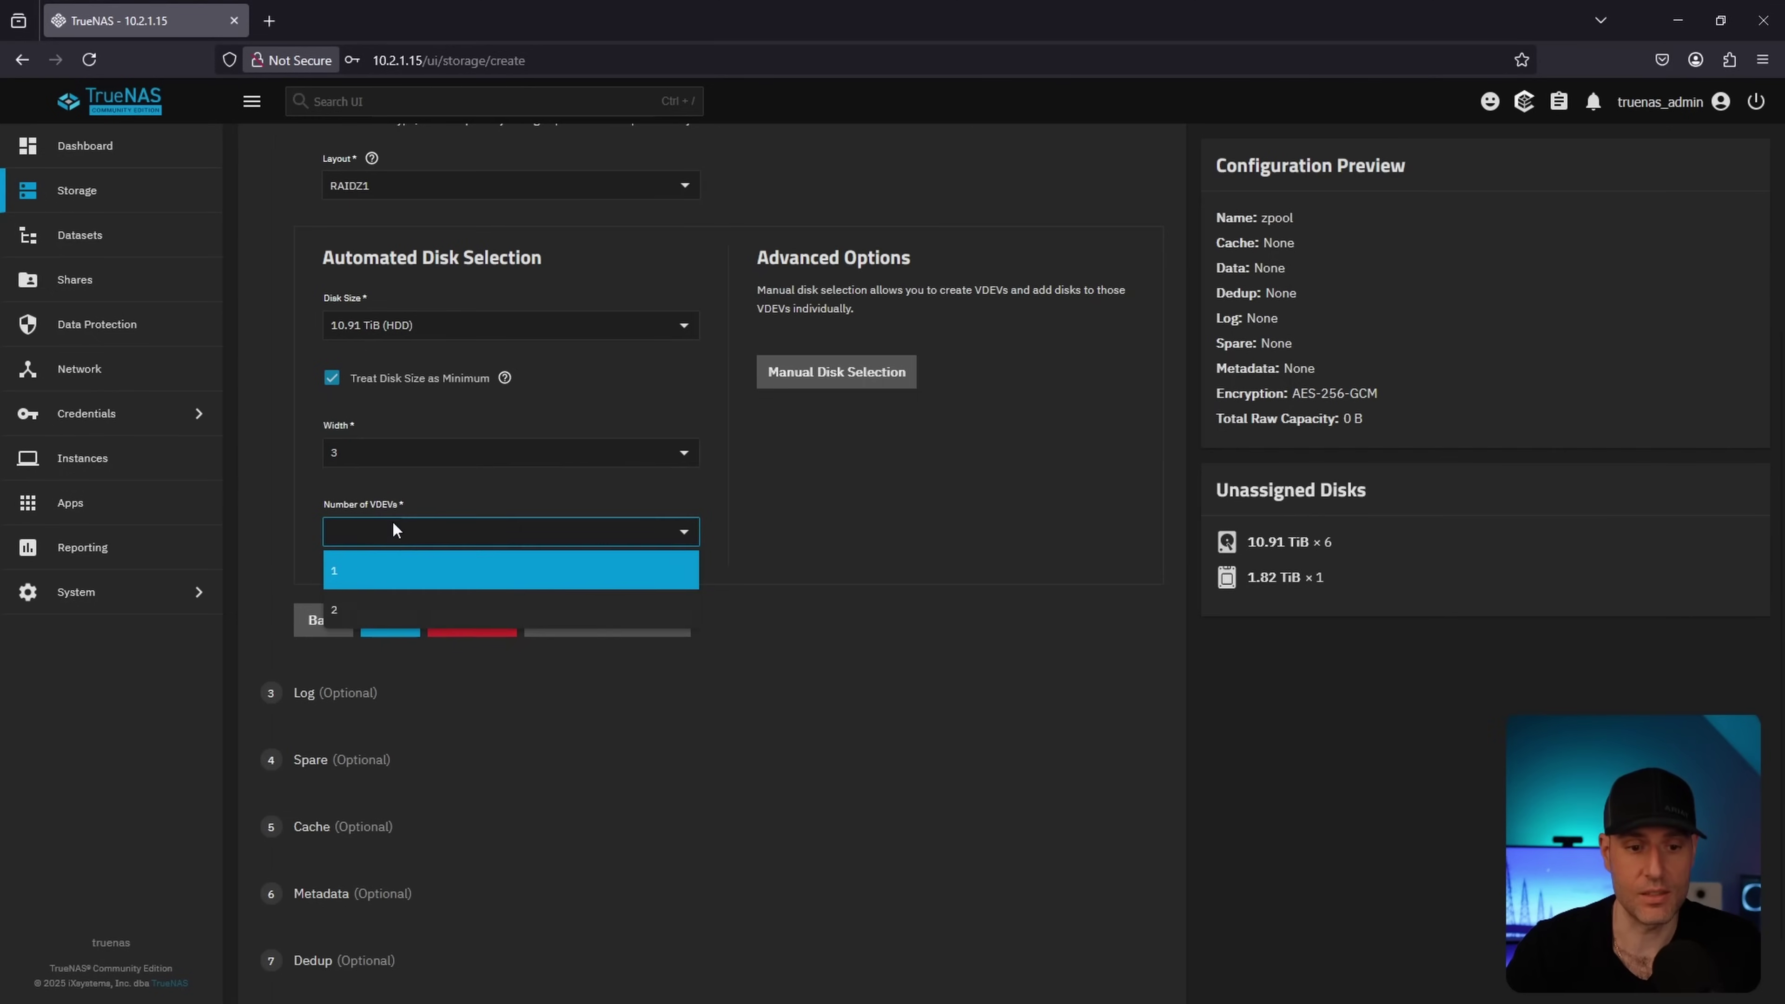
left_click(369, 607)
left_click(758, 499)
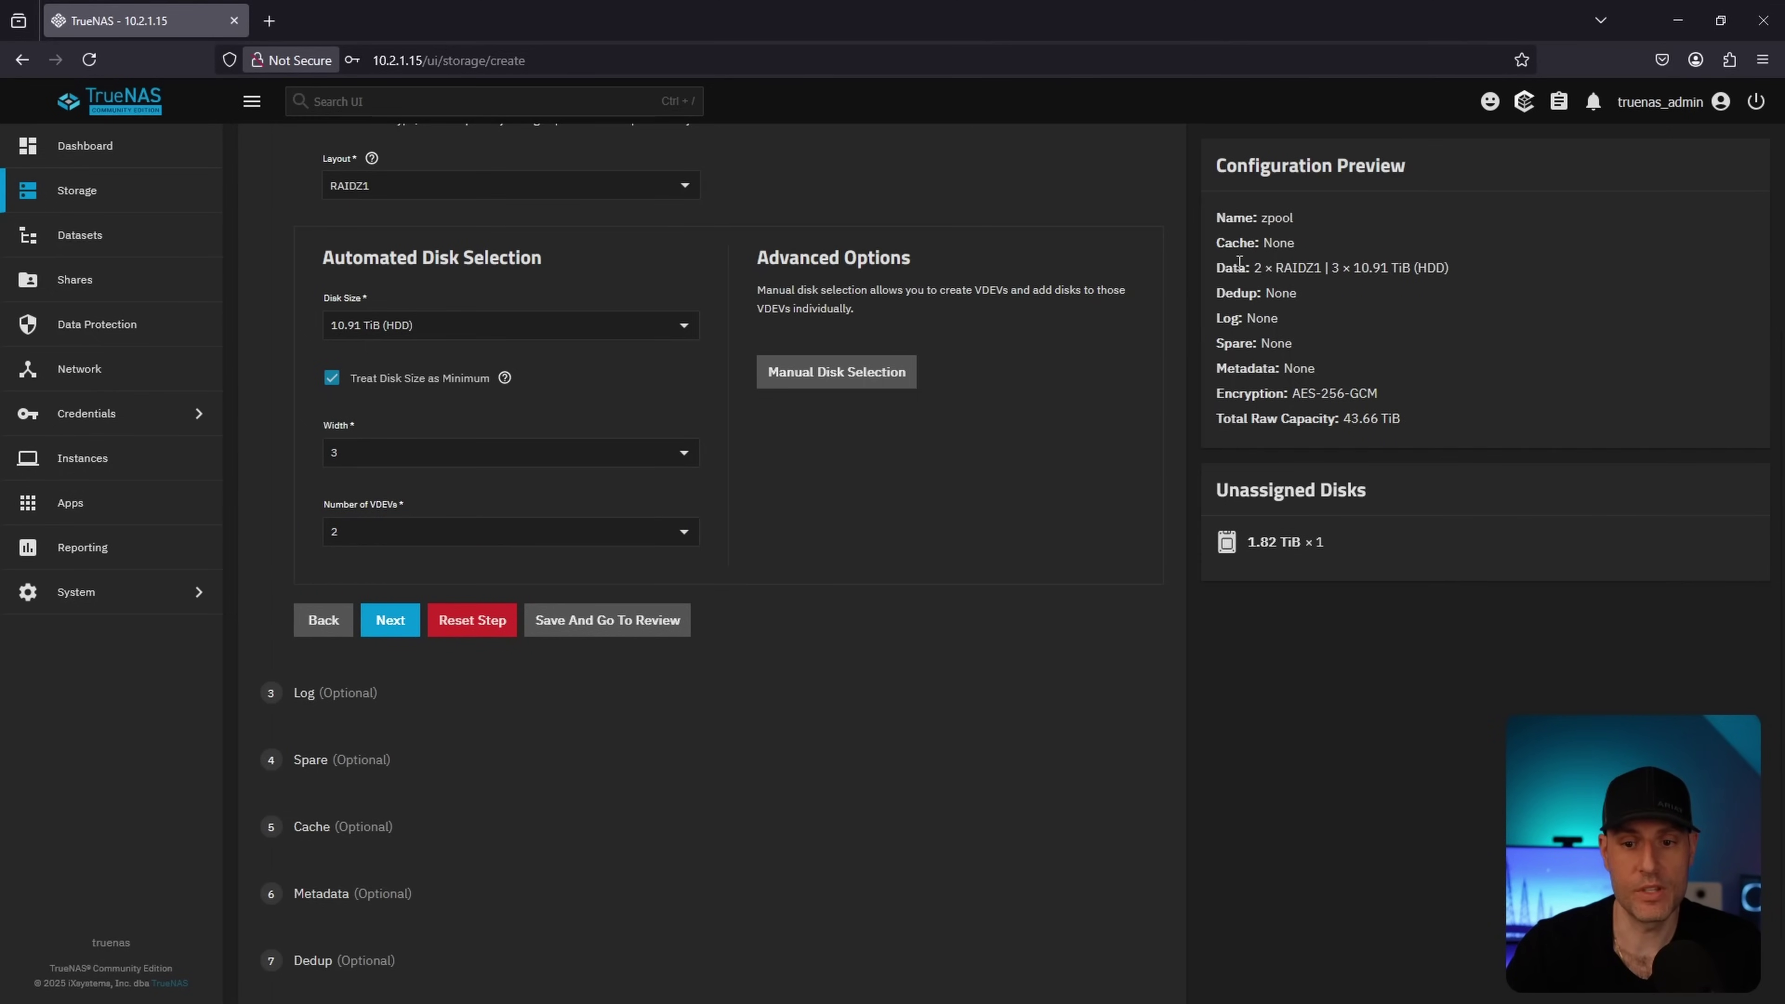
left_click_drag(1257, 267, 1339, 262)
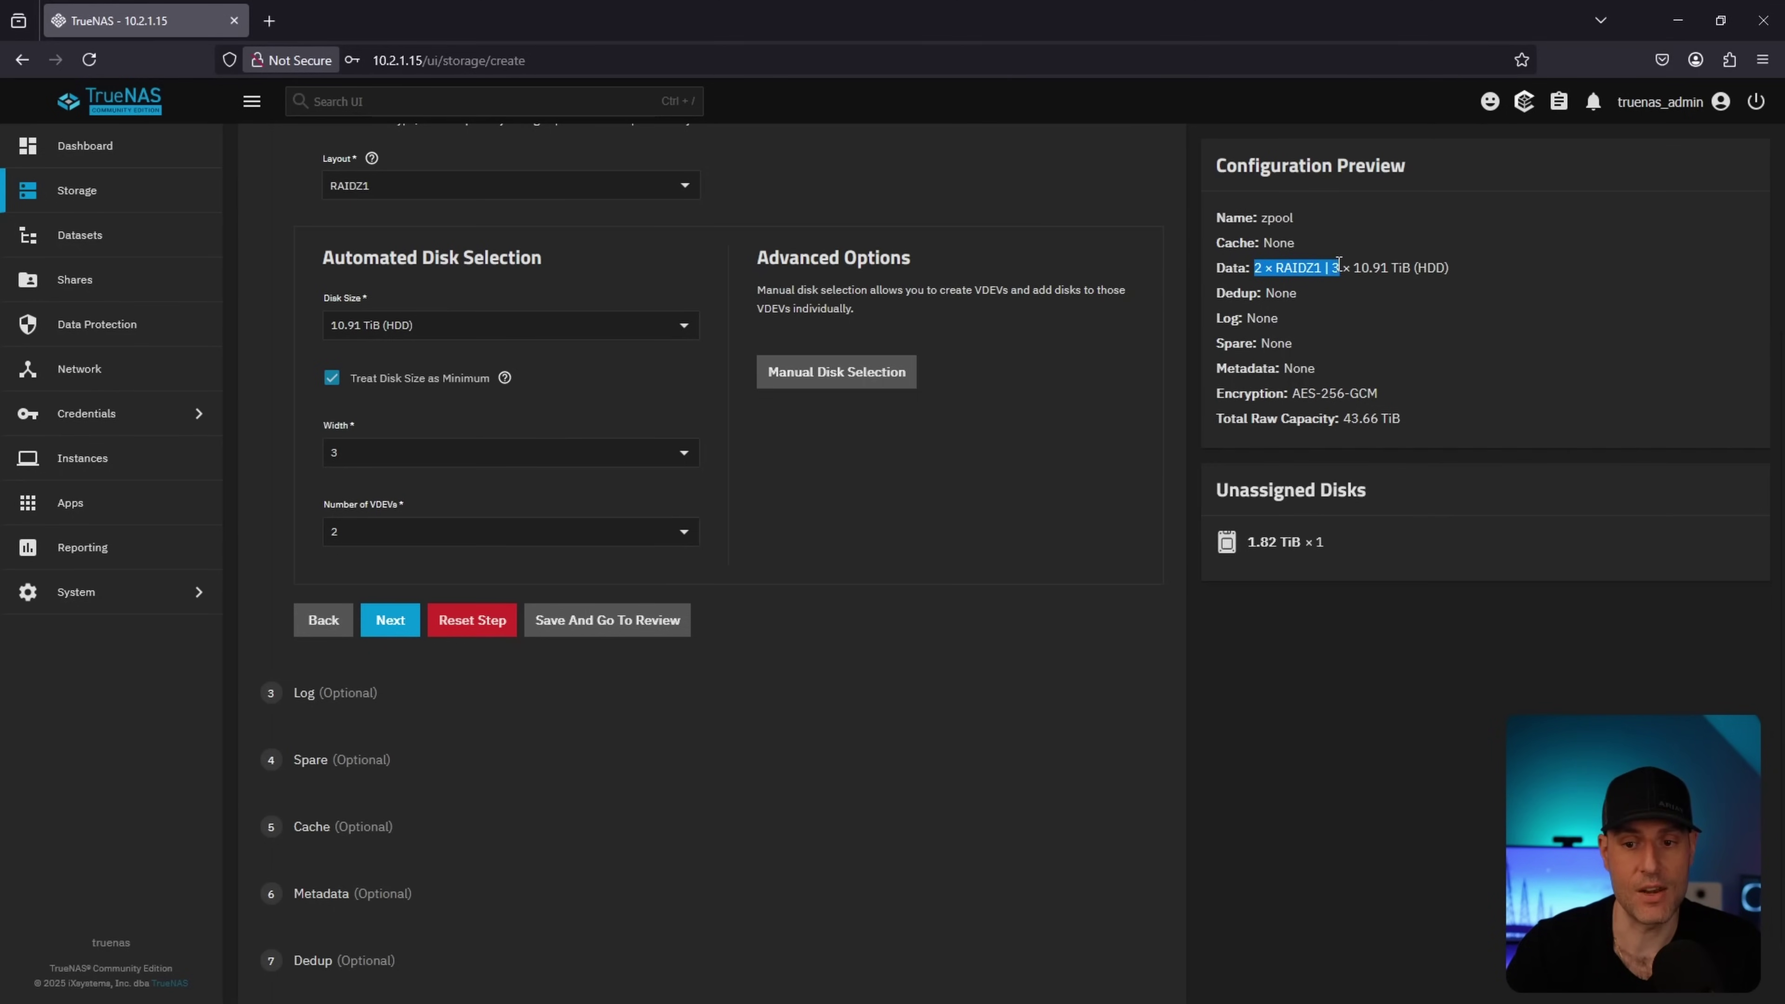
left_click(905, 493)
scroll(905, 494, "up", 2)
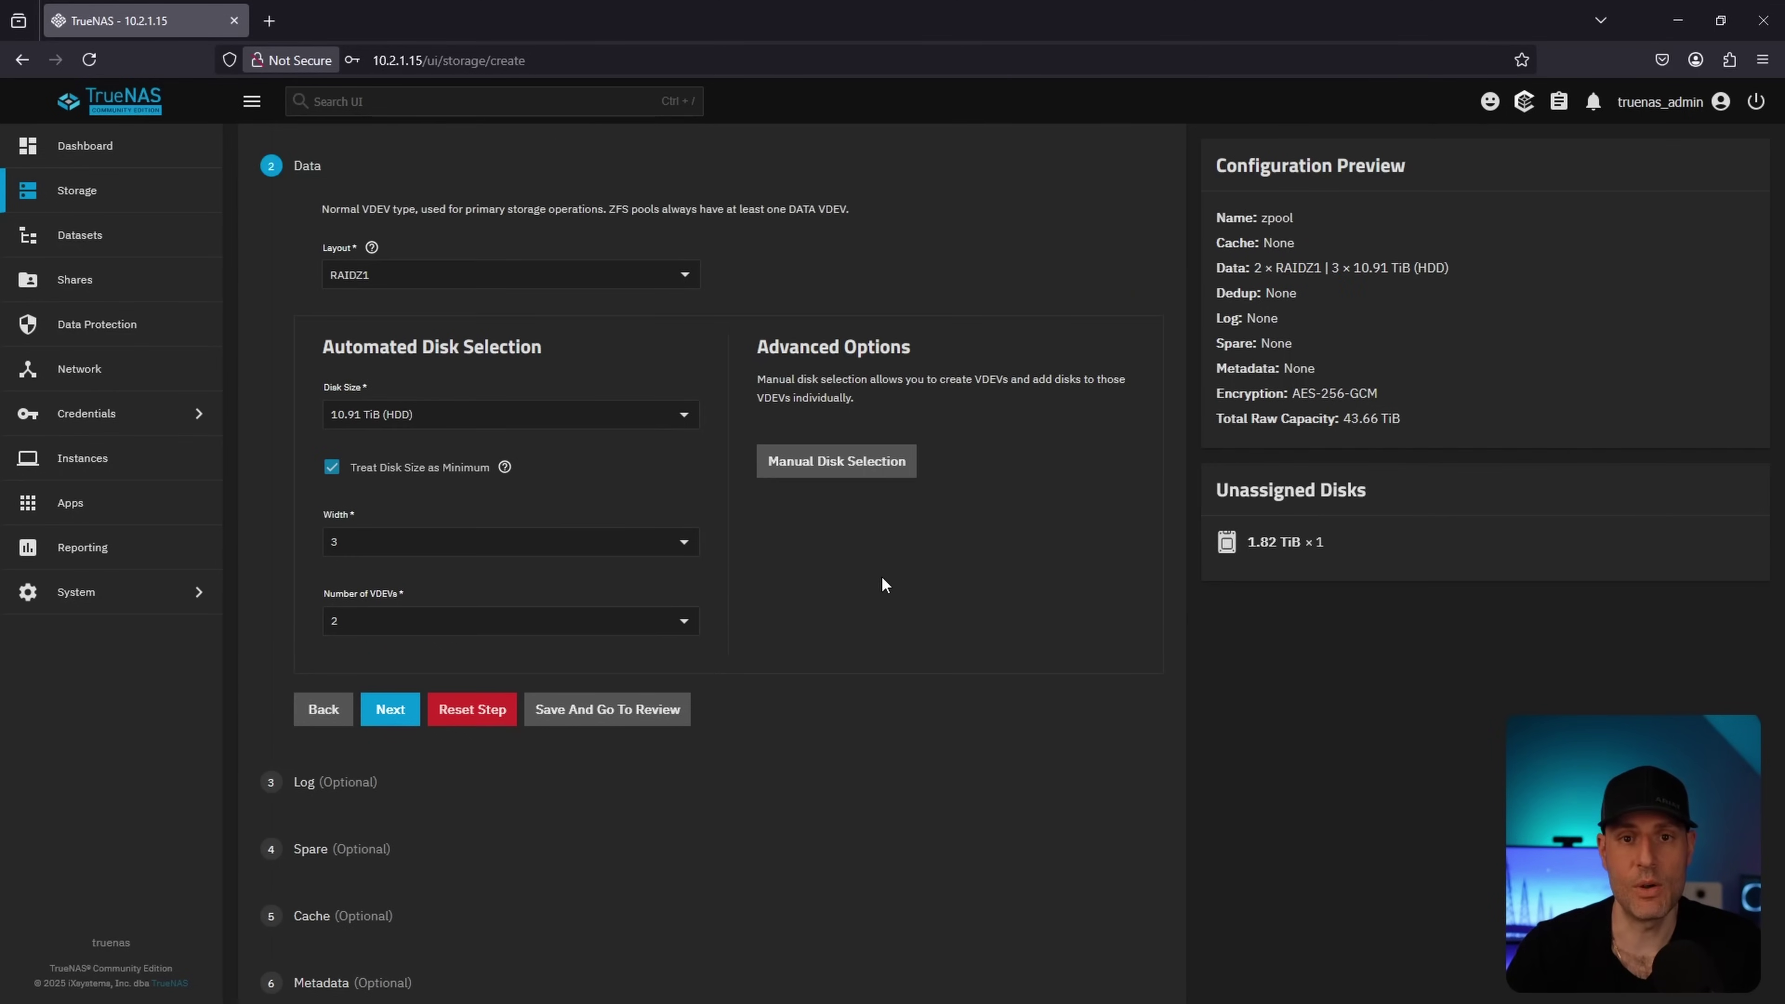
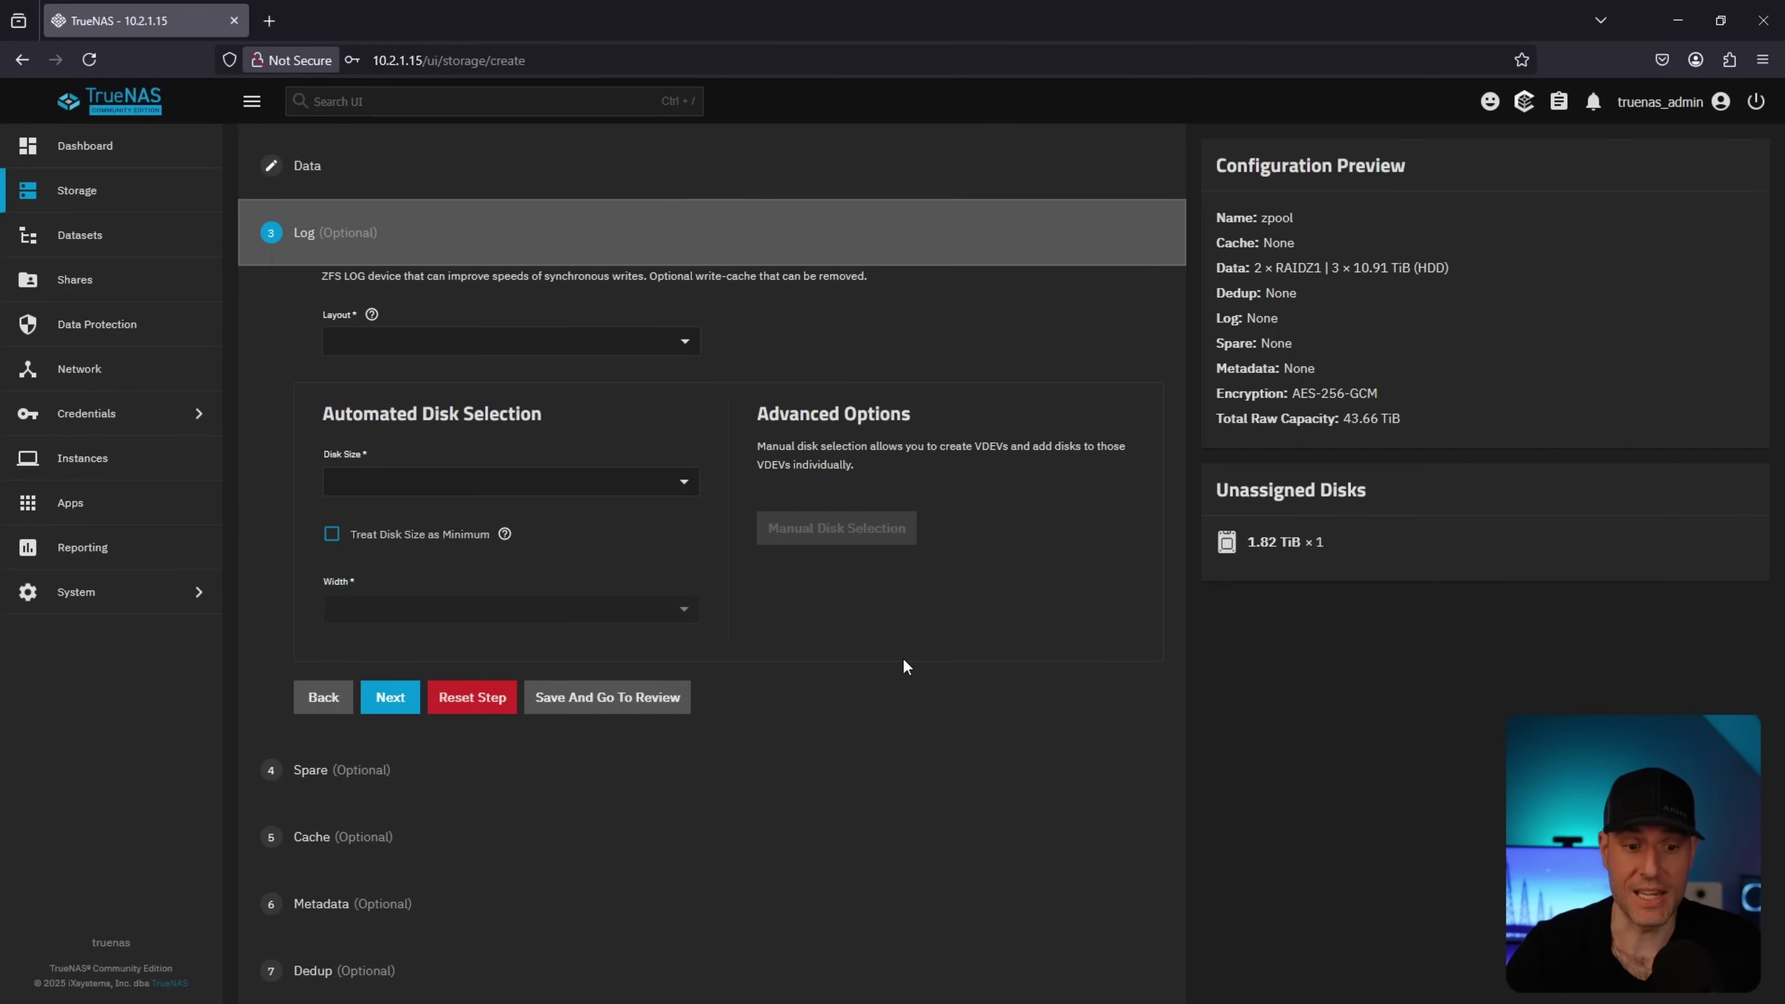
- Skip the optional log, spare, cache, metadata and dedup devices and proceed to the pool review
left_click(379, 705)
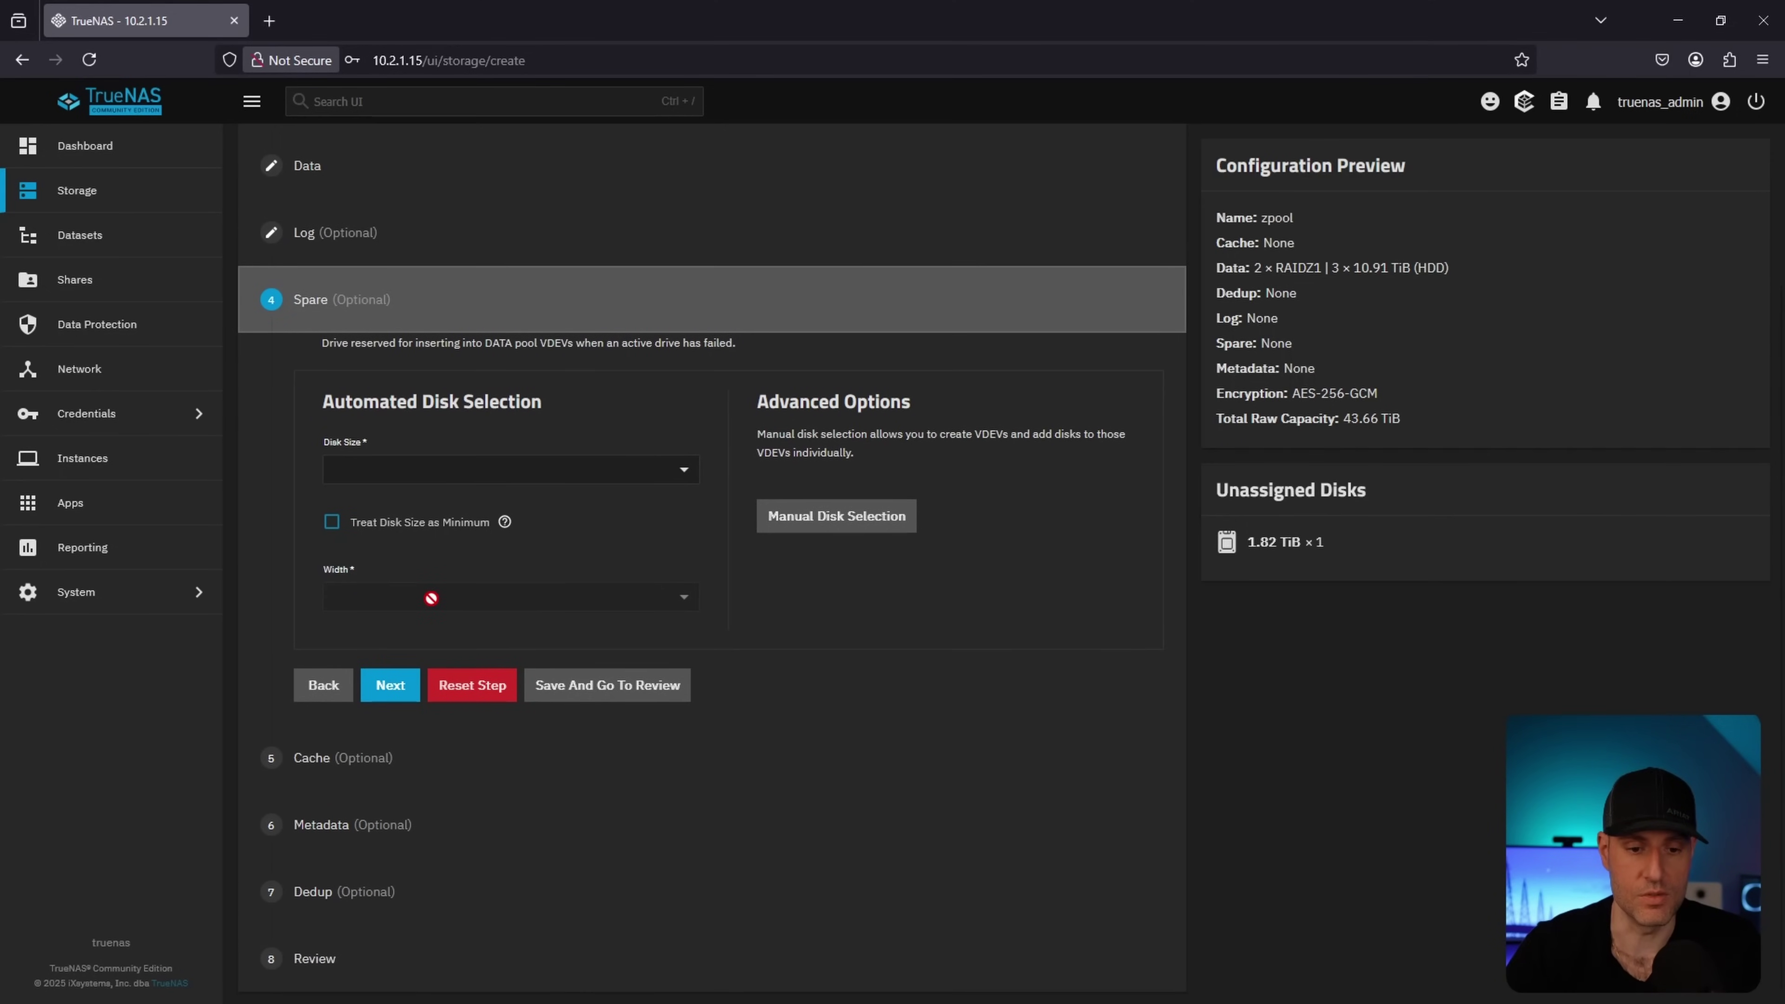
left_click(399, 682)
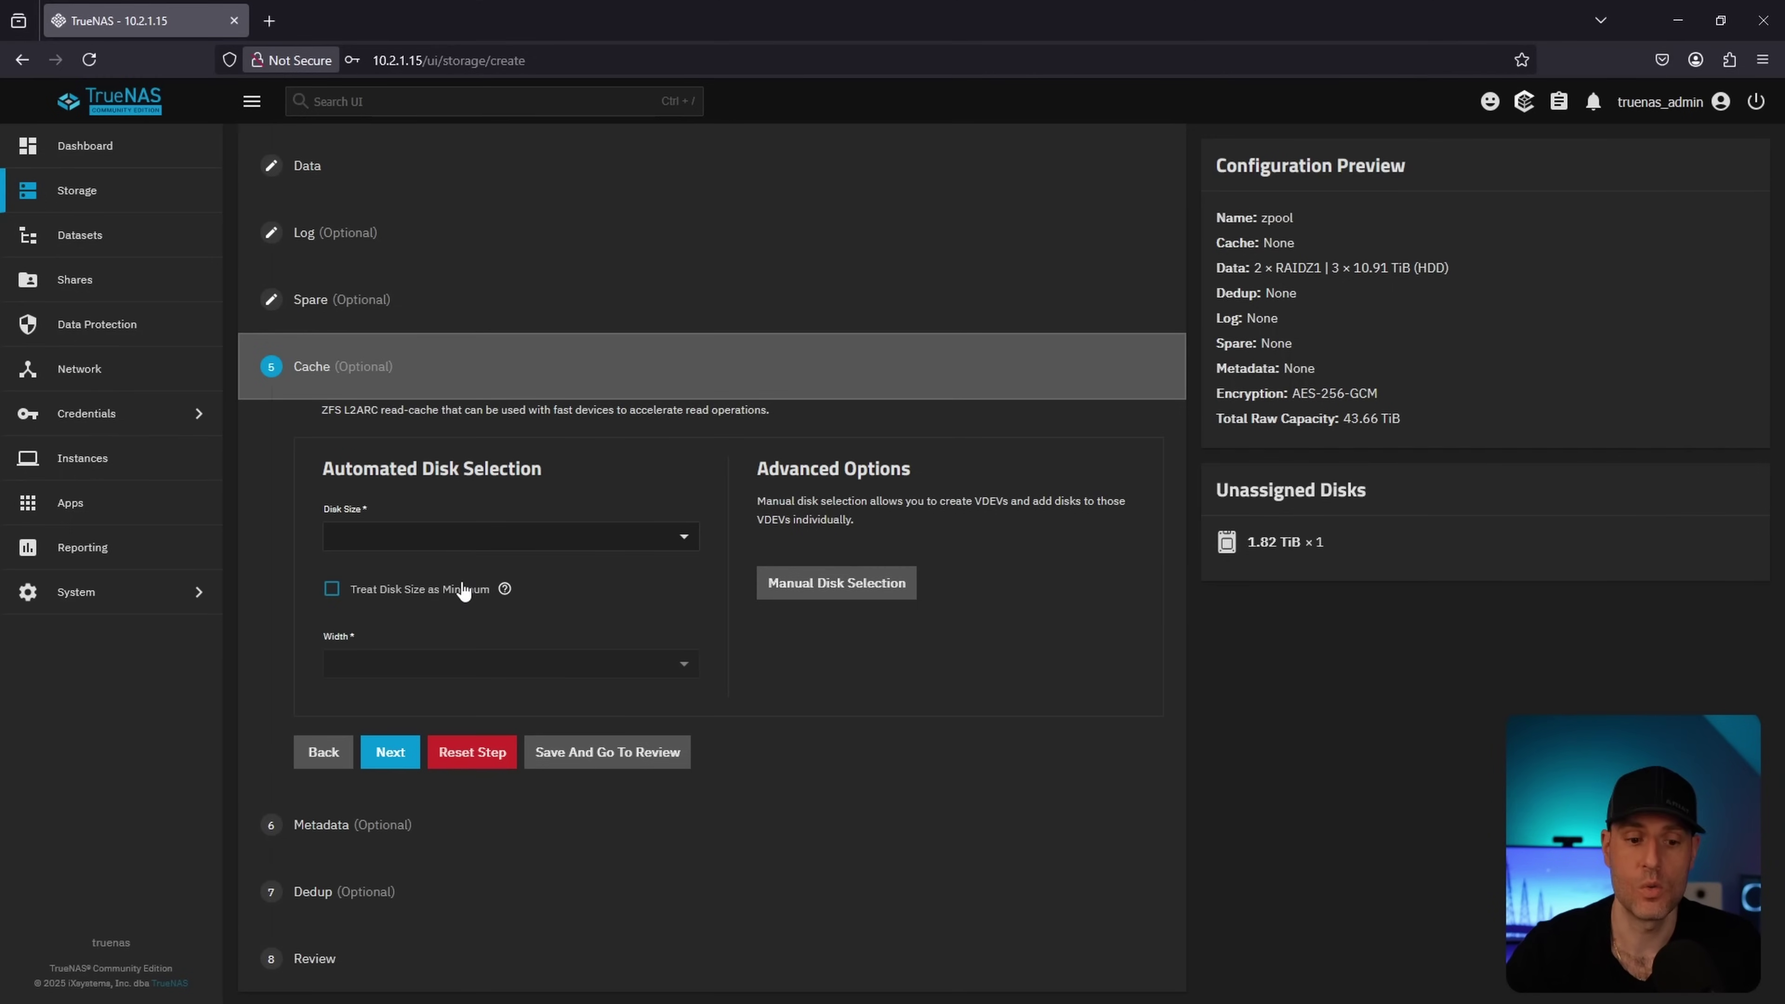
left_click(408, 749)
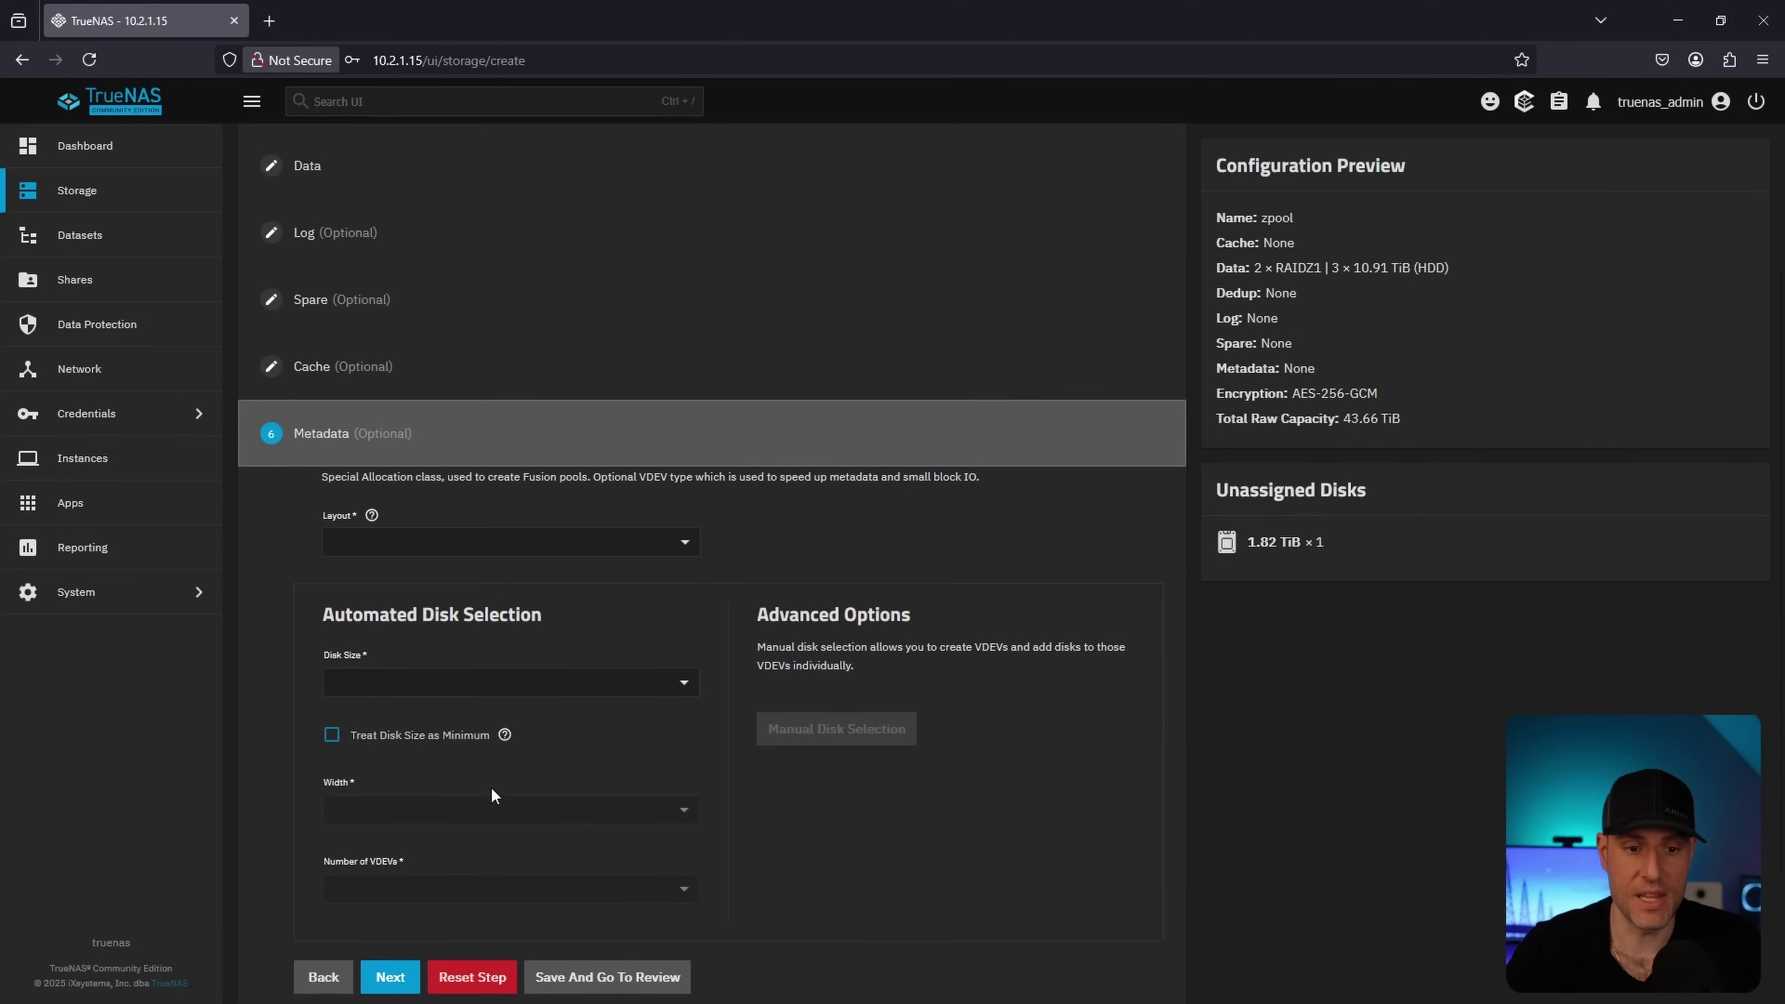
left_click(397, 816)
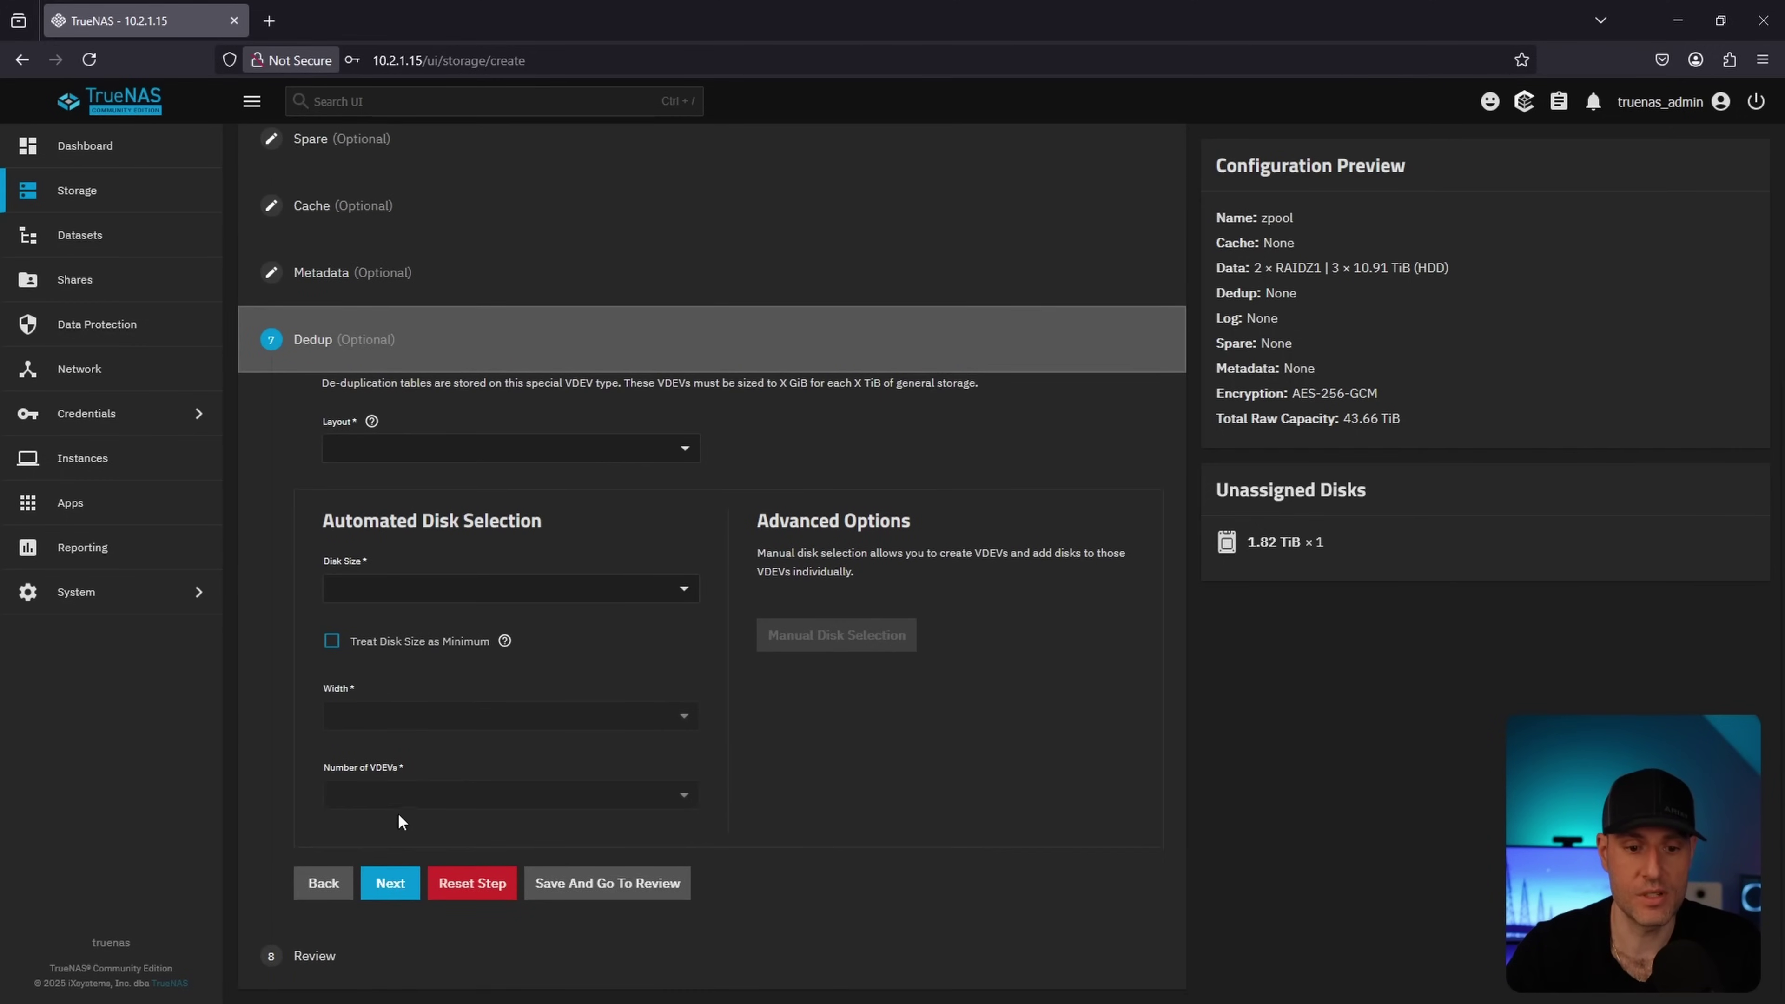
left_click(415, 896)
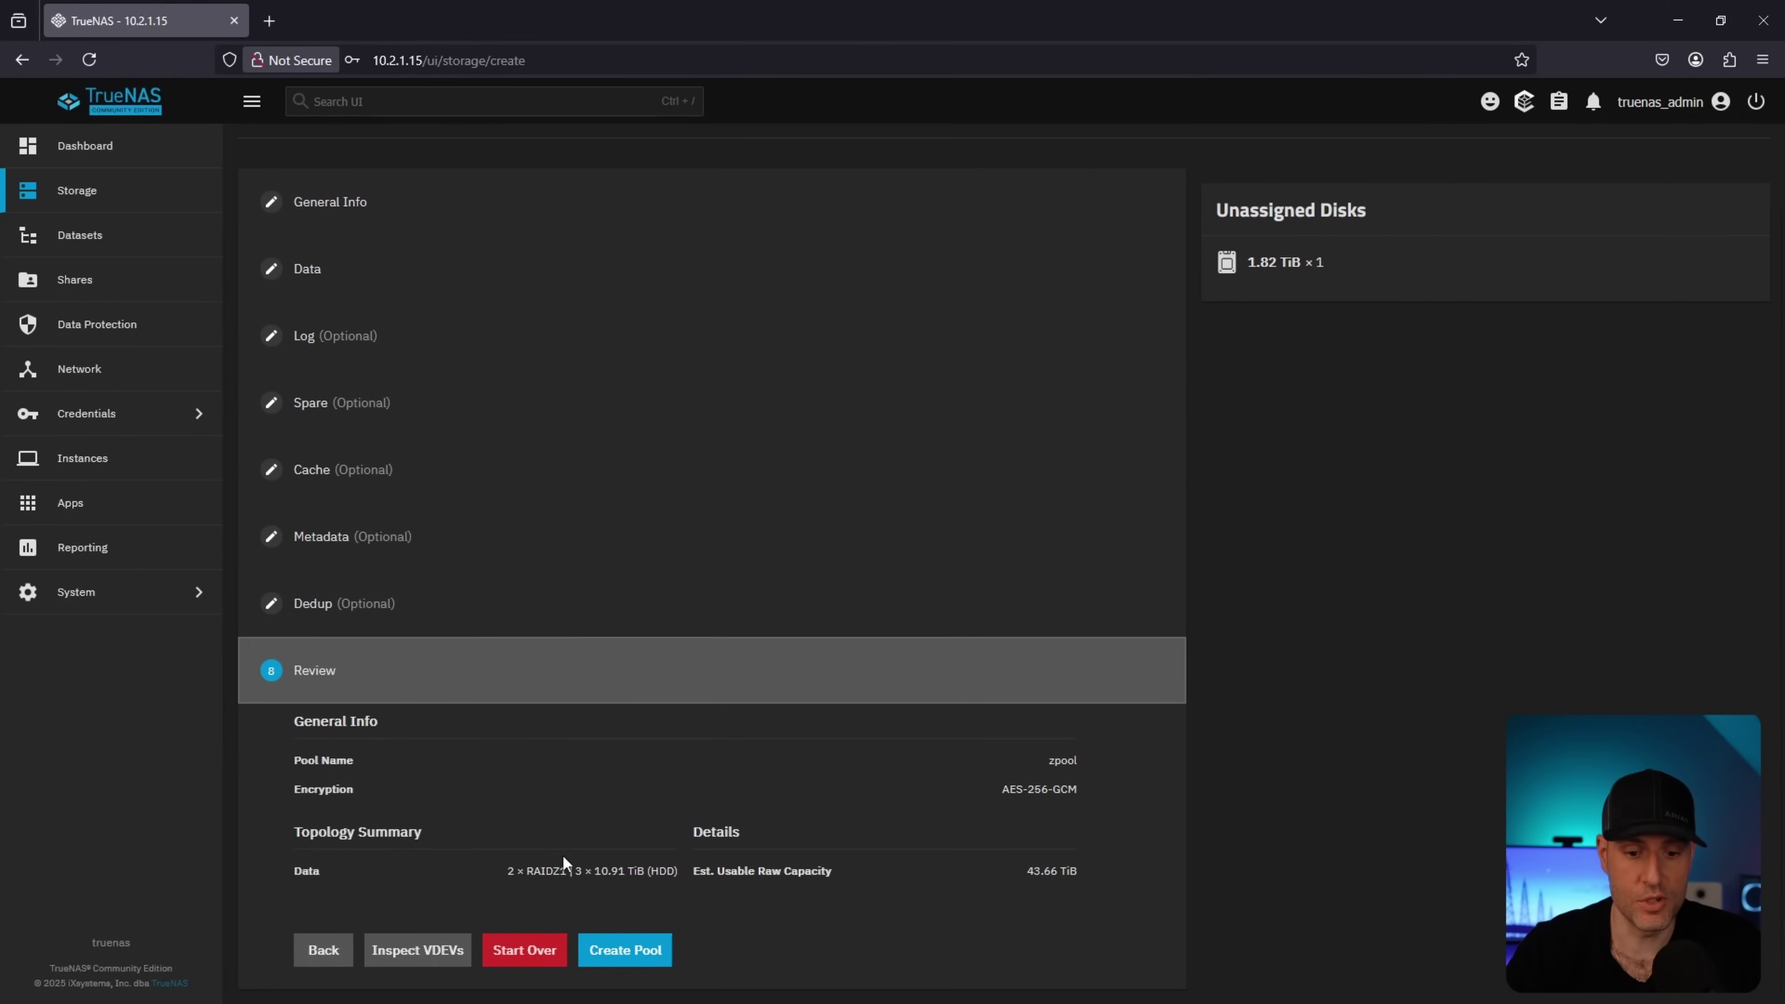
- Create the reviewed pool, confirming the disk erasure, and download its encryption key
left_click(625, 952)
left_click(773, 594)
left_click(1011, 596)
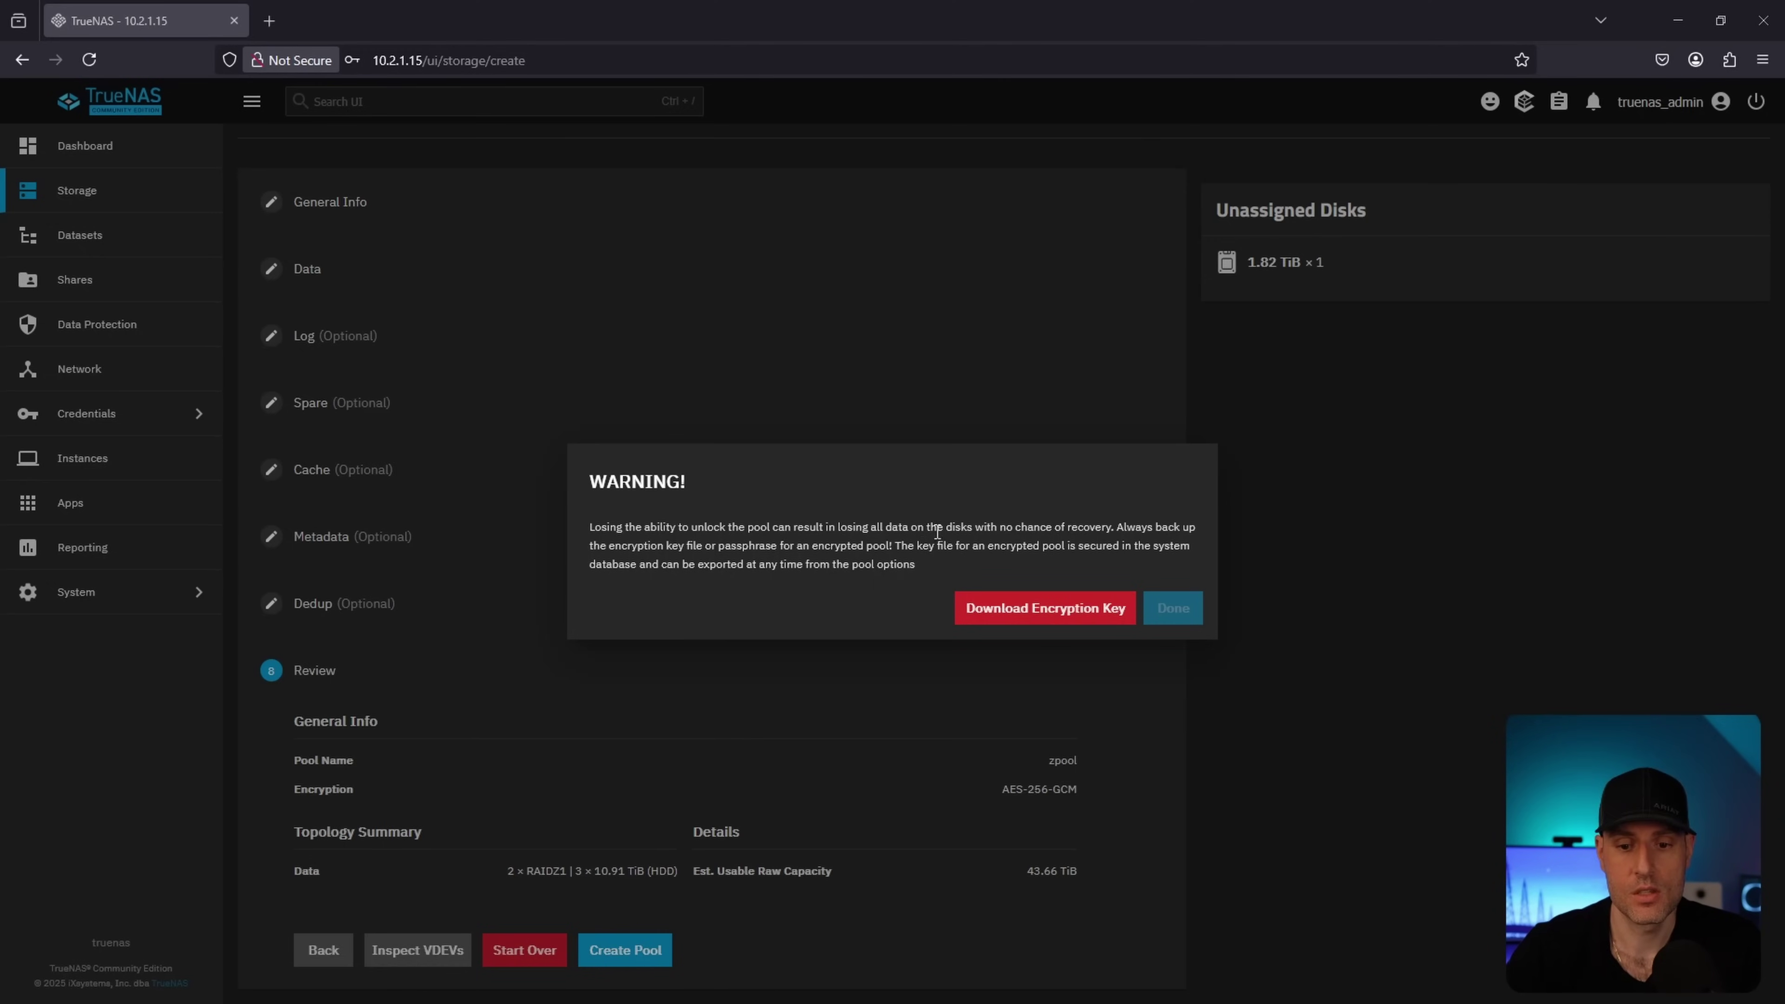
left_click(1042, 616)
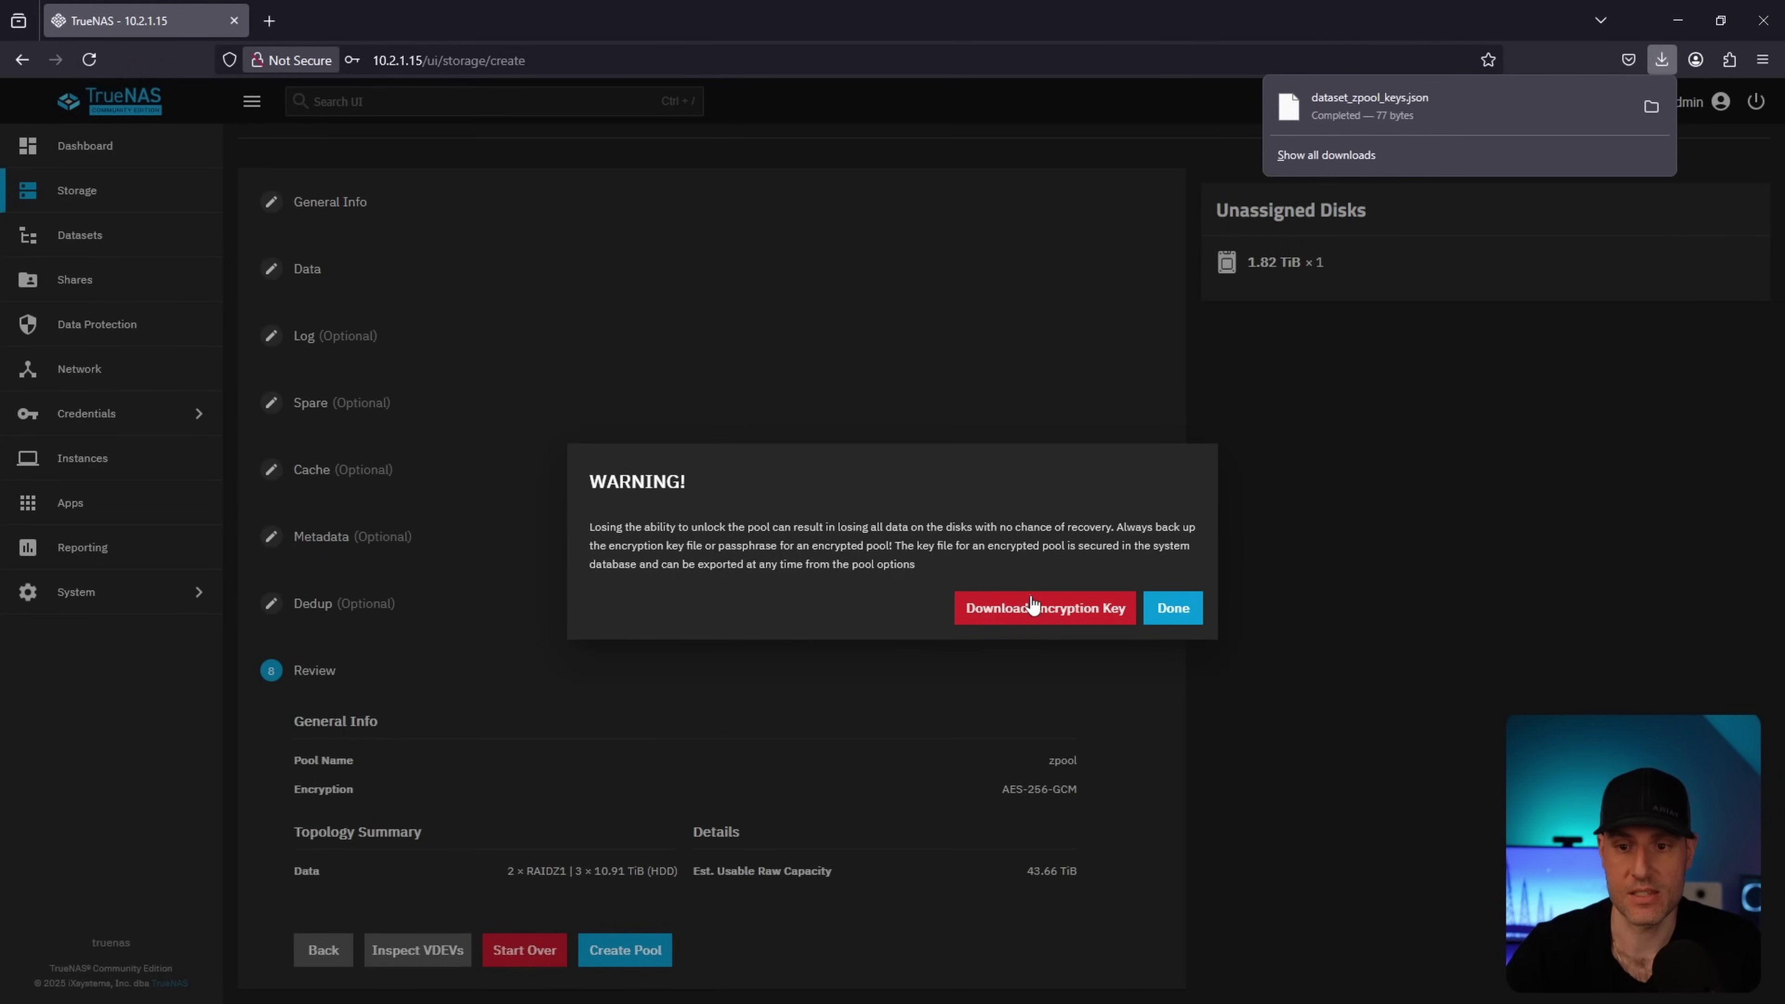
left_click(1171, 616)
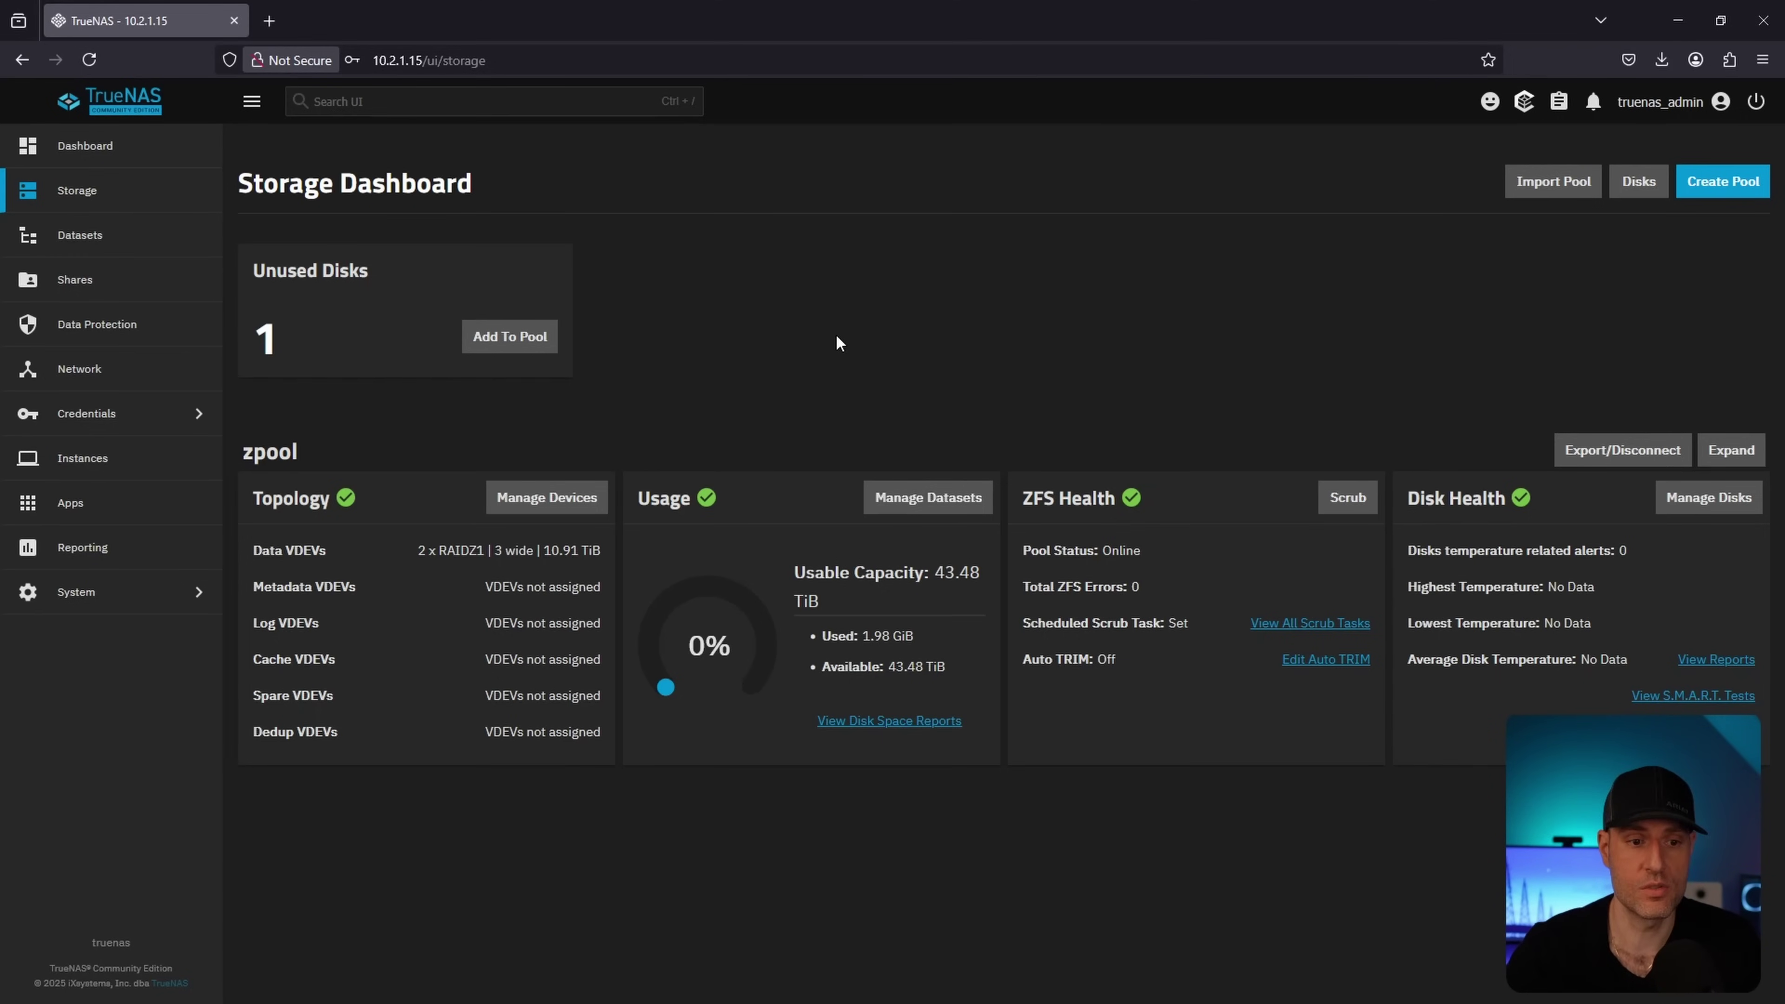
- Start adding a new user, entering the full name, the username and the account password with its confirmation
left_click(184, 416)
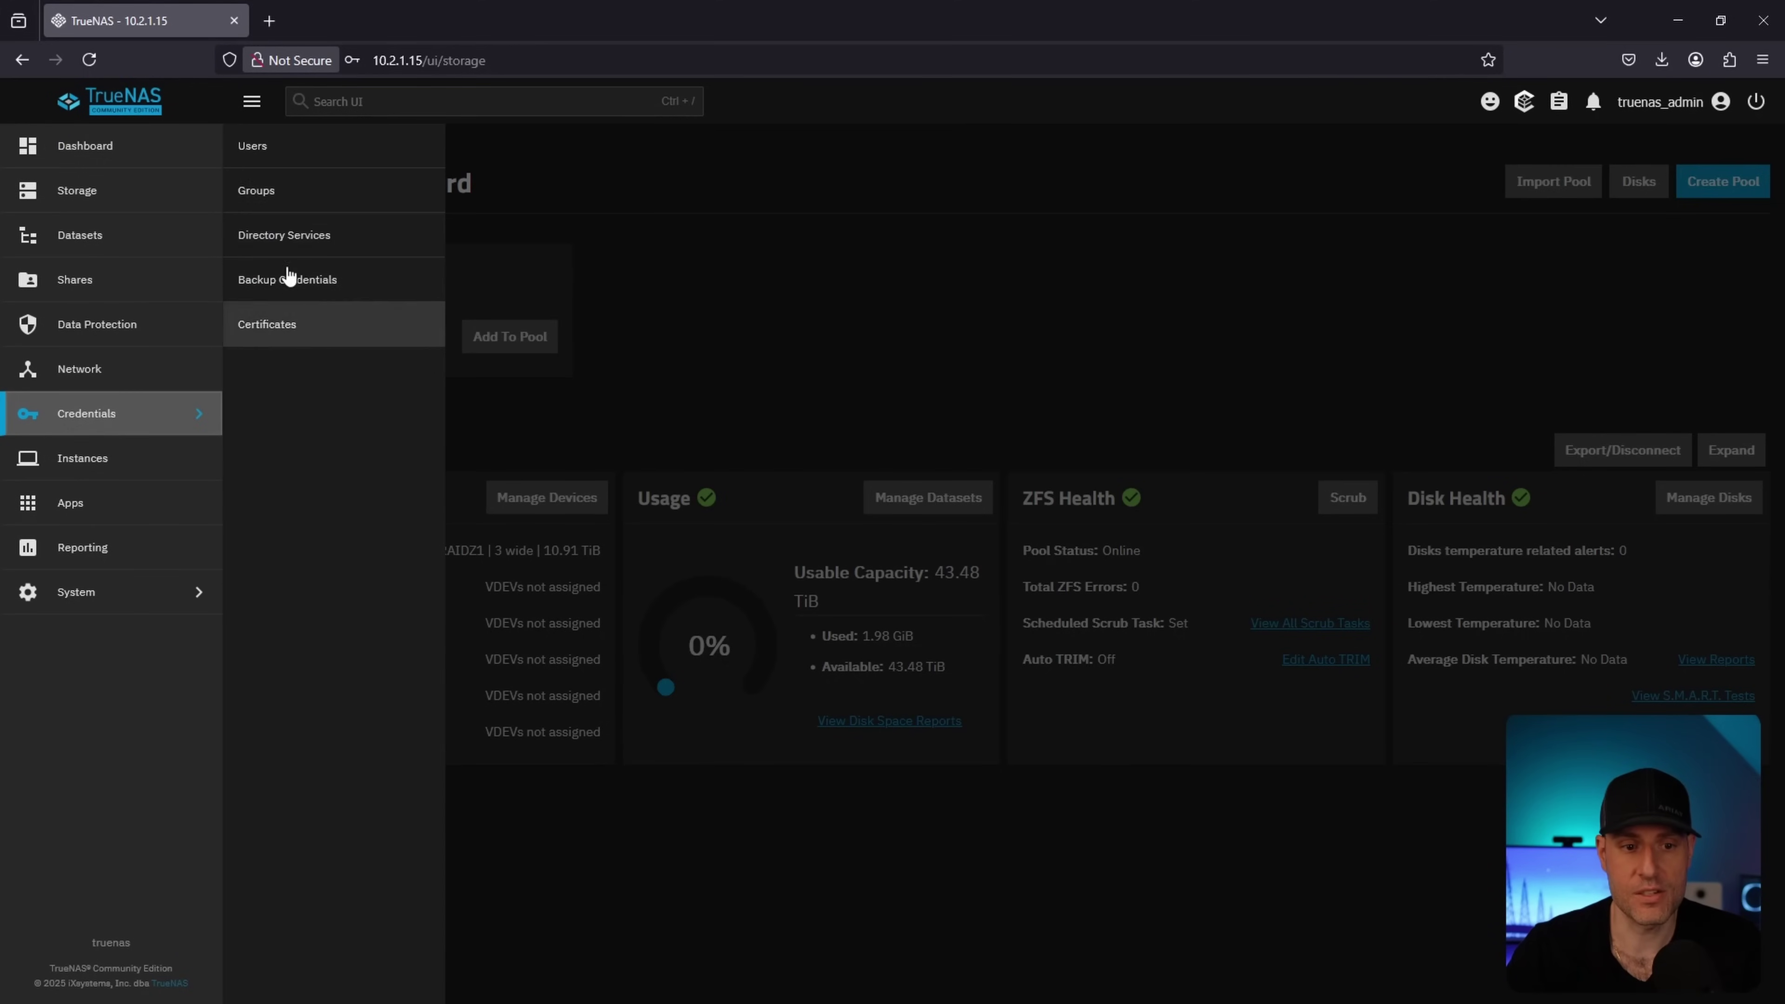
left_click(288, 156)
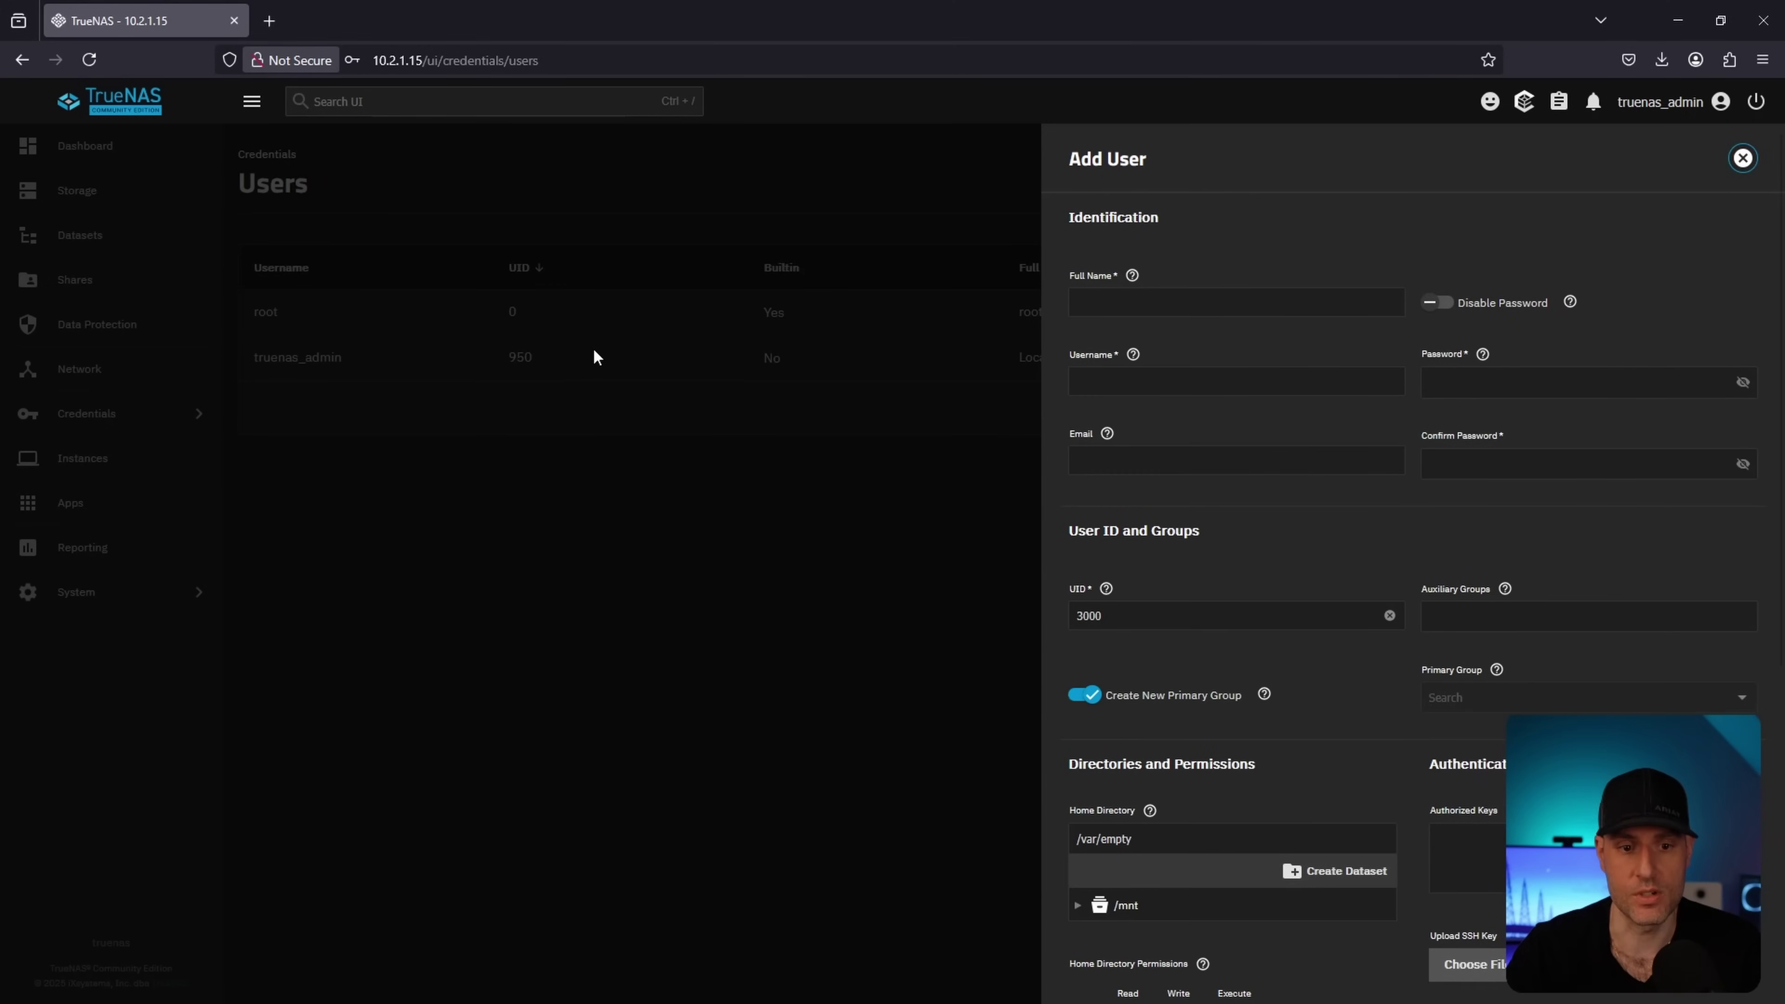
scroll(1486, 519, "down", 2)
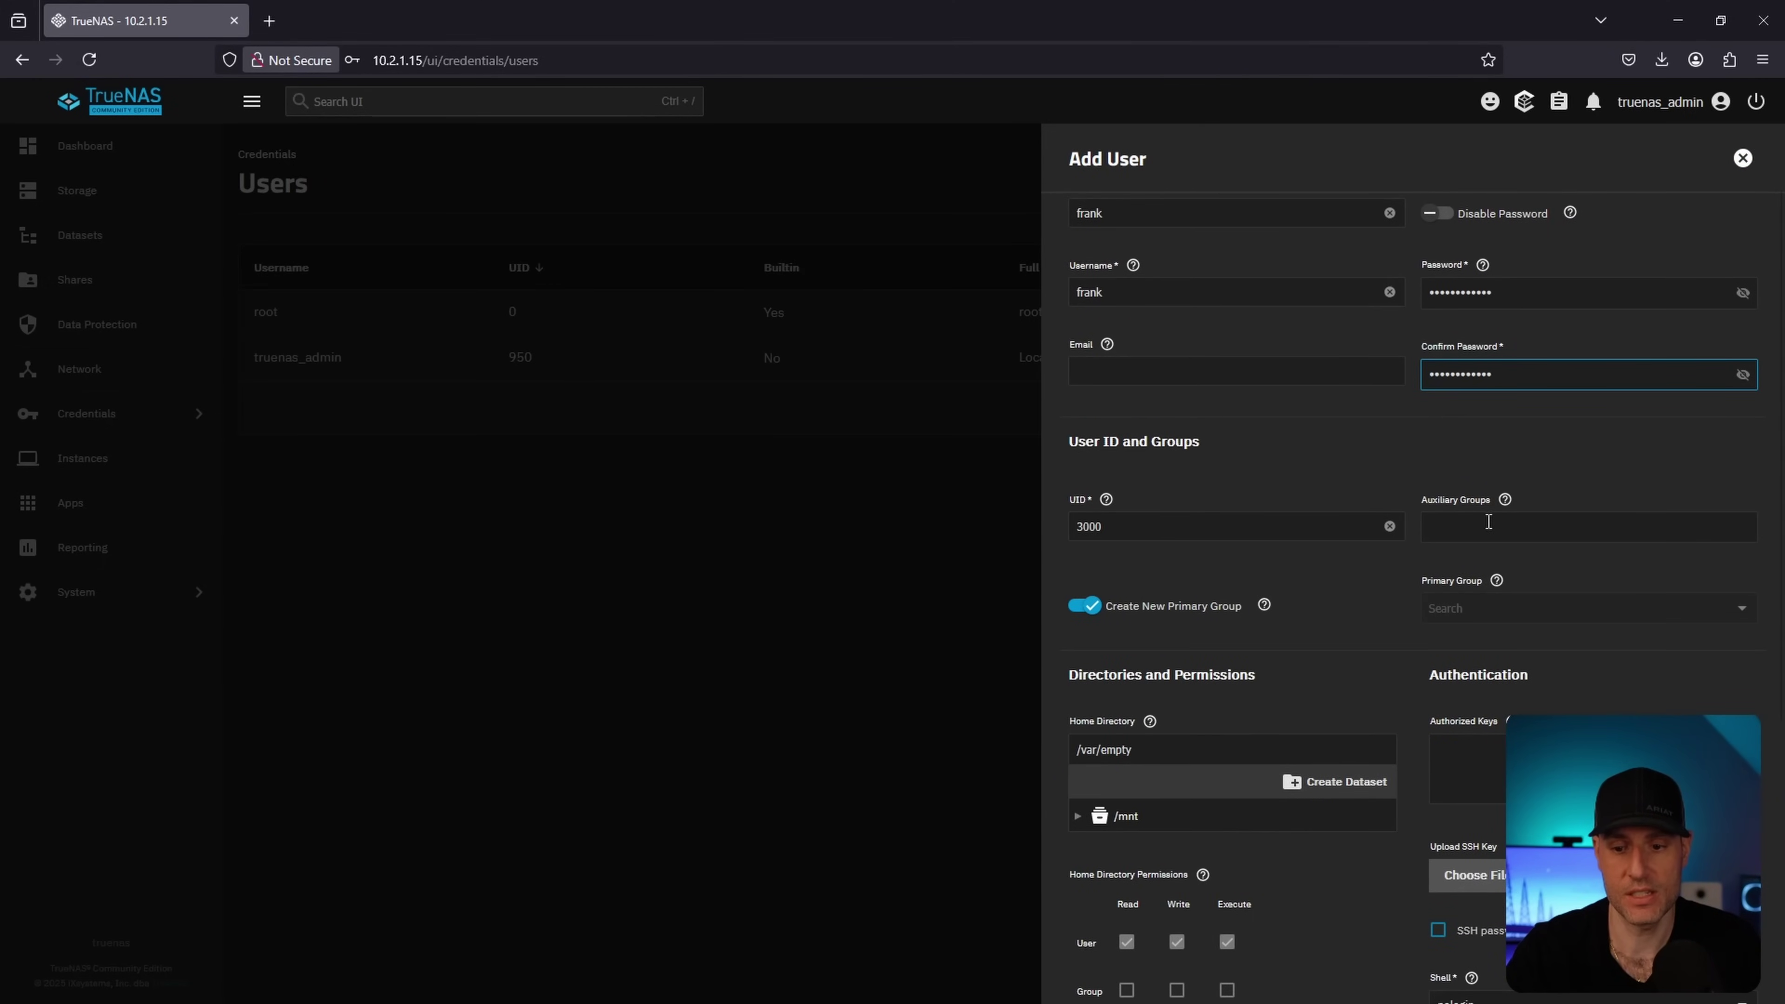
- Disable creating a new primary group for the user, assign builtin_users as primary group, and save the user
left_click(1088, 607)
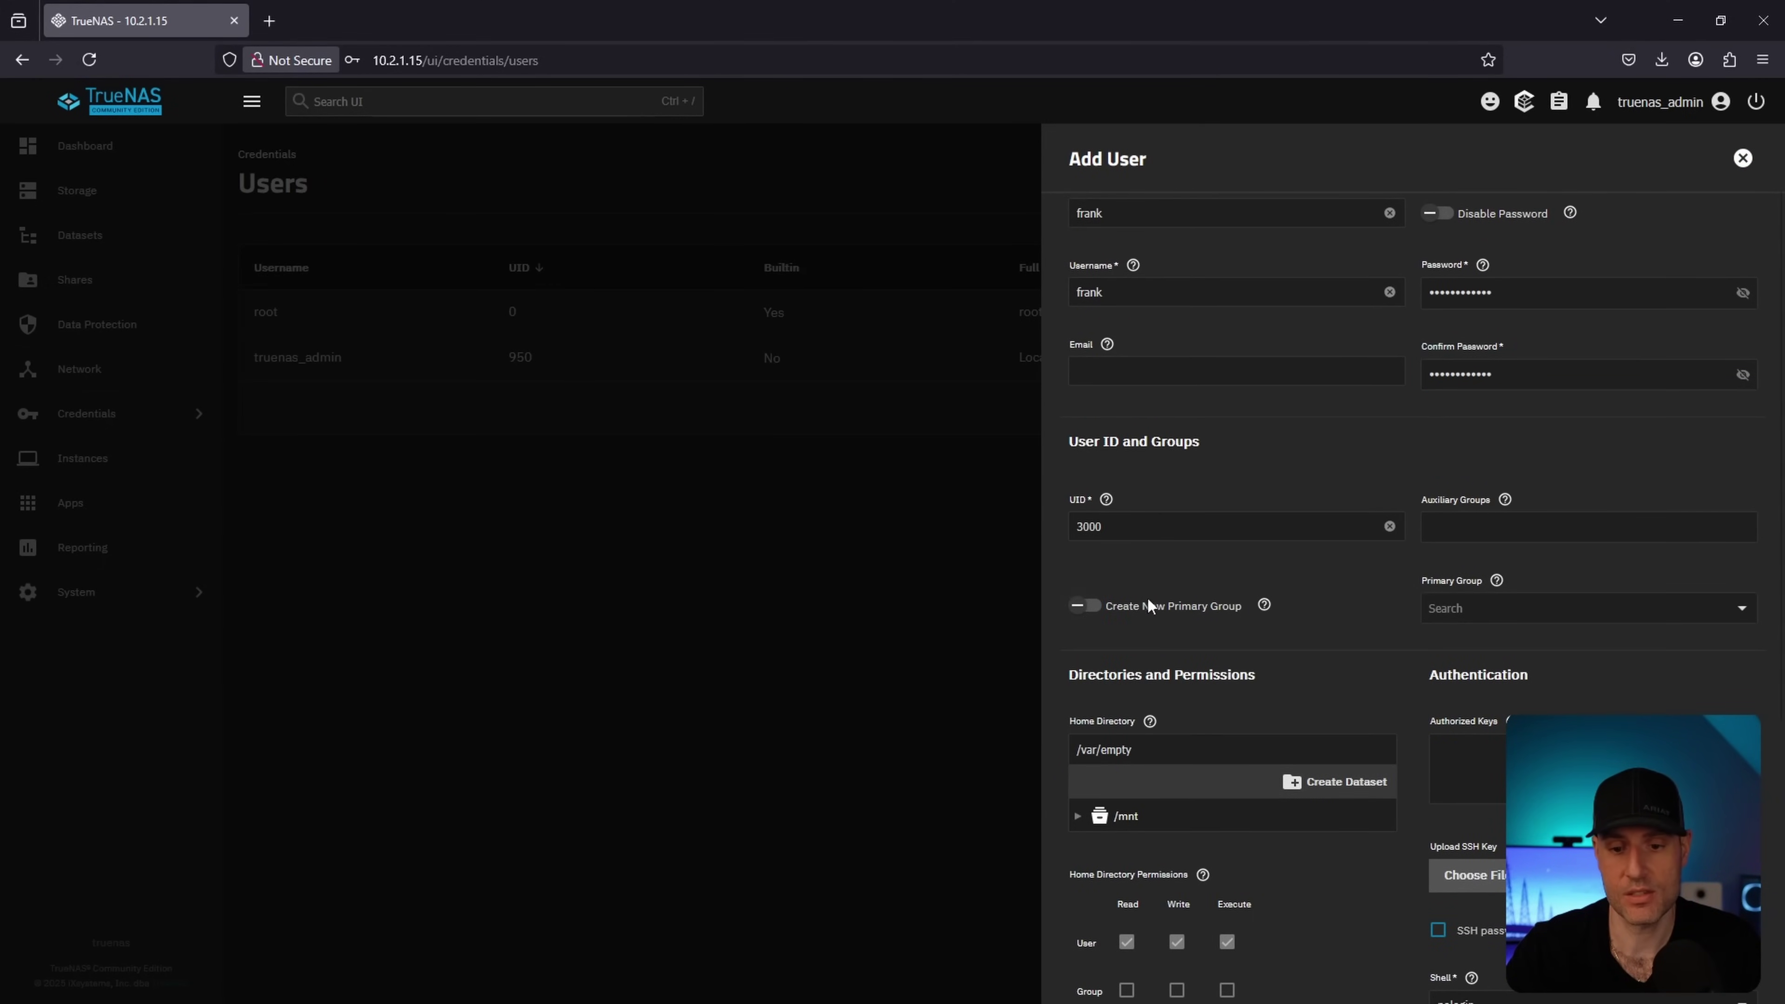
left_click(1483, 607)
type("builtin")
left_click(1515, 704)
left_click(1367, 602)
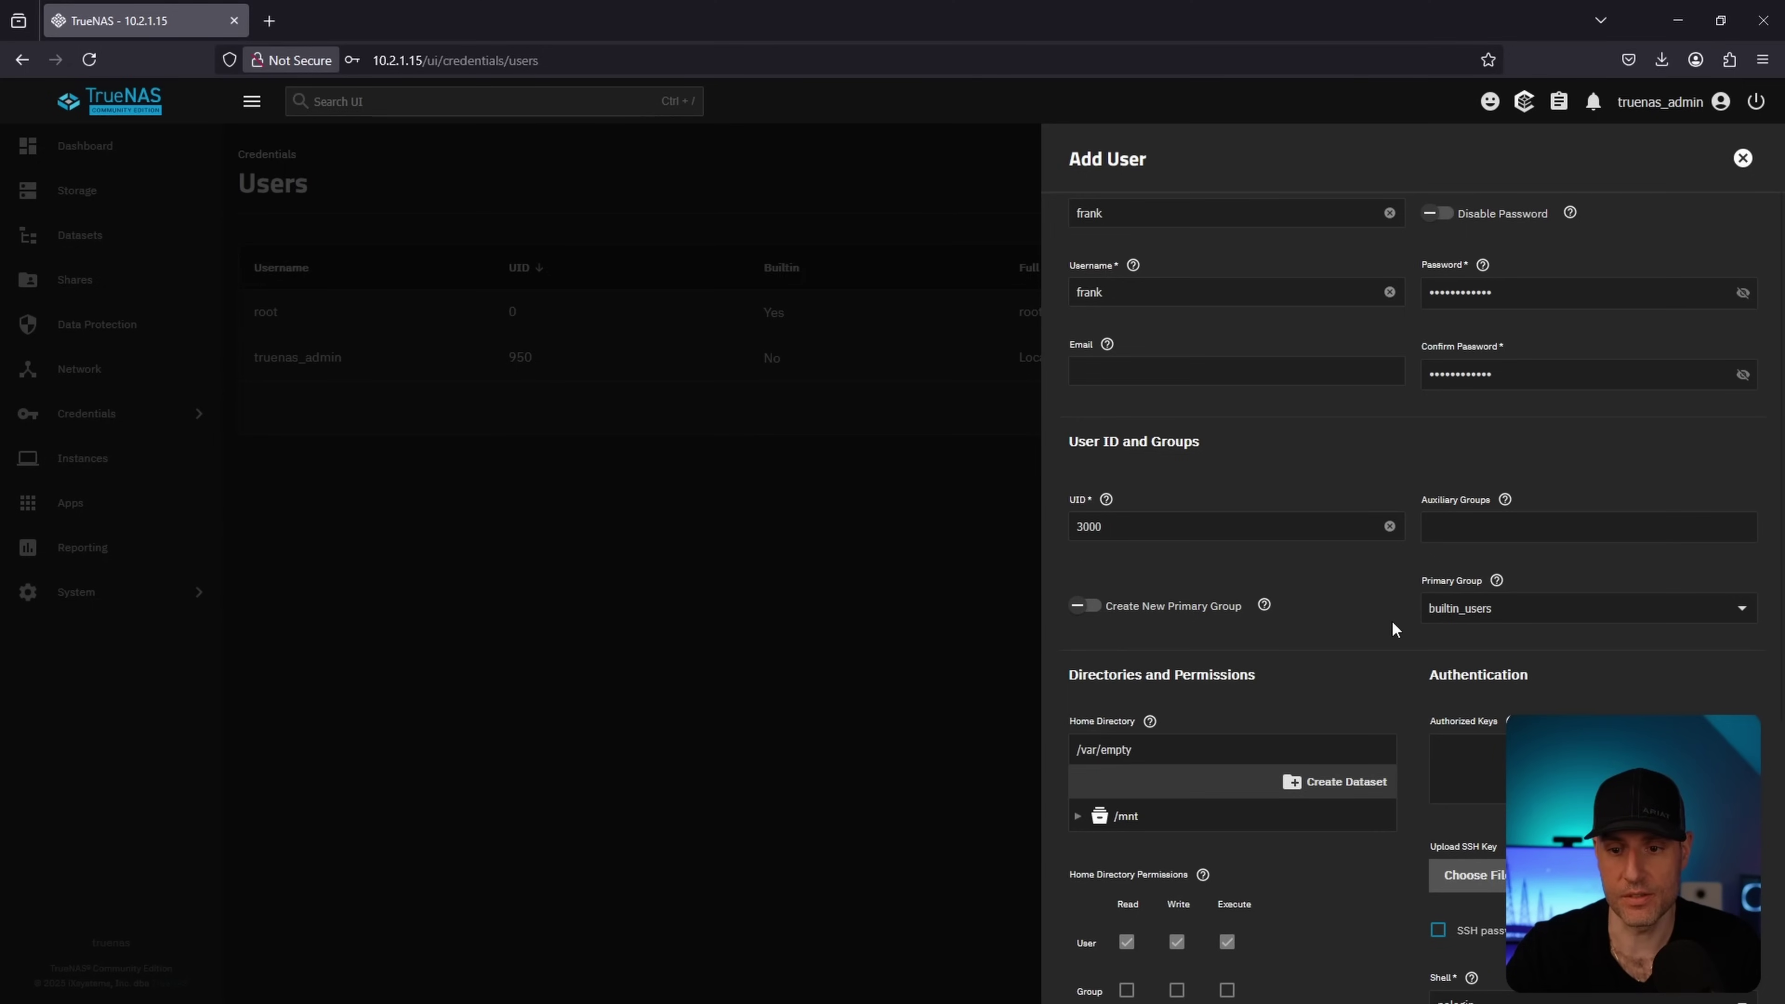
scroll(1392, 620, "up", 1)
scroll(1395, 631, "down", 7)
left_click(1111, 977)
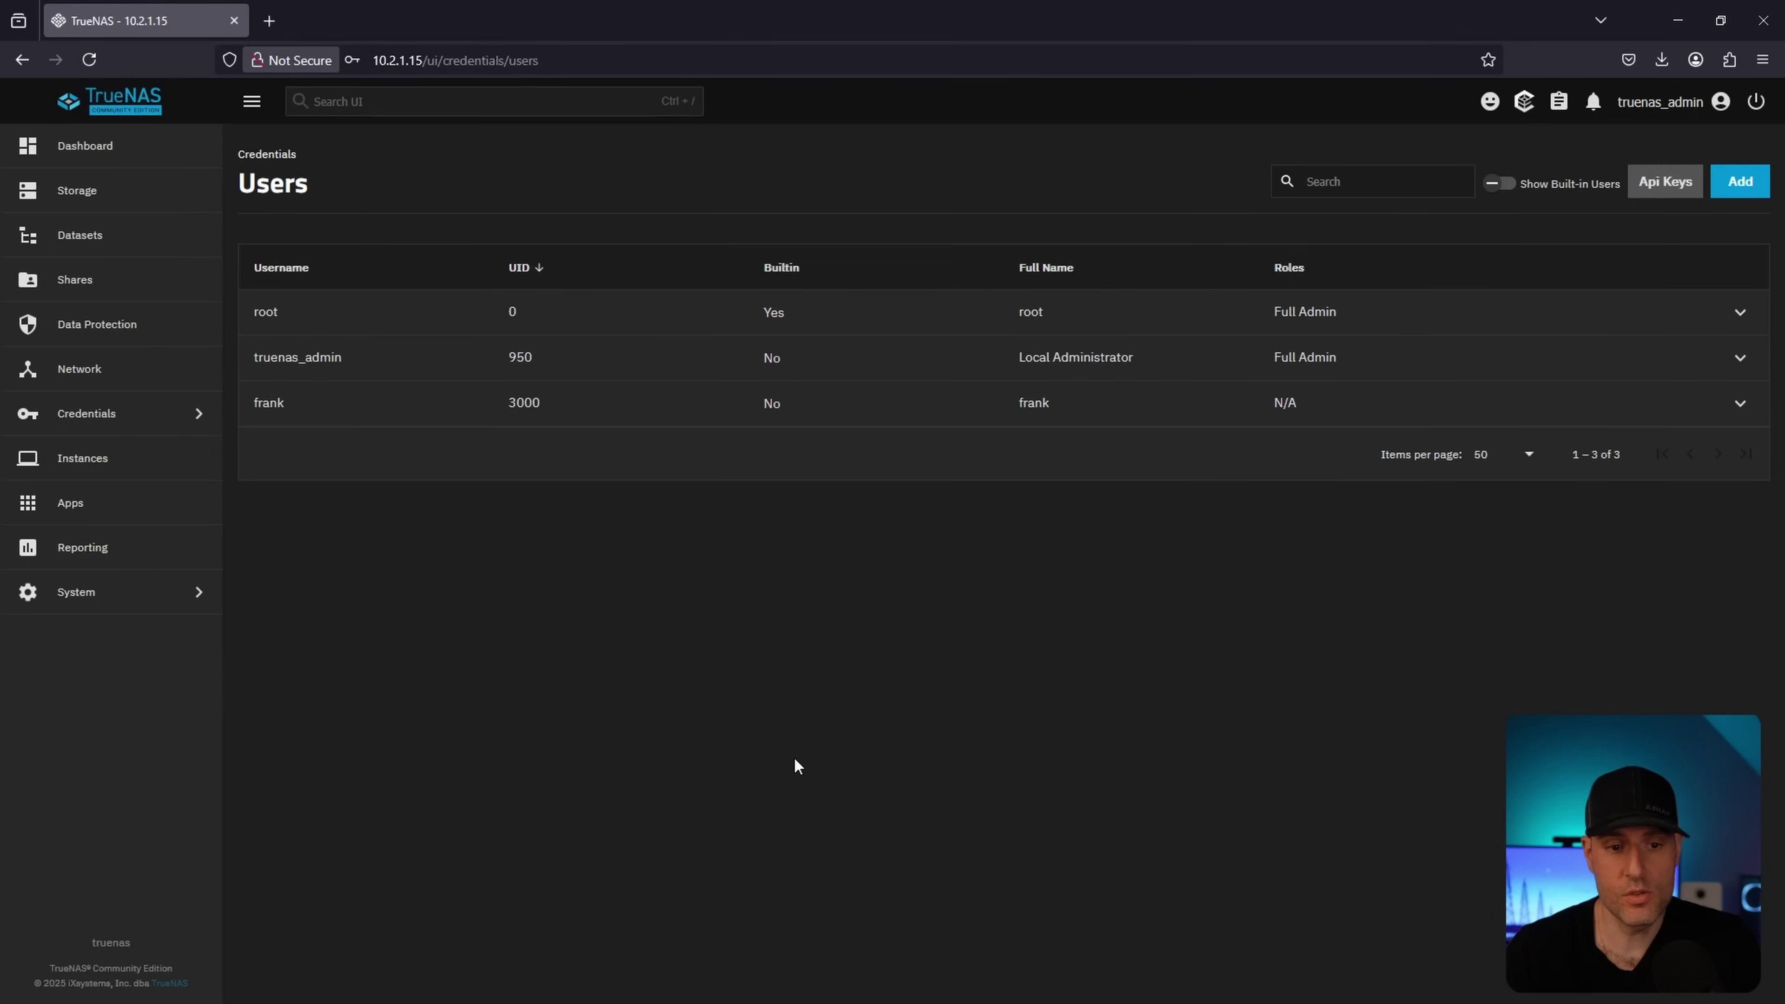
- Open the list of user groups under the system's credentials
left_click(199, 416)
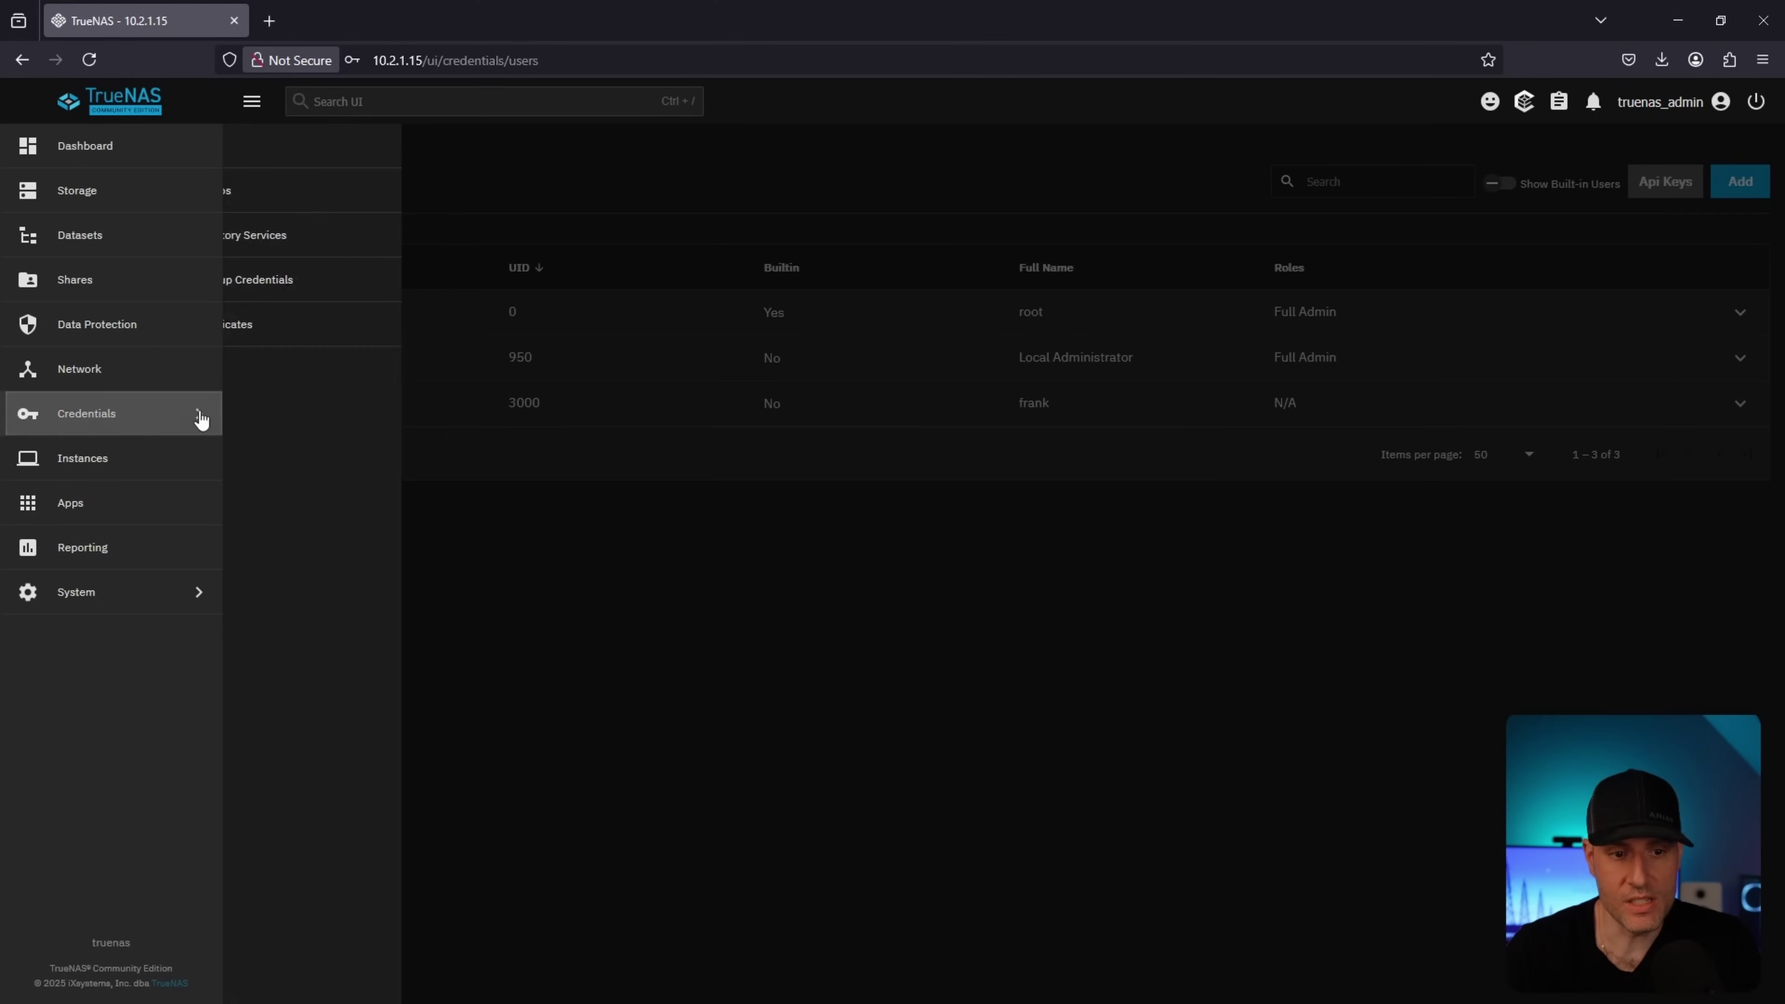
left_click(270, 196)
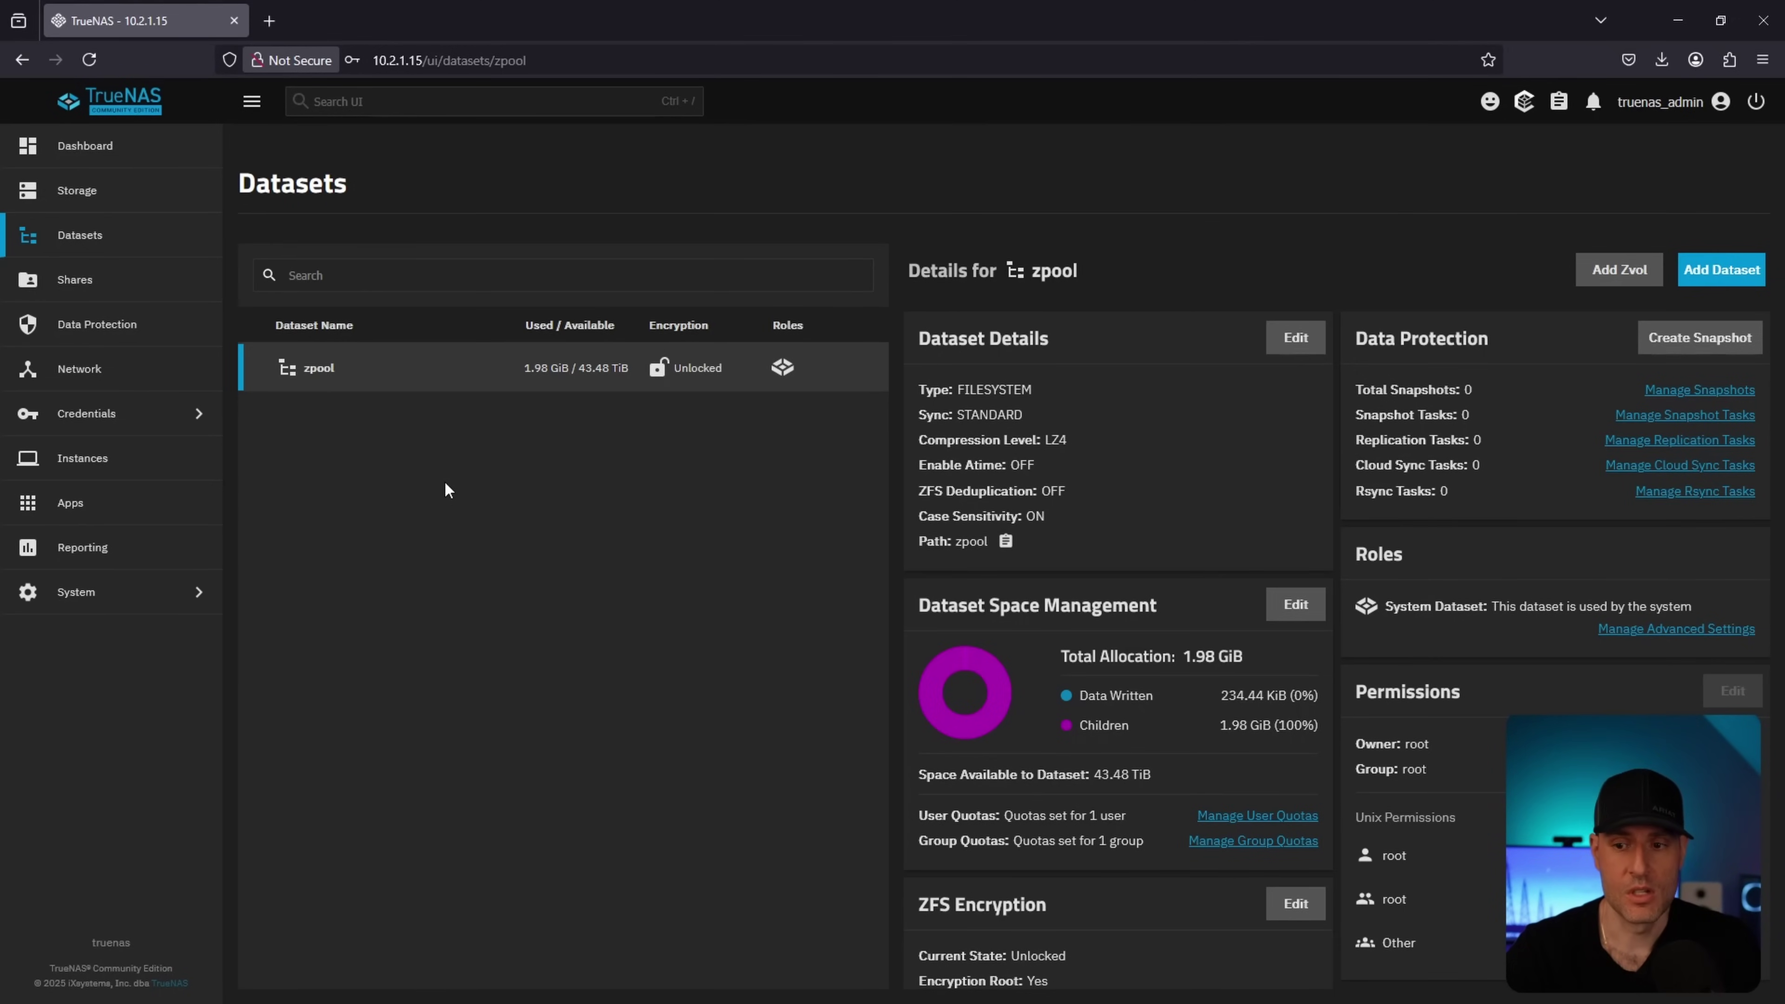
- Start adding a dataset named Media under zpool and choose the SMB dataset preset
left_click(1705, 275)
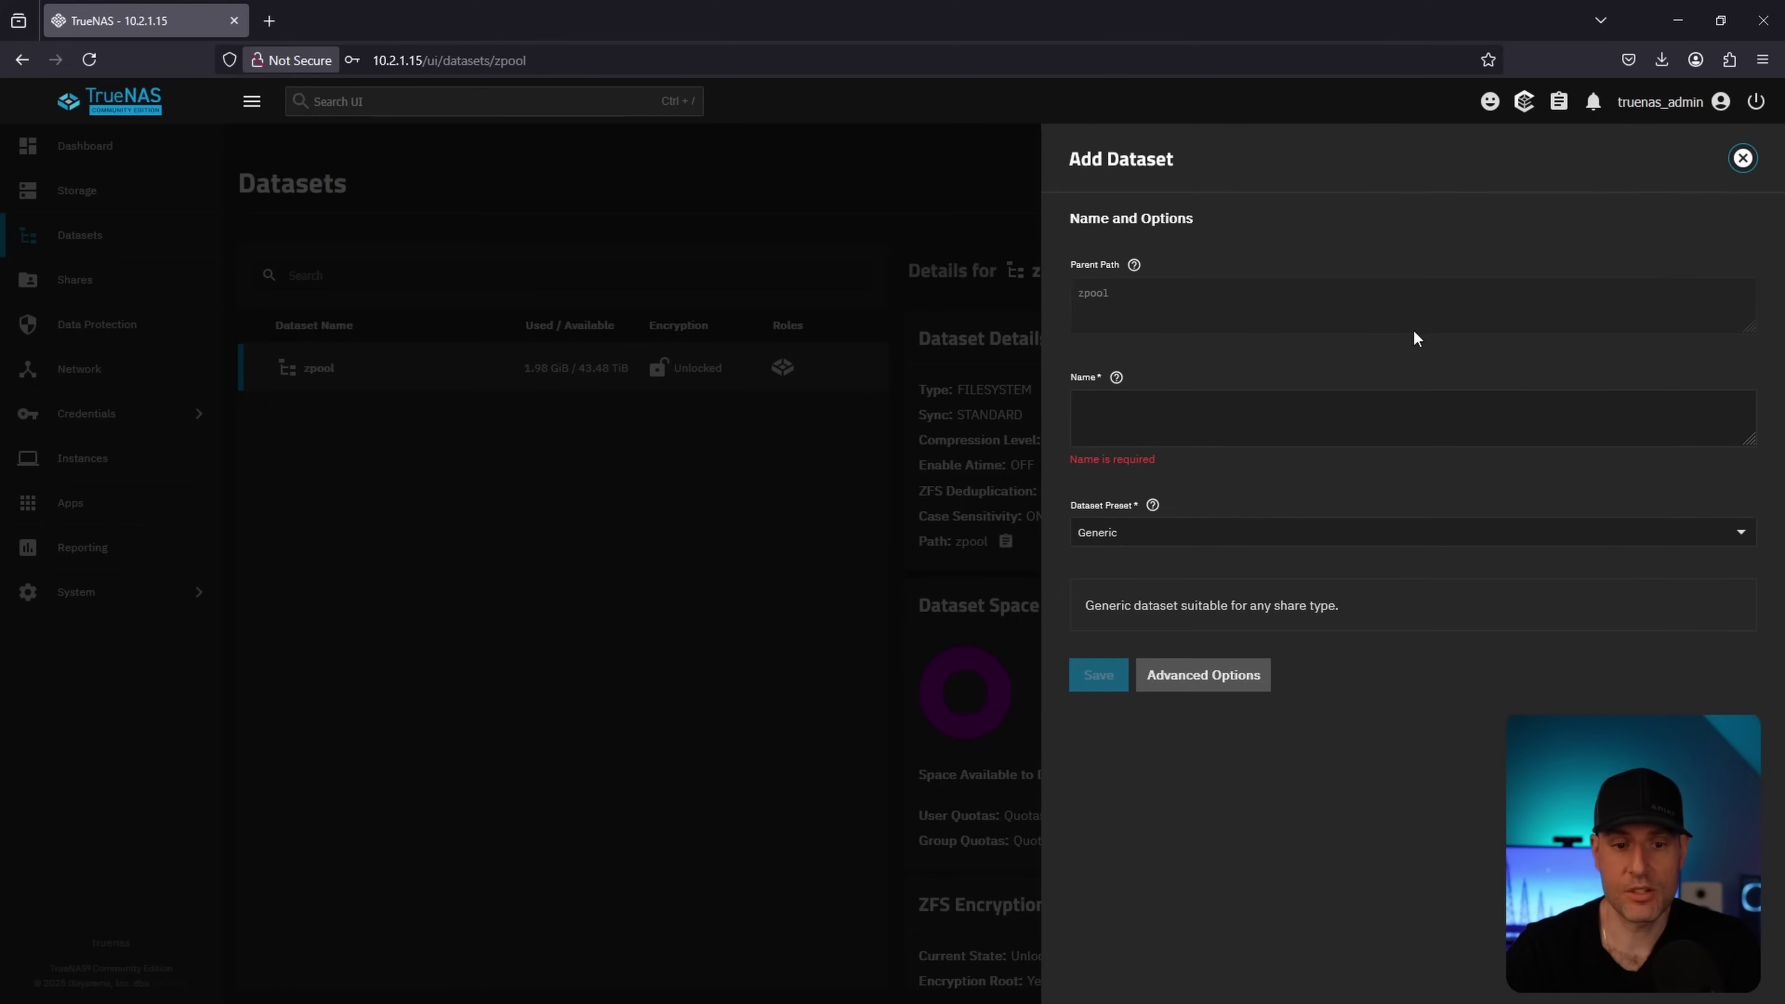
left_click(1171, 406)
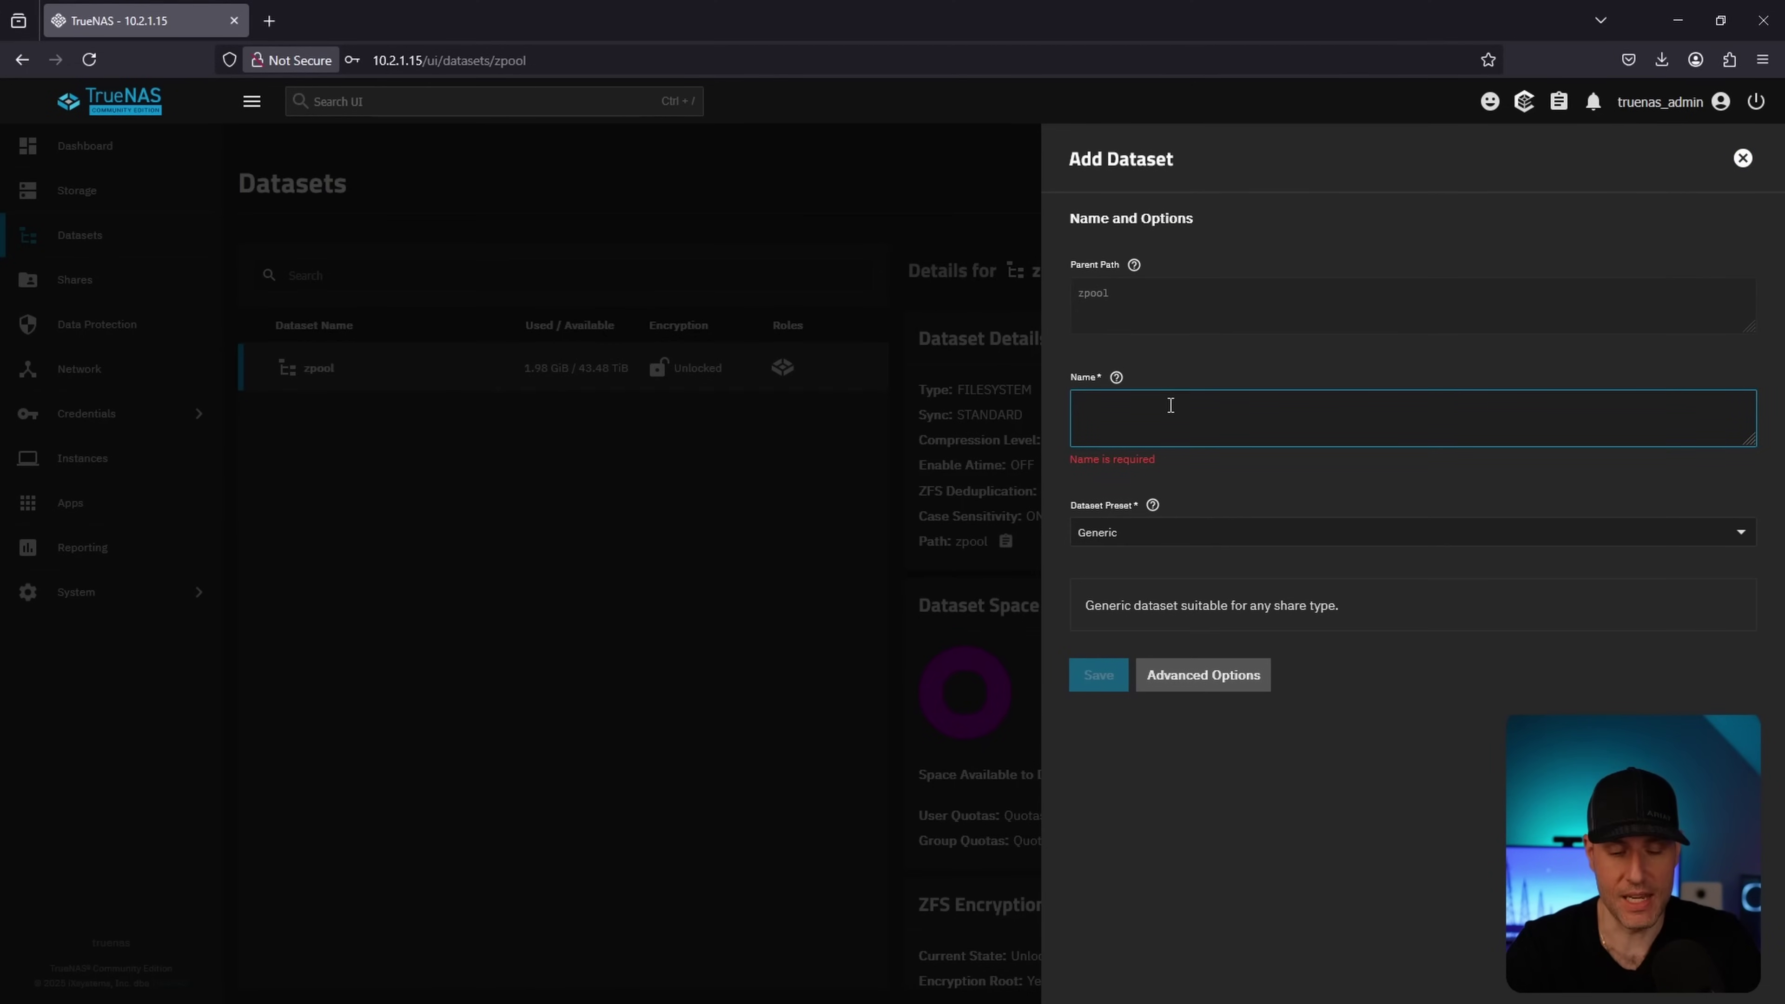
type("Media")
left_click(1303, 361)
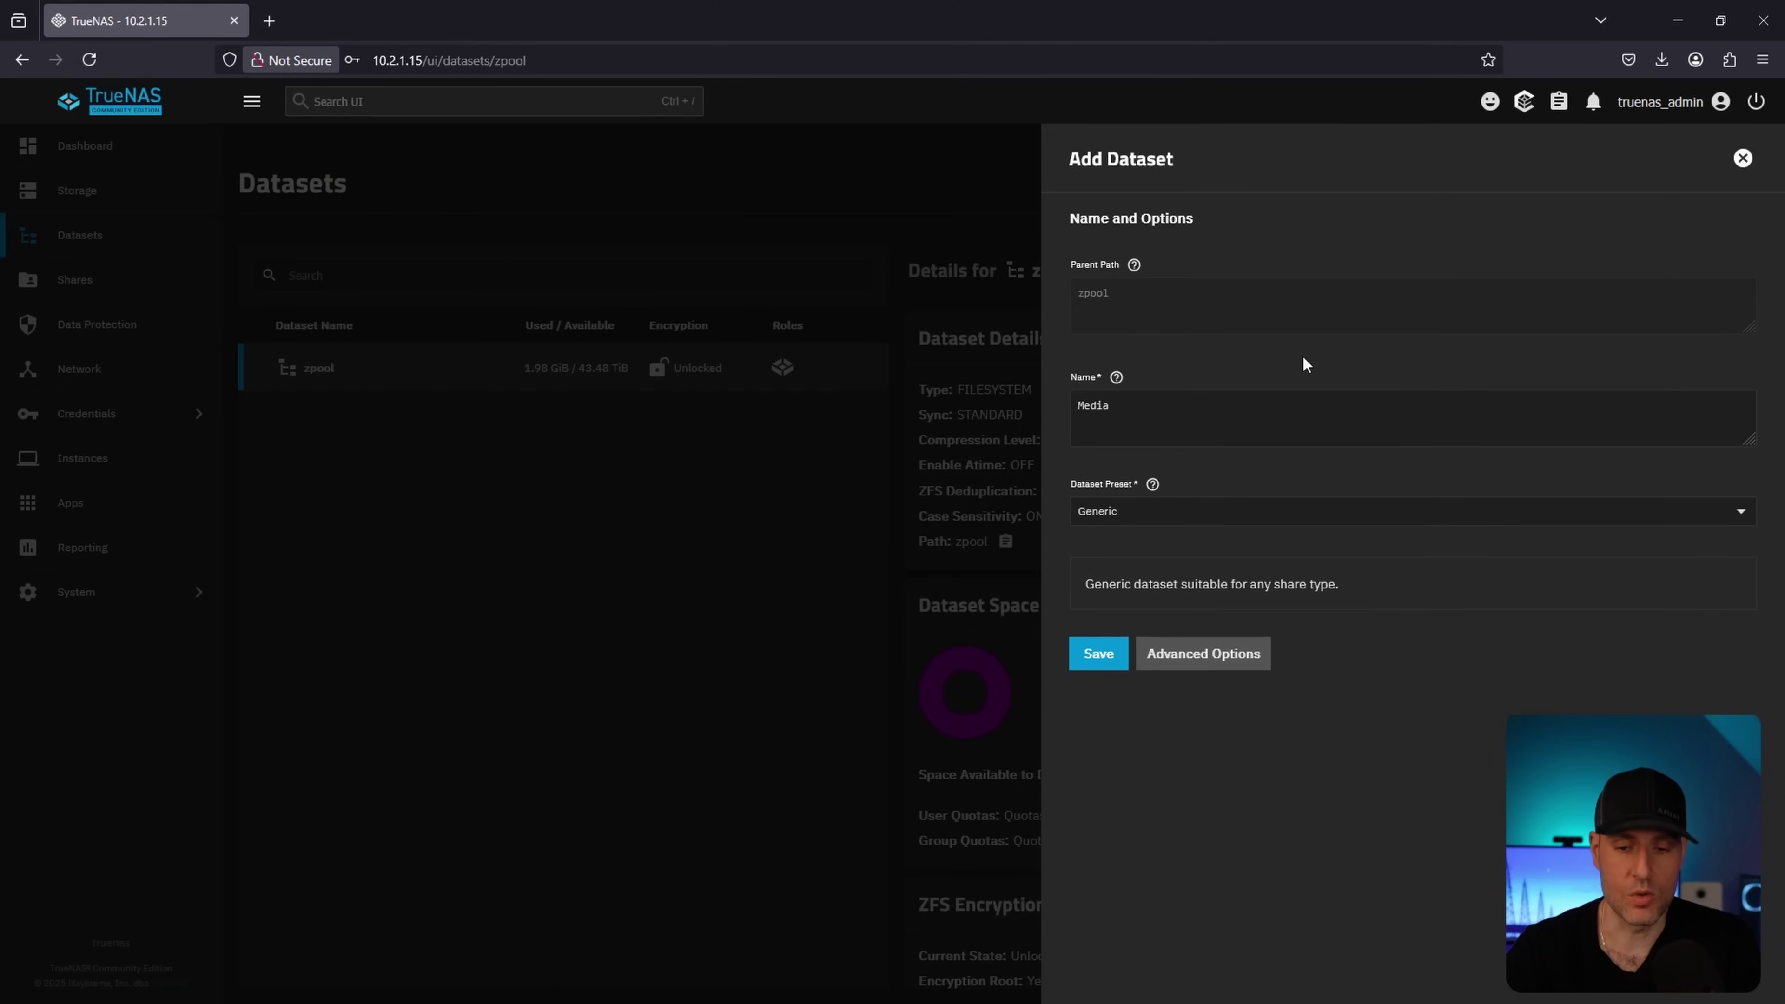
left_click(1294, 524)
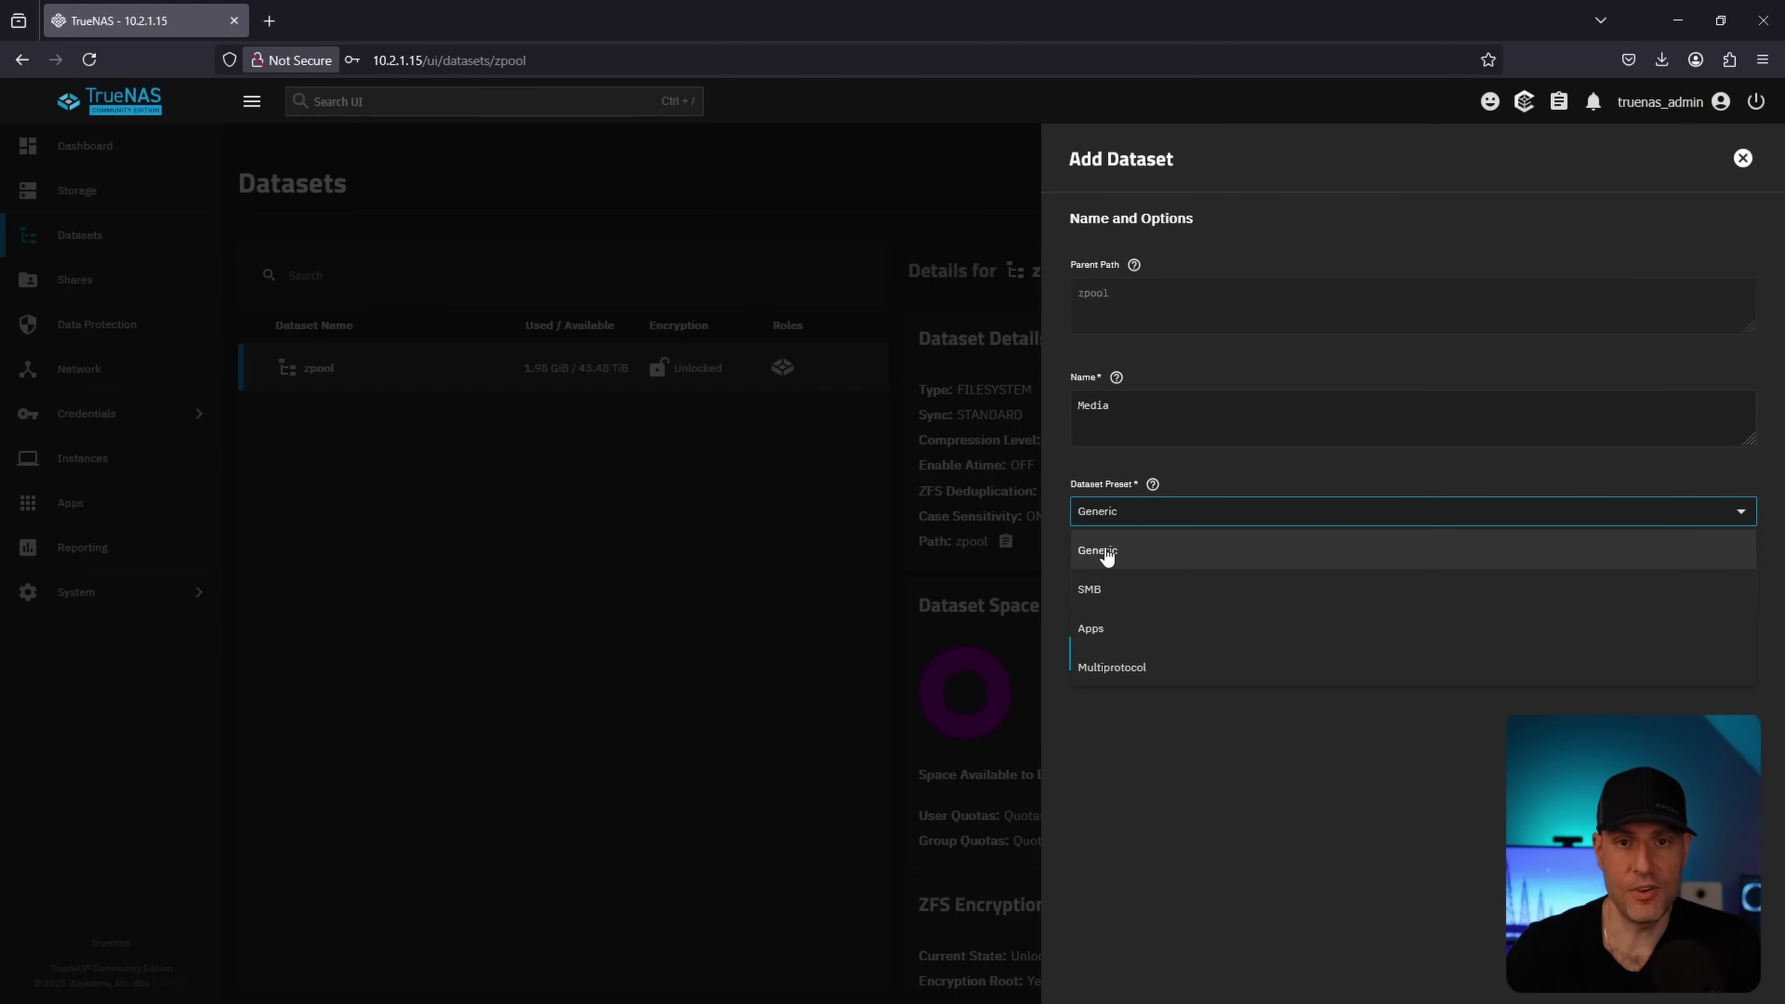
left_click(1188, 602)
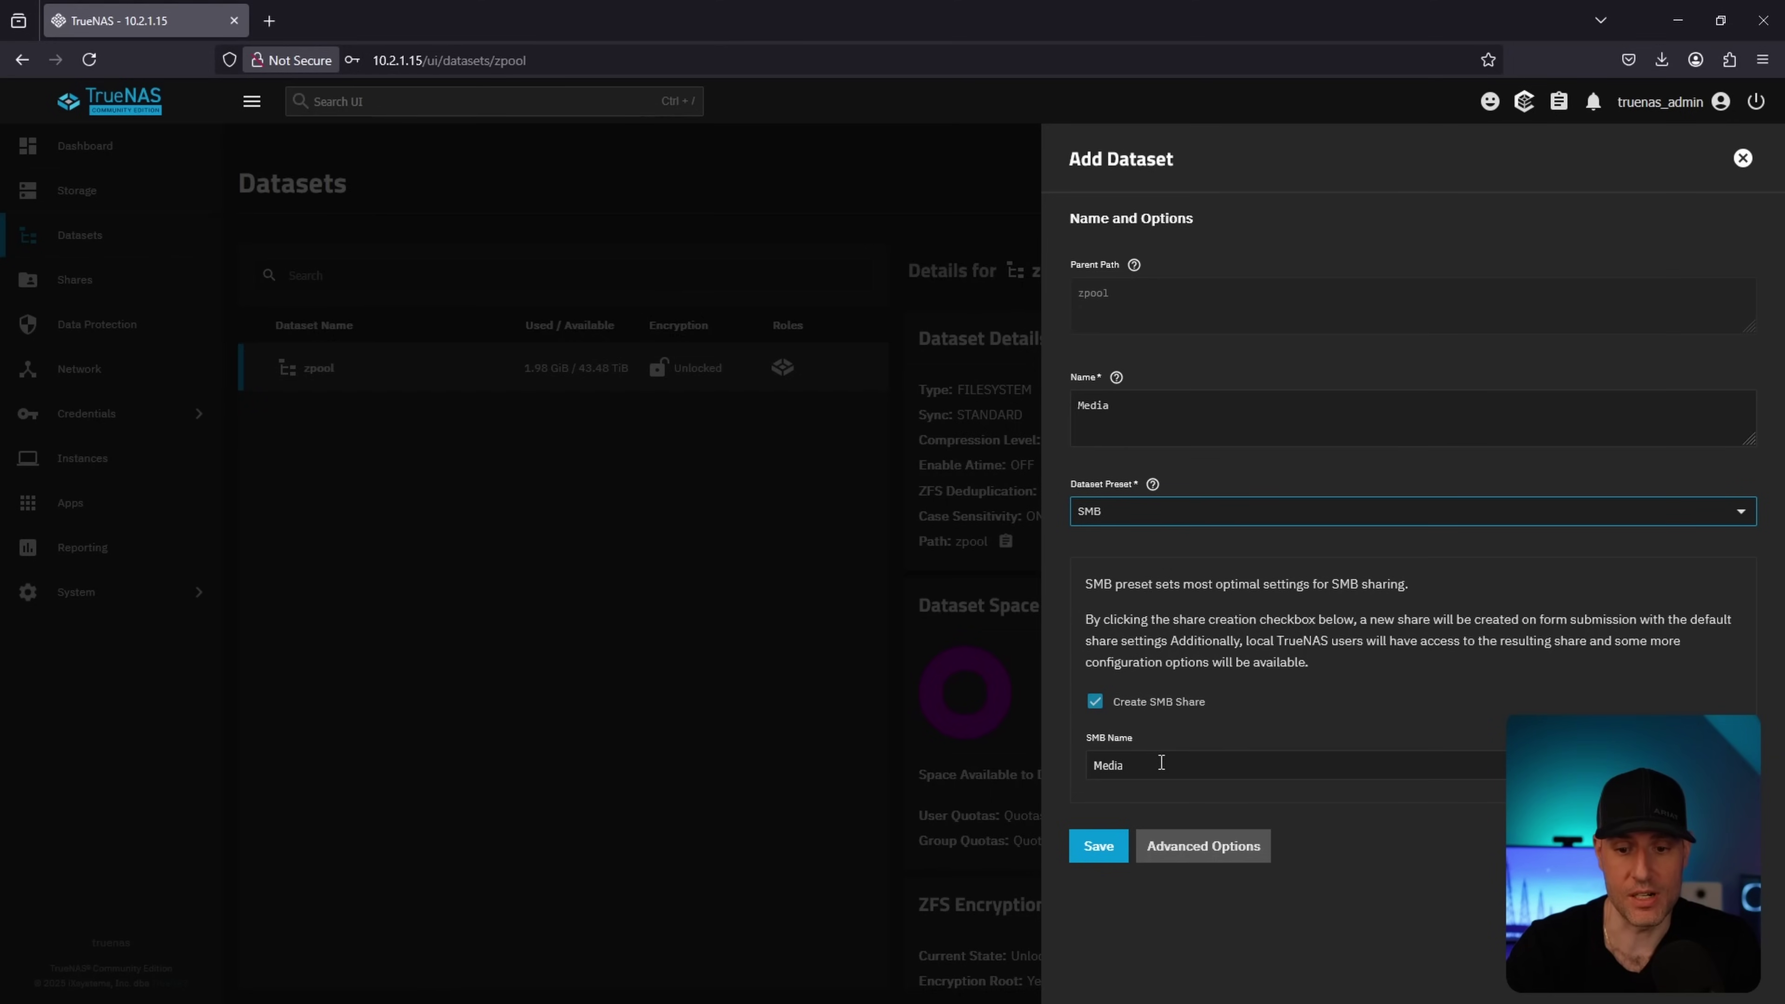
- Try the Apps and Multiprotocol presets for the Media dataset and return the preset to SMB
left_click(1138, 518)
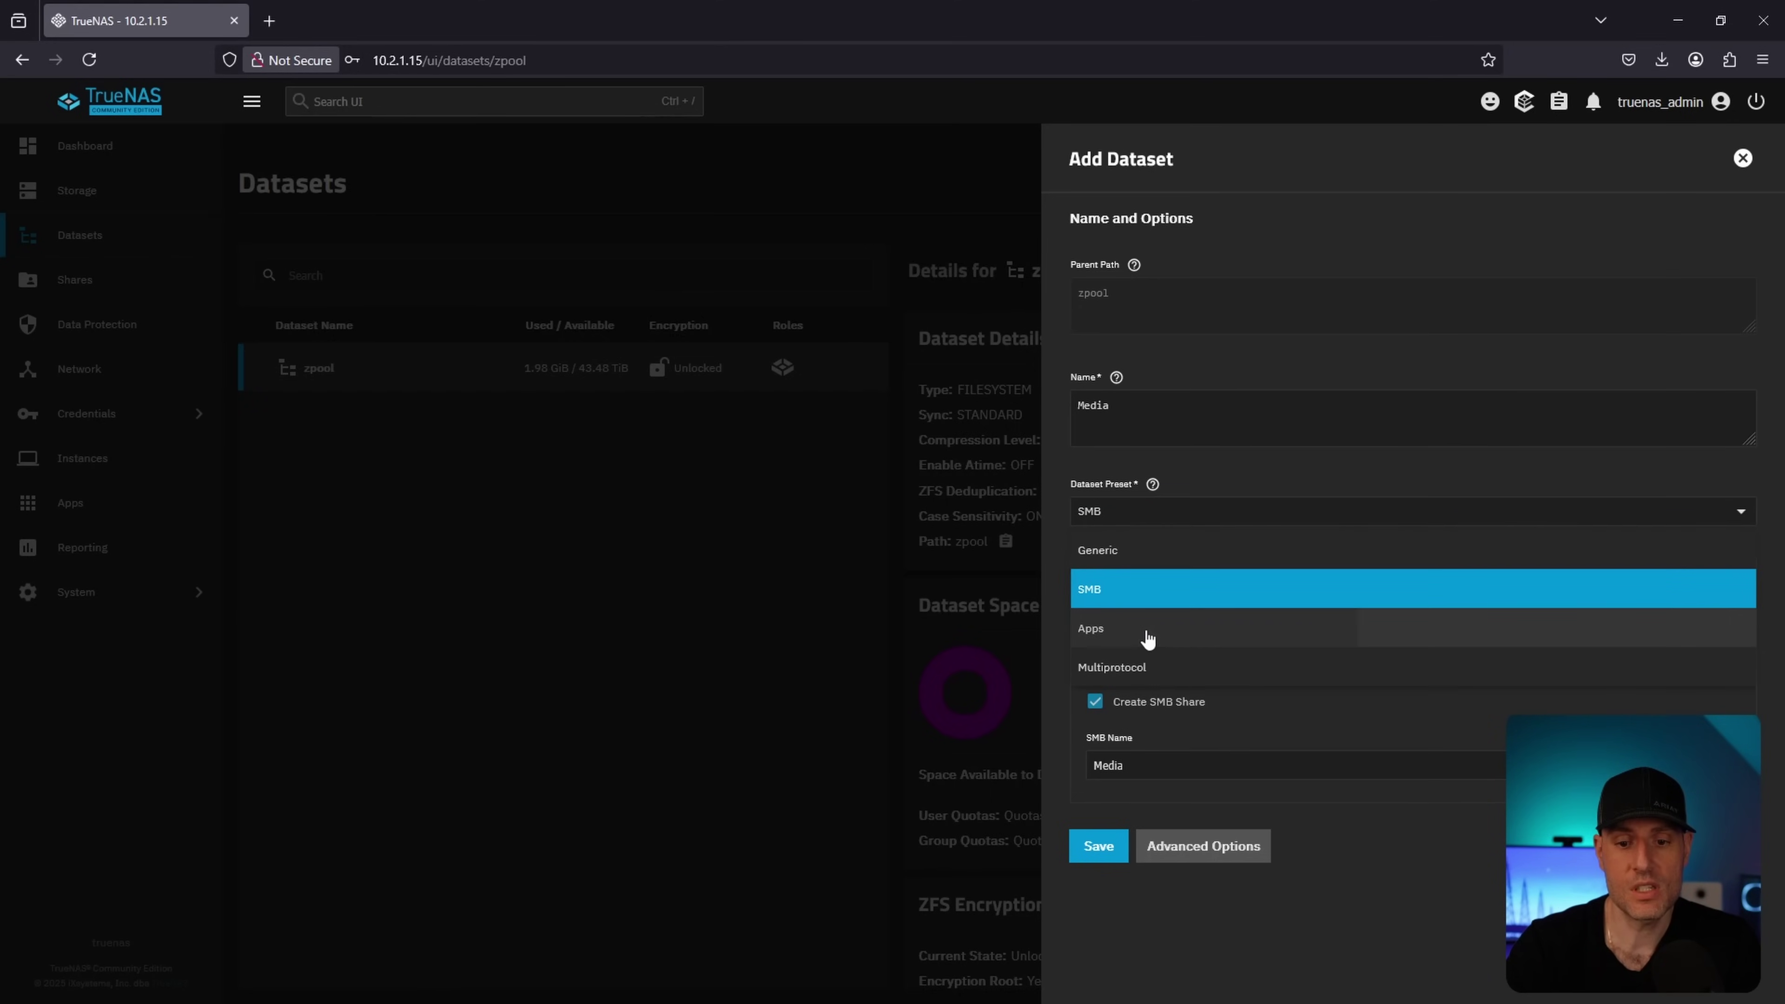
left_click(1145, 635)
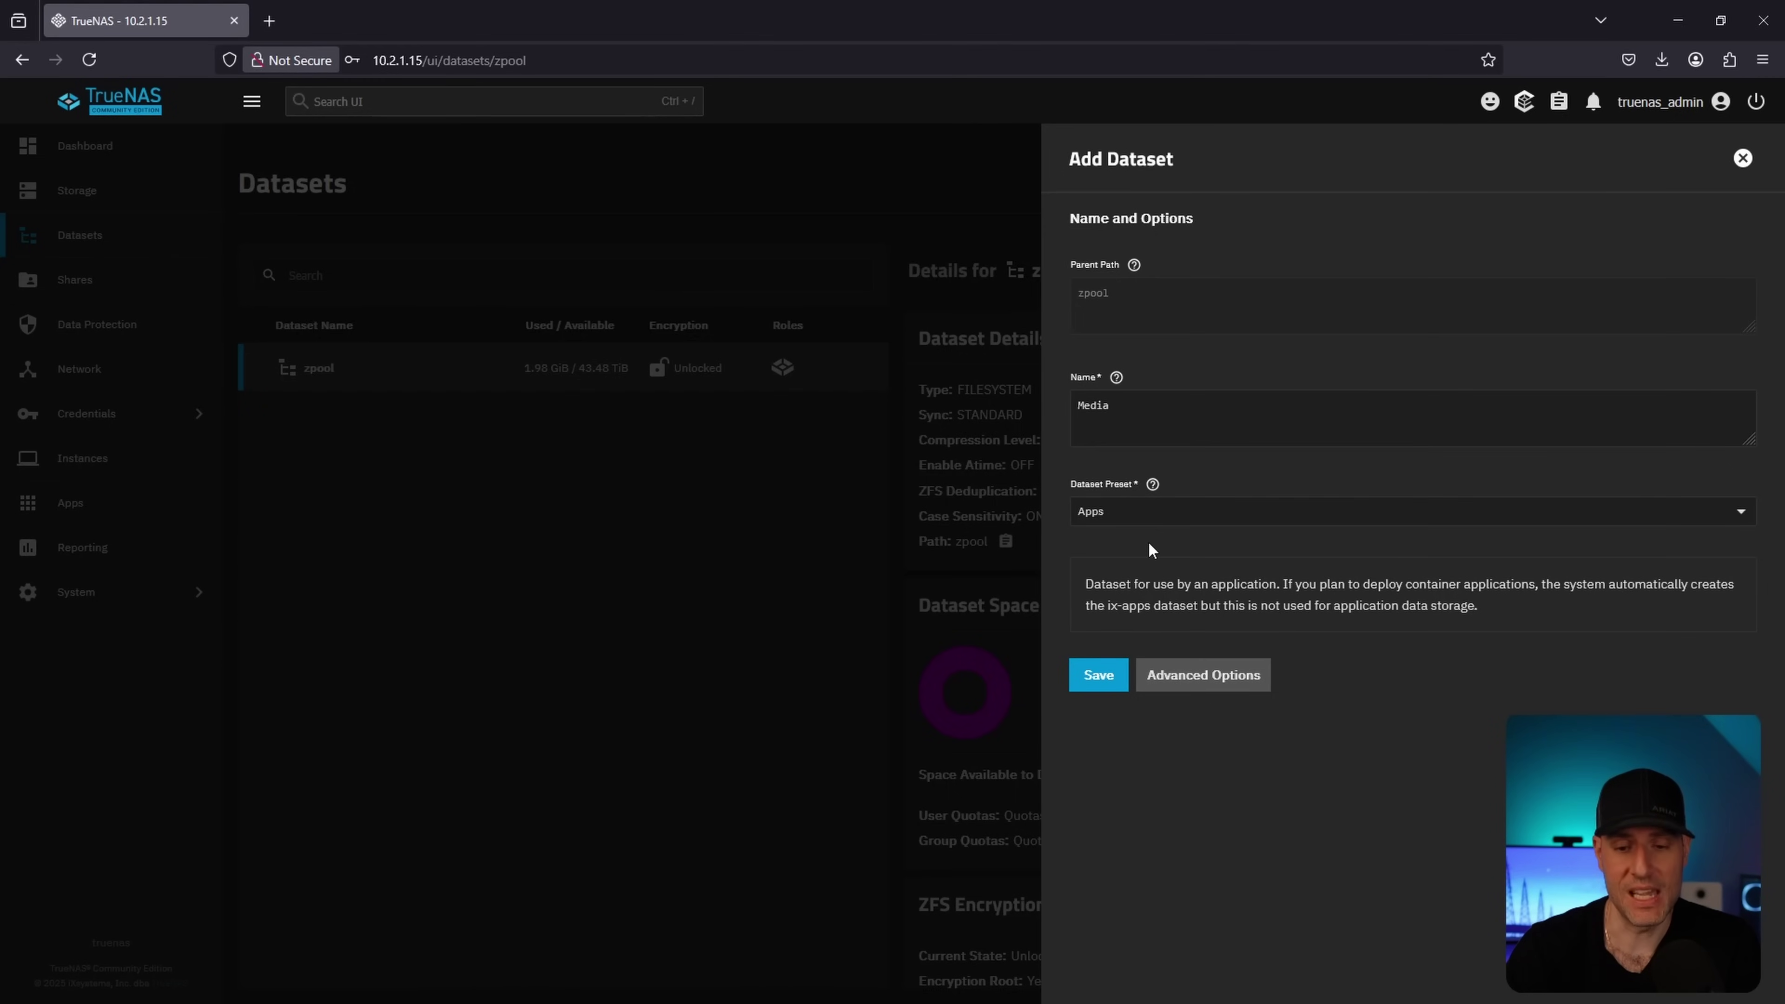
left_click(1153, 520)
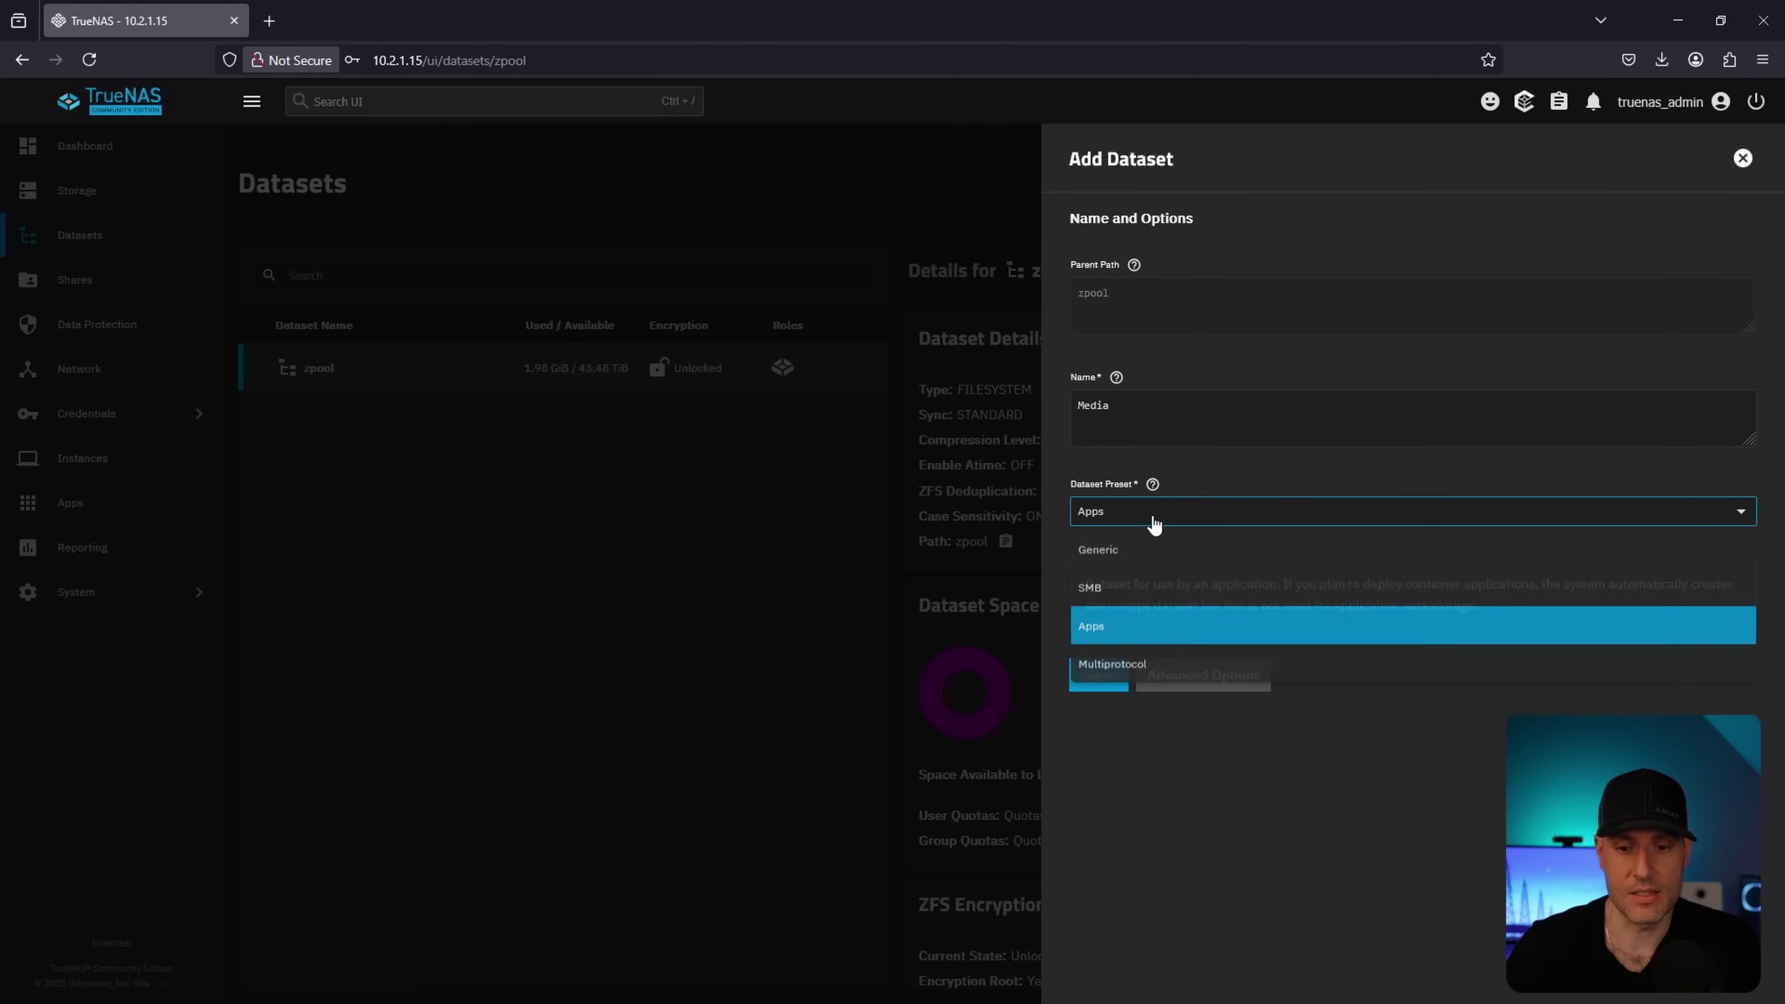
left_click(1119, 668)
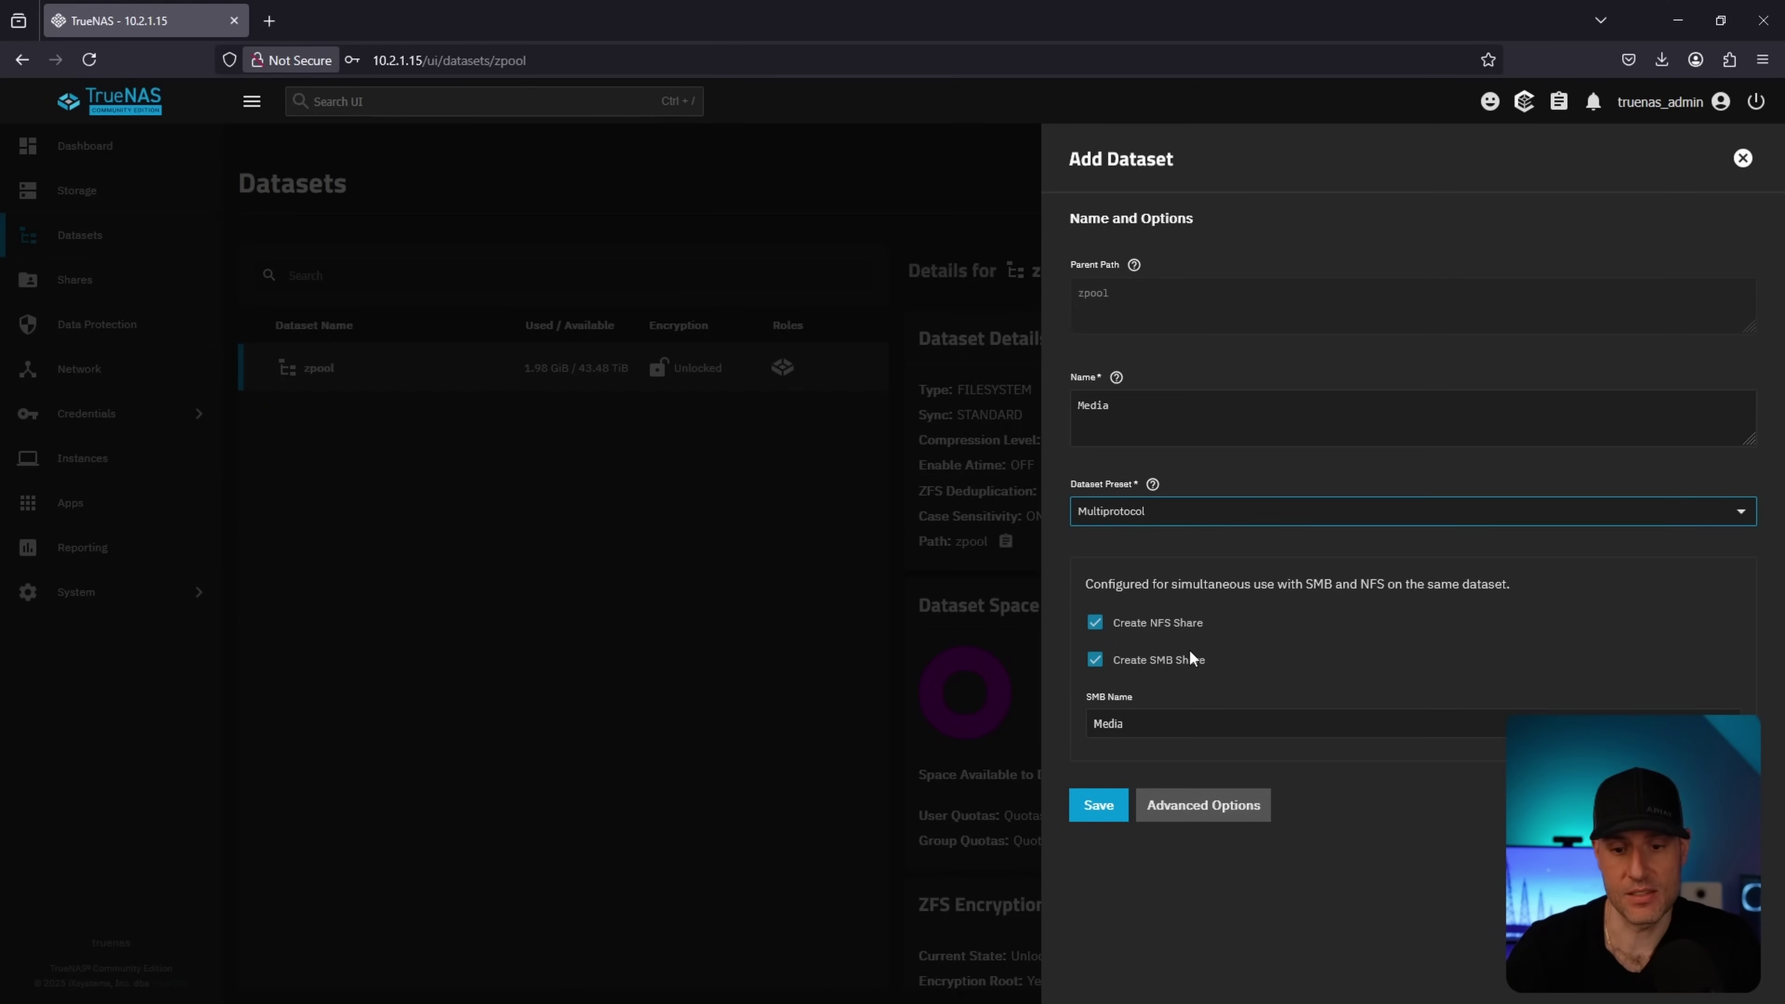
left_click(1159, 524)
left_click(1151, 594)
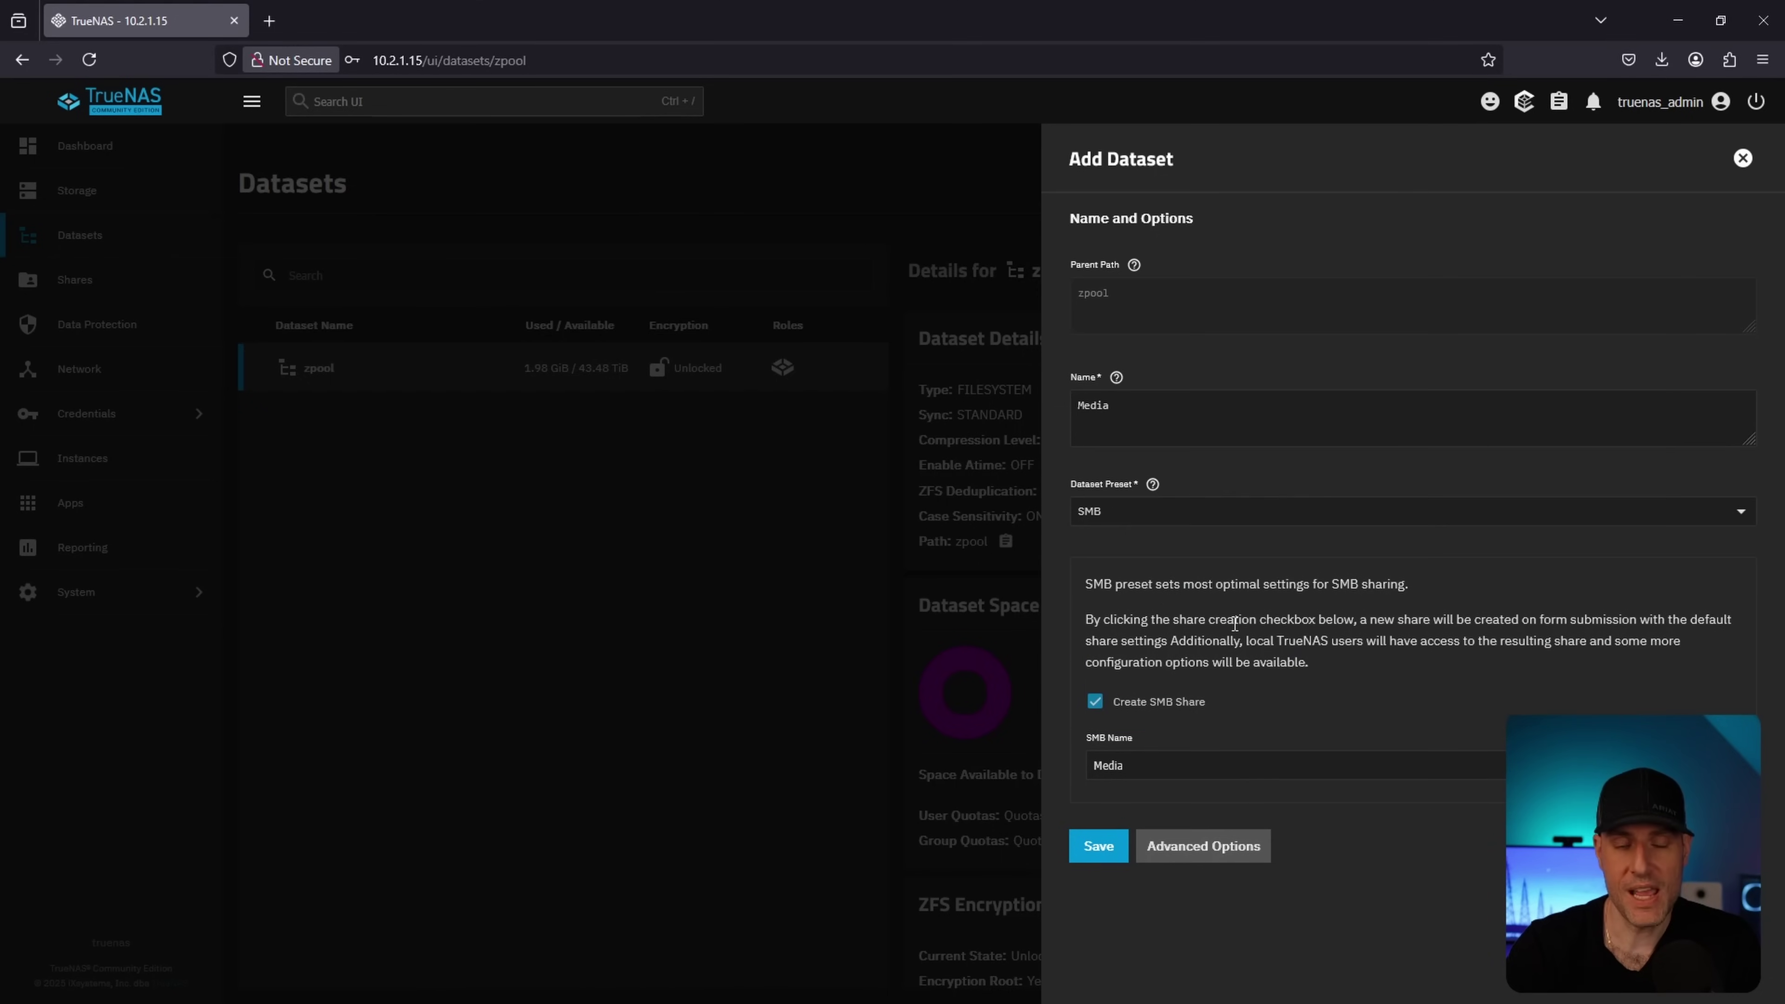
- Review the advanced options of the Media dataset and save it with its SMB share
scroll(1233, 702, "down", 10)
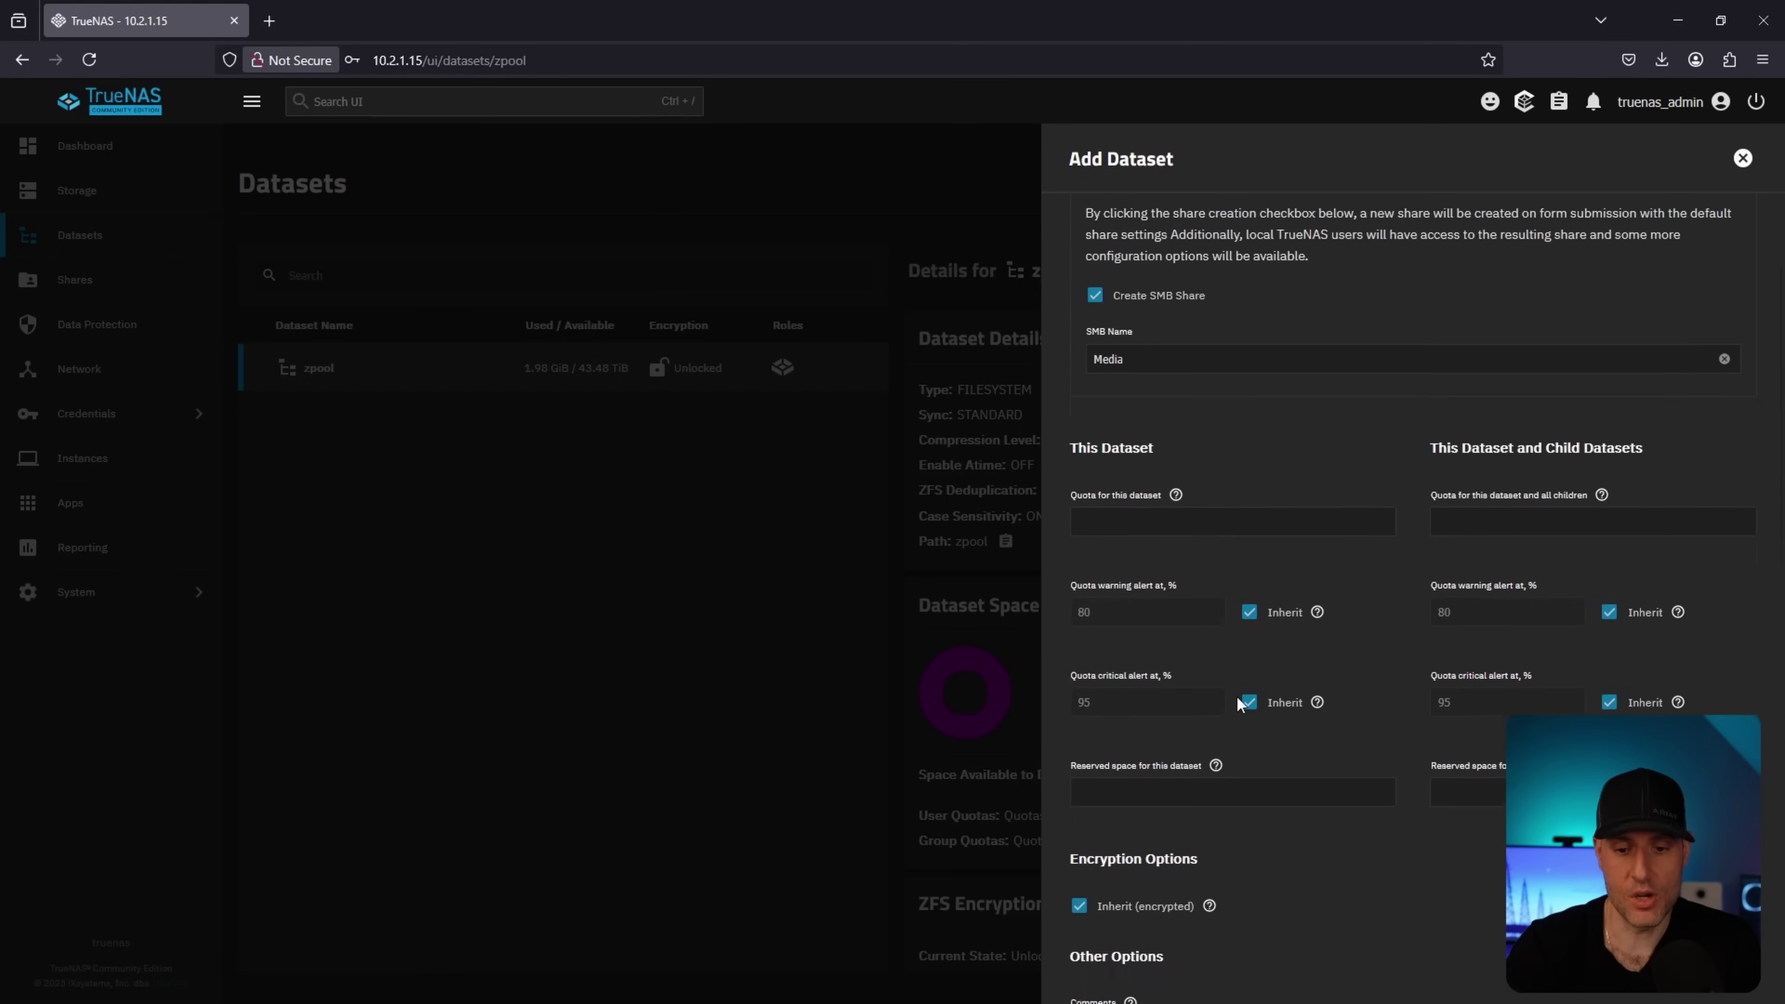
scroll(1327, 710, "down", 15)
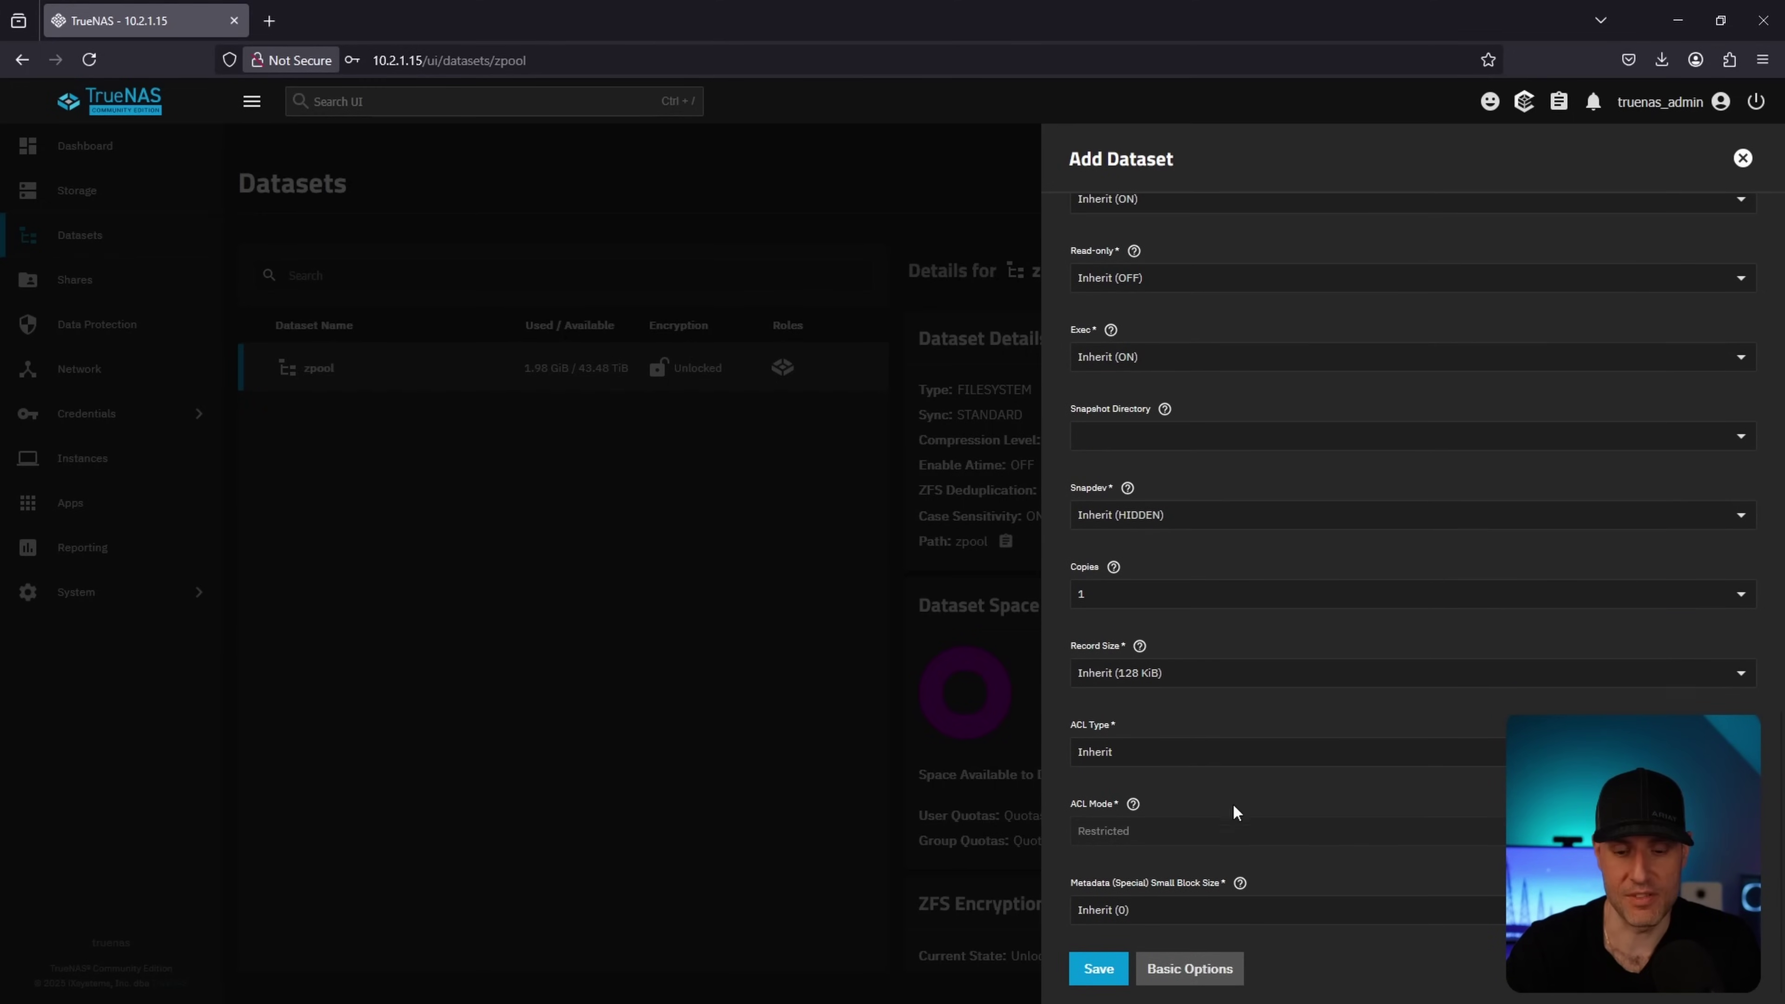
left_click(1099, 968)
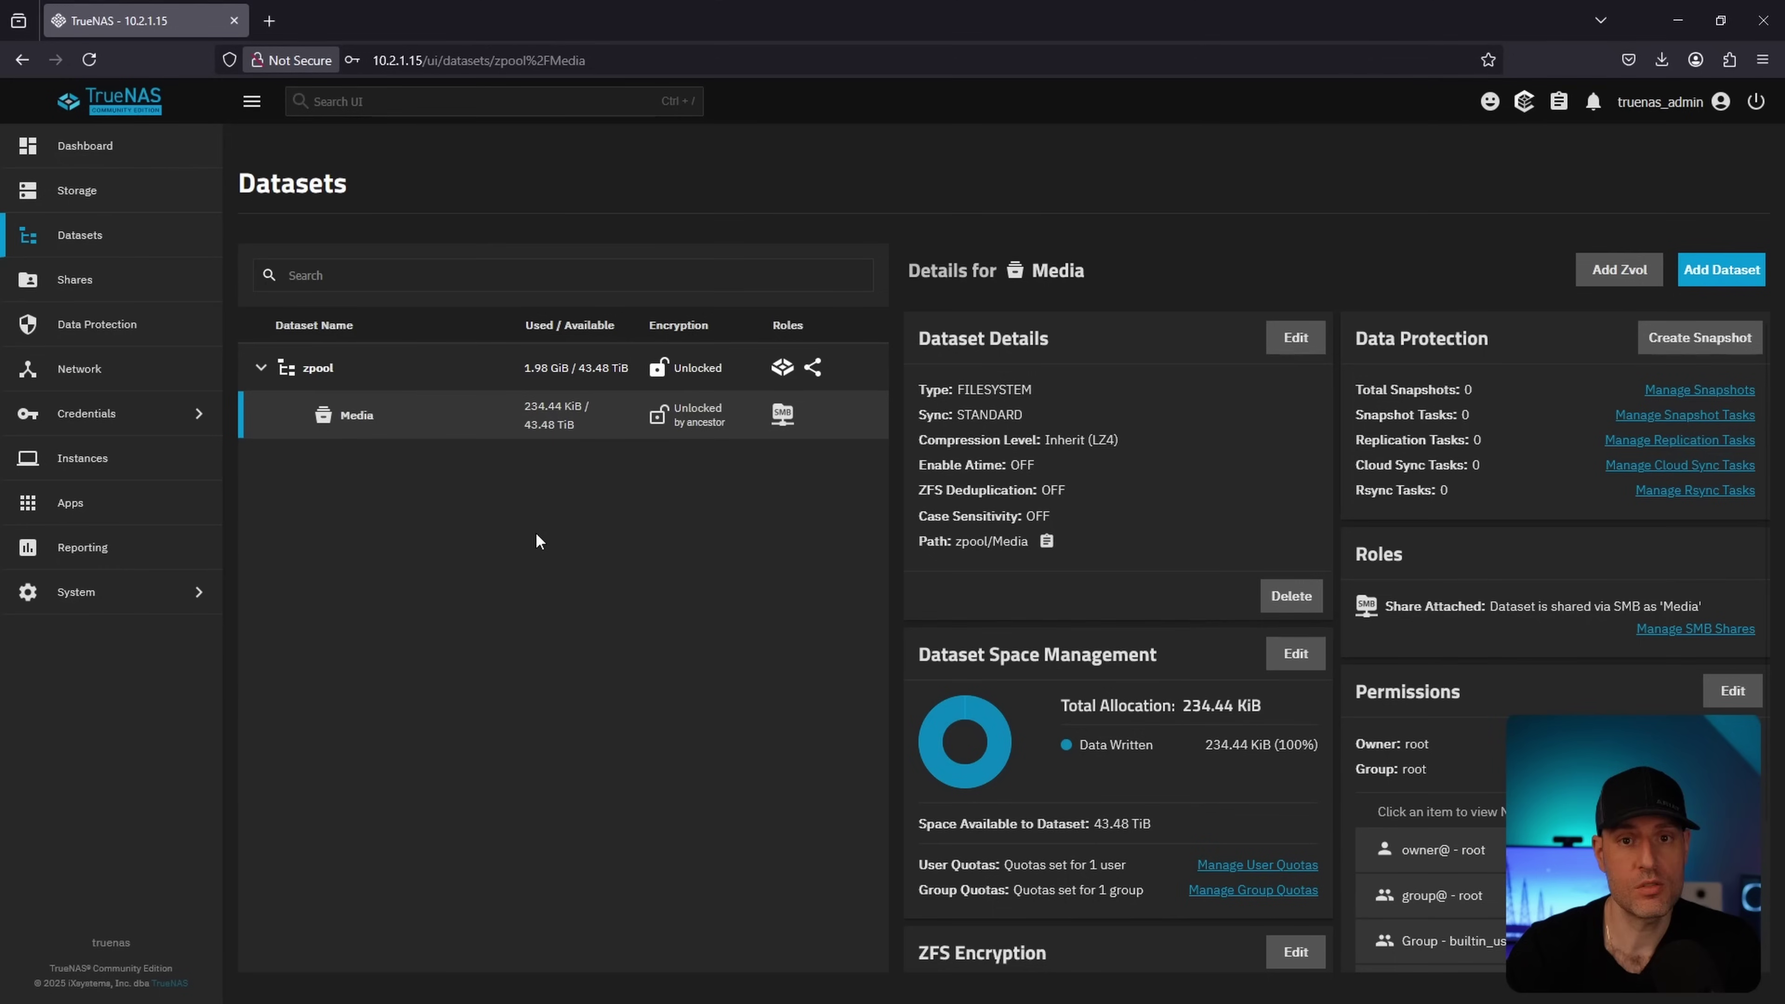
left_click(453, 425)
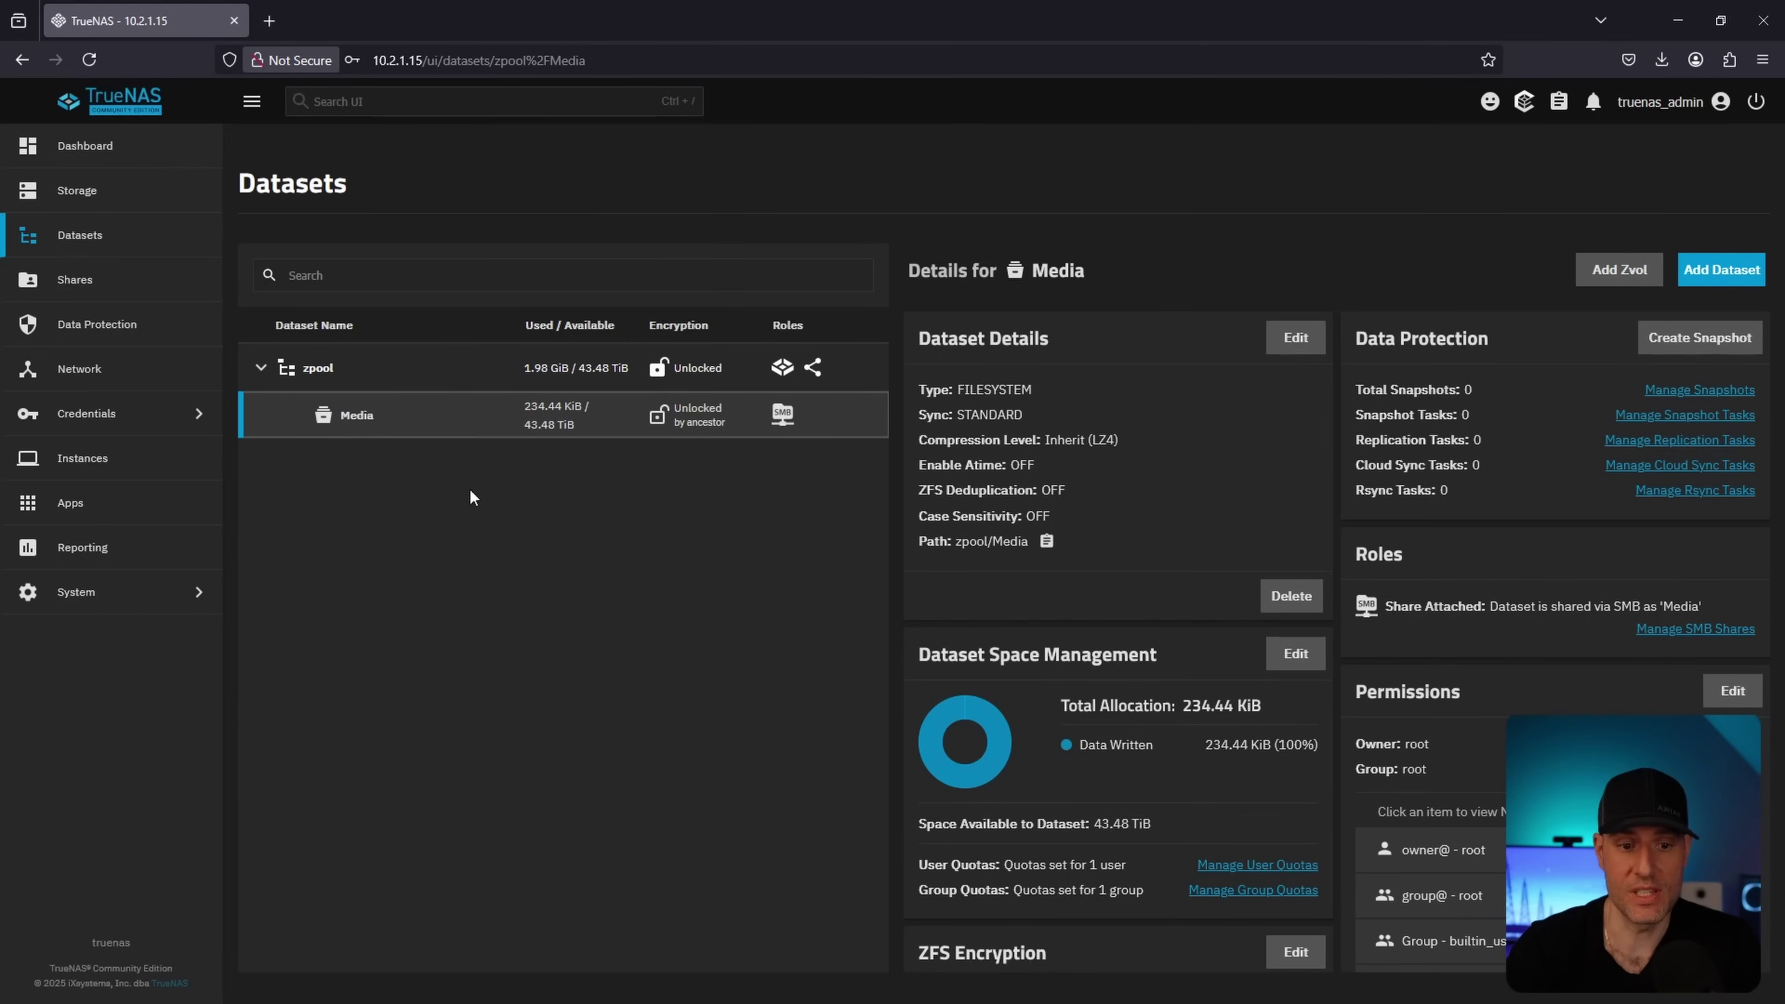
left_click(1705, 274)
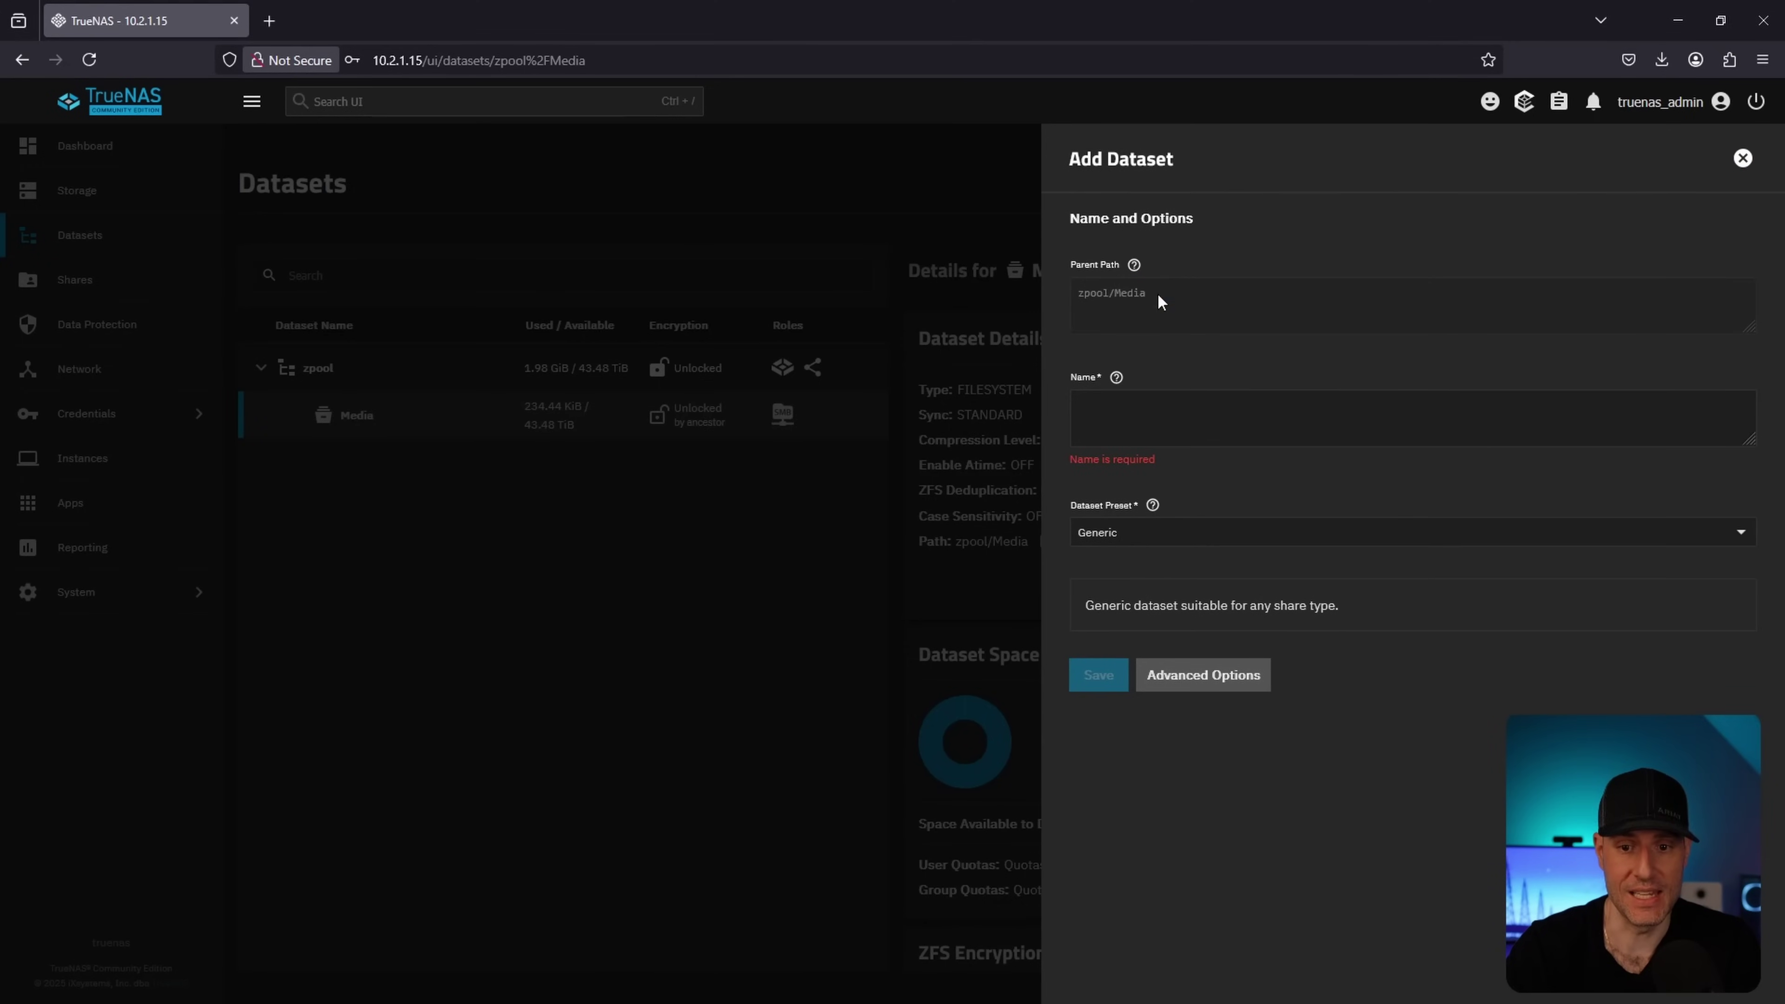
left_click(1742, 158)
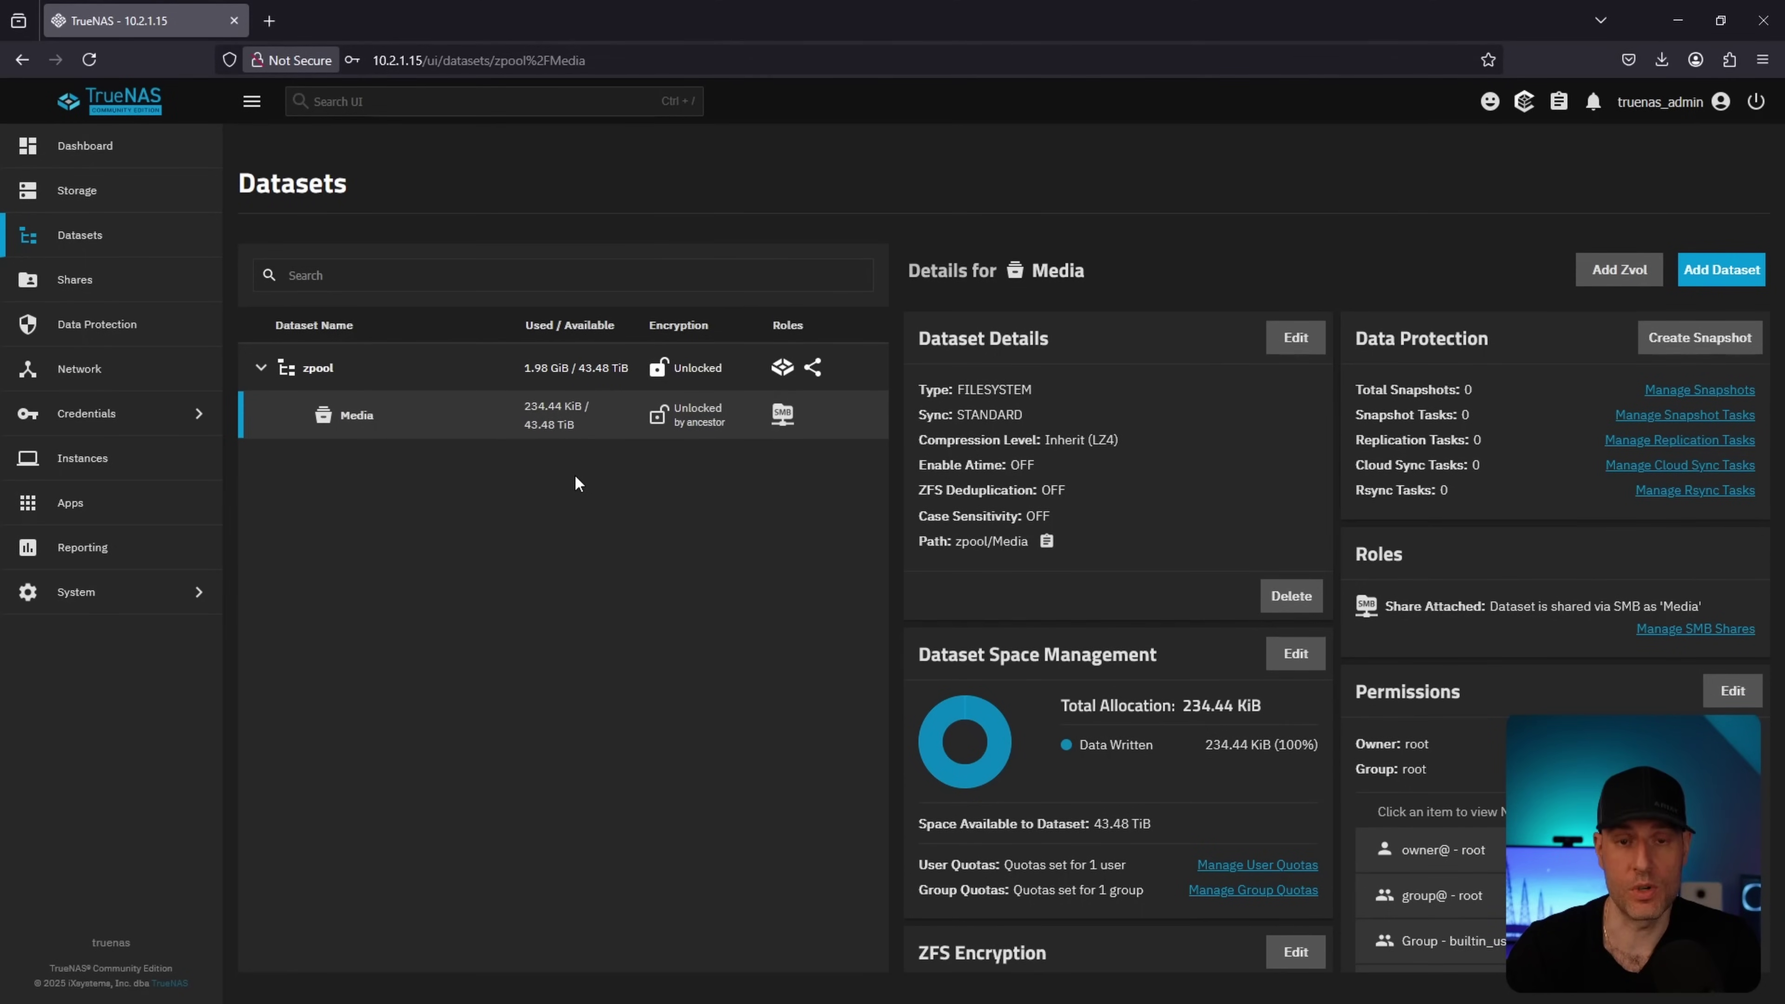
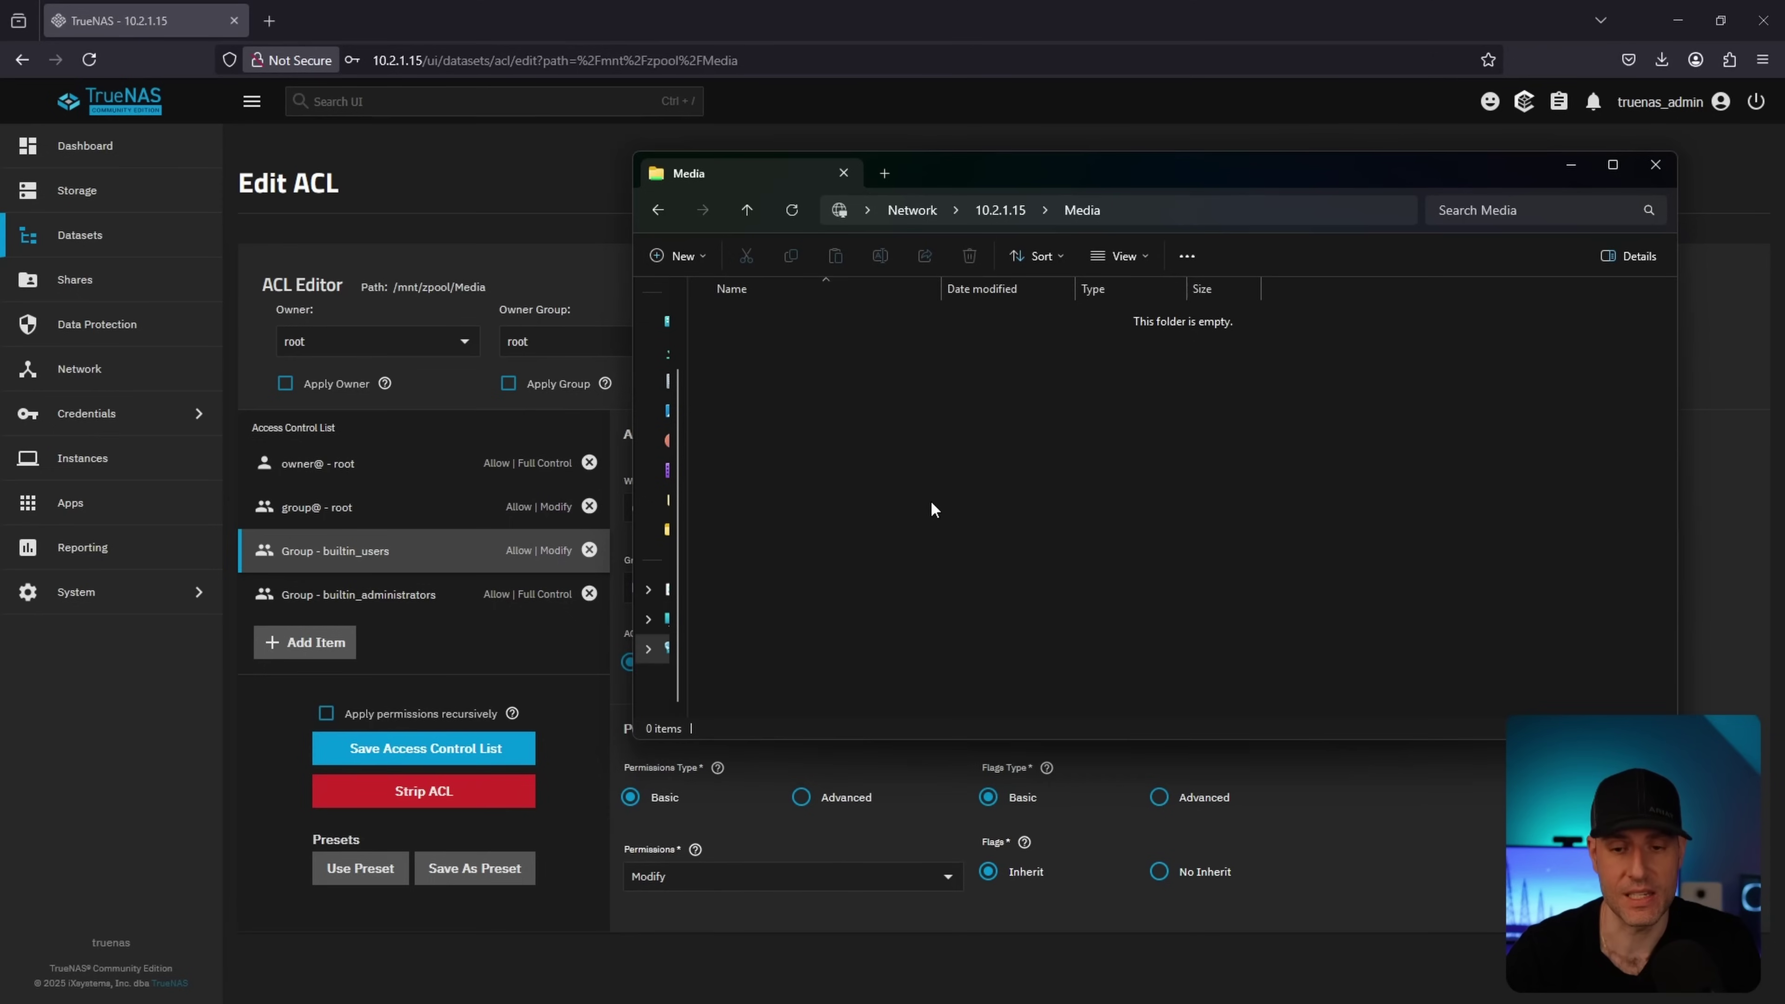
- Create a folder named test in the Media network share in File Explorer
right_click(978, 546)
mouse_move(998, 542)
left_click(1209, 546)
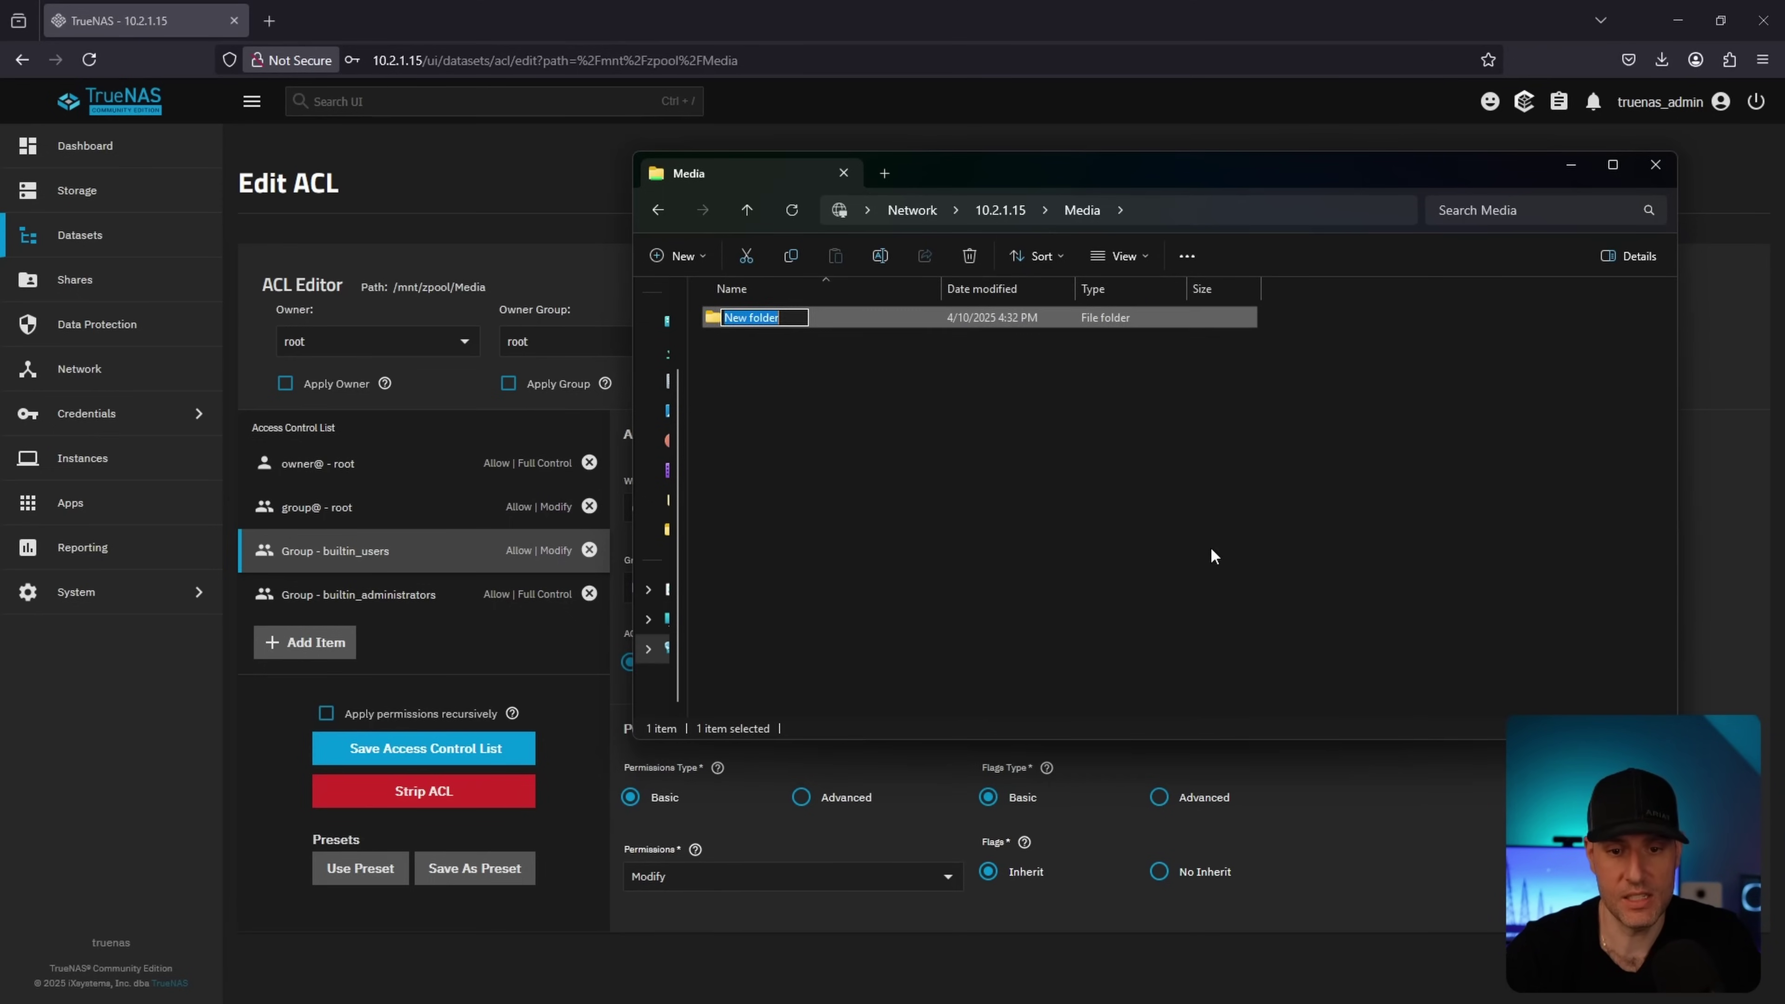
type("test")
key("Return")
left_click(1241, 517)
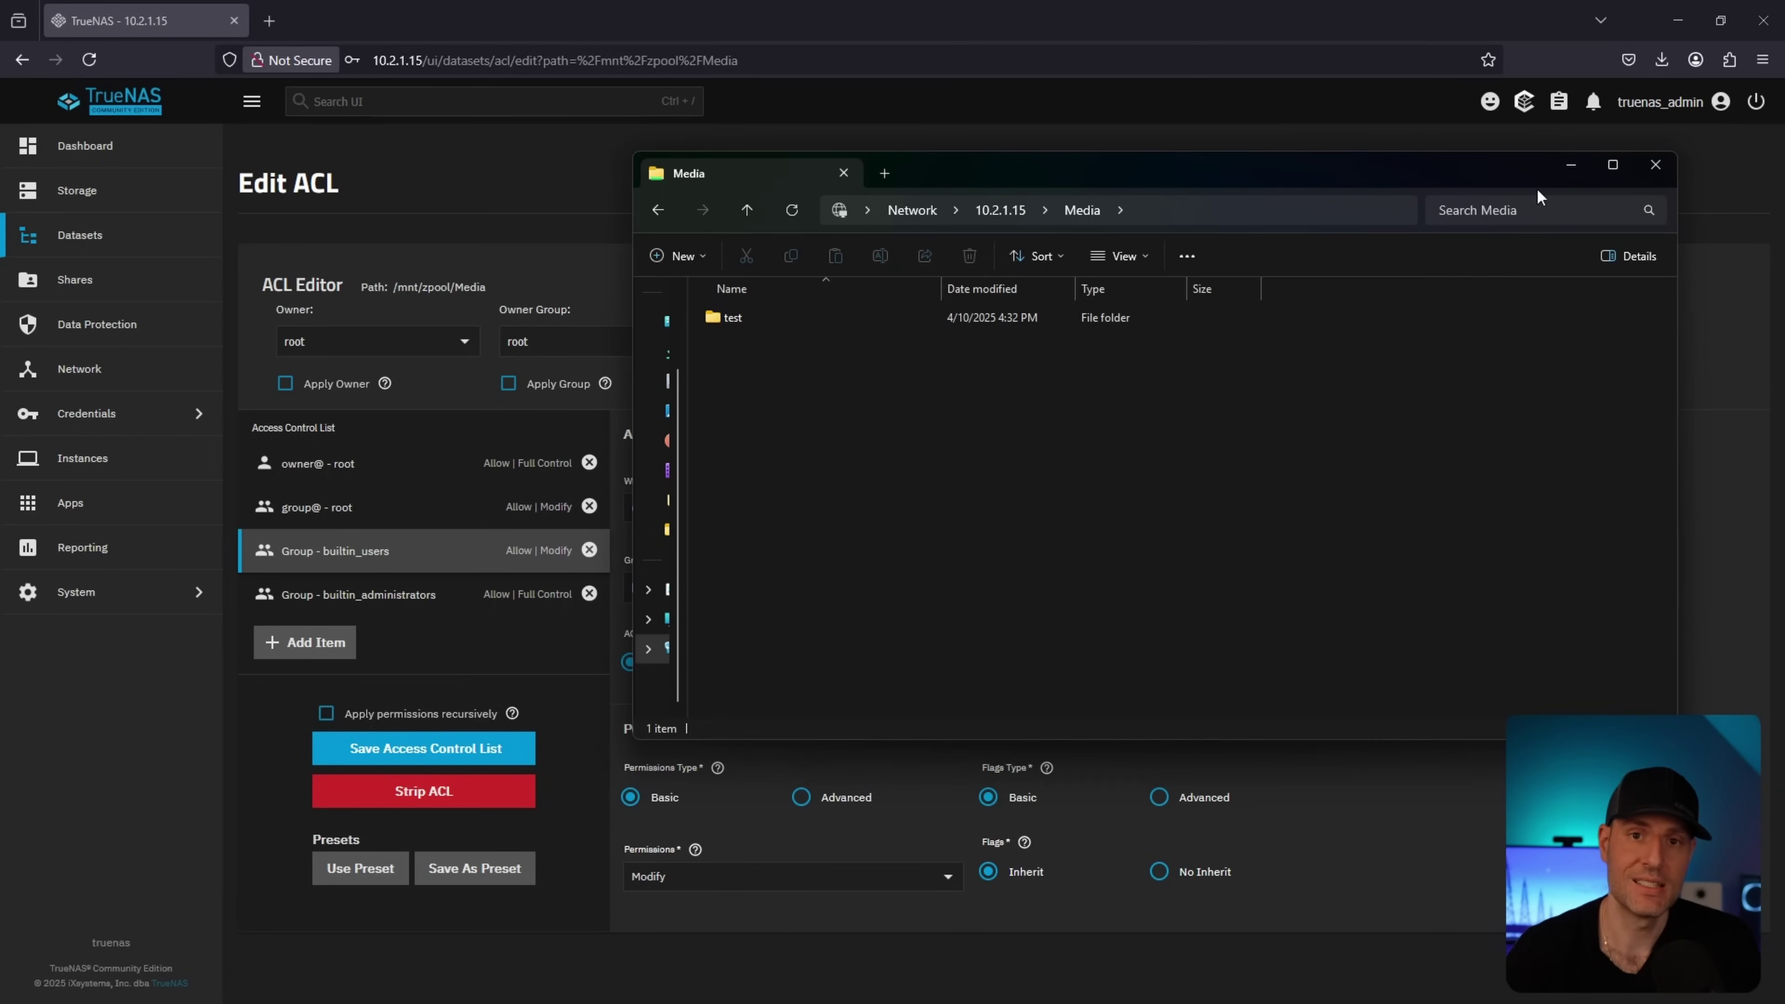
- Return to the TrueNAS ACL editor in the browser and view the owners available for the Media dataset
left_click(1042, 105)
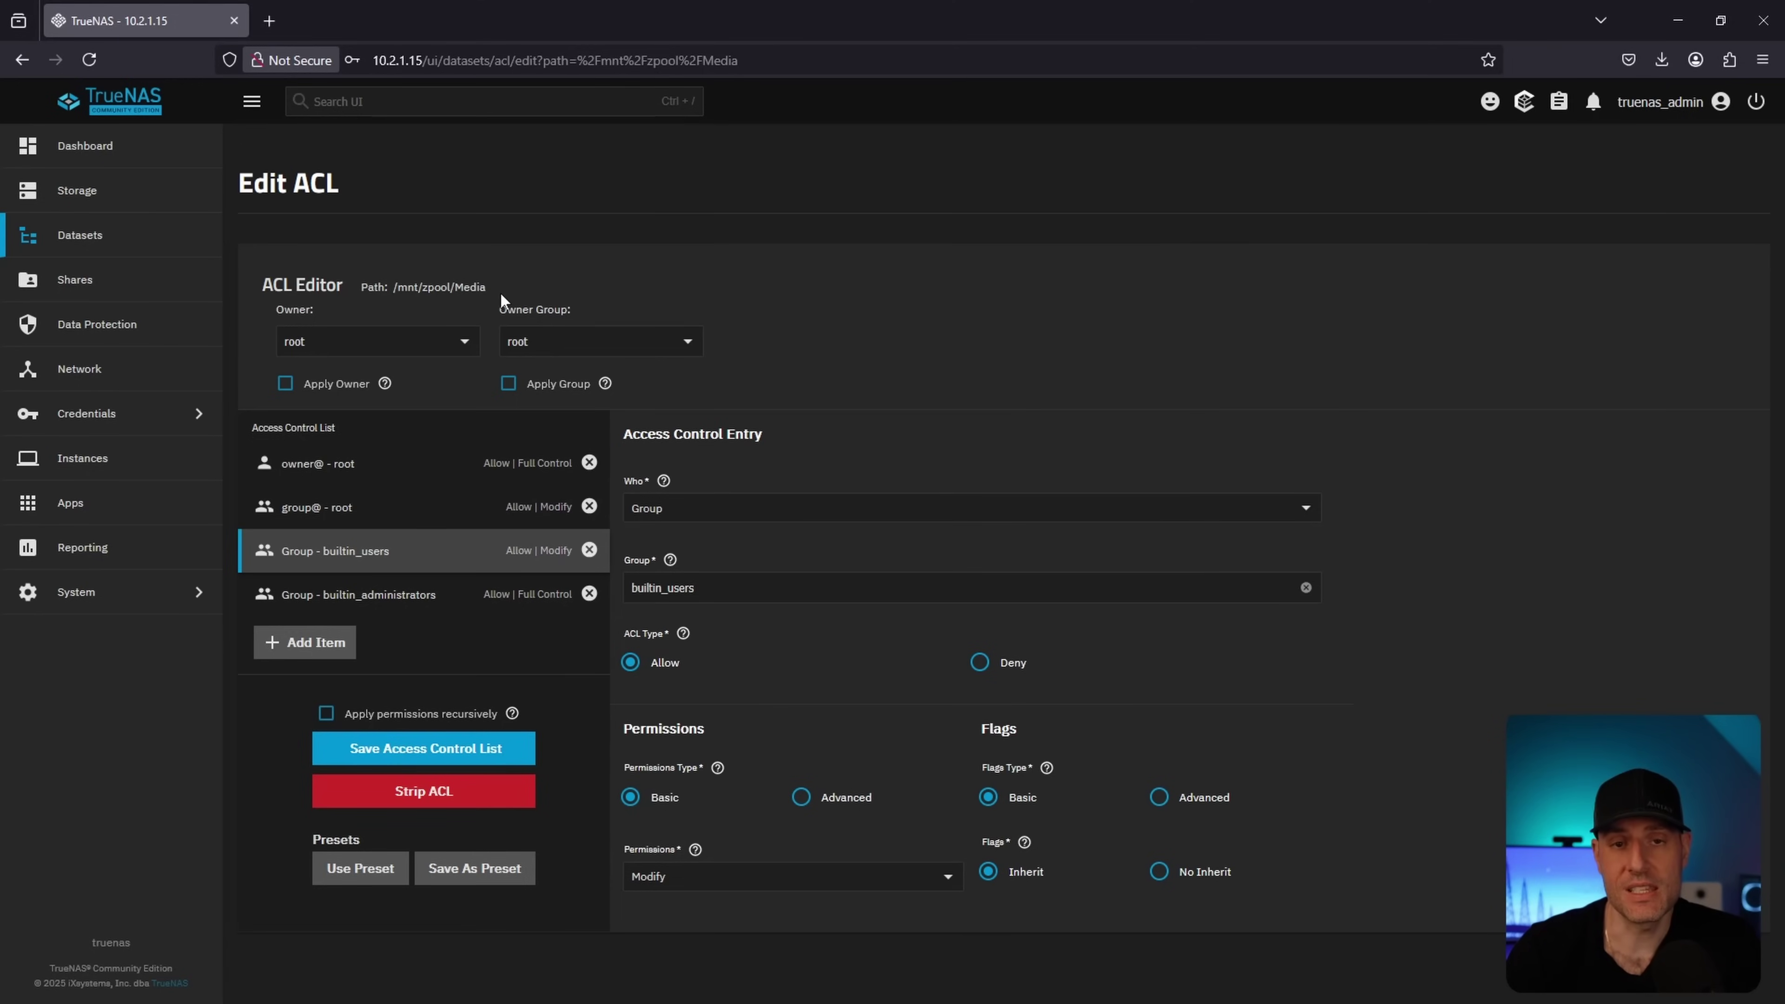
left_click(340, 338)
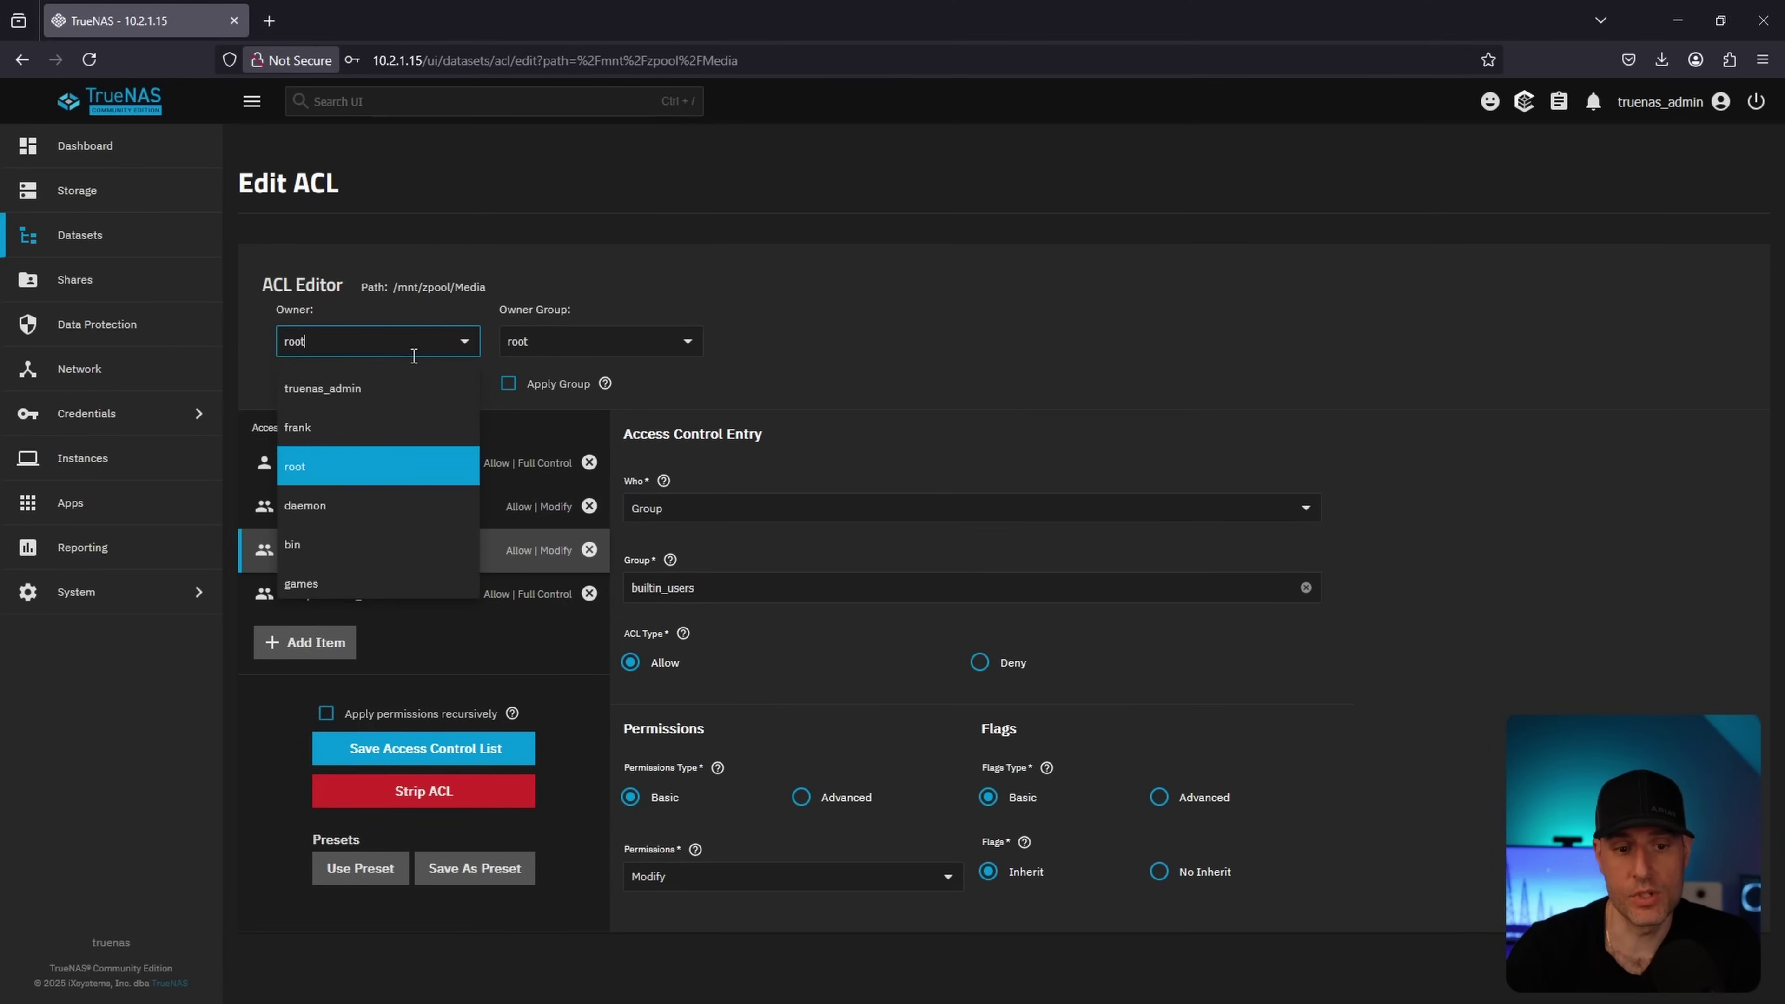
left_click(803, 282)
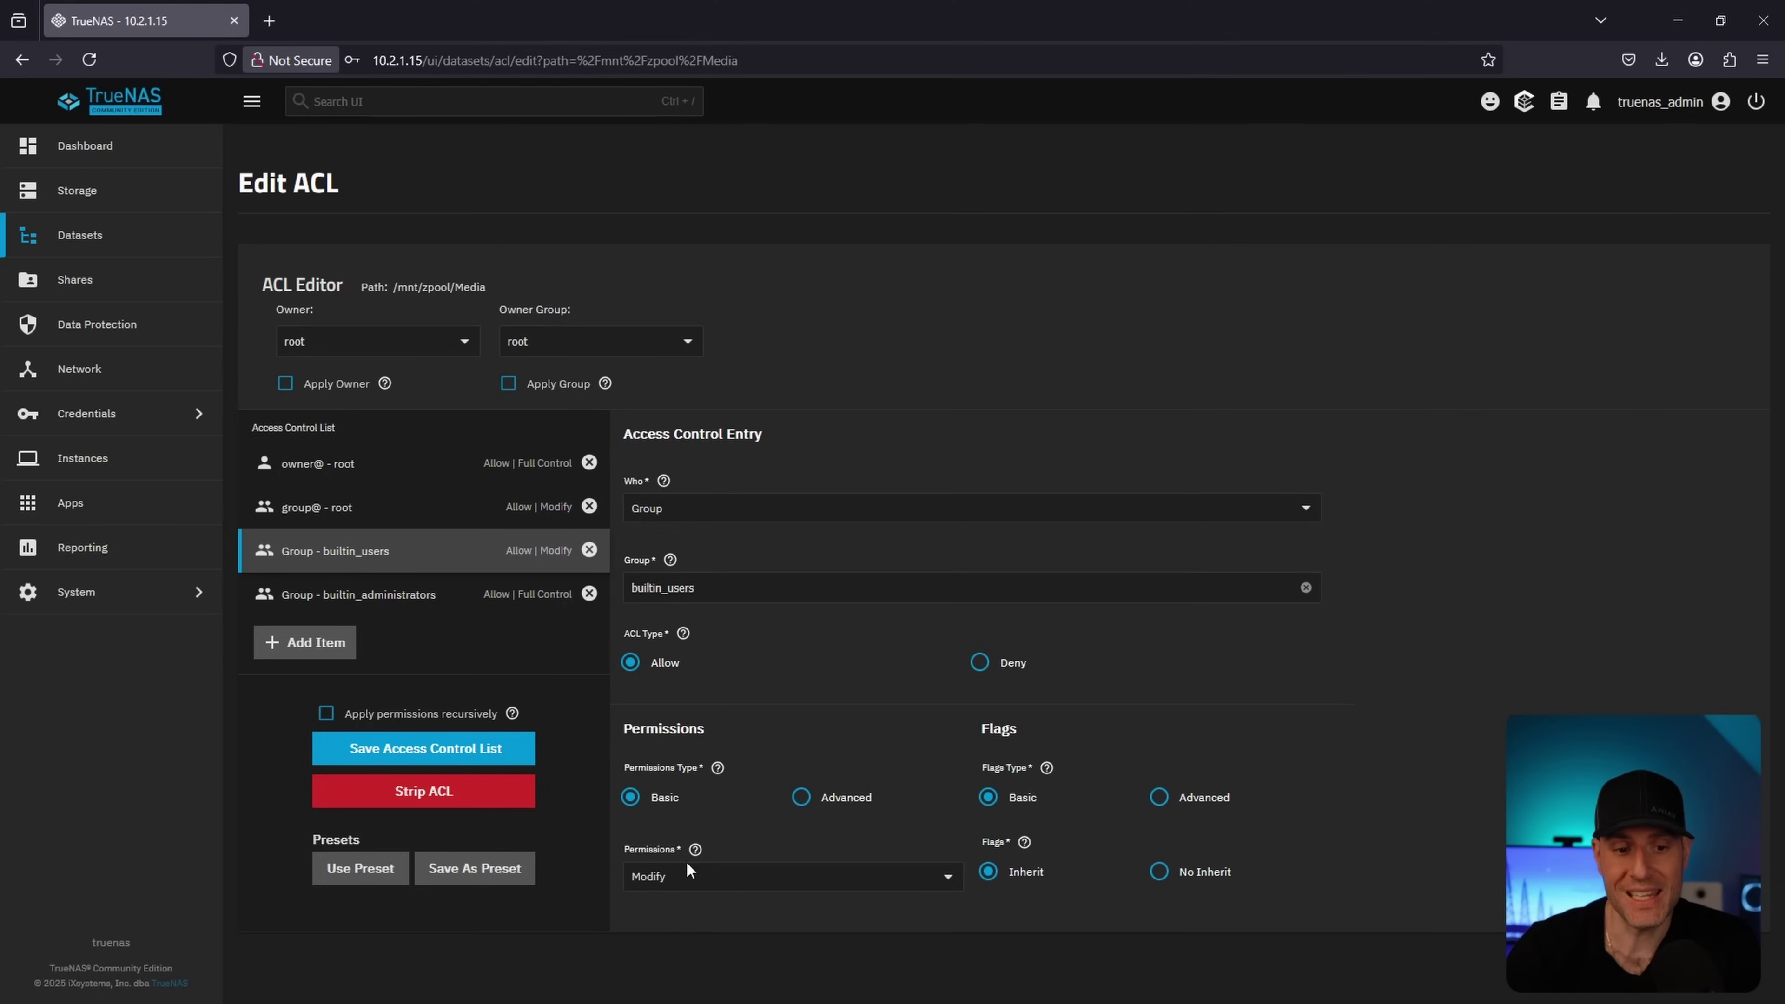
- Set the builtin_users group's permissions to Full Control and try to enable recursive application of the permissions
left_click(785, 875)
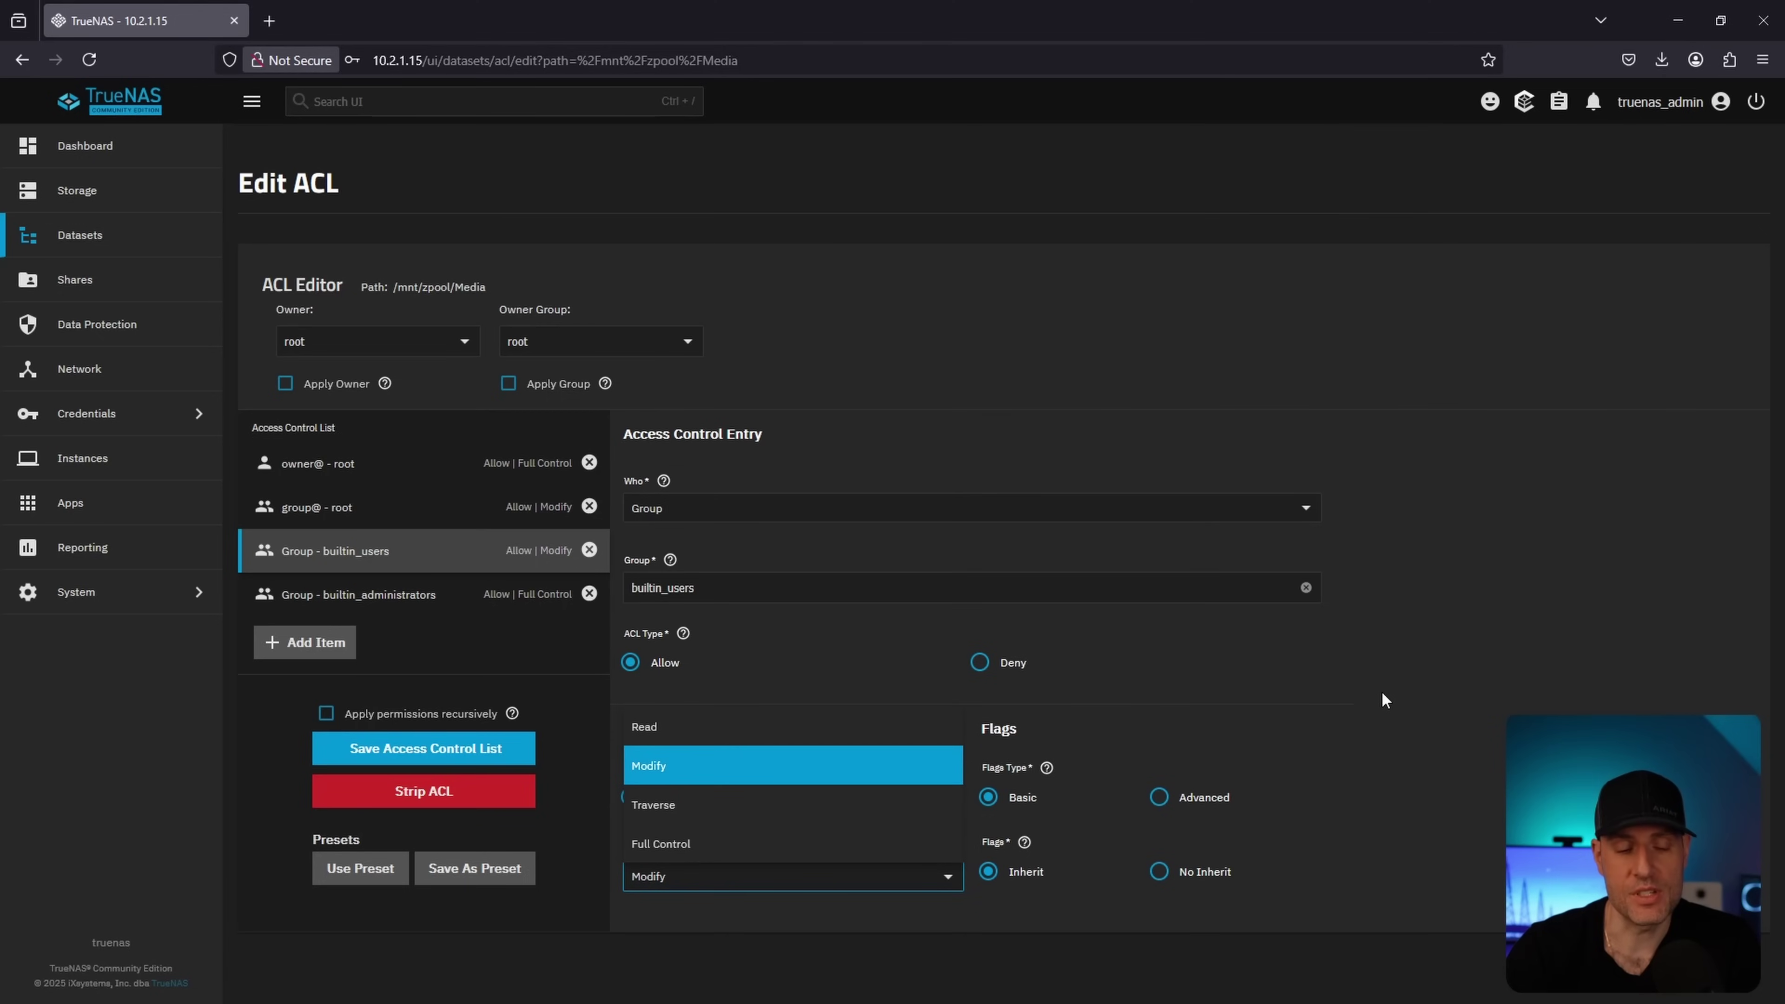
left_click(682, 847)
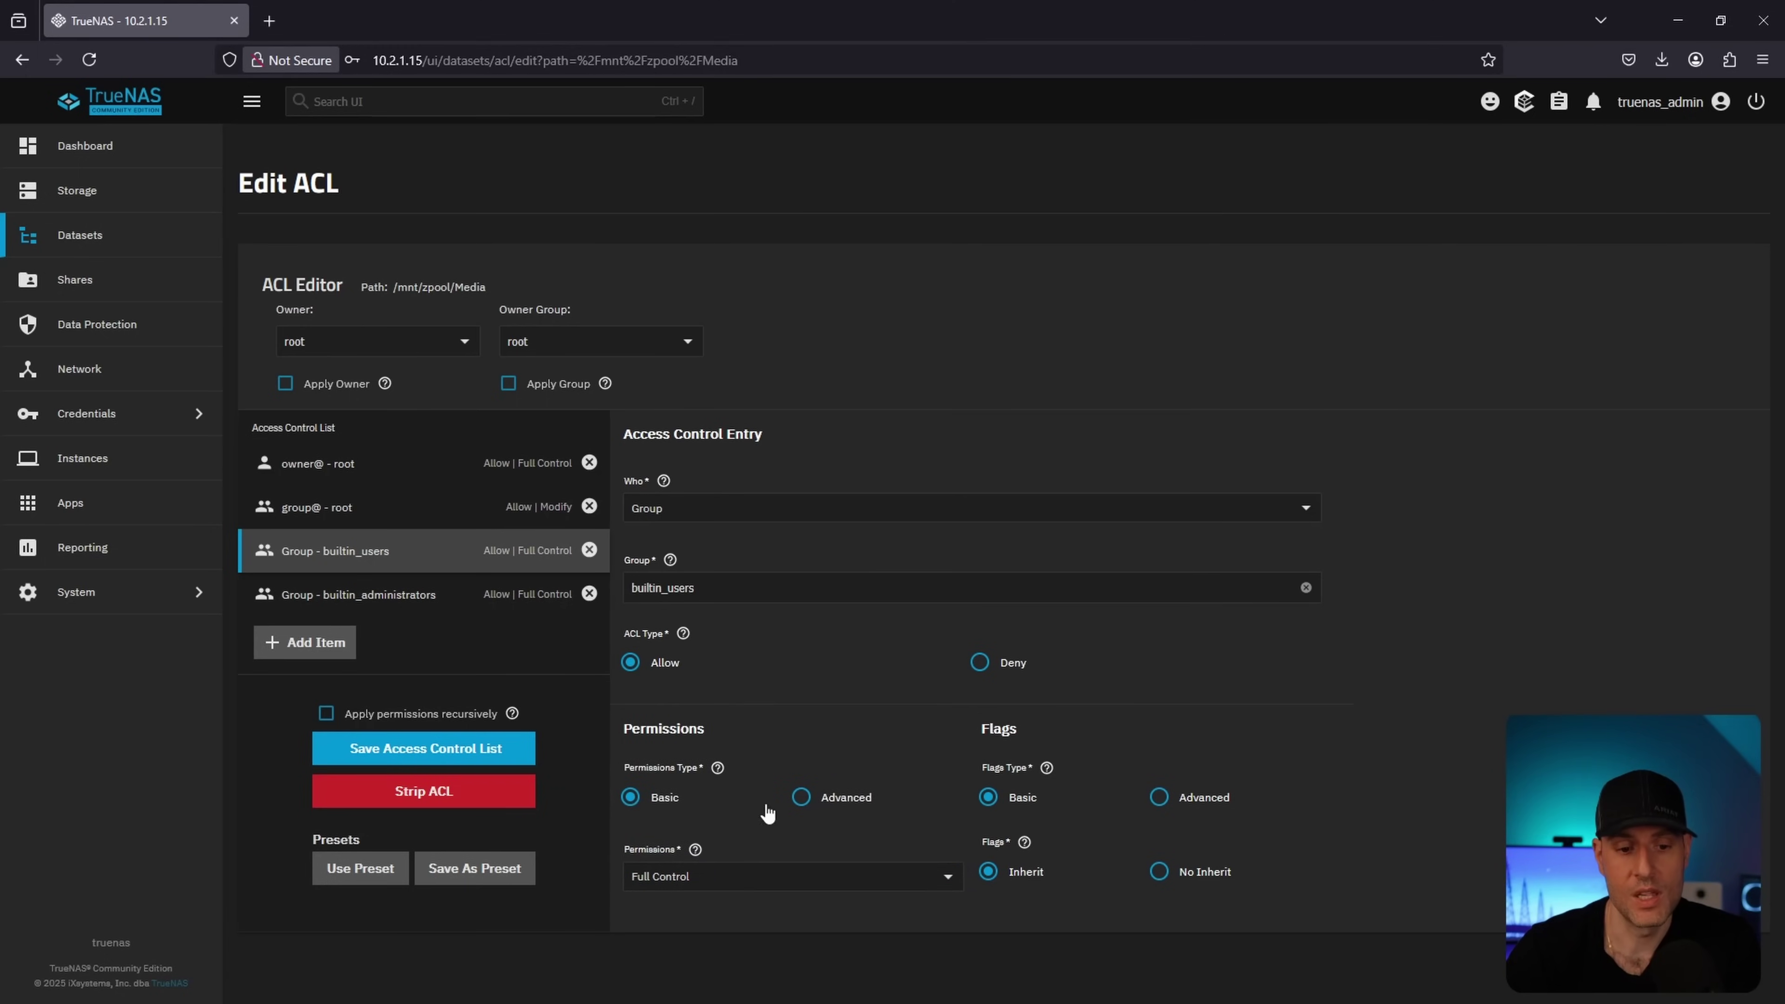
left_click(397, 715)
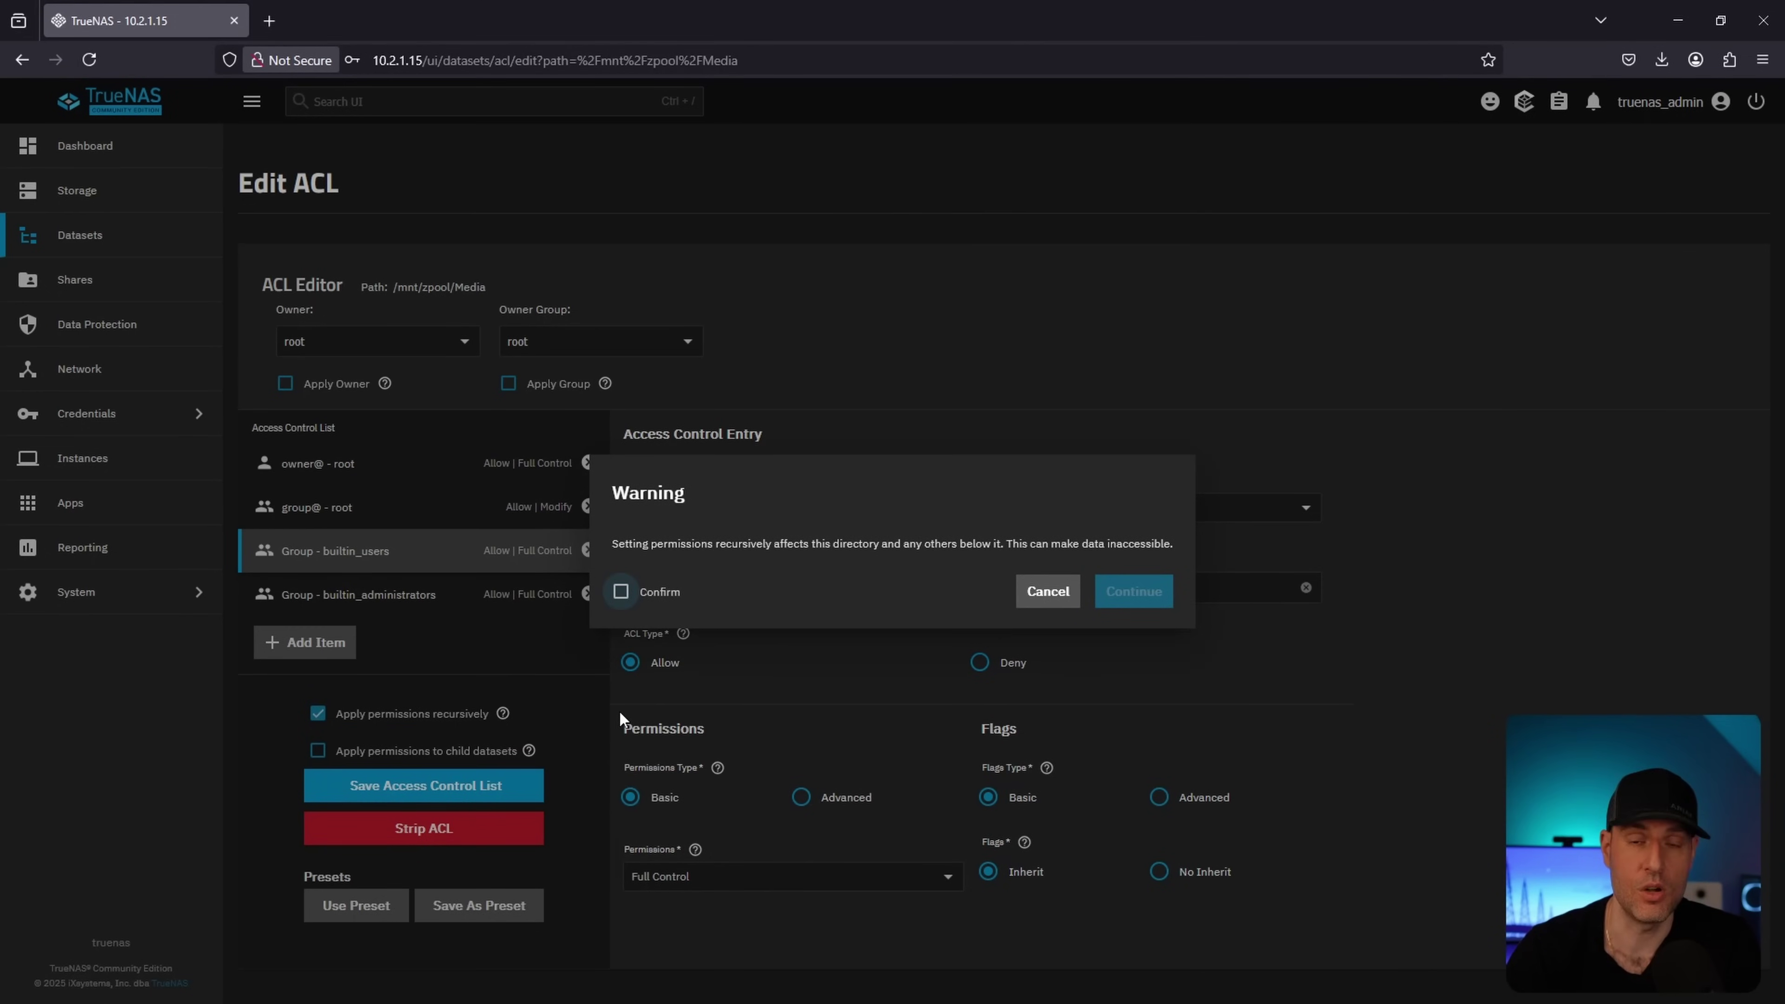
left_click(1048, 591)
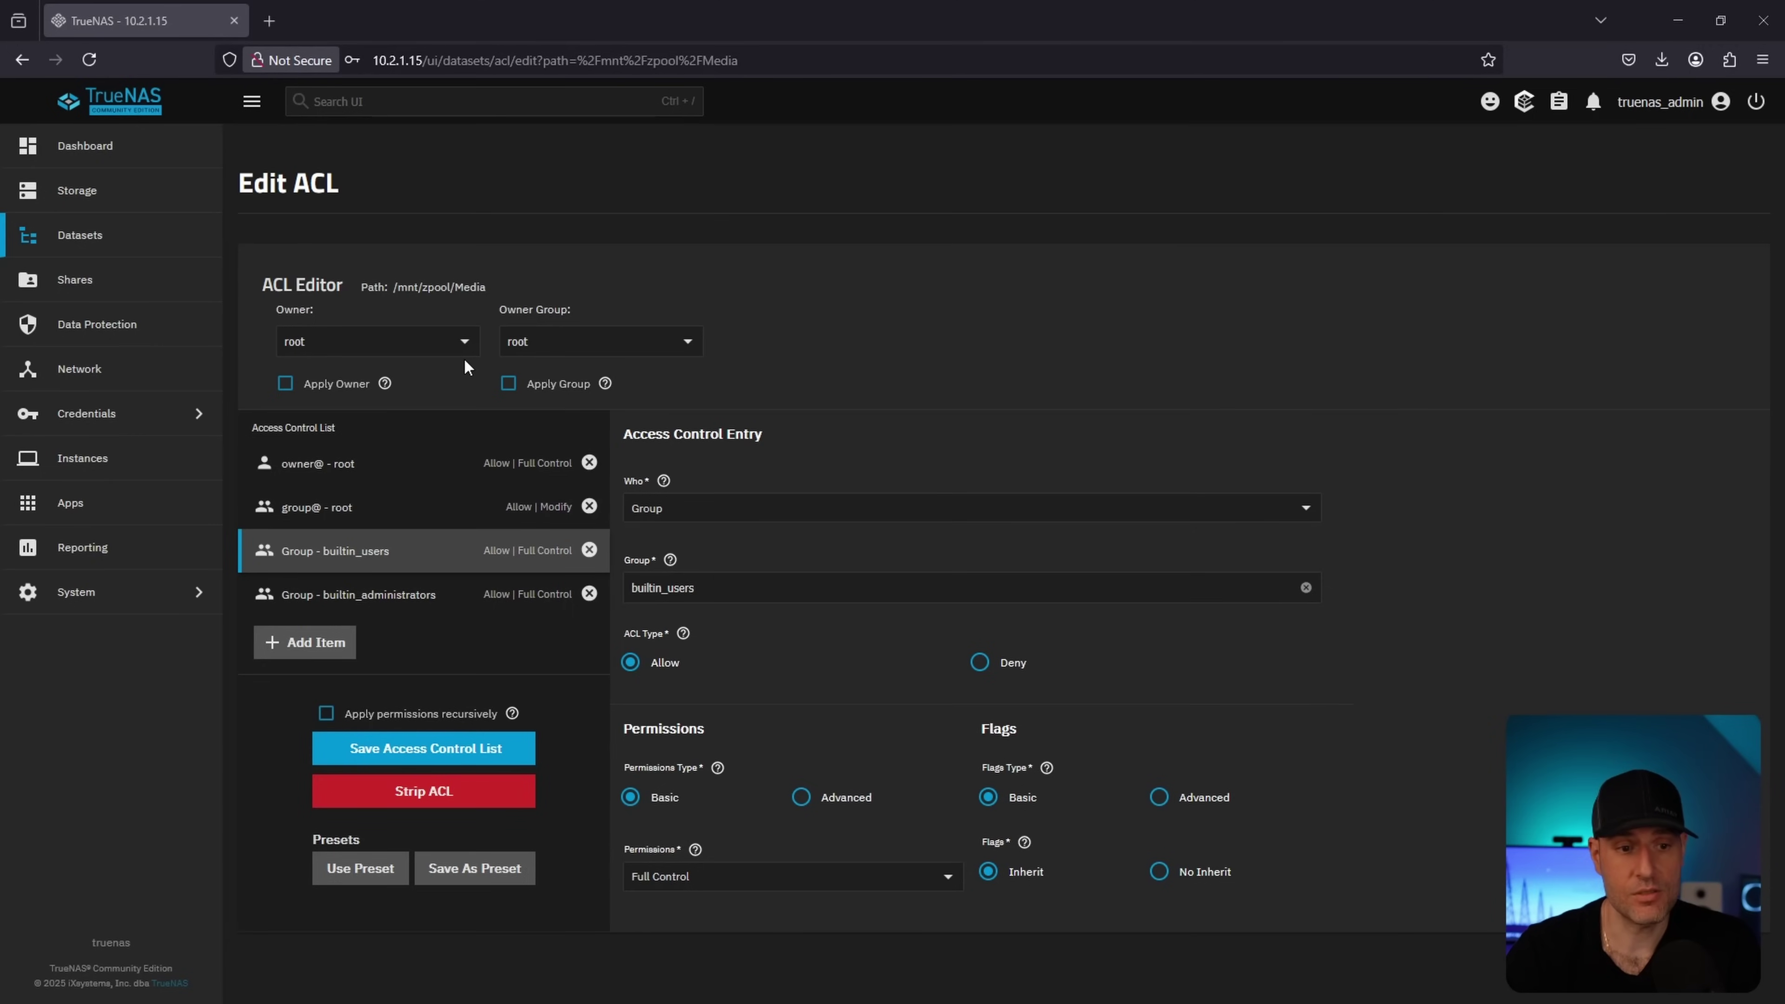
- Examine the threshold days and schedule of zpool's scrub task under data protection, leaving its settings as they are
left_click(115, 330)
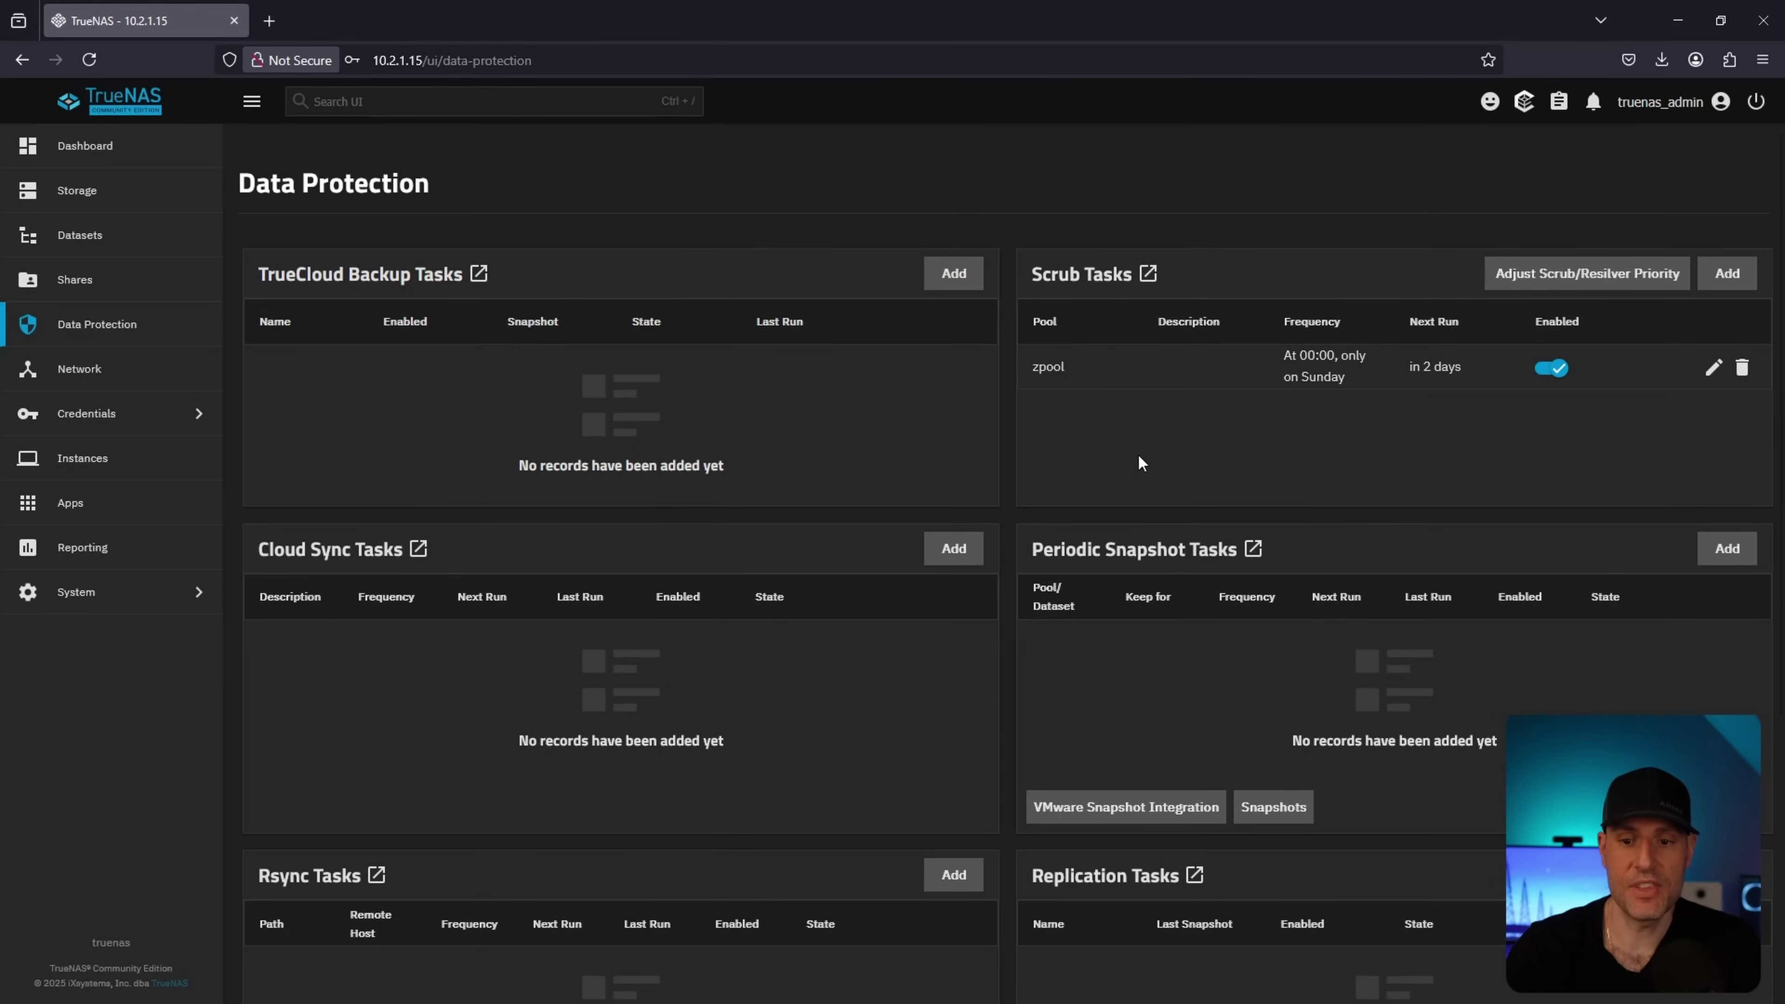
left_click(1712, 367)
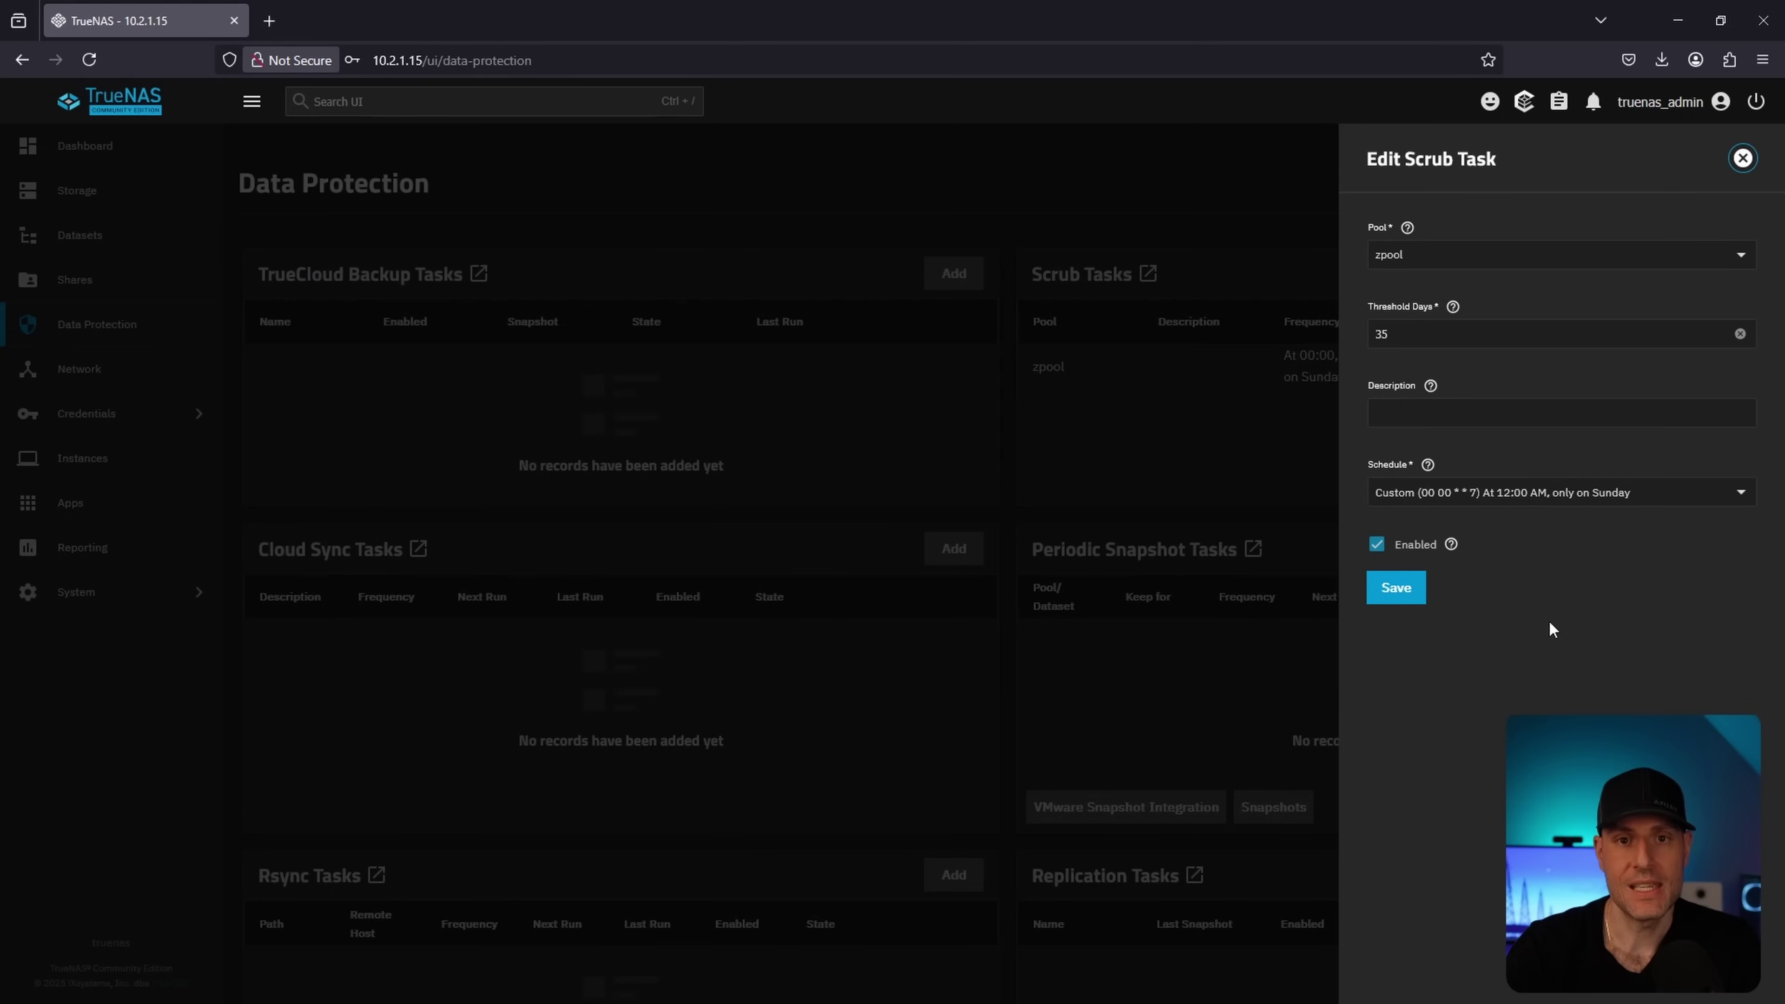
double_click(1381, 334)
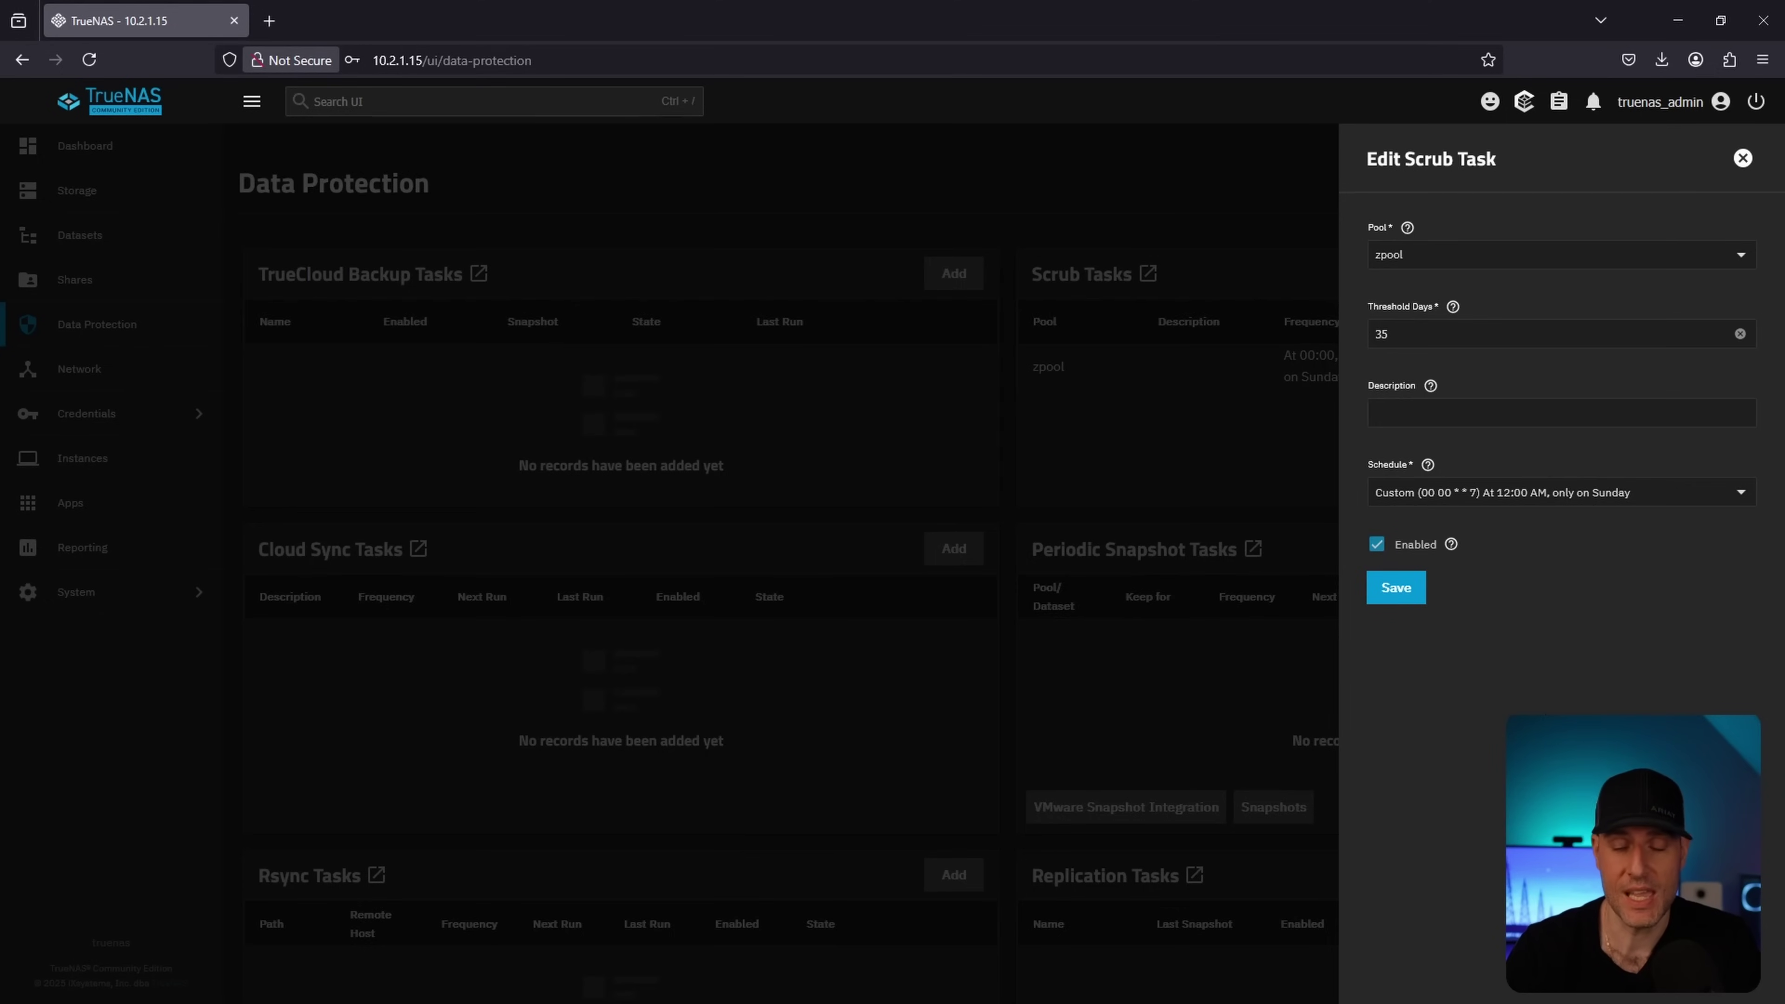
left_click(1744, 163)
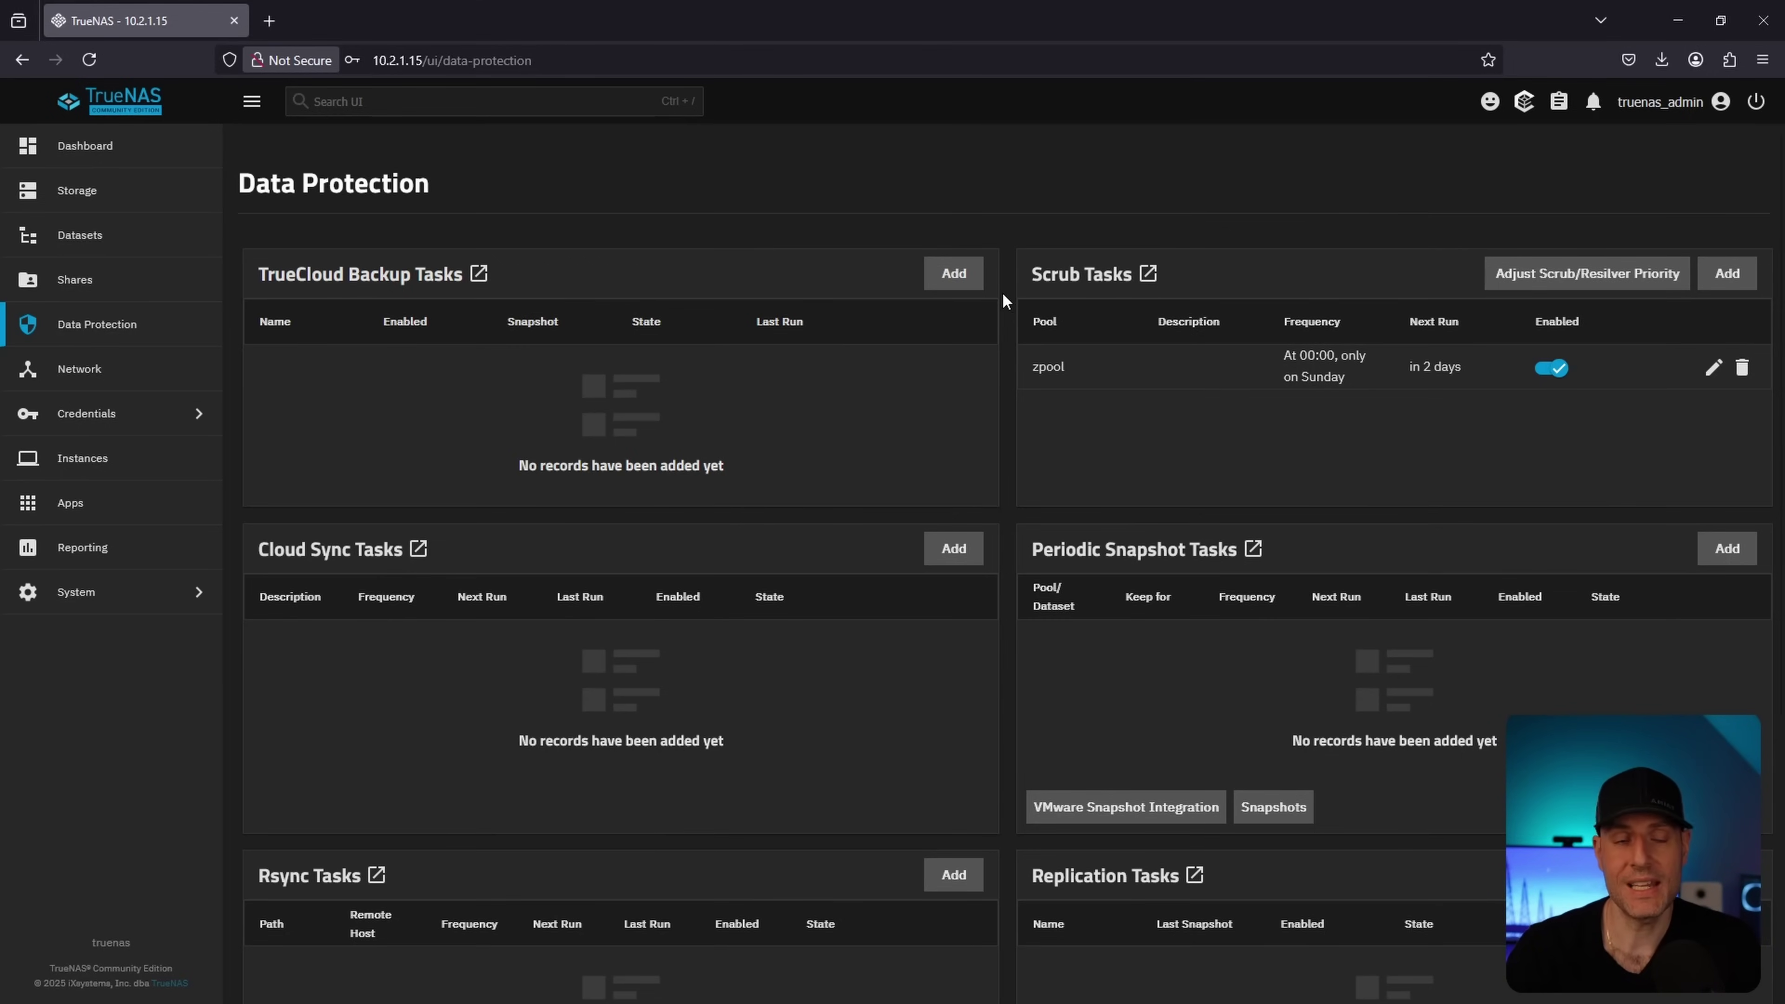
- Start adding a periodic snapshot task for the zpool dataset with a snapshot lifetime of 4 weeks
left_click(1720, 550)
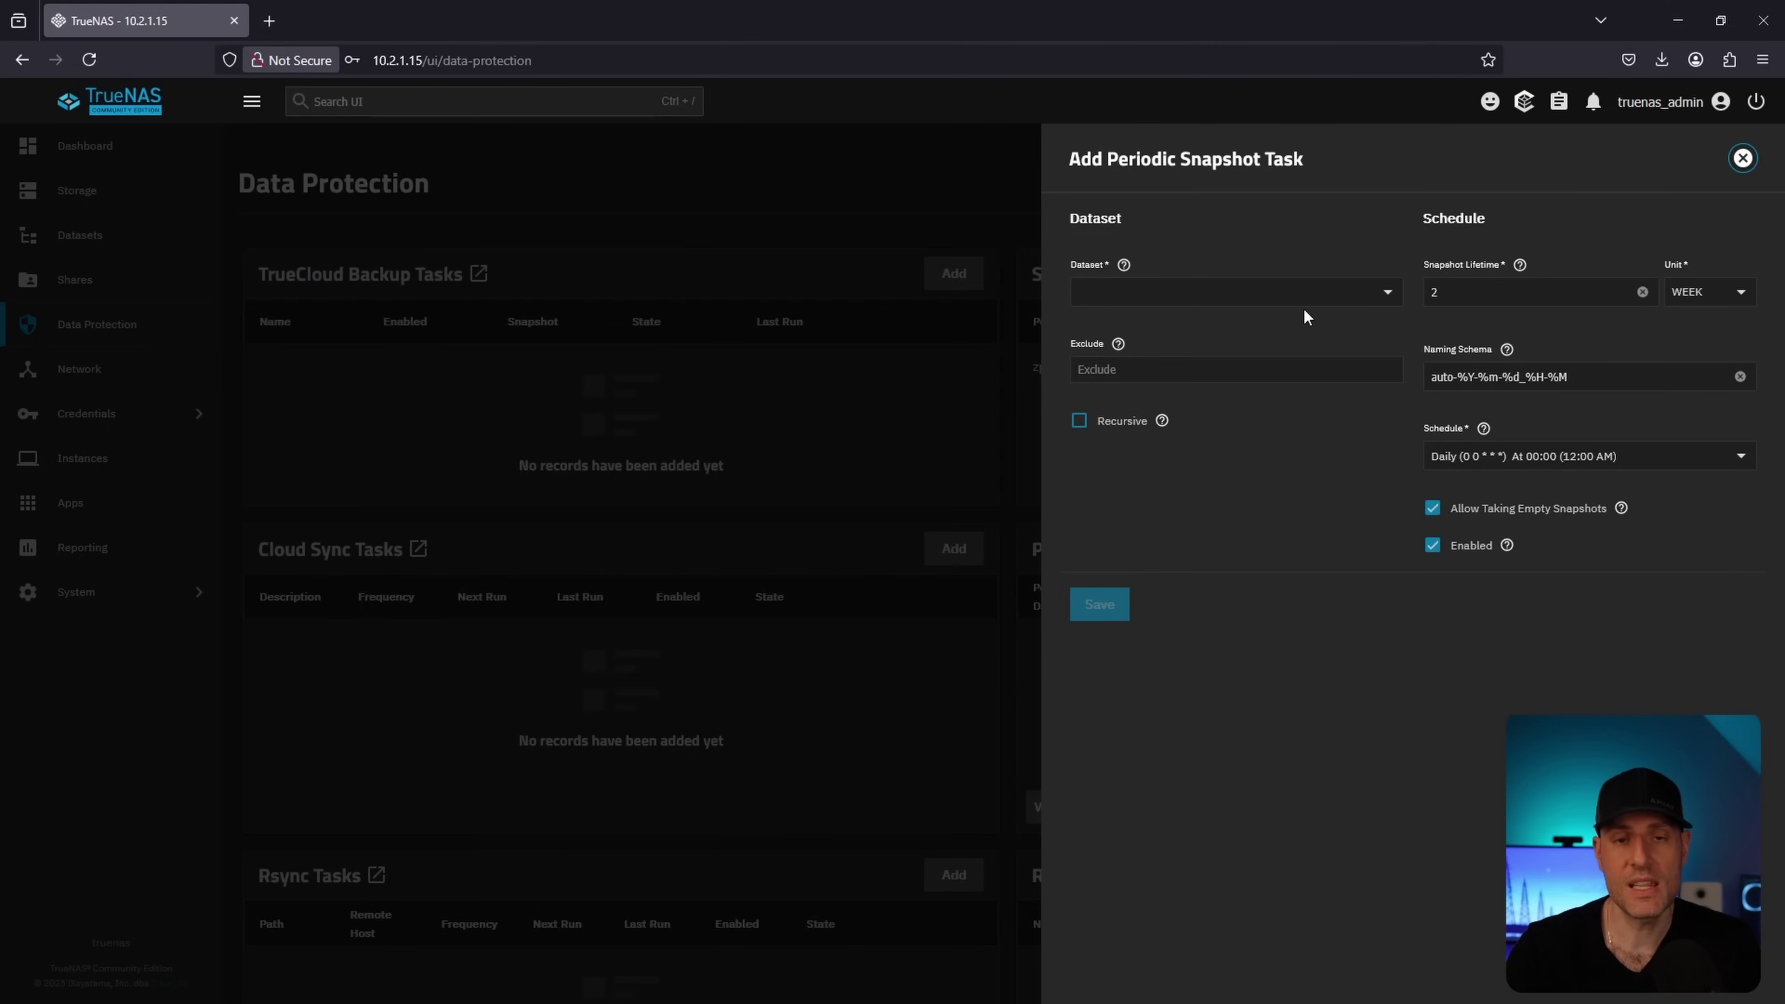
left_click(1288, 299)
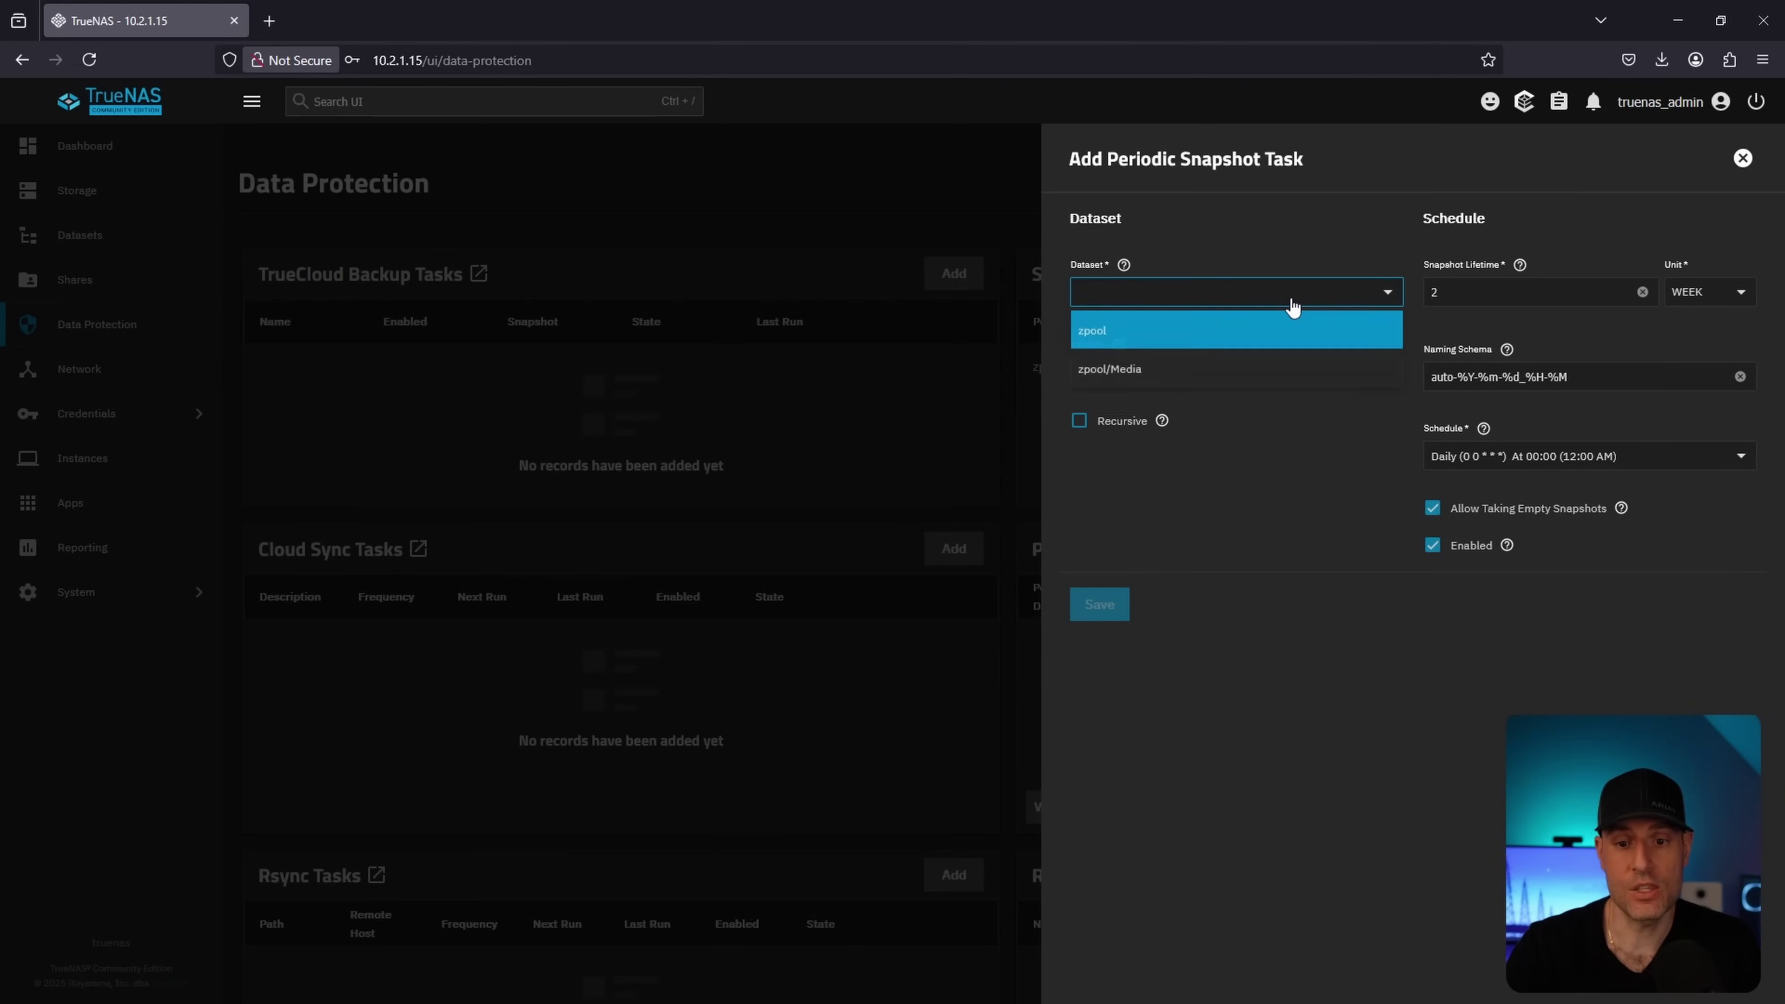
left_click(1146, 332)
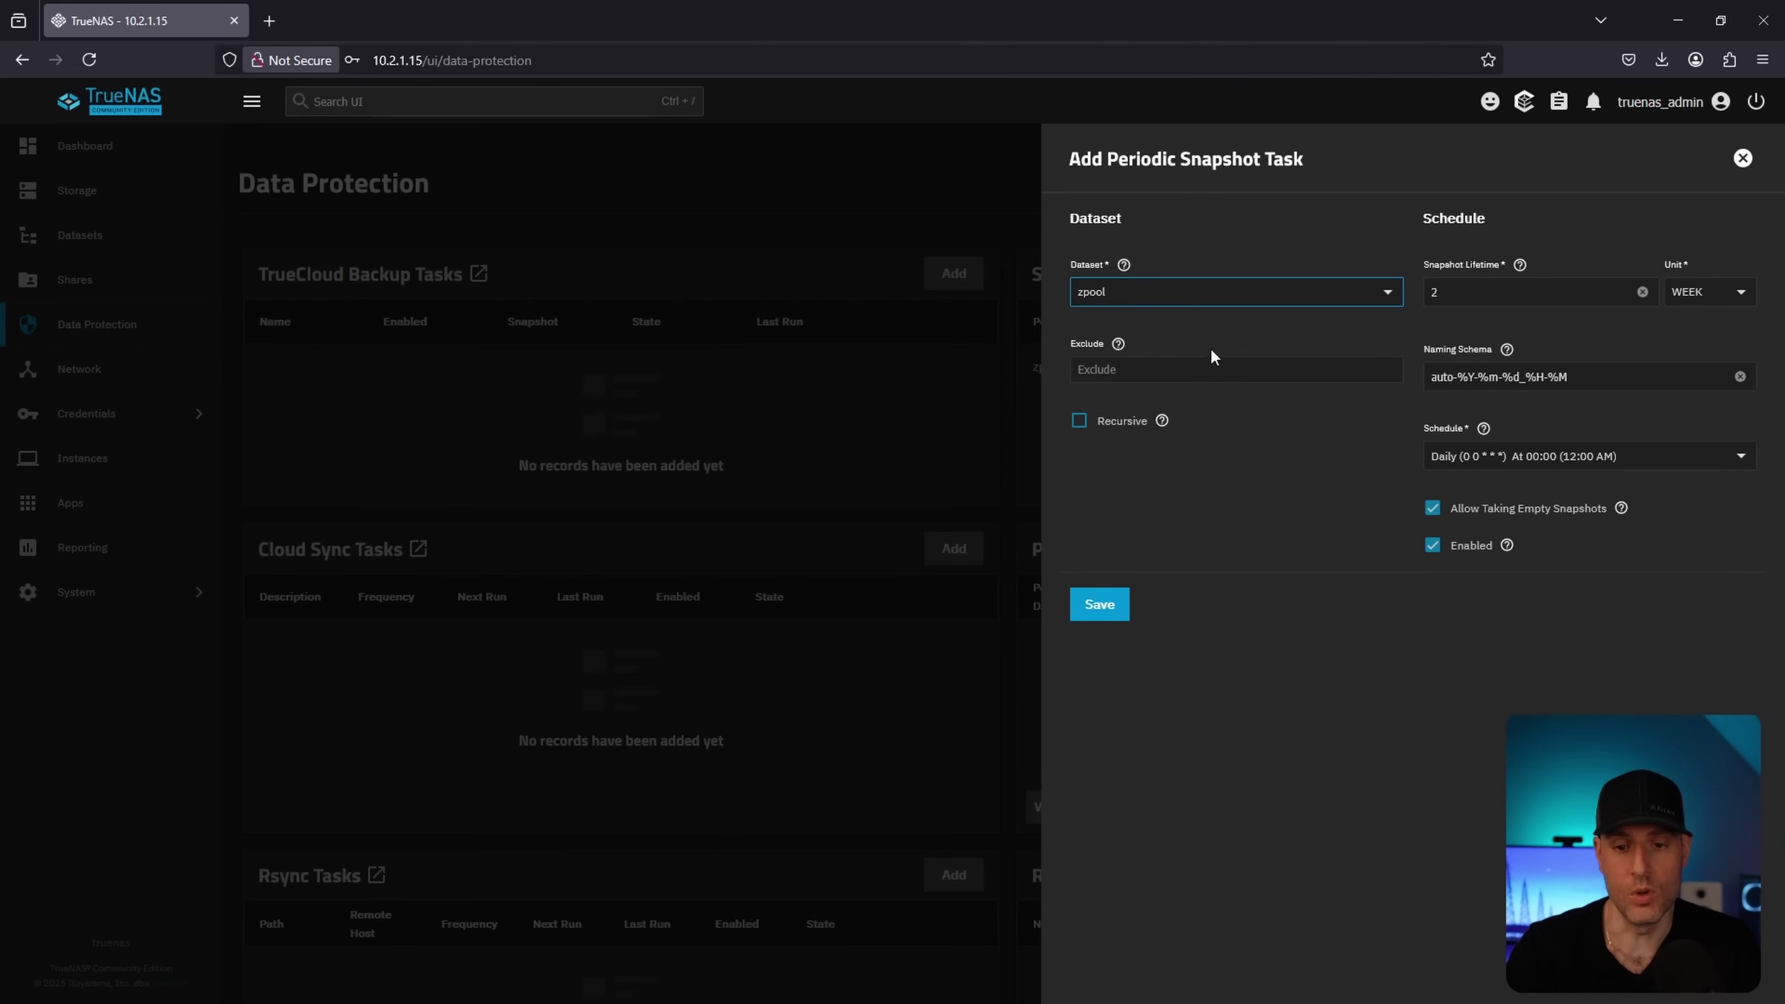
left_click(1347, 370)
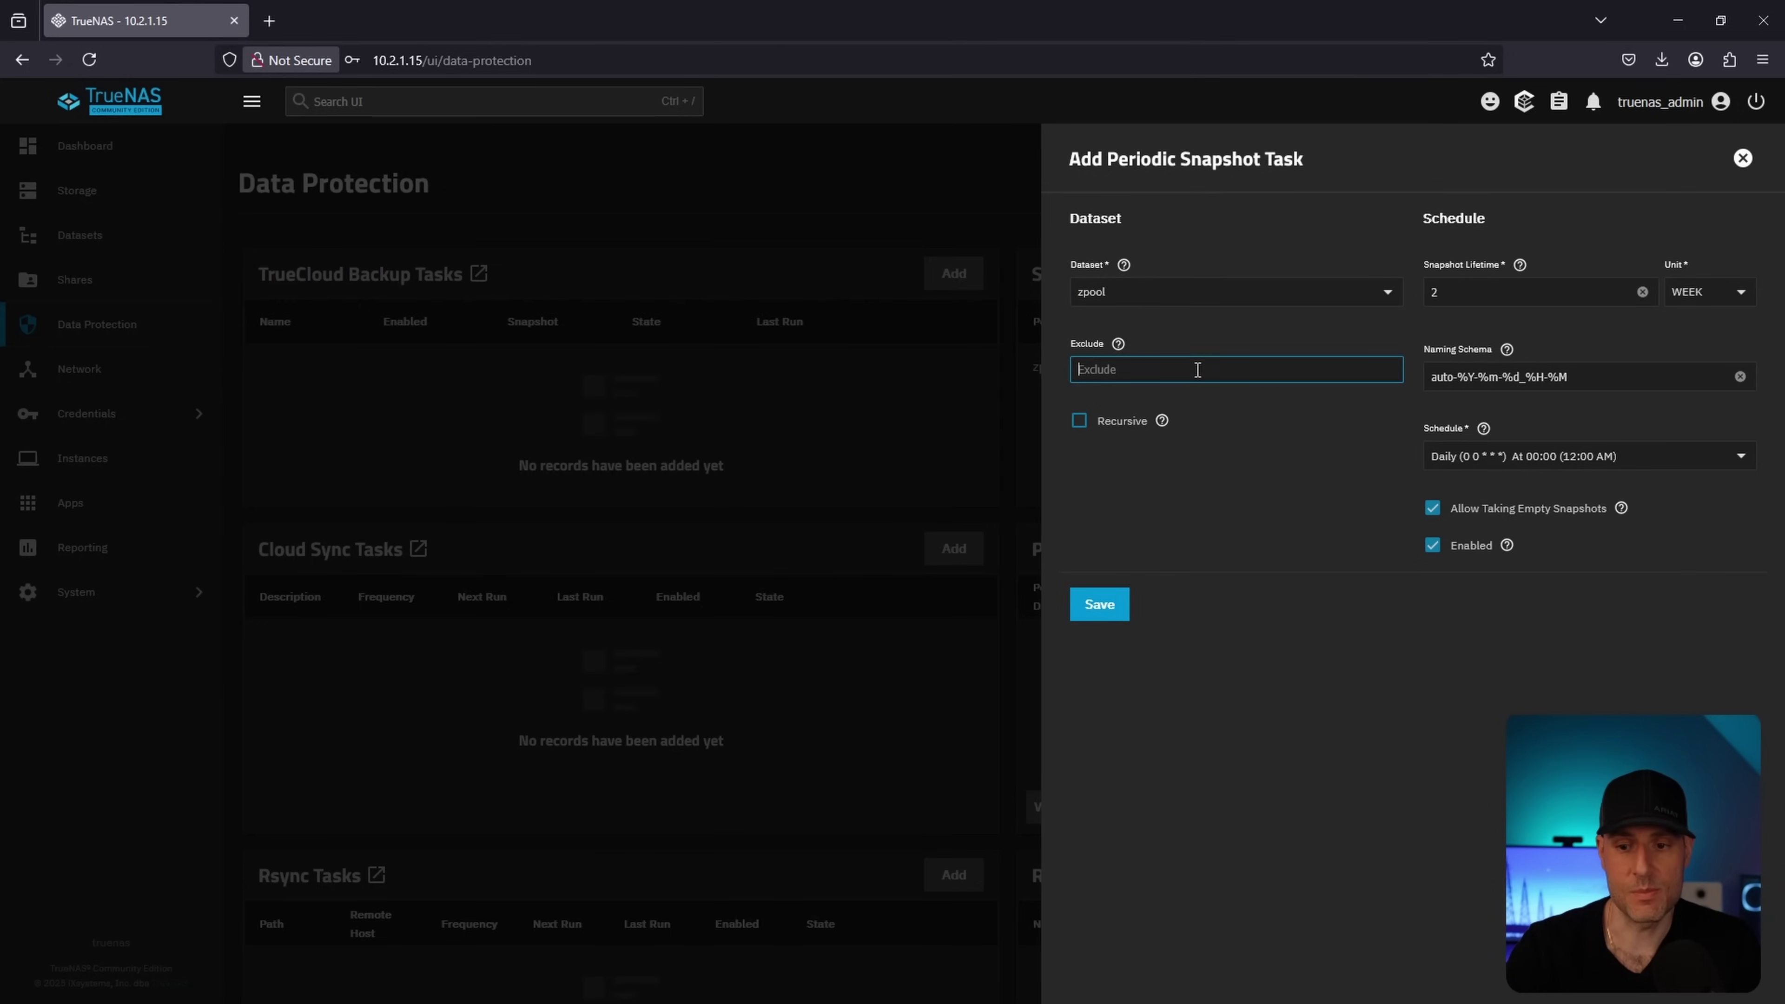
left_click(1449, 291)
key("BackSpace")
type("4")
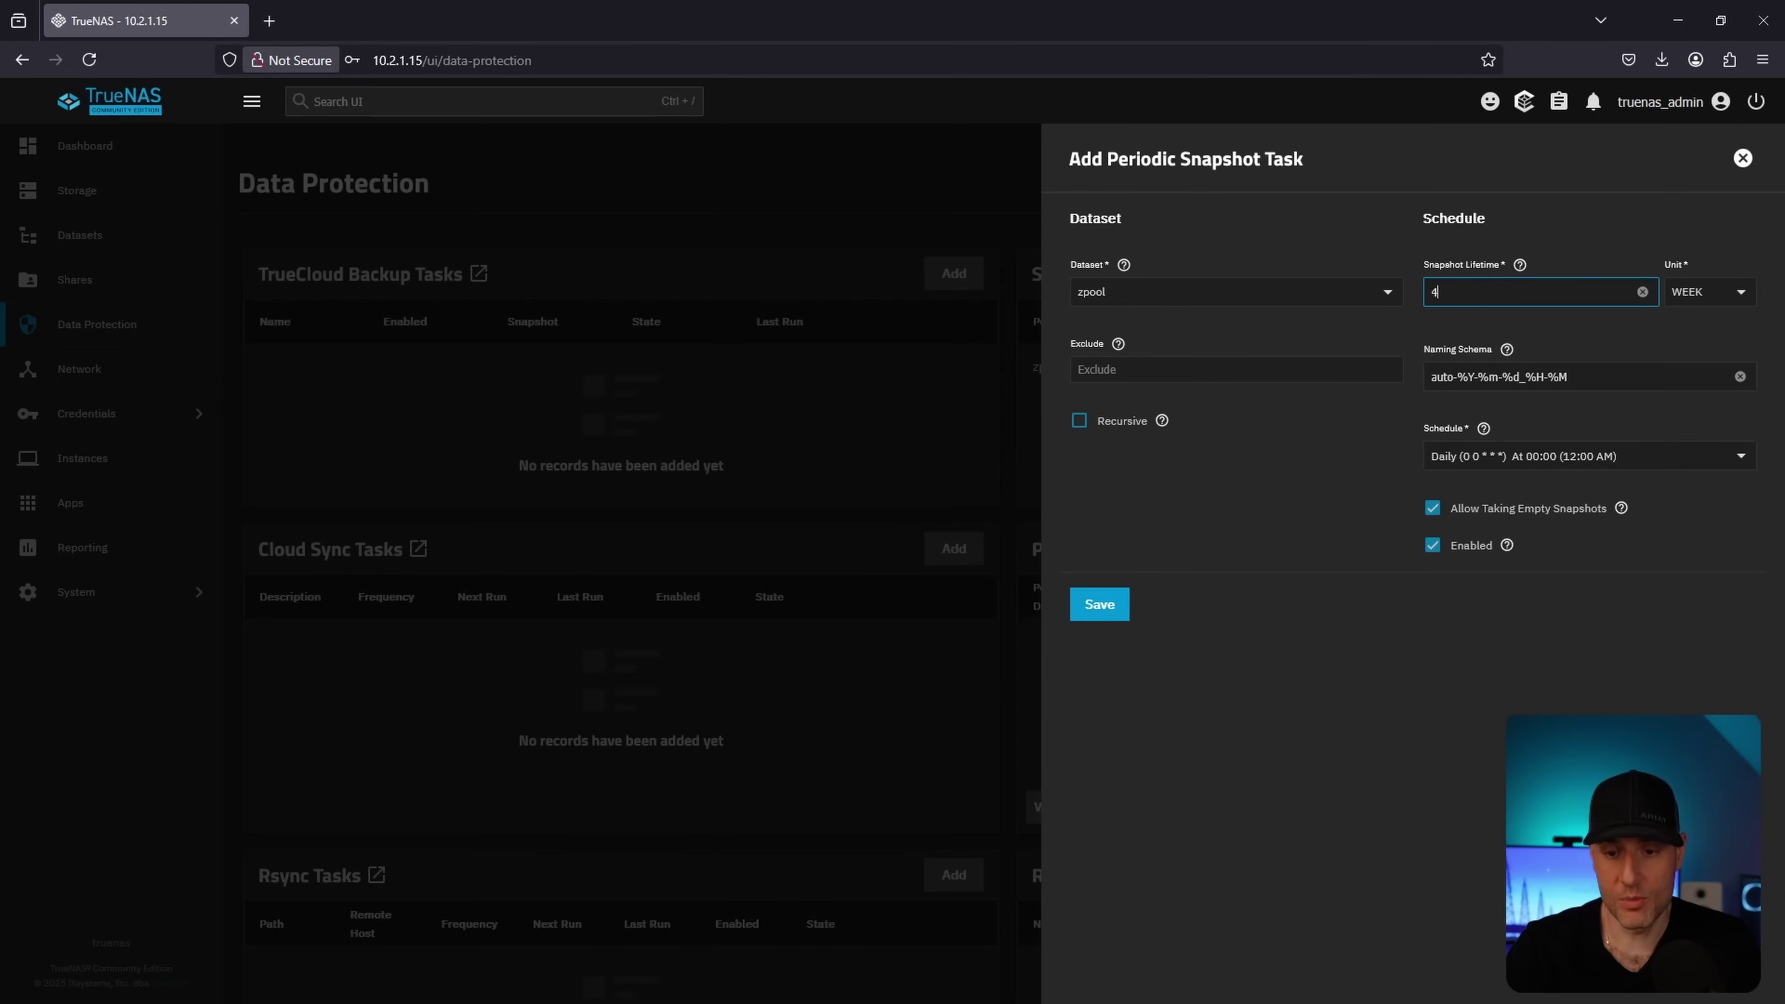
- Make the periodic snapshot task for zpool recursive, check the Recursive option's help text, and save the task
left_click(1277, 500)
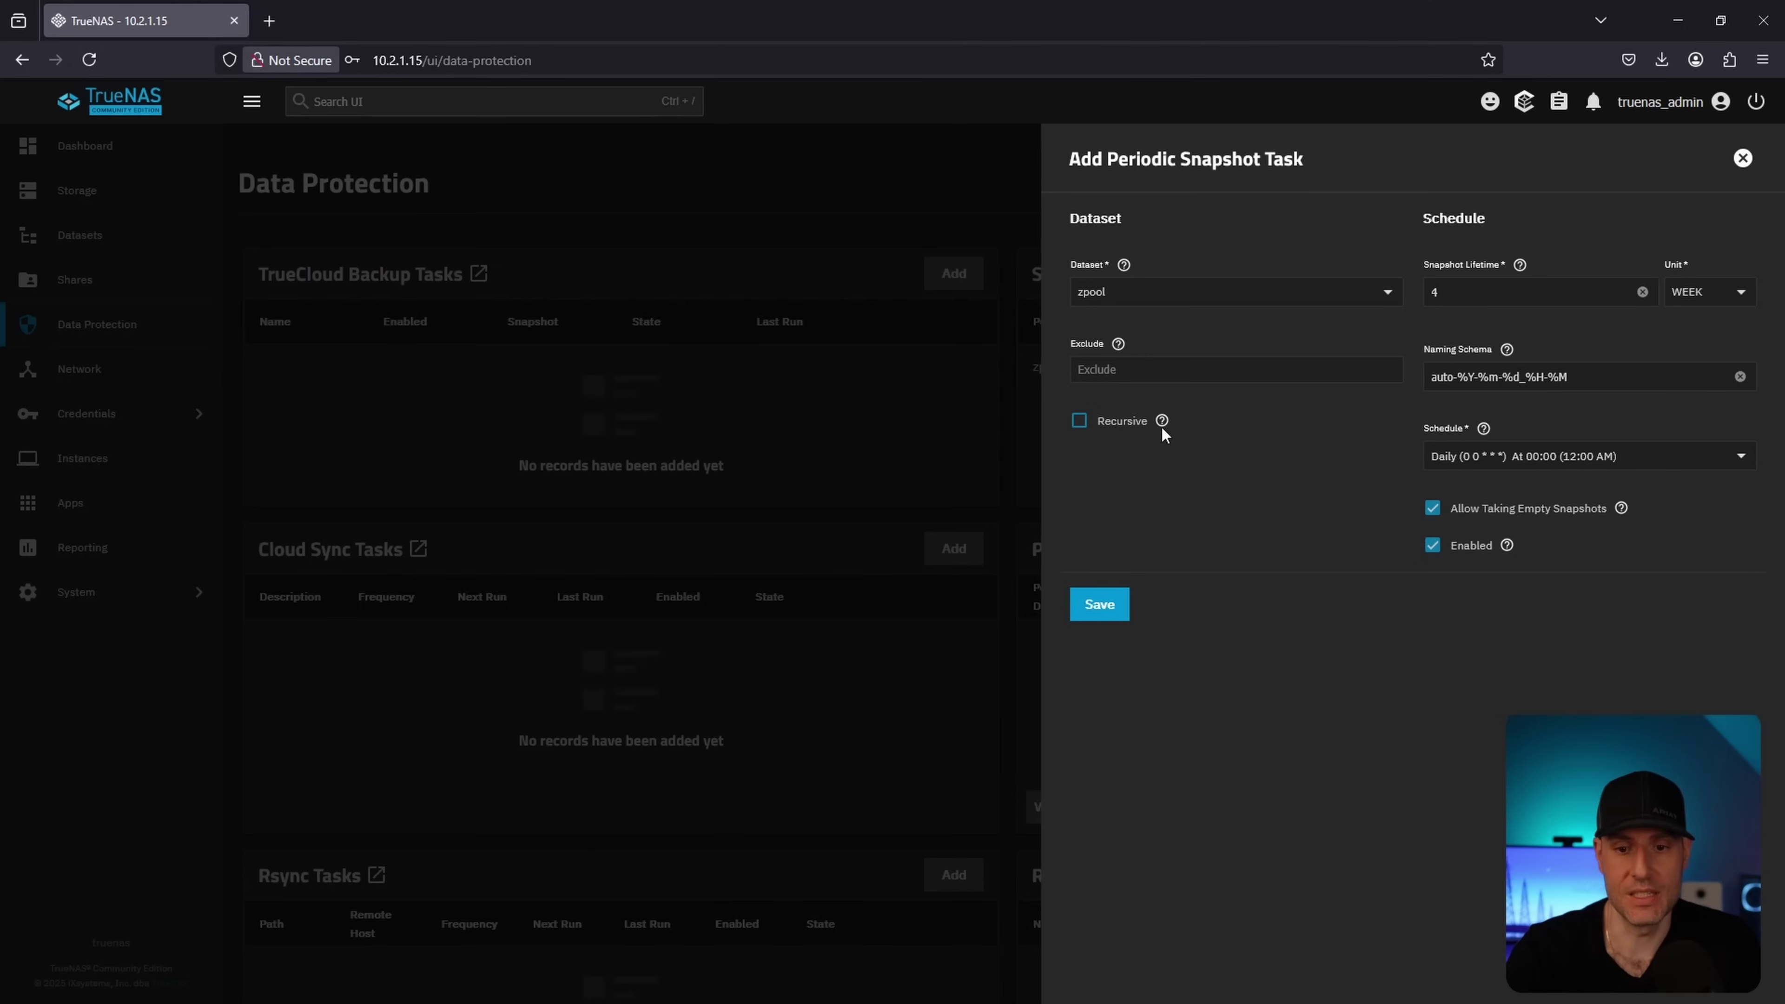
left_click(1132, 420)
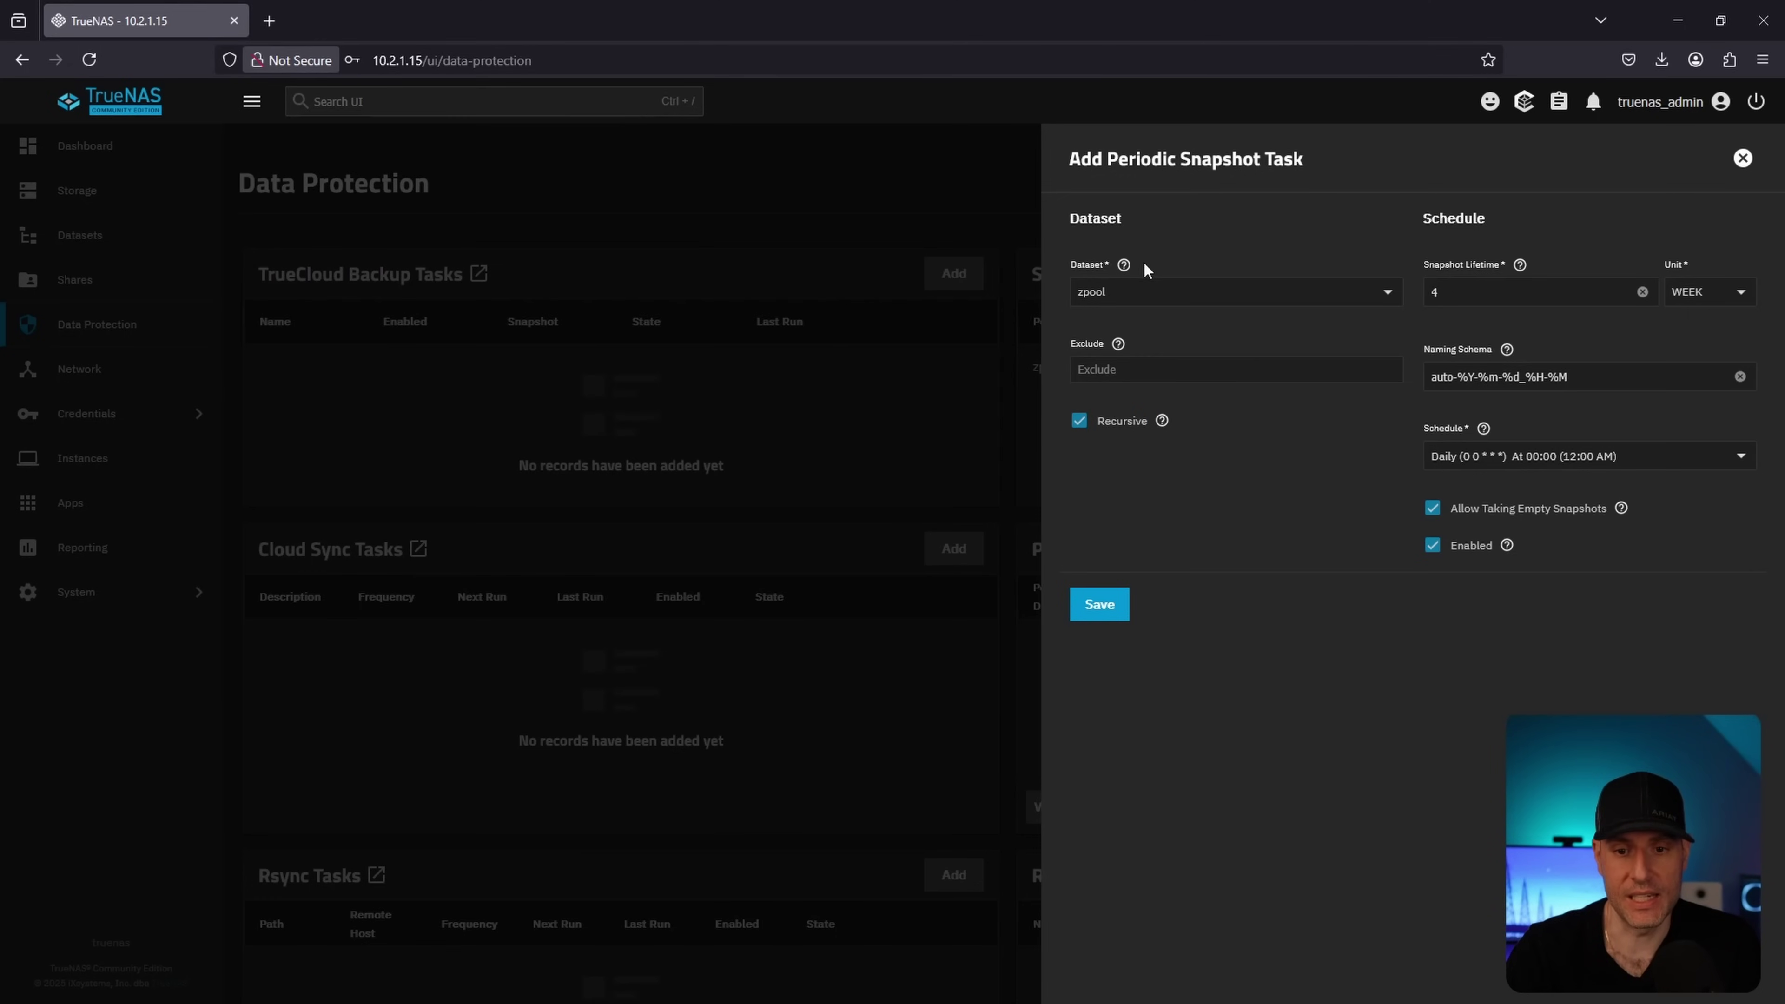
left_click(1163, 421)
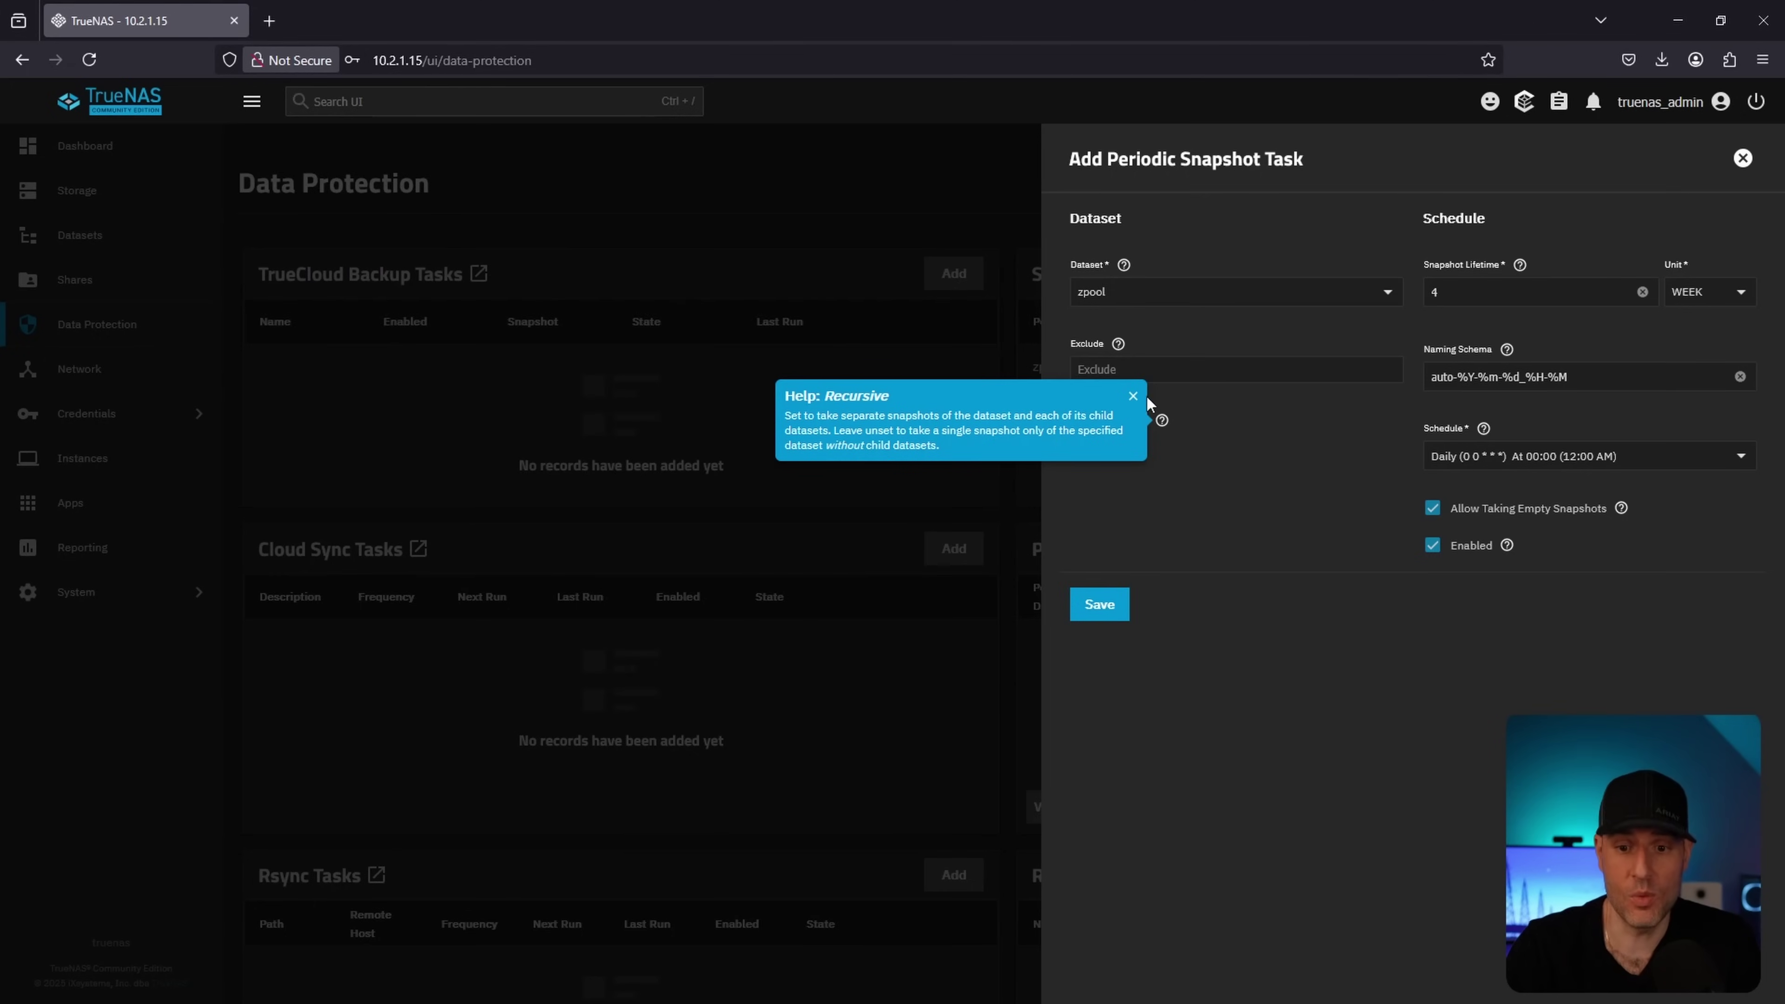
left_click(1133, 397)
left_click(1107, 425)
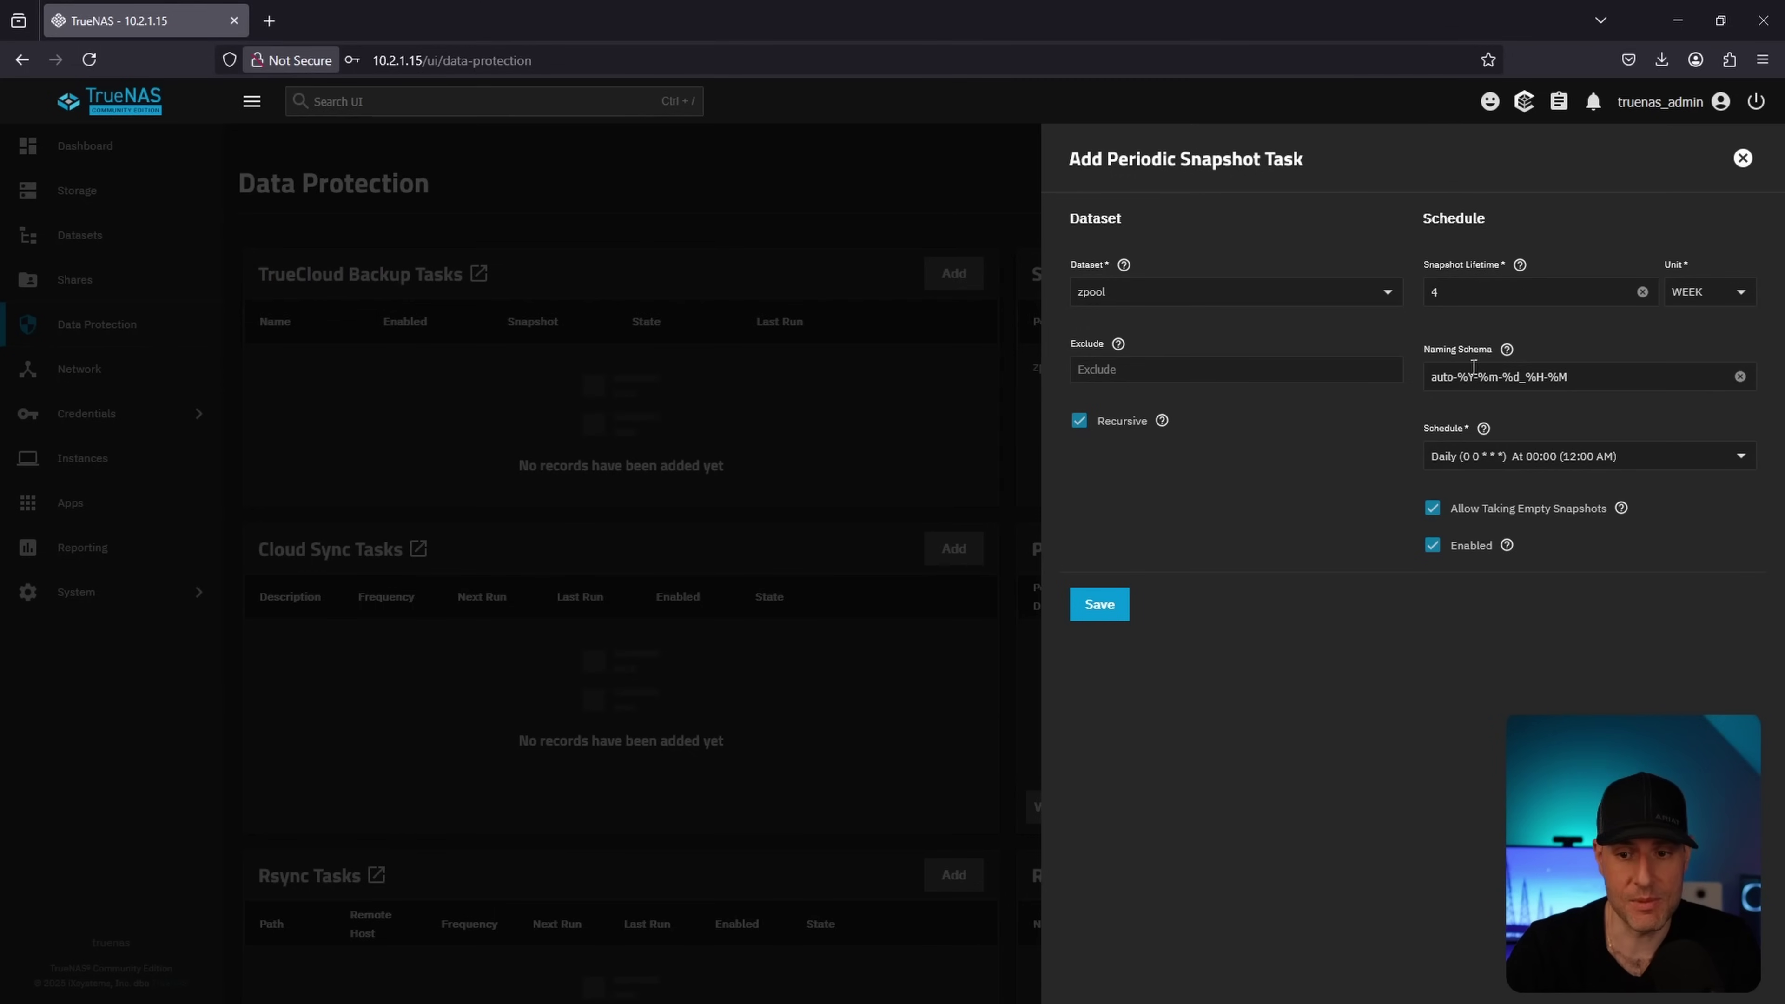
left_click(1097, 604)
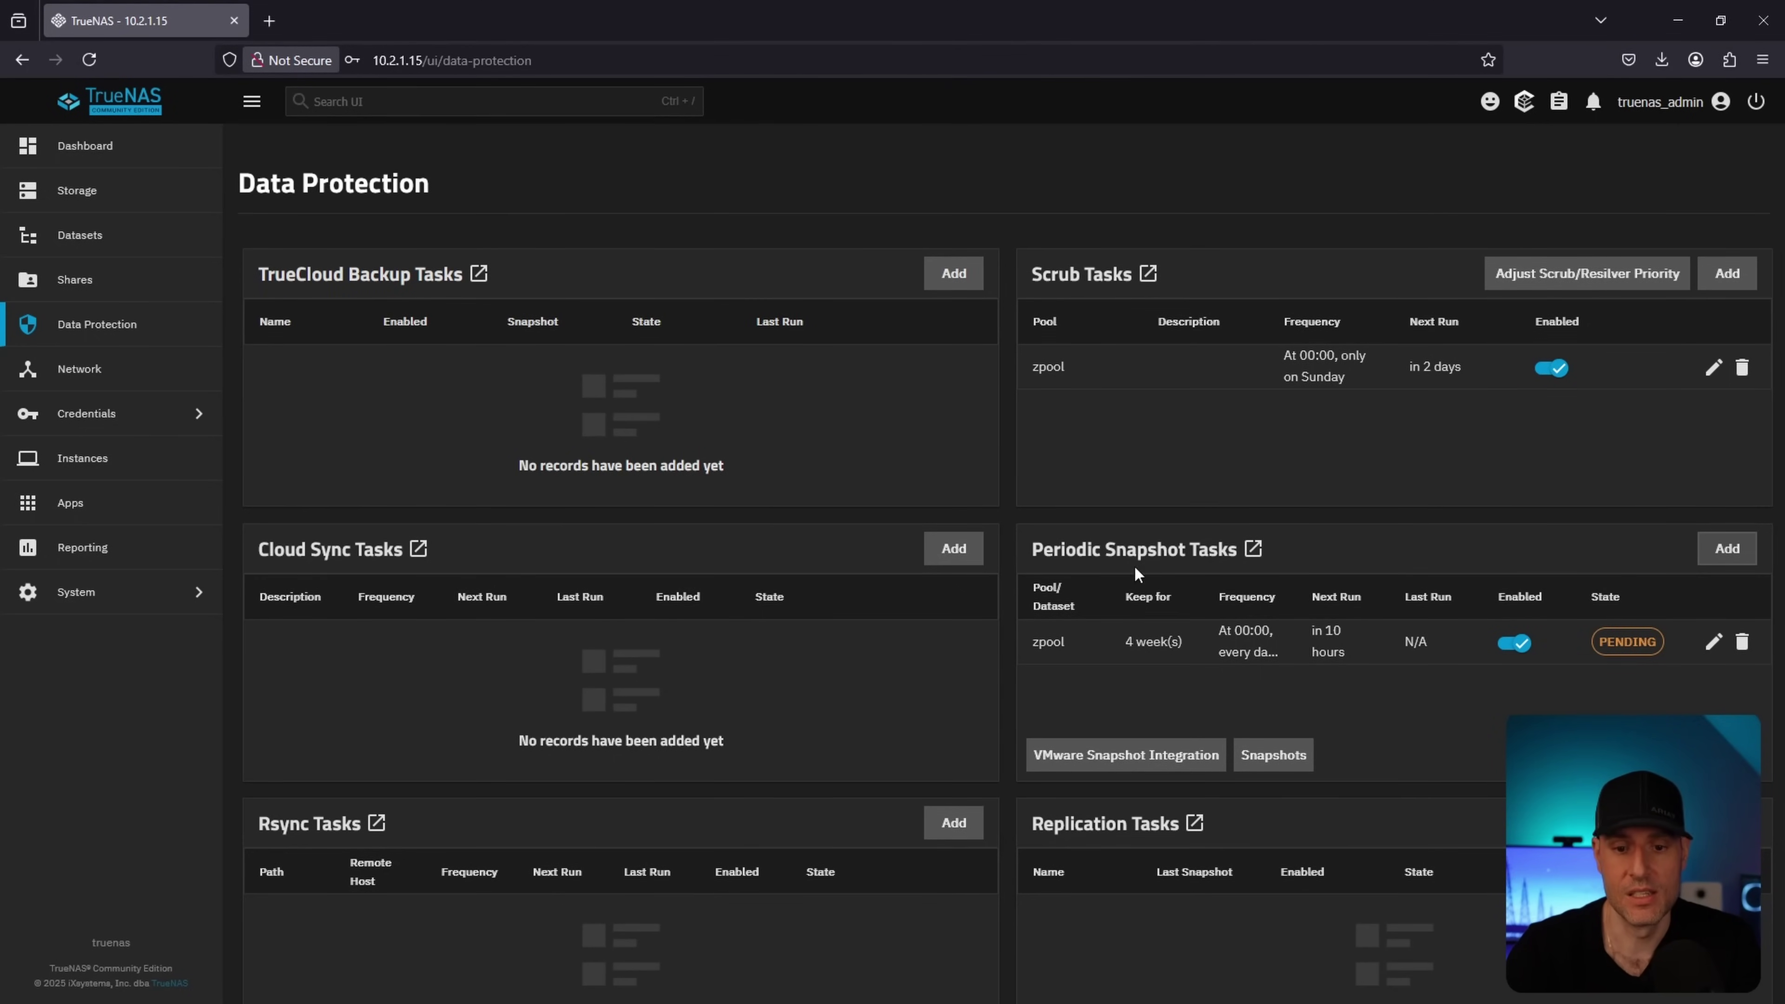
- Start adding a periodic S.M.A.R.T. test of type LONG covering all disks
scroll(1013, 472, "down", 5)
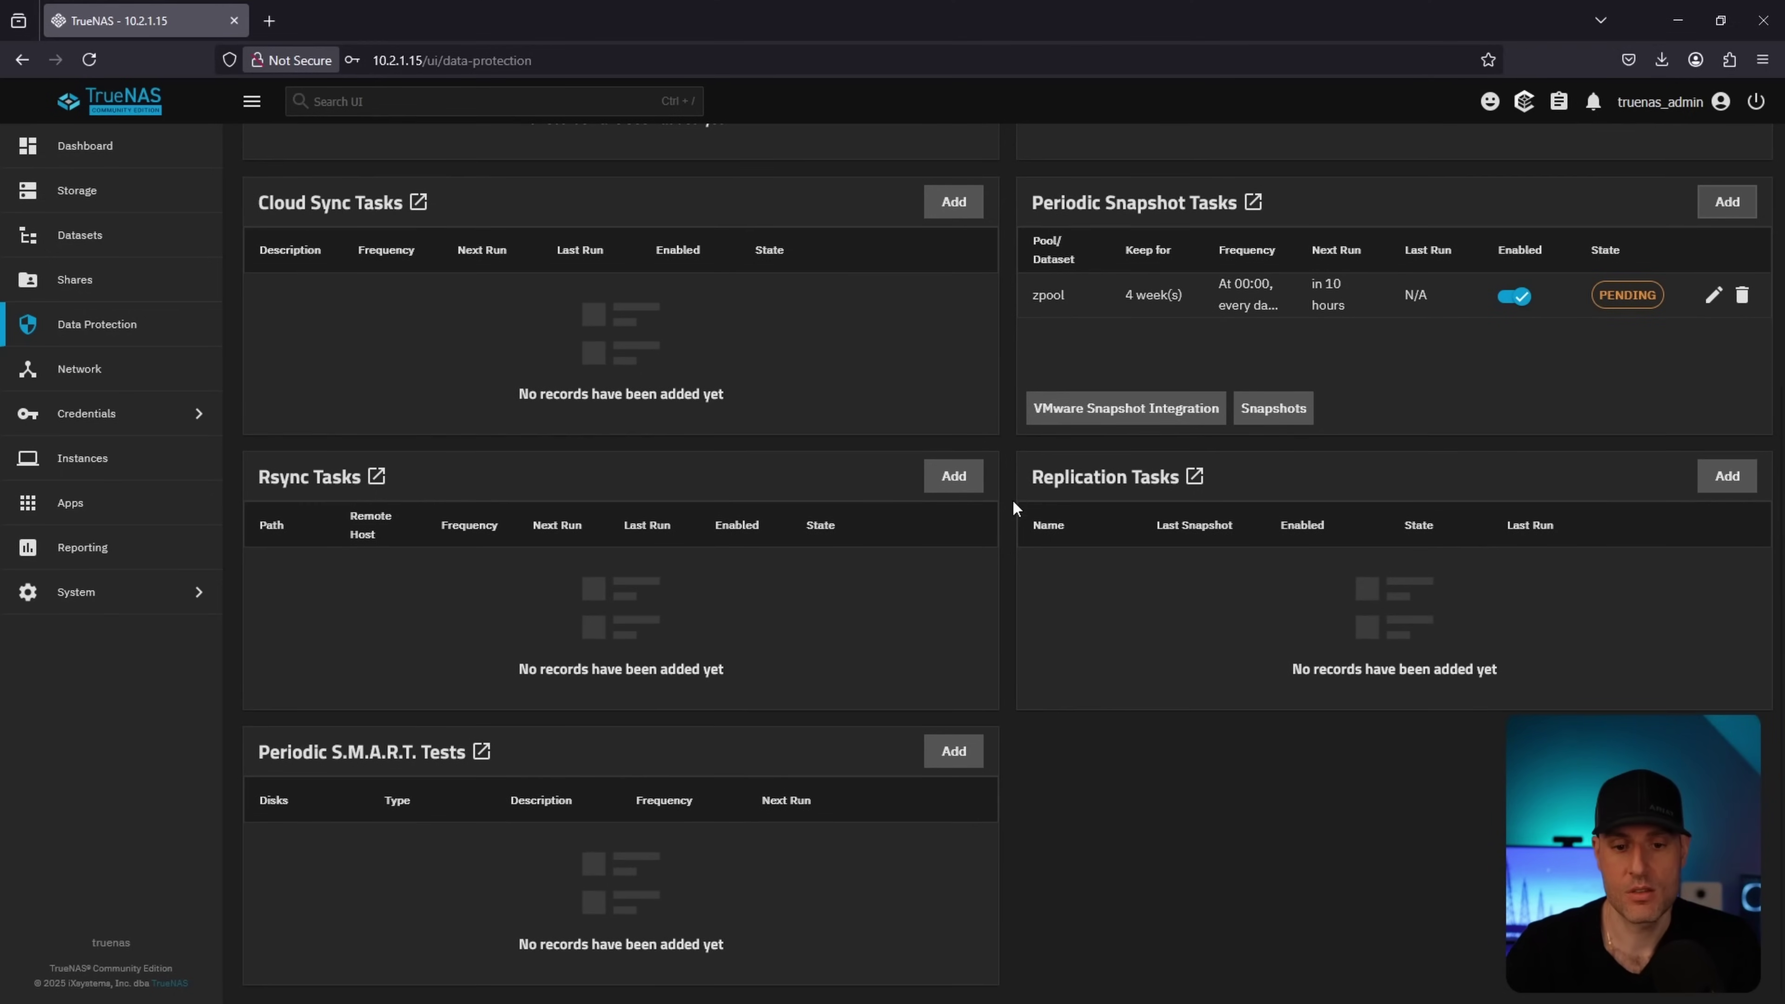
left_click(960, 749)
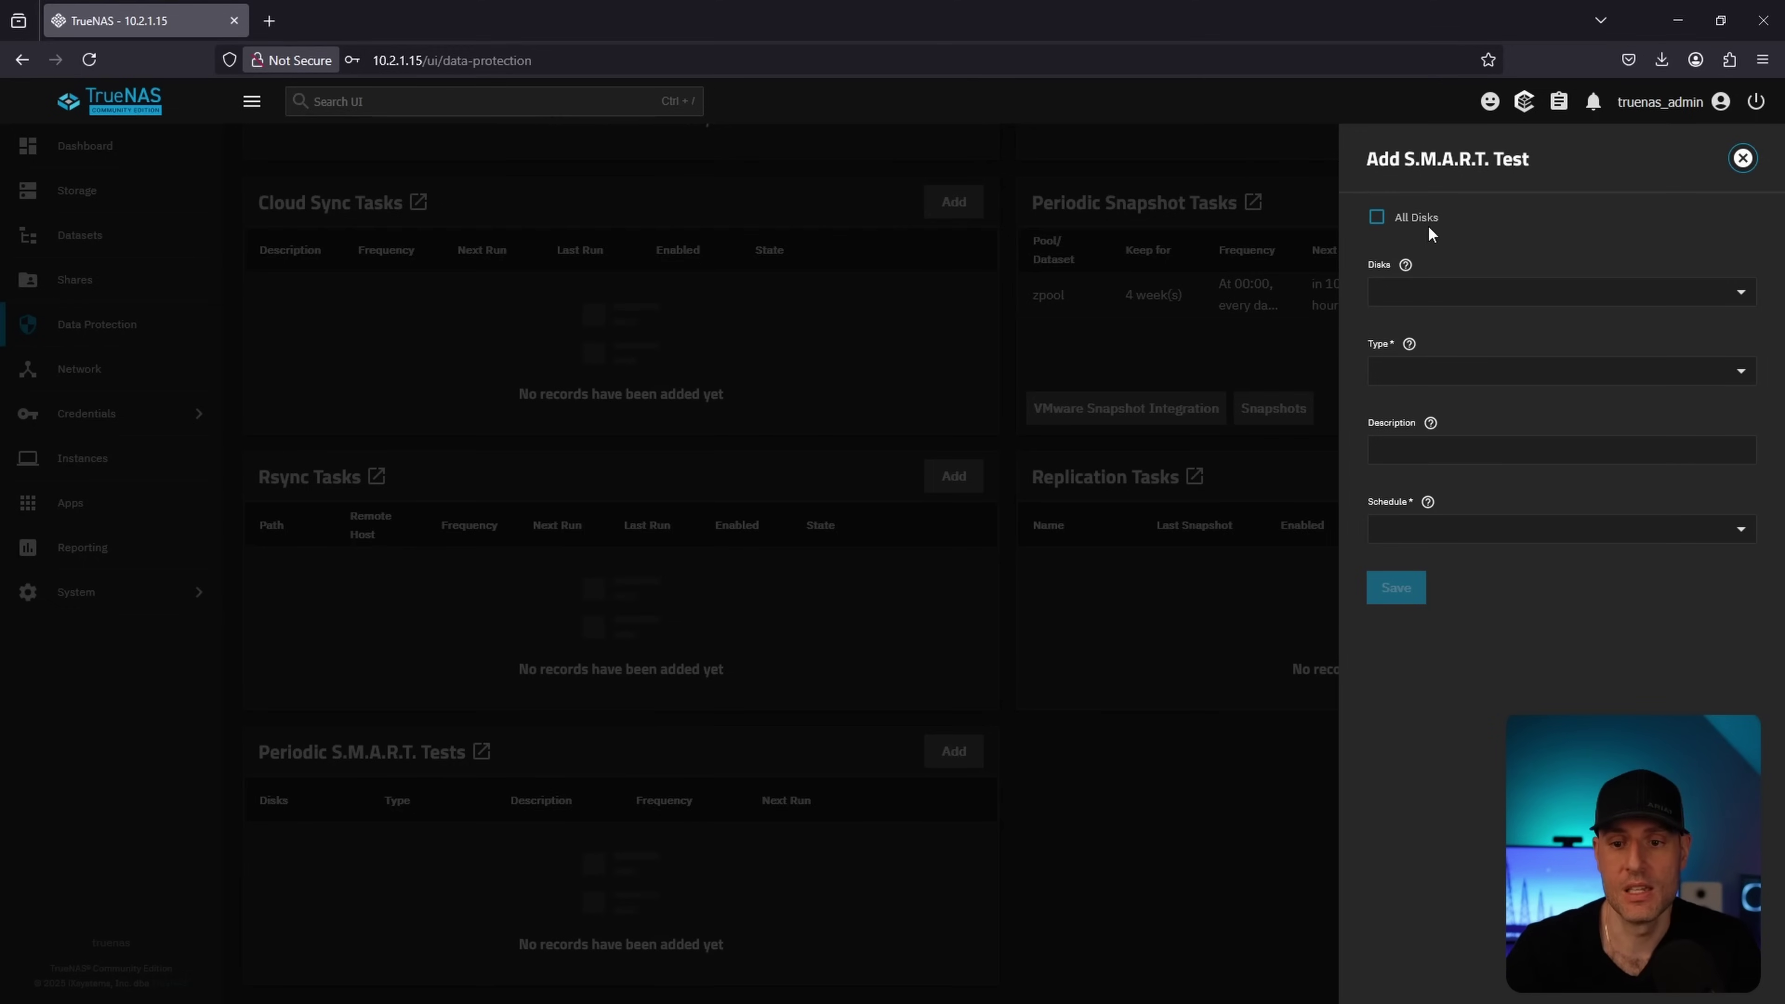
left_click(1409, 220)
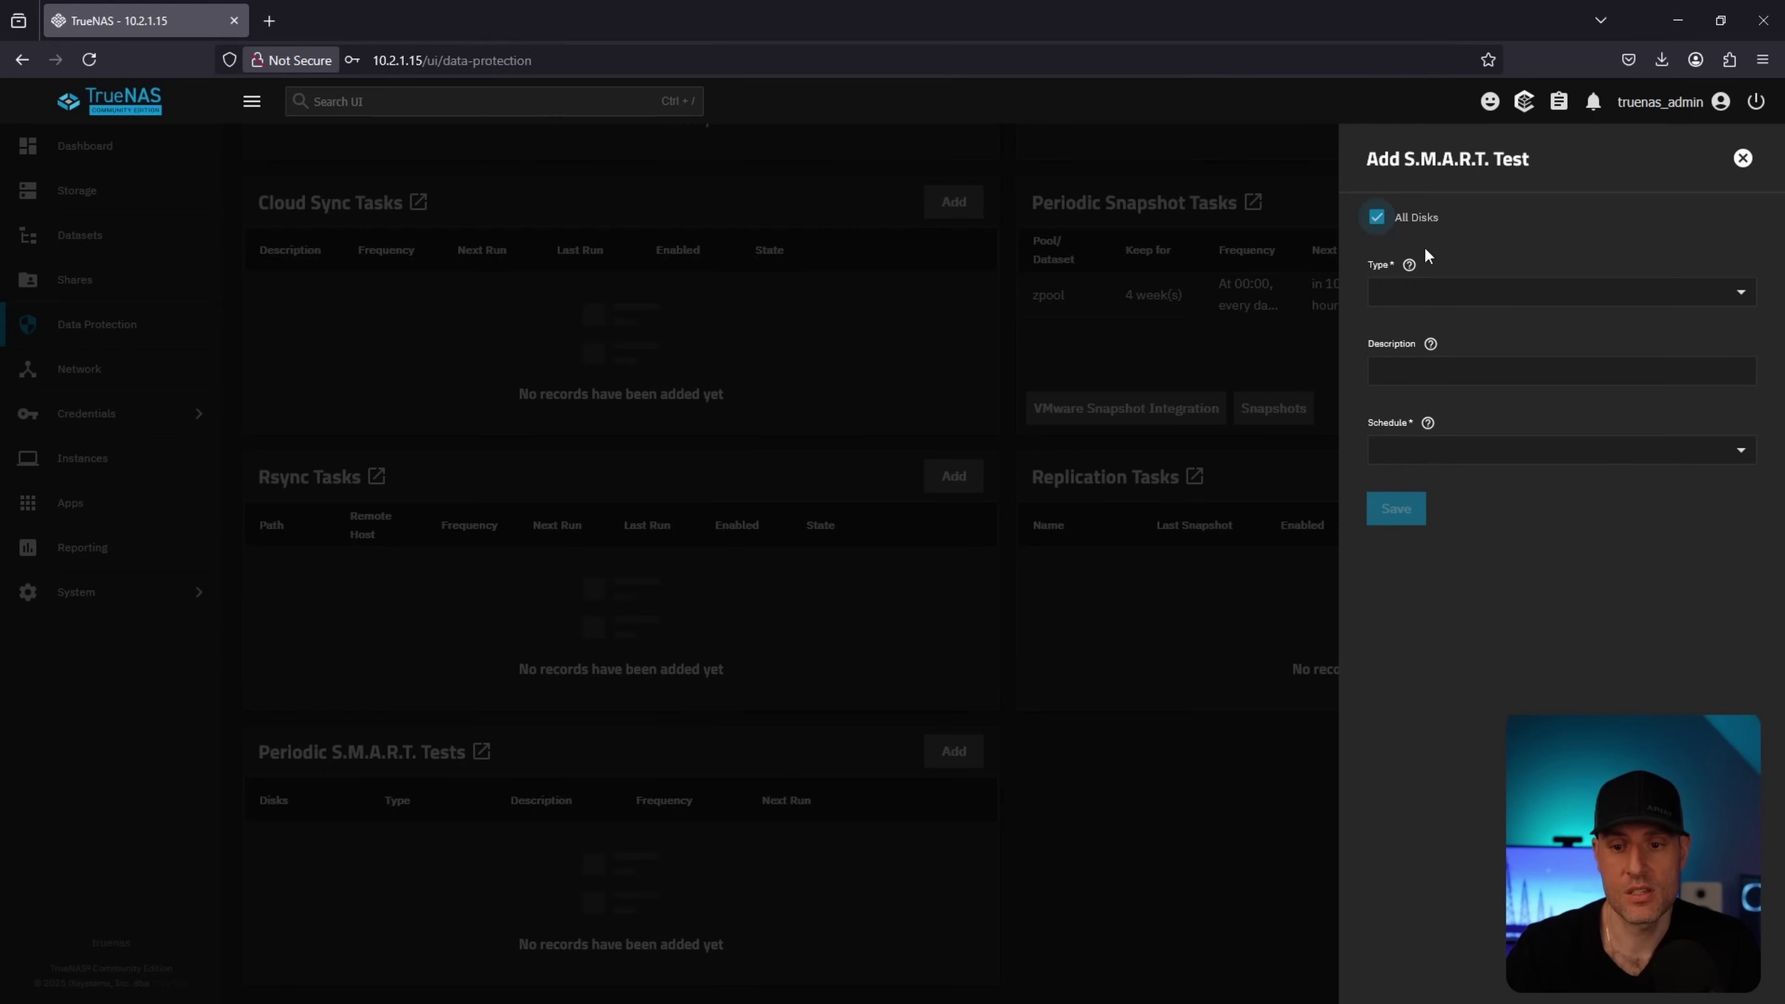
left_click(1446, 294)
left_click(1402, 329)
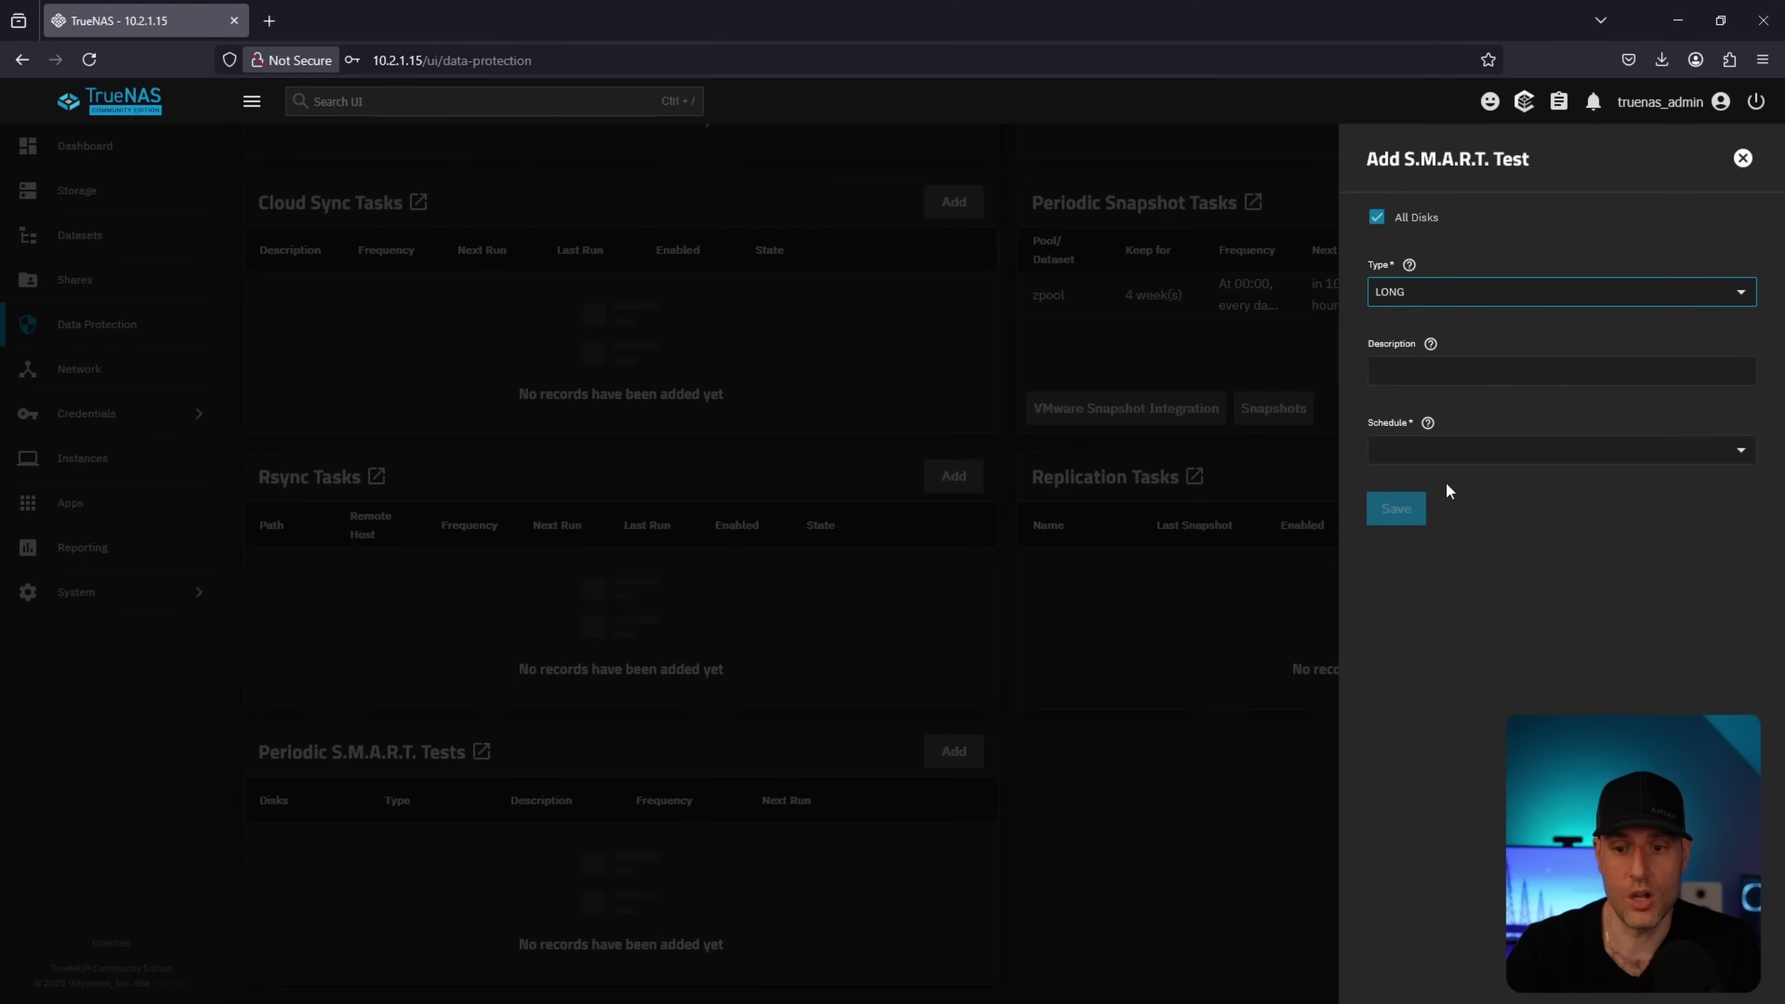
left_click(1442, 455)
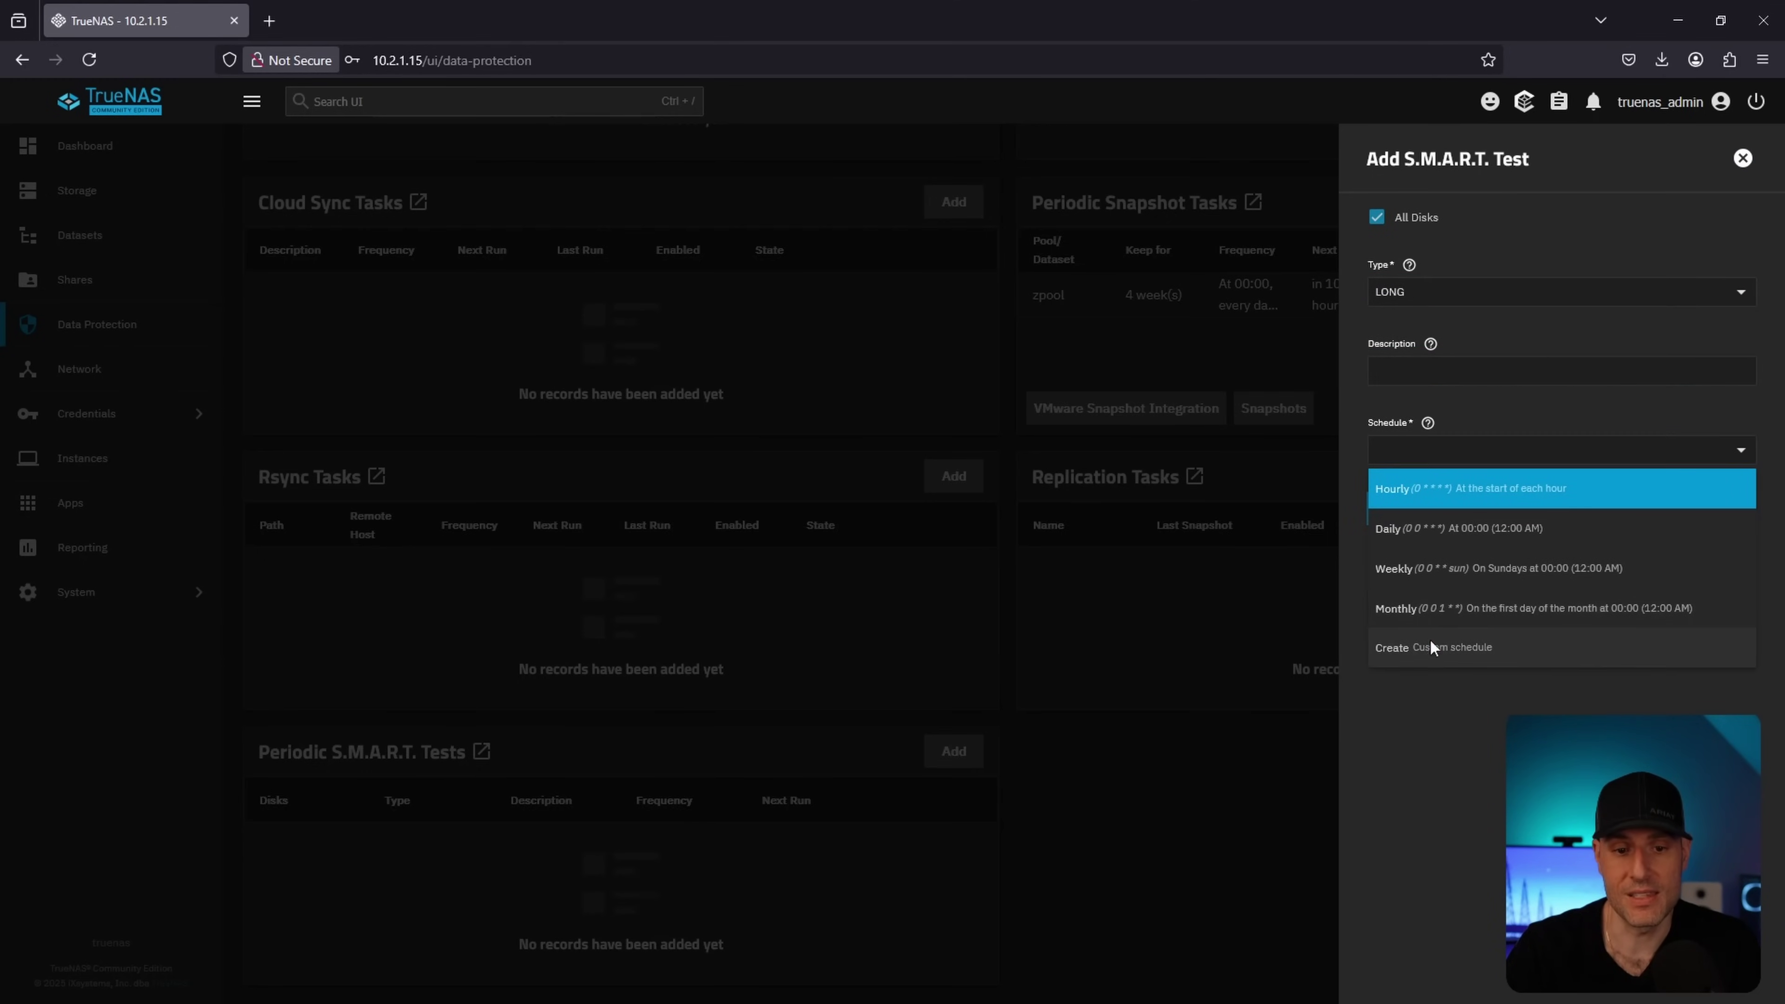
- Create a custom schedule for the long test with Saturday as the only weekday, January, April, July and October, and day of month 2
left_click(1429, 646)
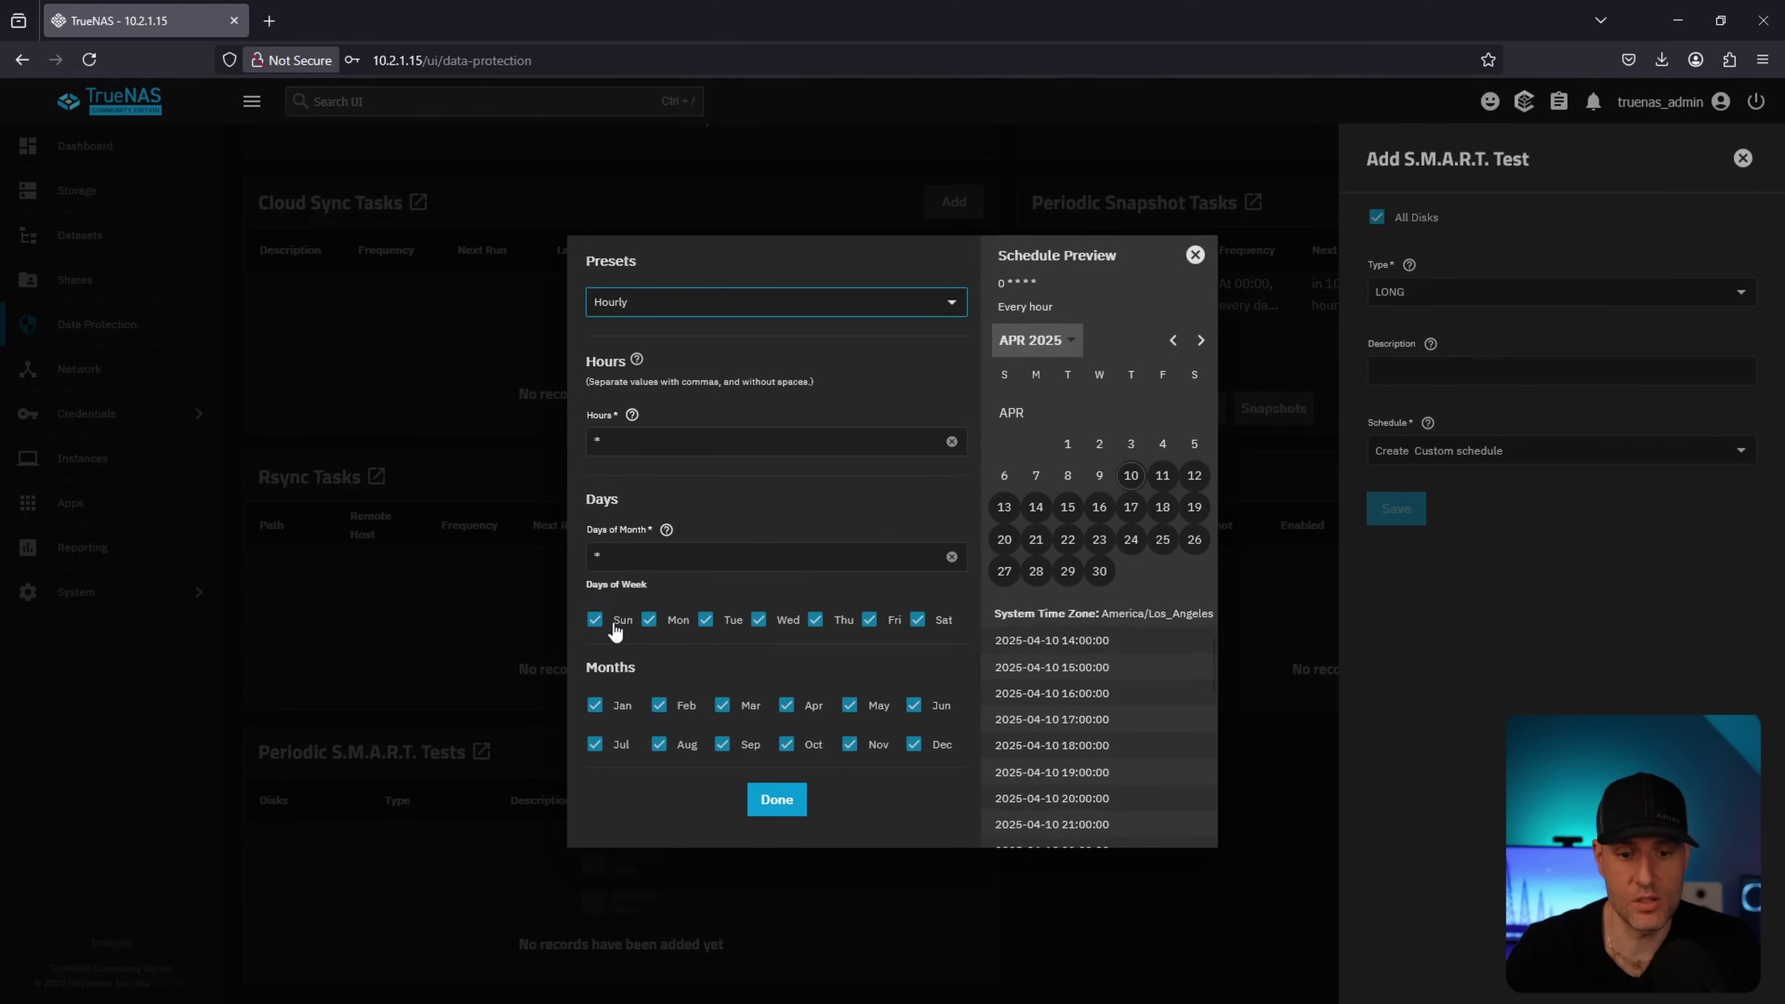
left_click(596, 620)
left_click(706, 620)
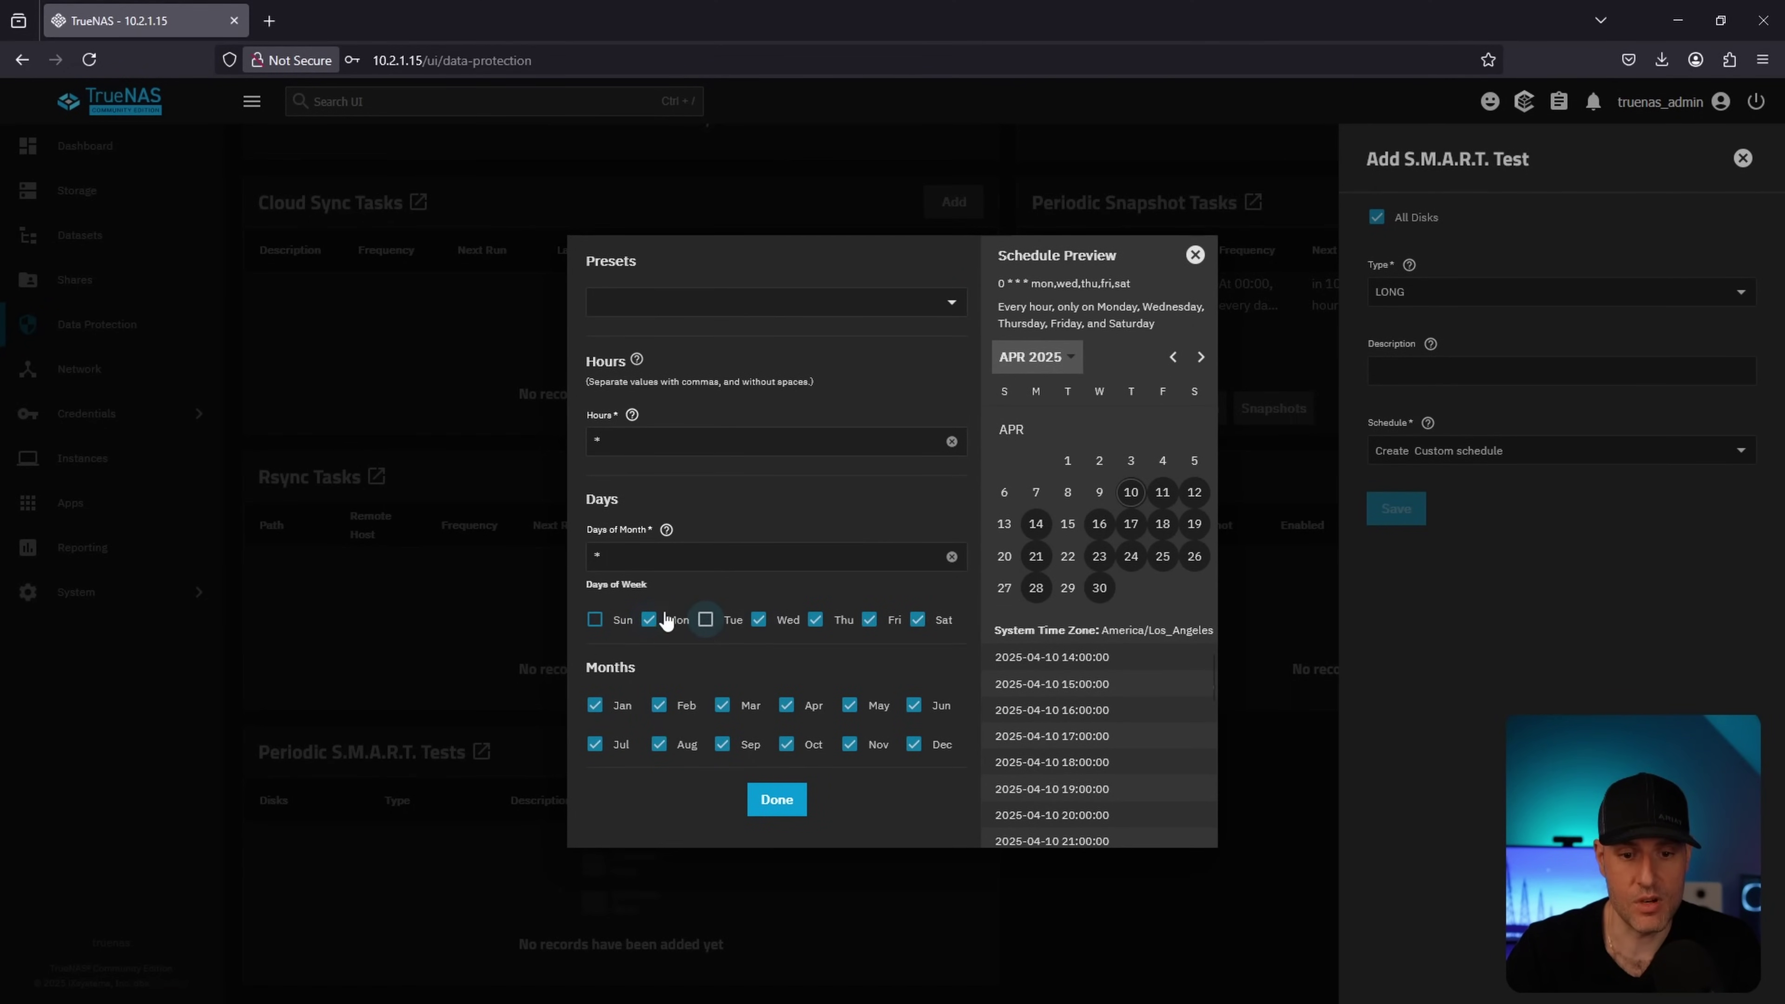
left_click(649, 619)
left_click(758, 620)
left_click(815, 620)
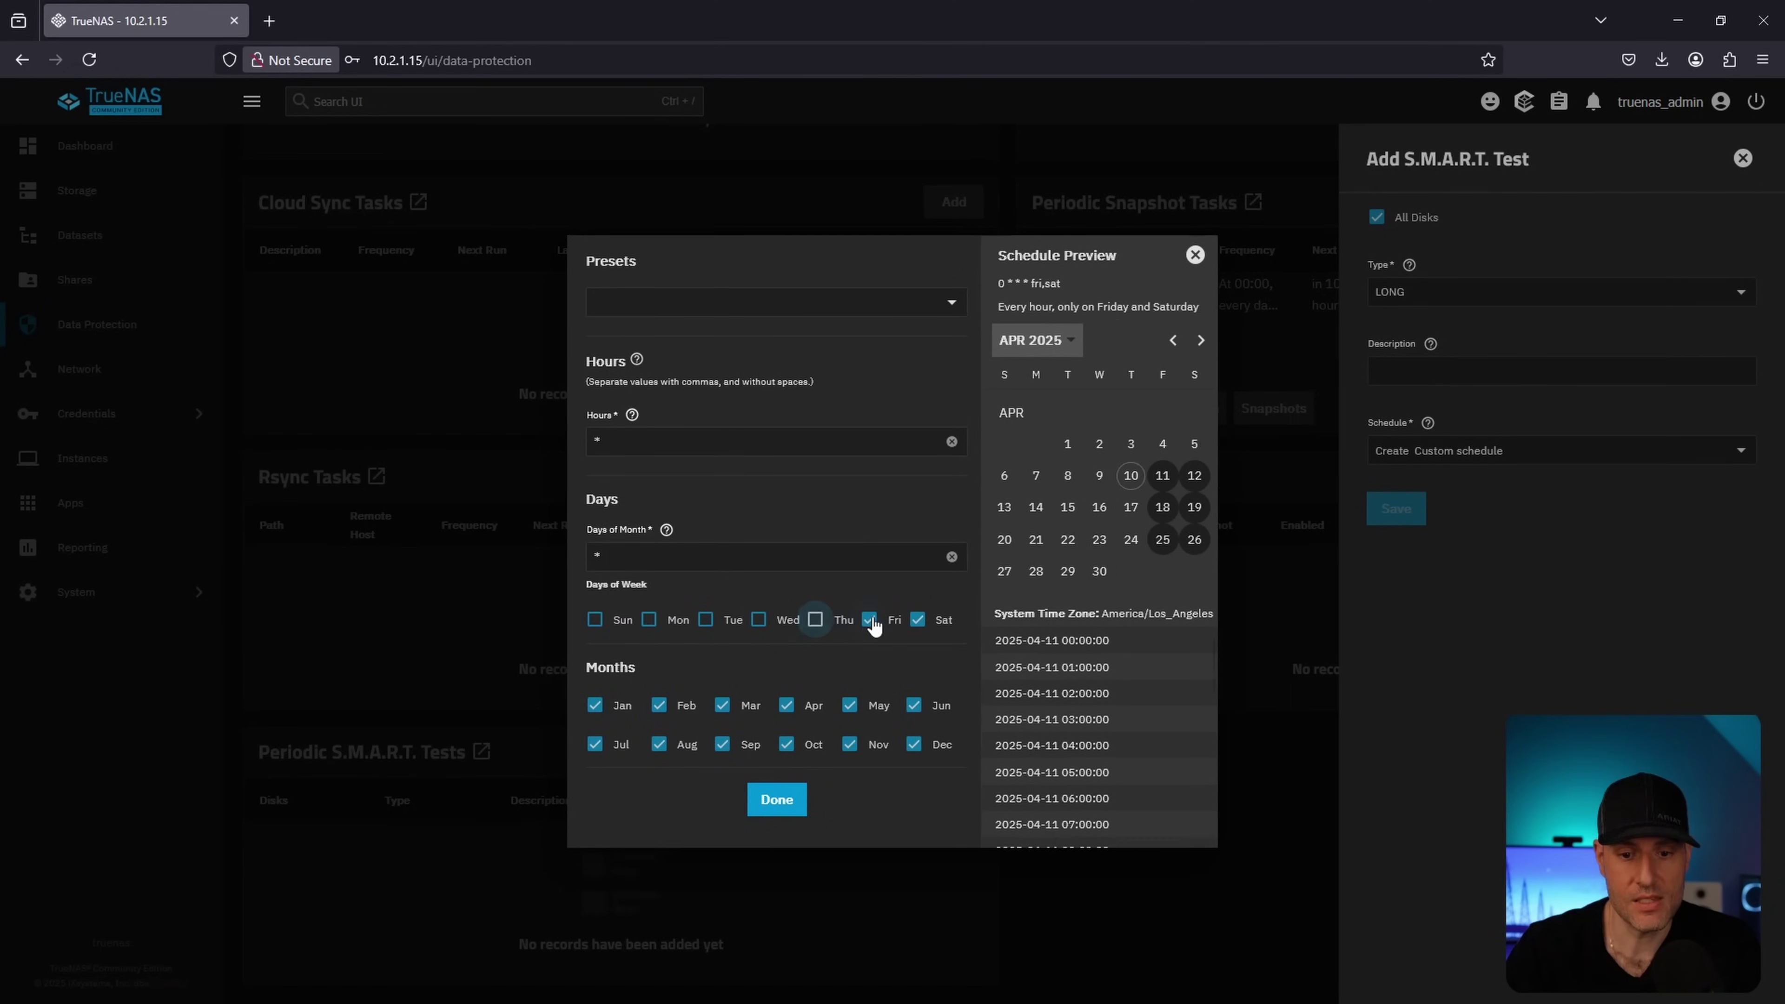
left_click(869, 619)
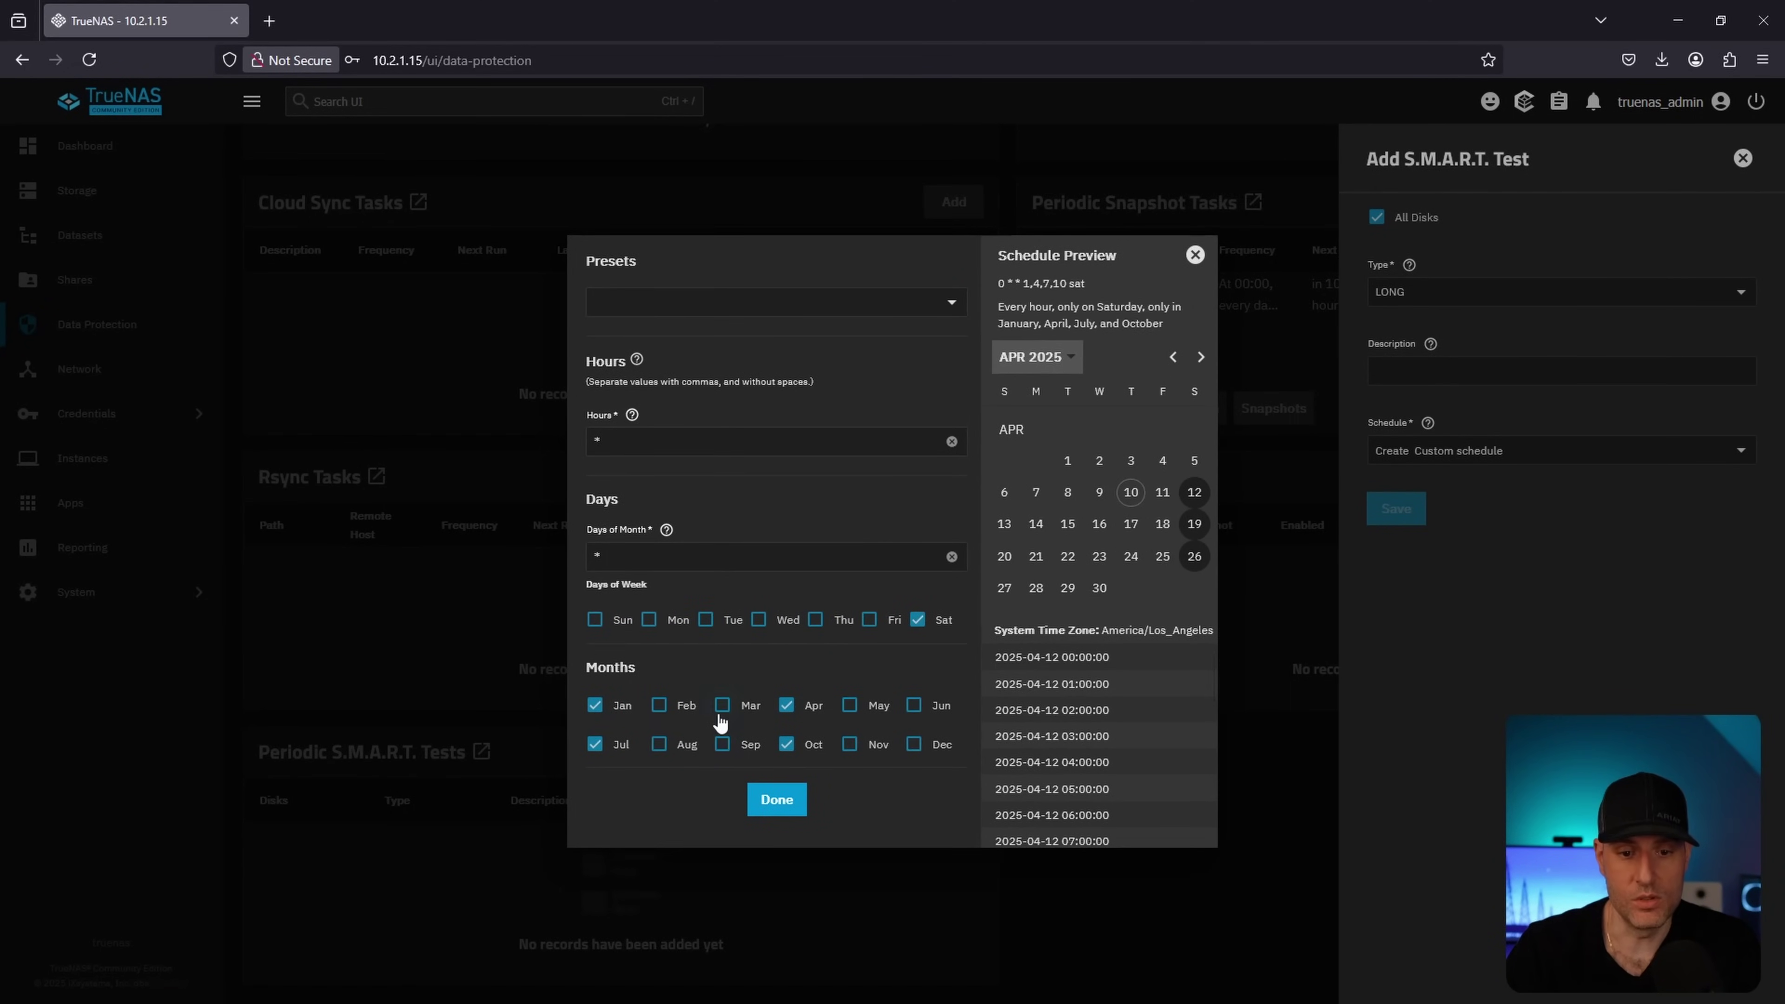
double_click(633, 558)
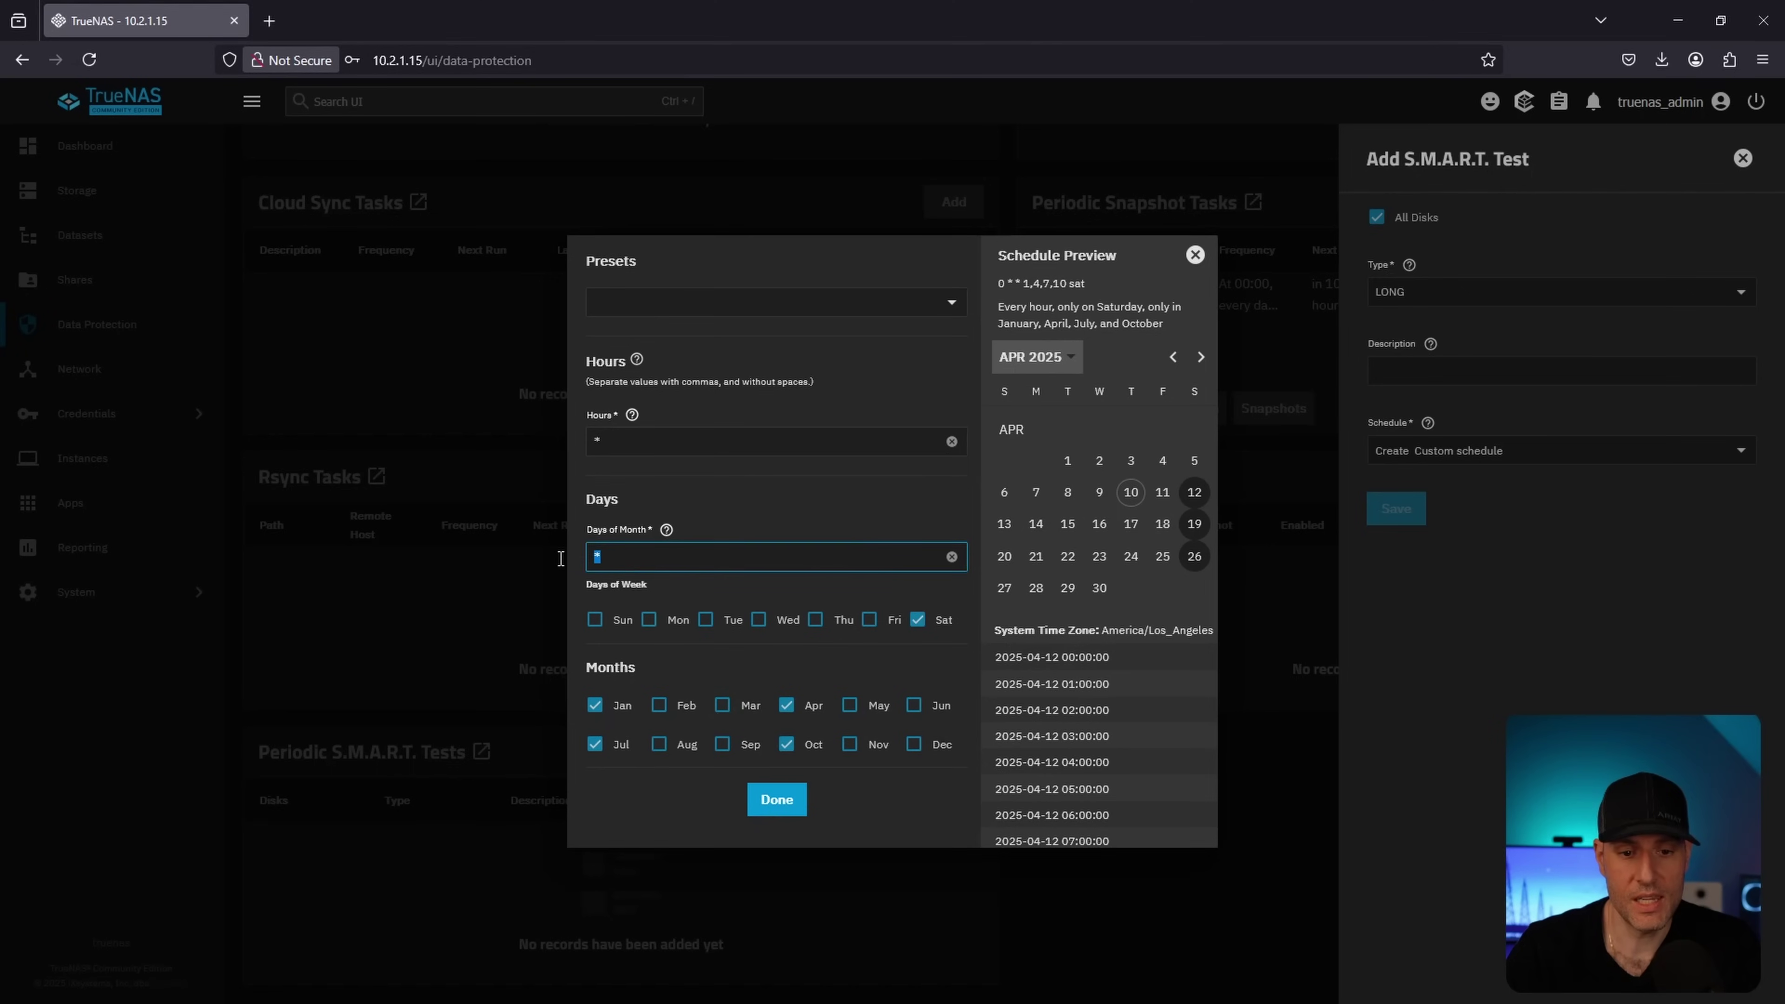
type("2")
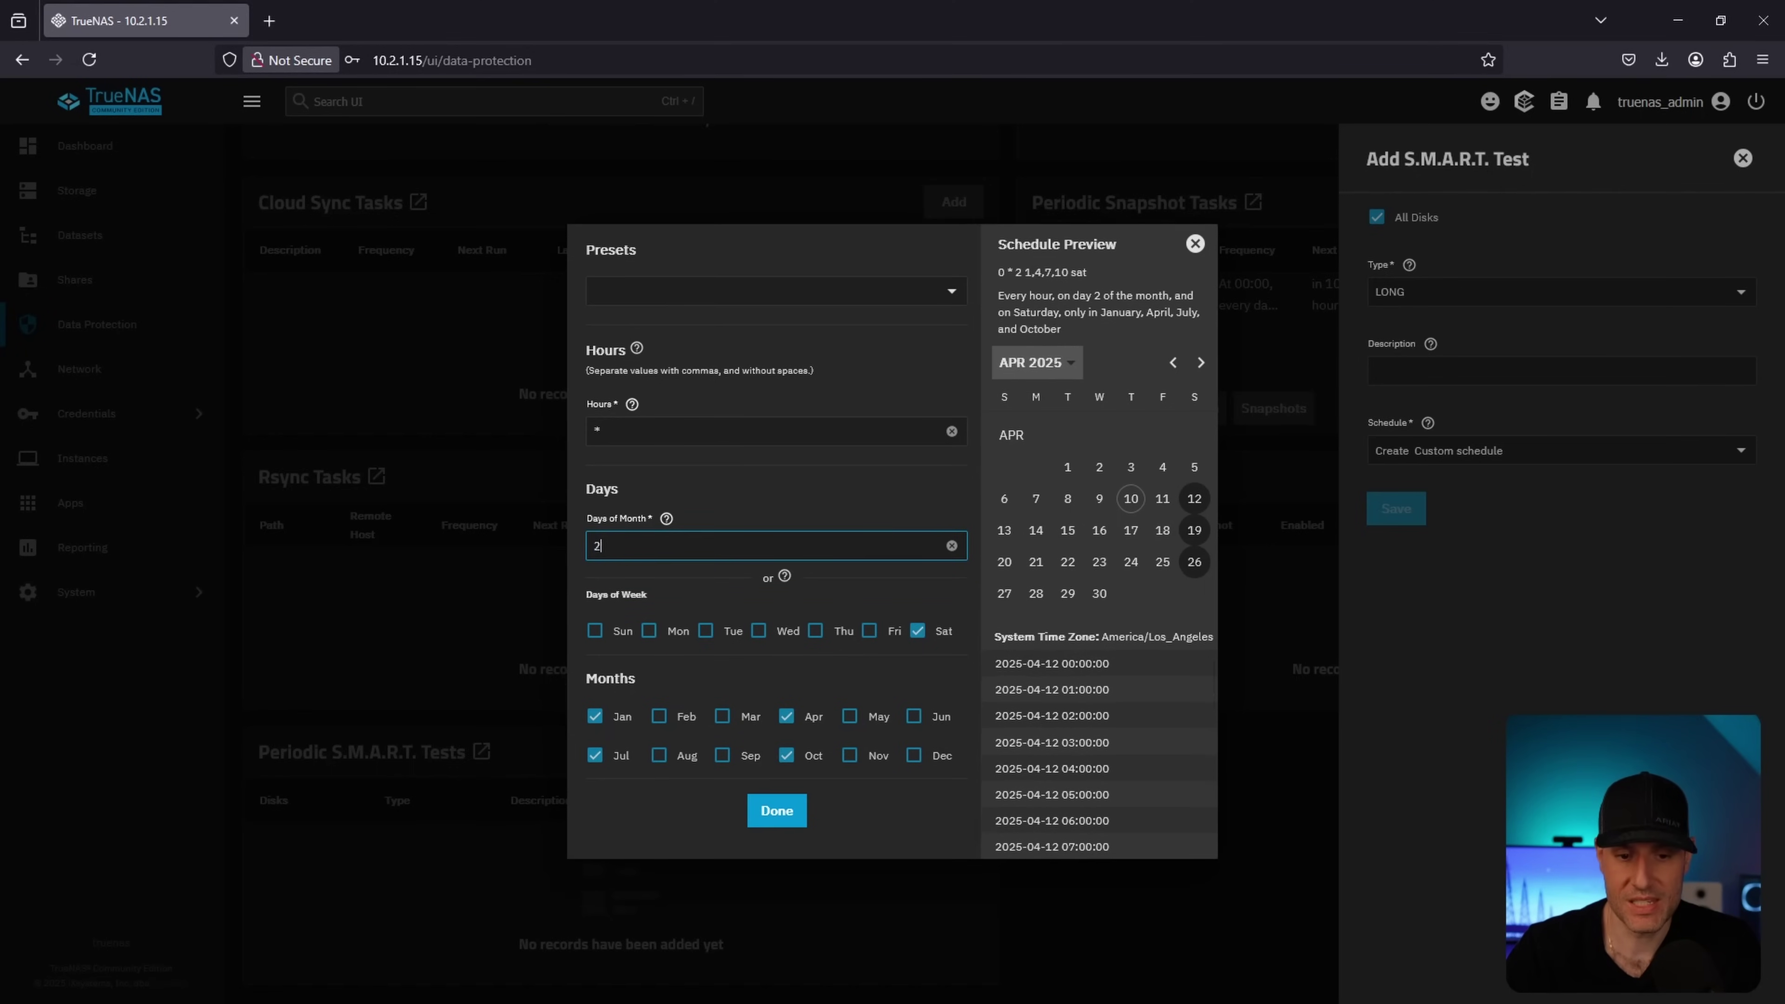
left_click(826, 496)
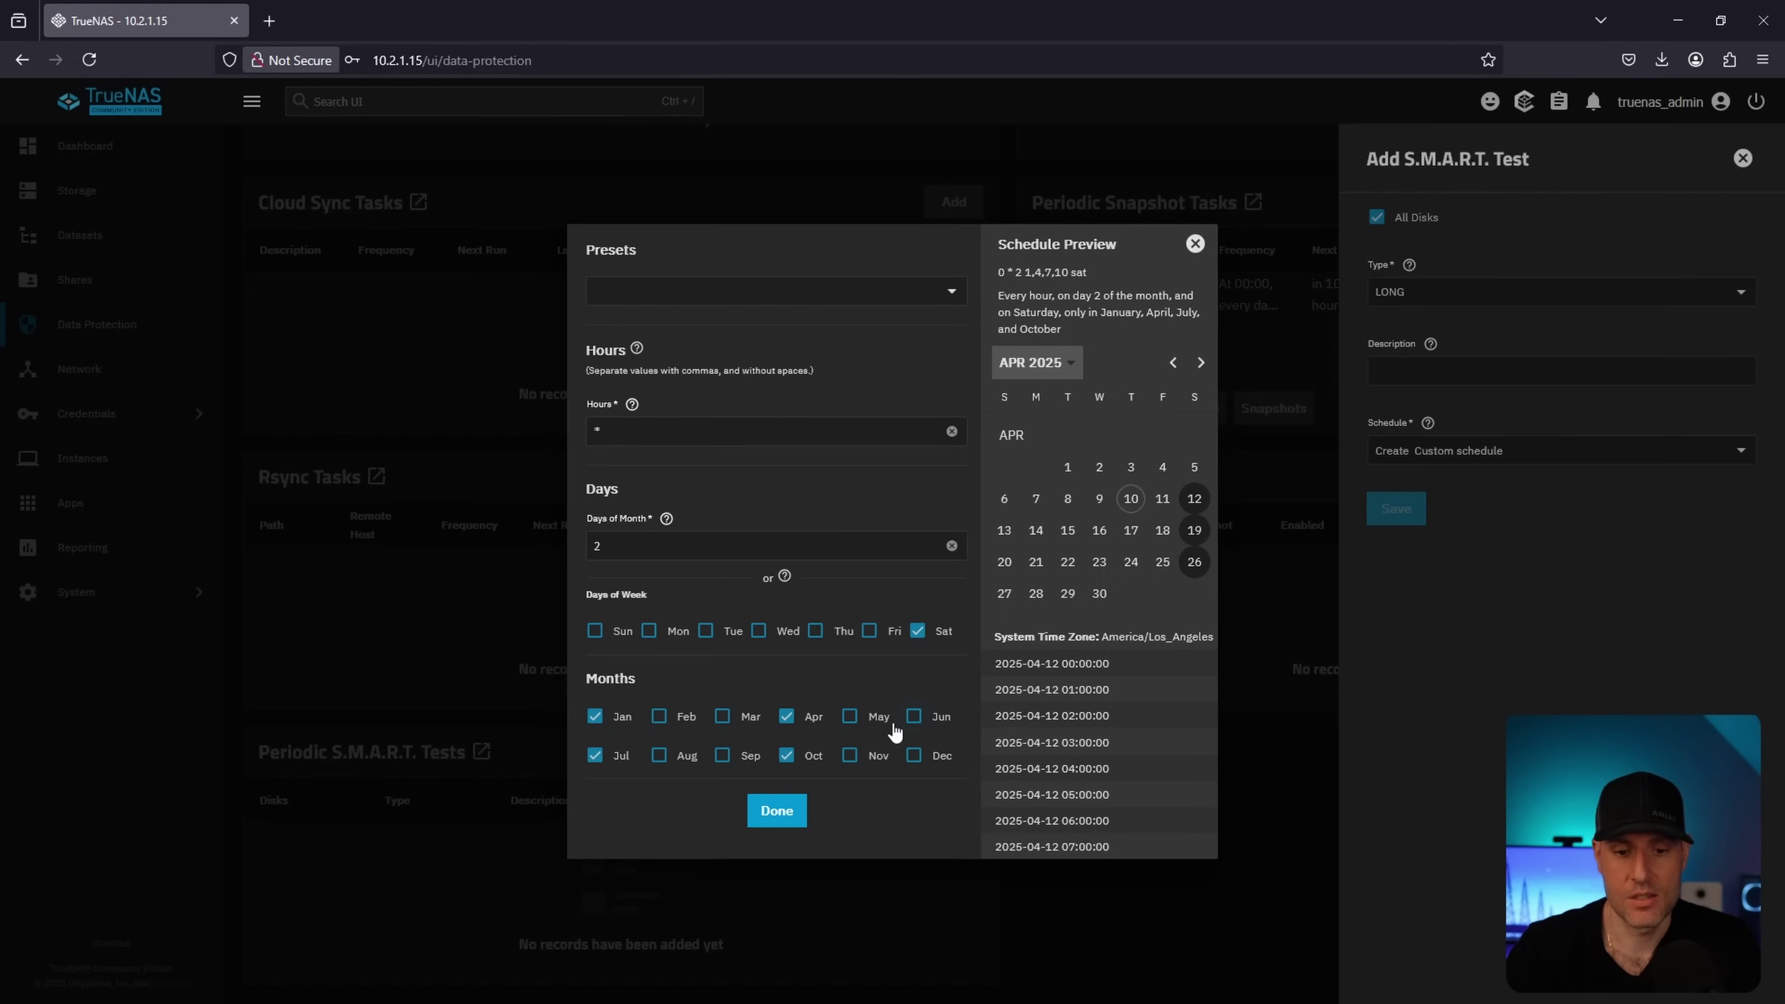
left_click(775, 814)
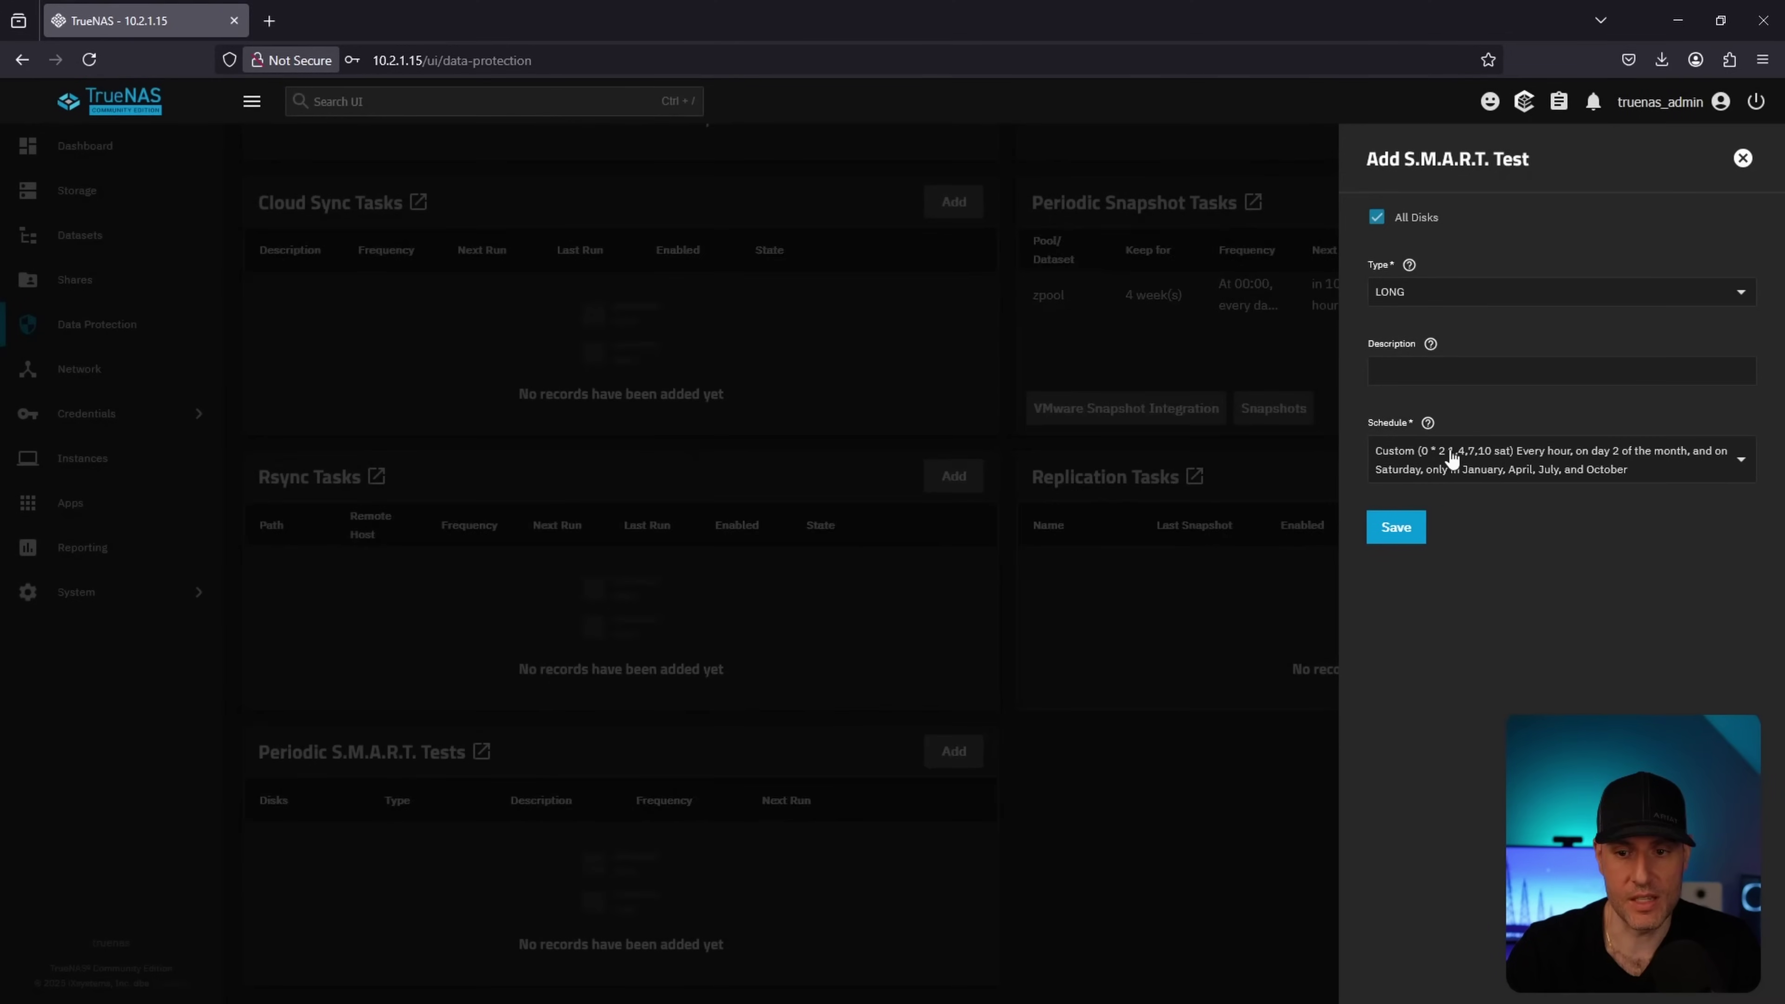
- Describe the S.M.A.R.T. test as "Long SMART Test" and save it
left_click(1447, 372)
type("Long SMART Test")
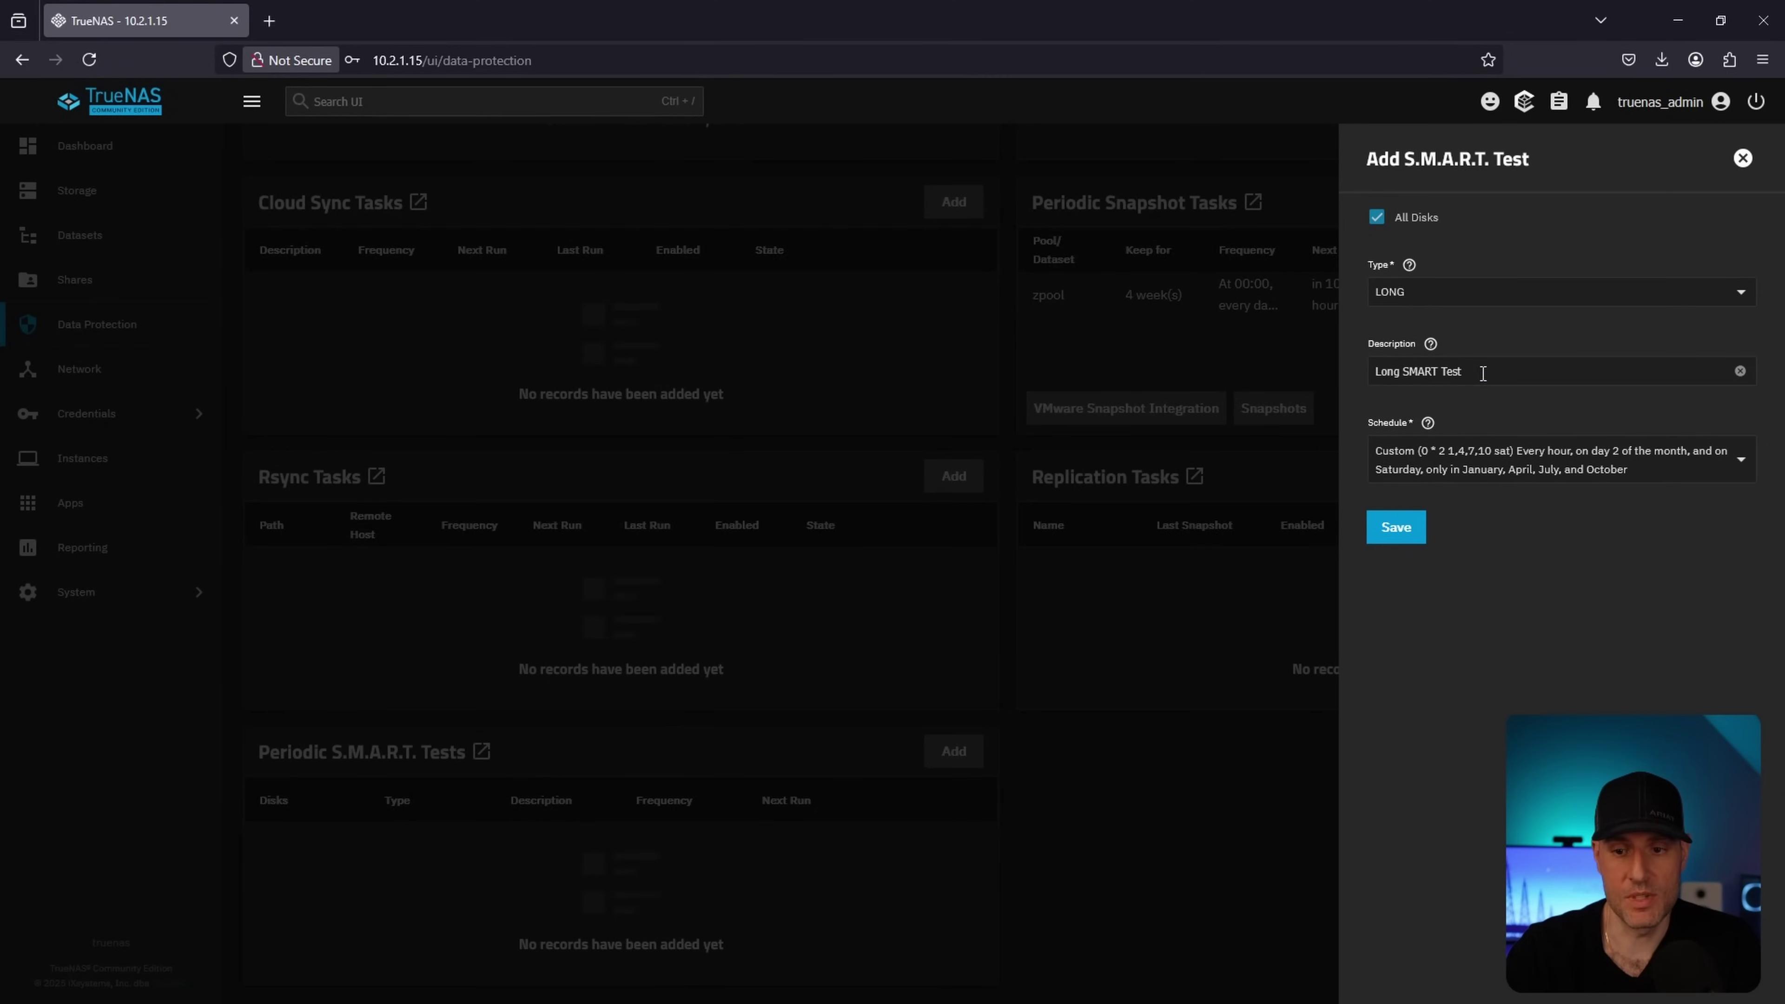
left_click(1412, 537)
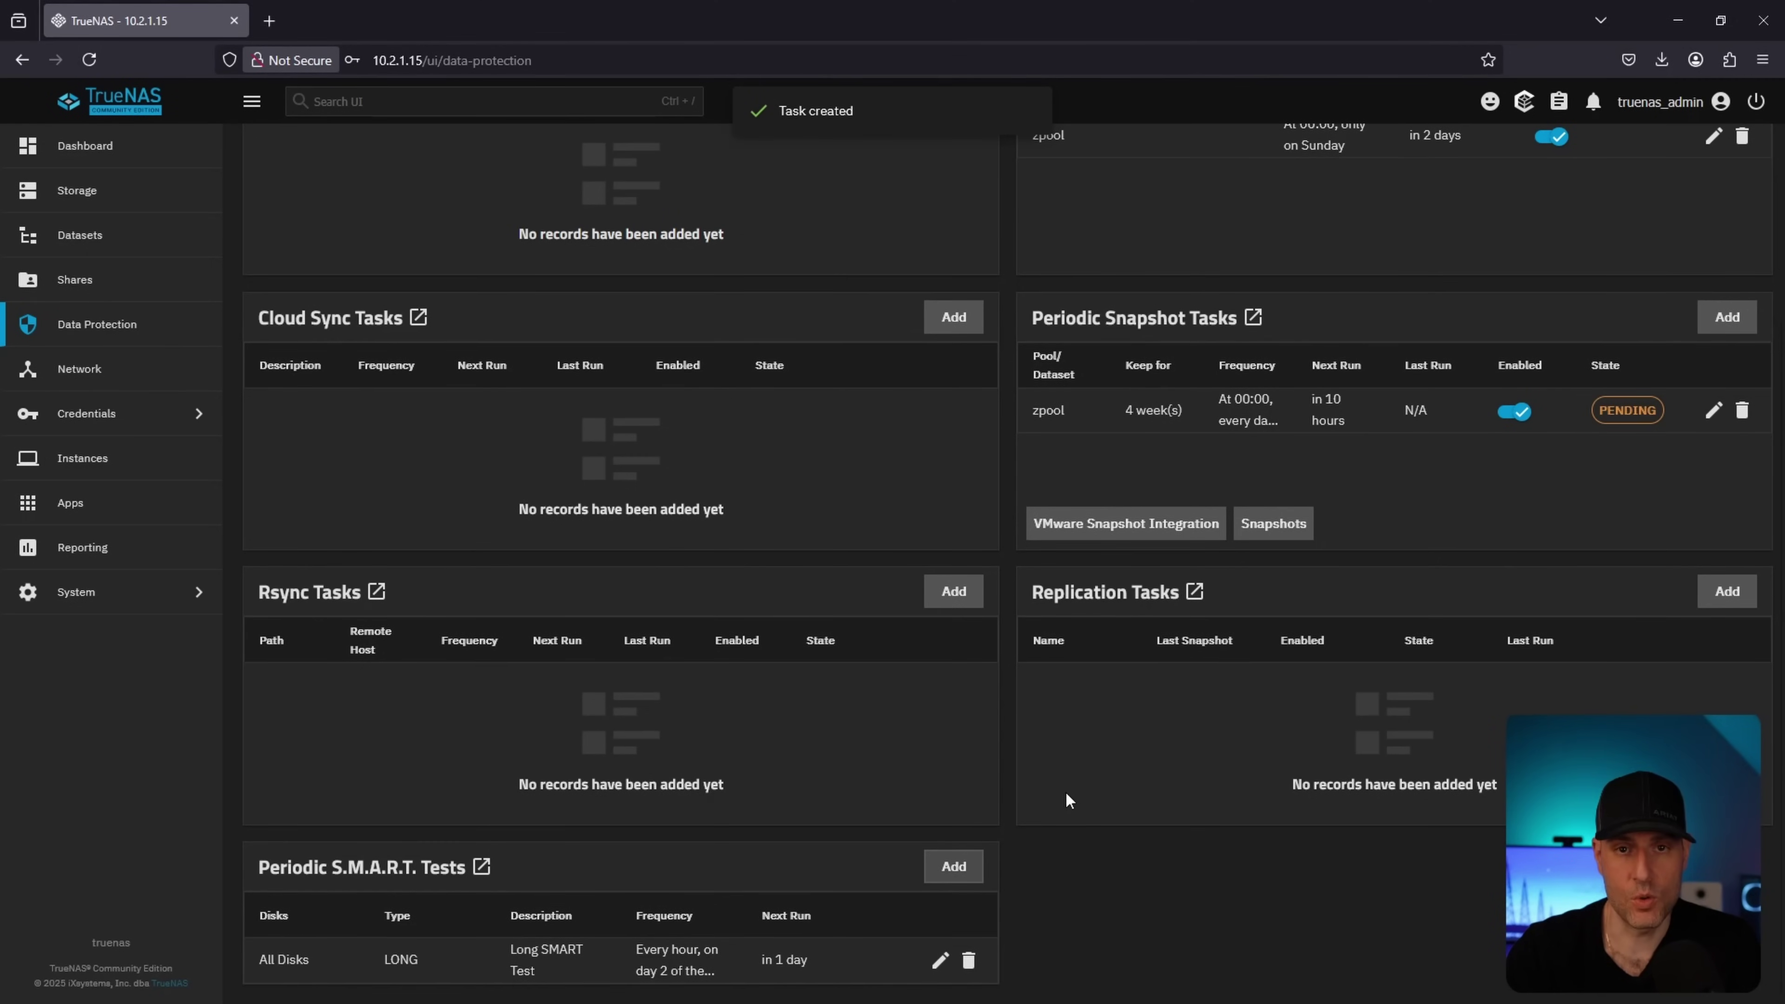
- Add a weekly SHORT S.M.A.R.T. test for all disks, described as "Short SMART Test", and save it
left_click(955, 869)
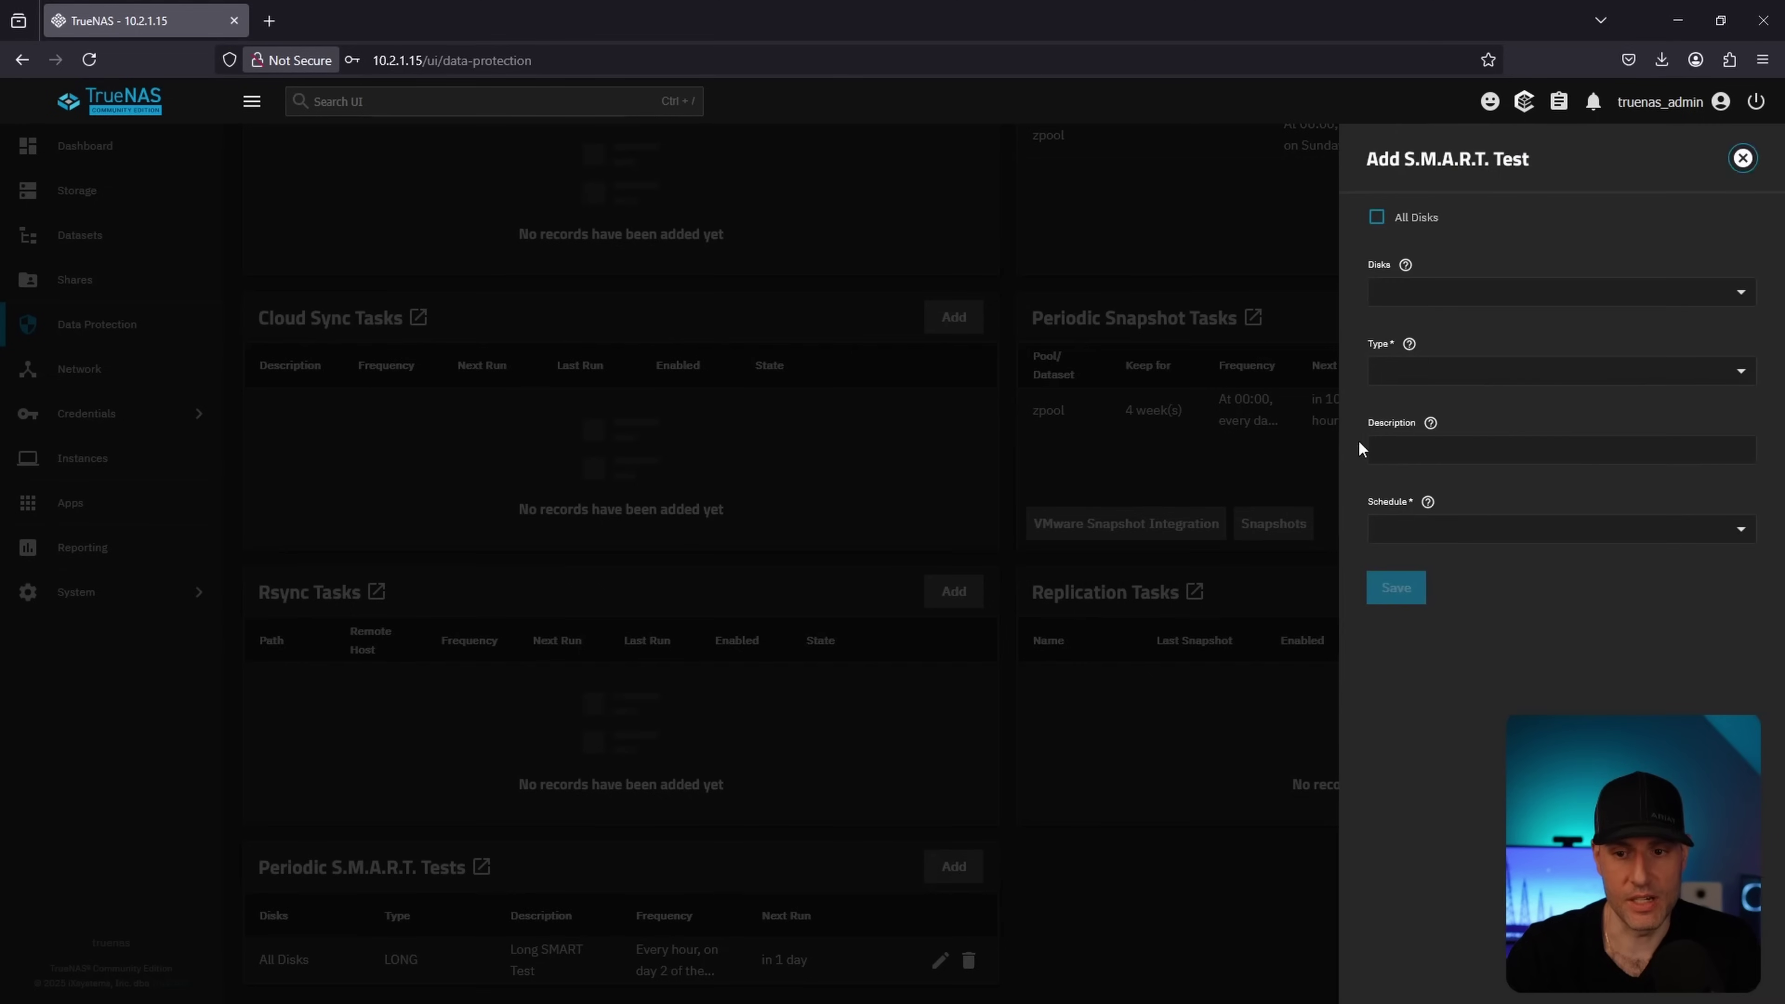
left_click(1384, 220)
left_click(1425, 294)
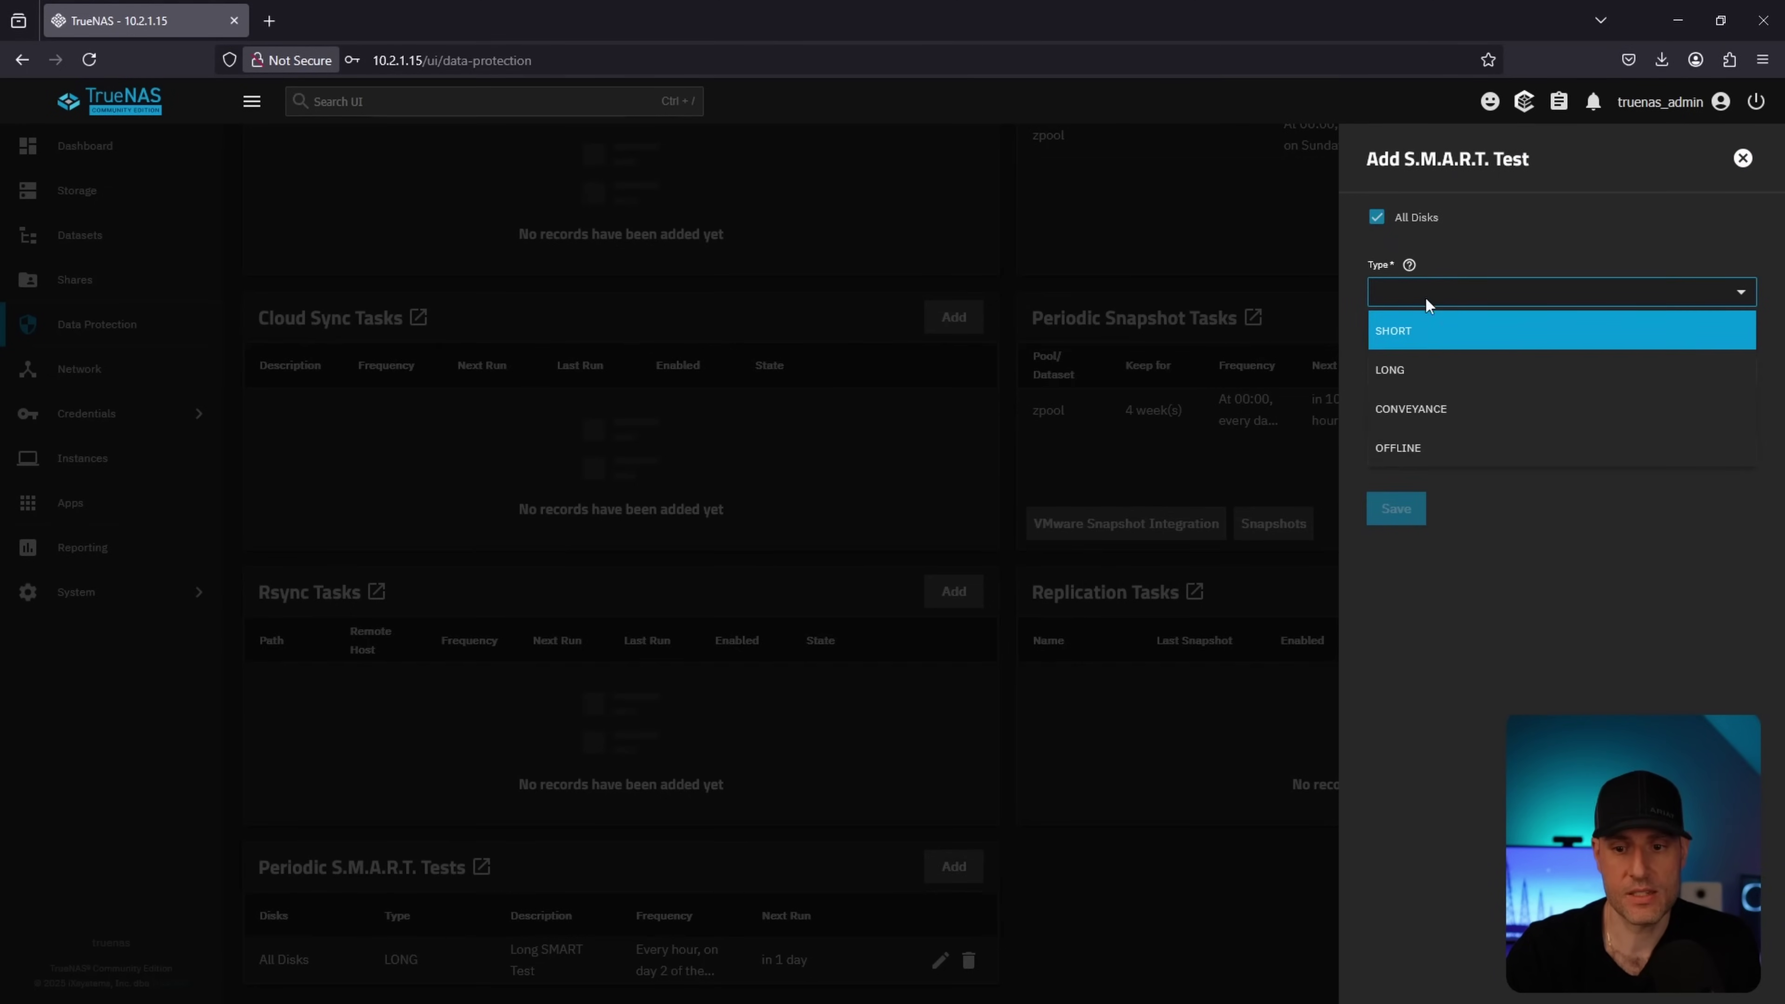
left_click(1406, 330)
left_click(1414, 450)
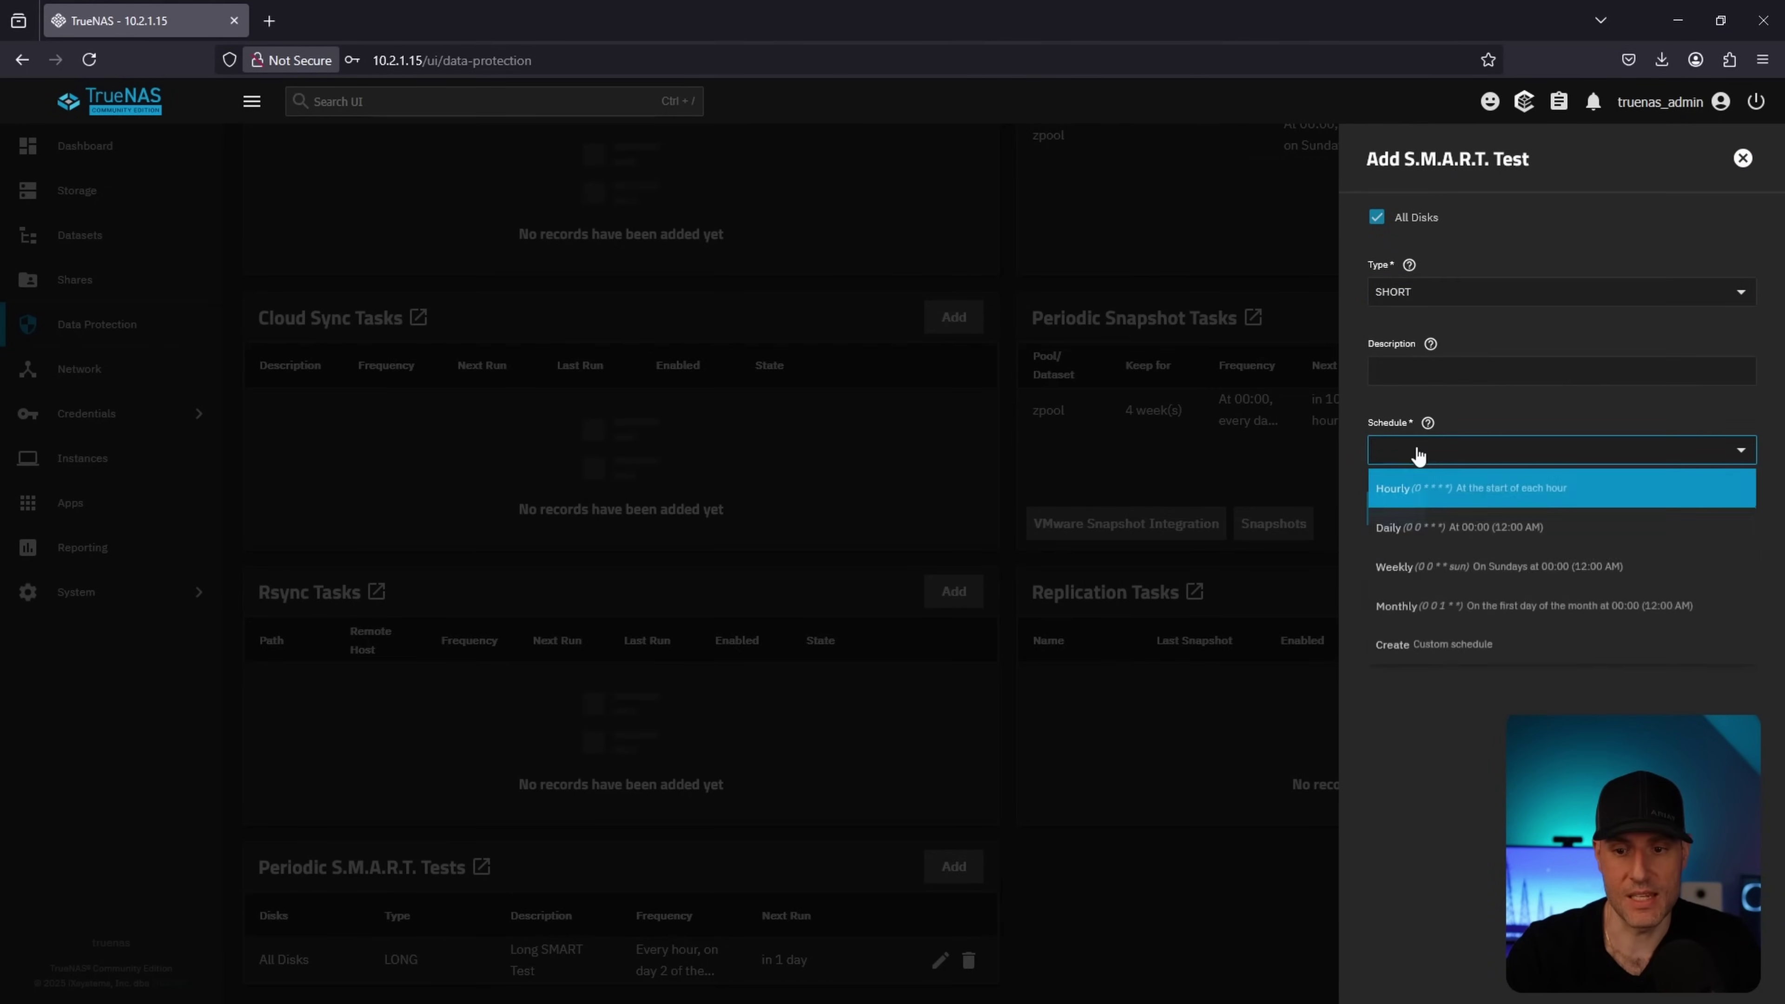
left_click(1426, 569)
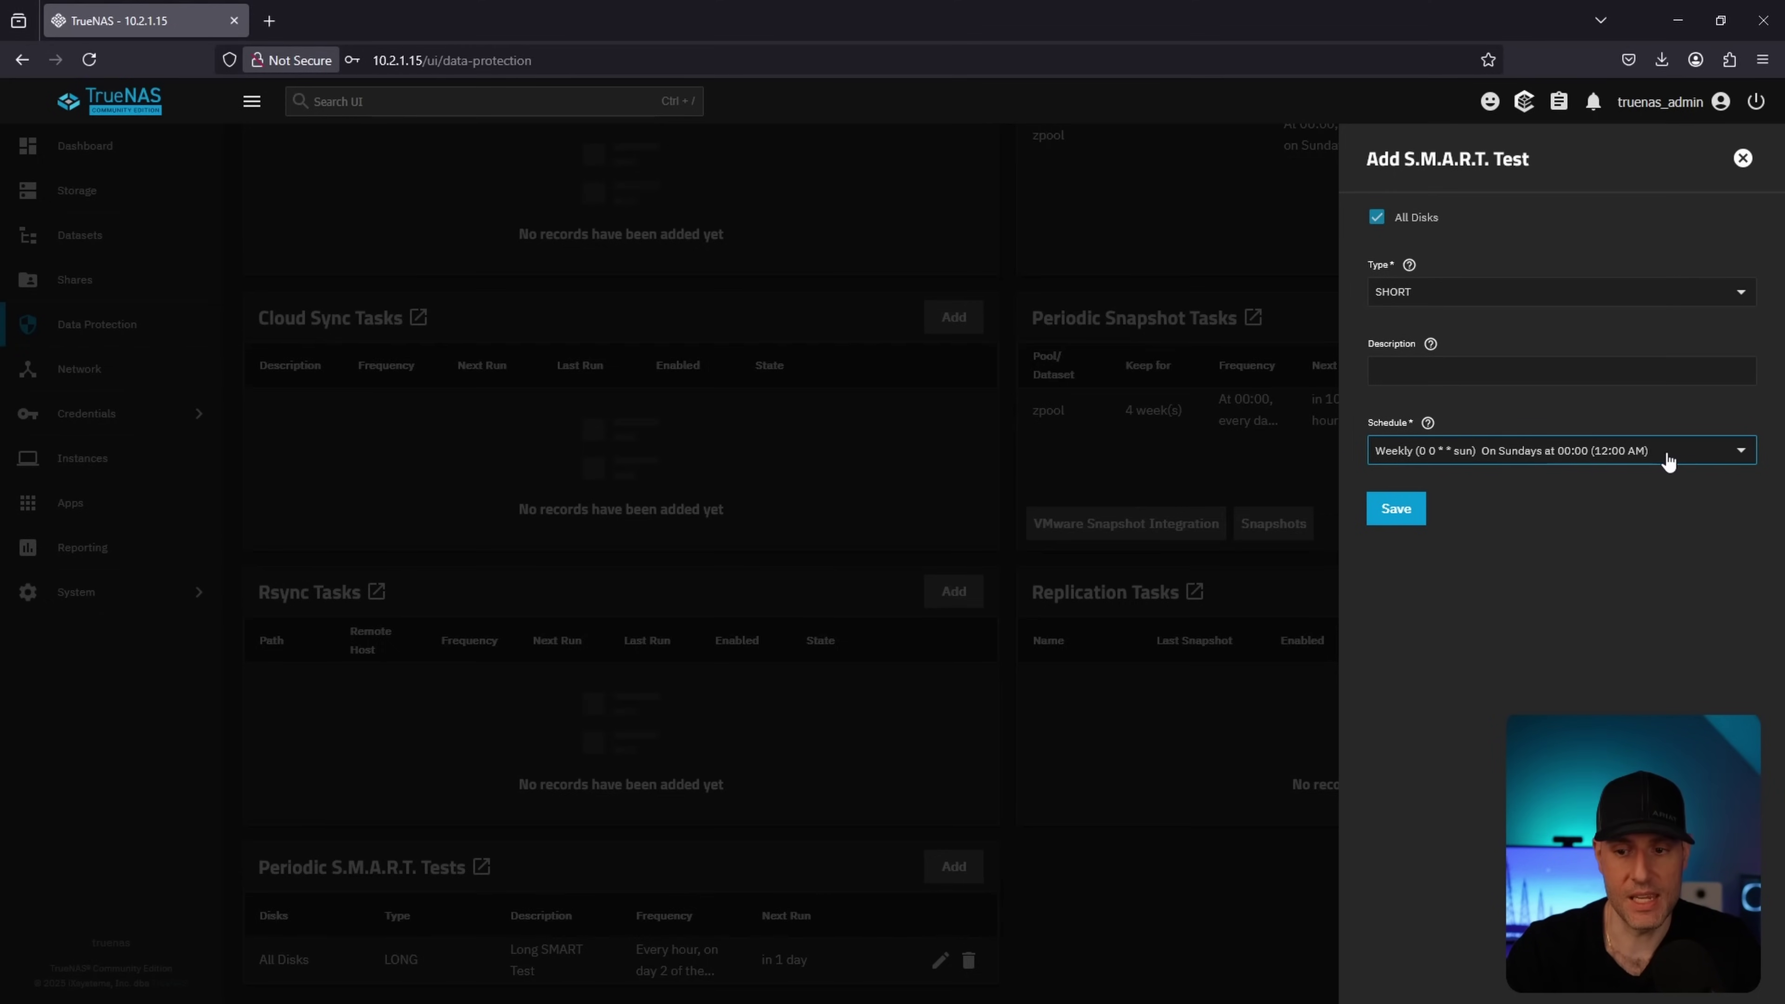
left_click(1396, 508)
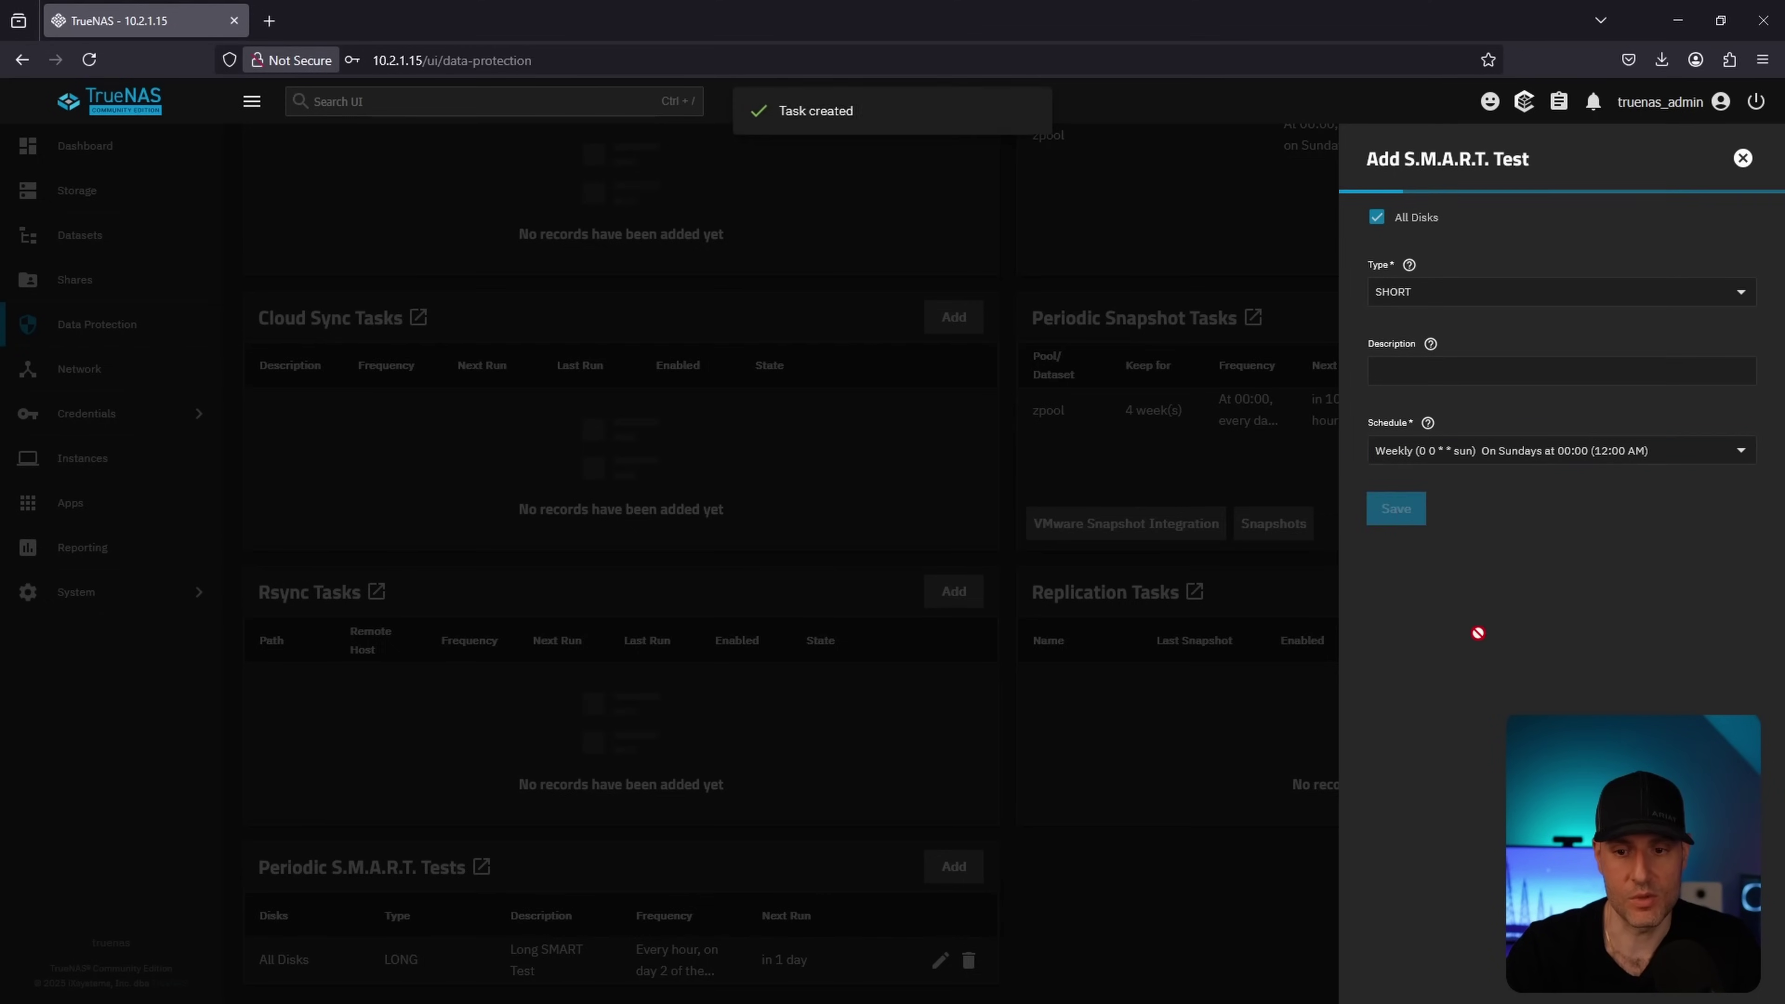
scroll(1206, 861, "down", 1)
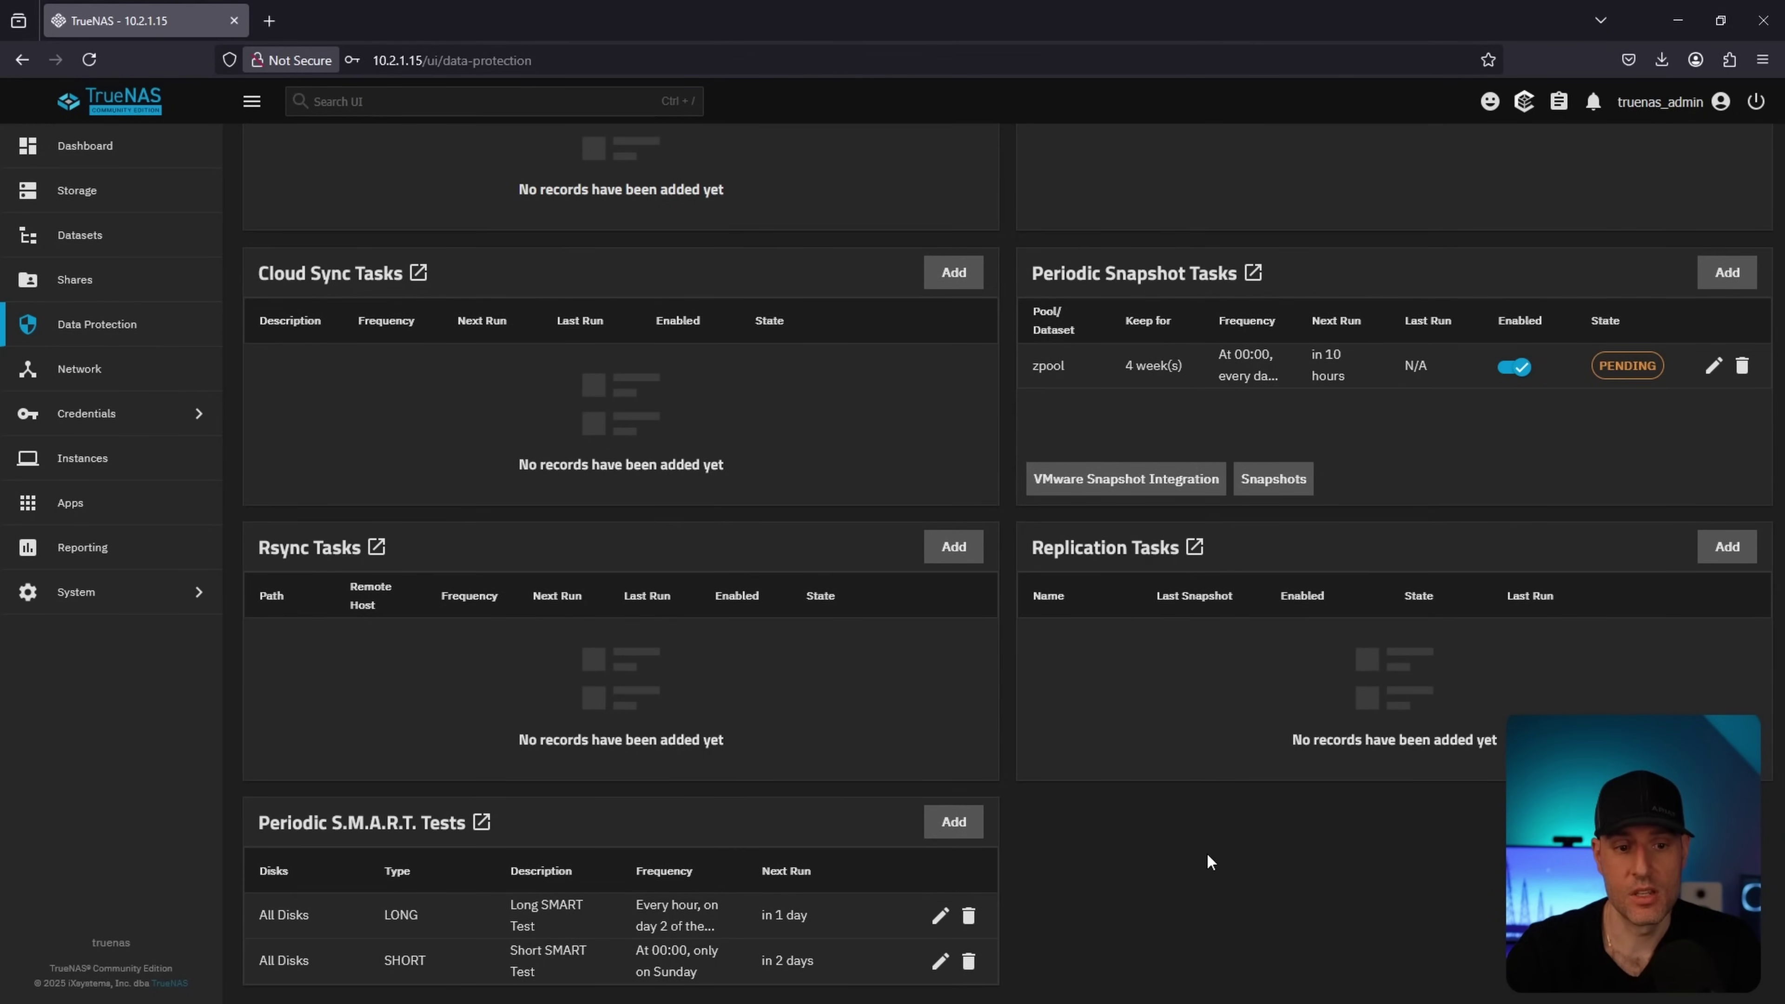
- Examine the source path, task settings and remote credentials options of a new TrueCloud backup task, leaving without saving
scroll(1205, 854, "up", 5)
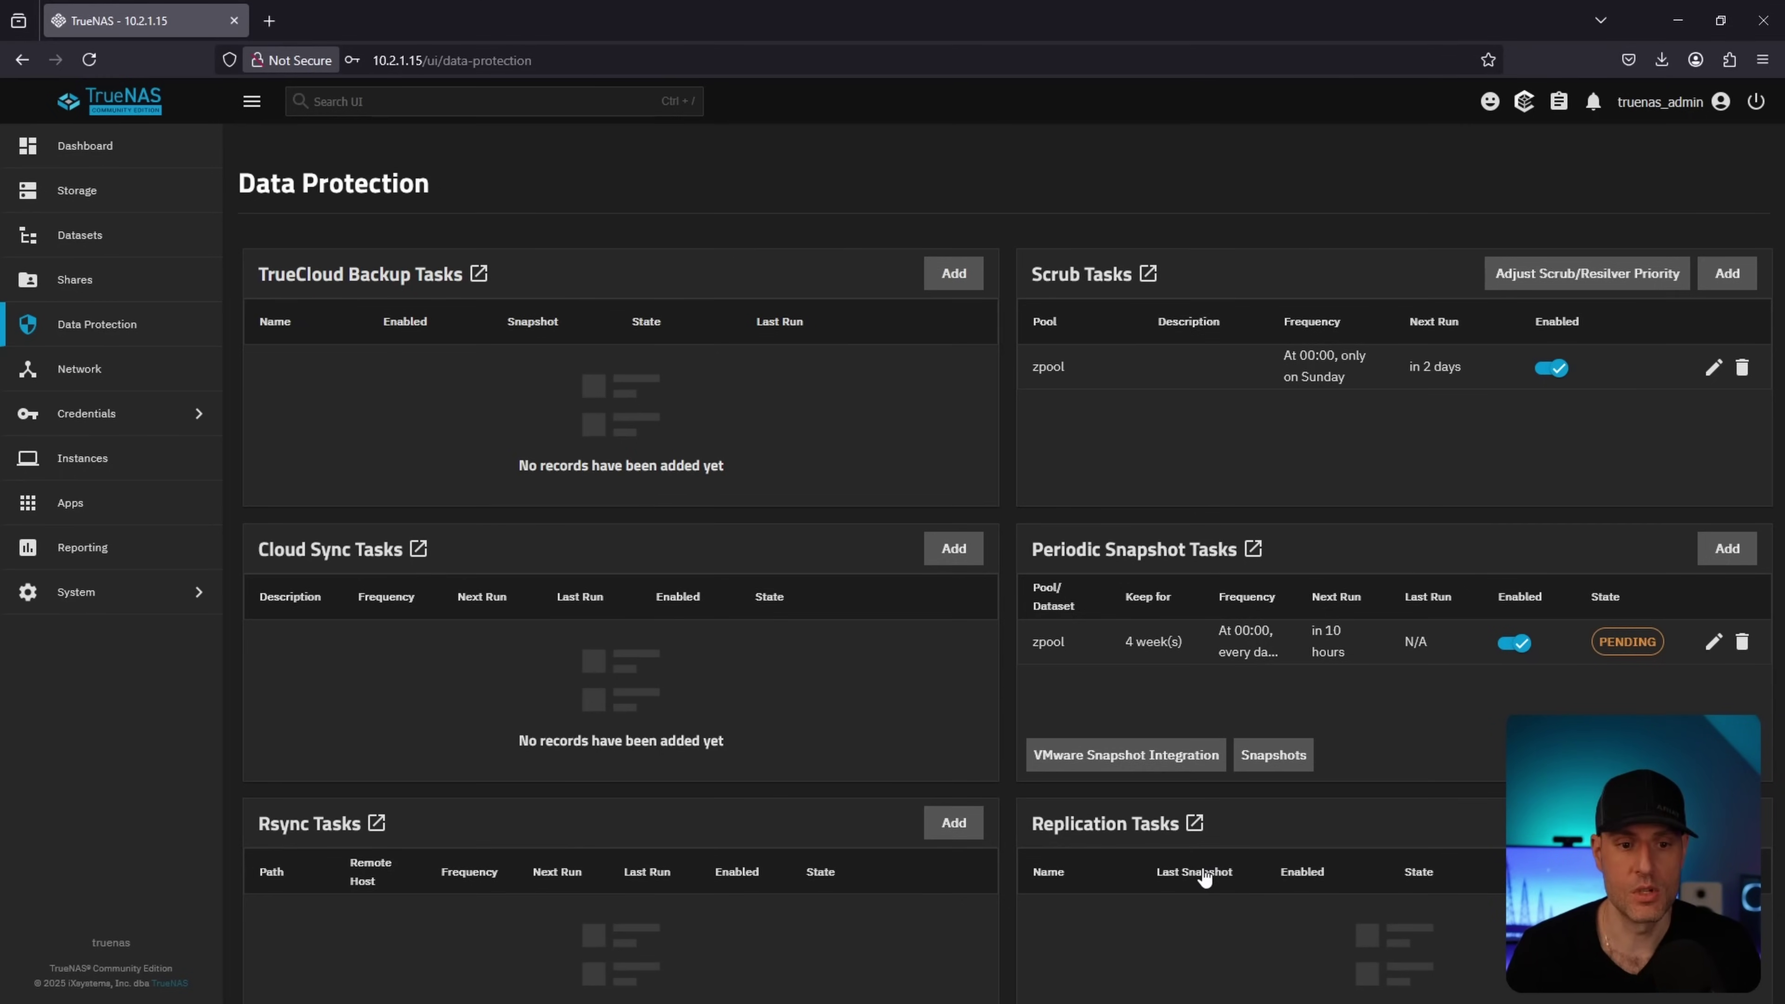
left_click(951, 276)
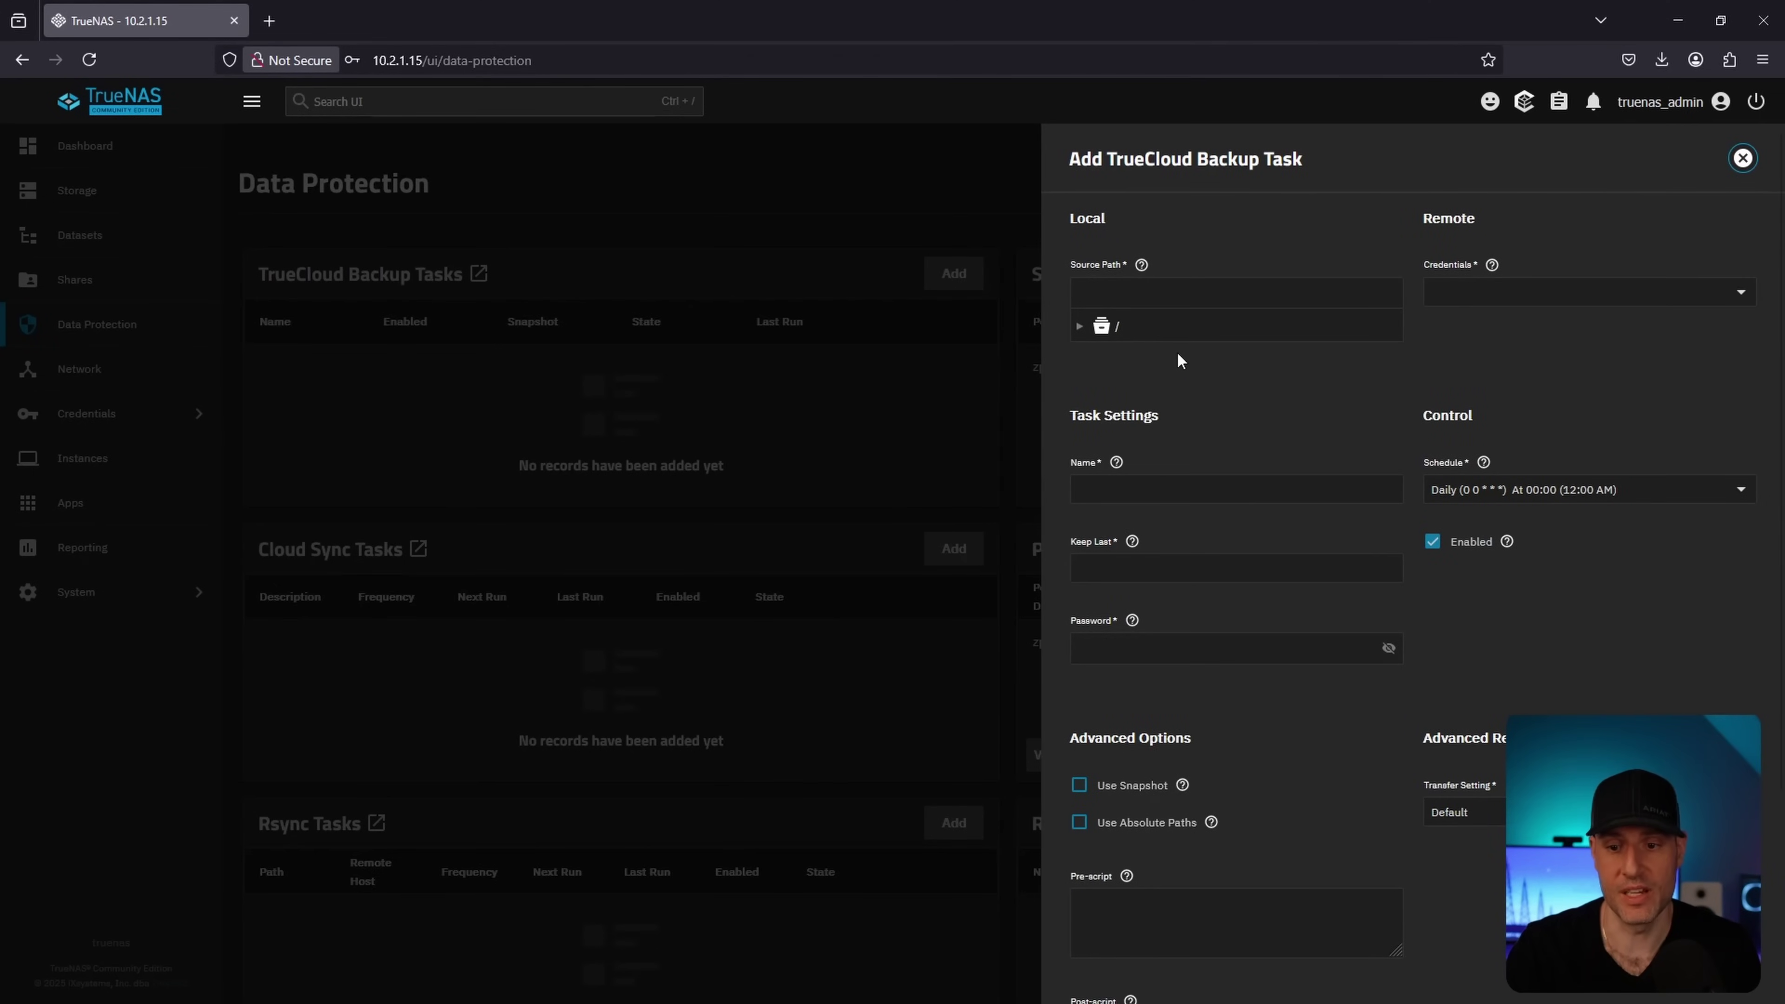
left_click(1081, 327)
scroll(1473, 413, "down", 4)
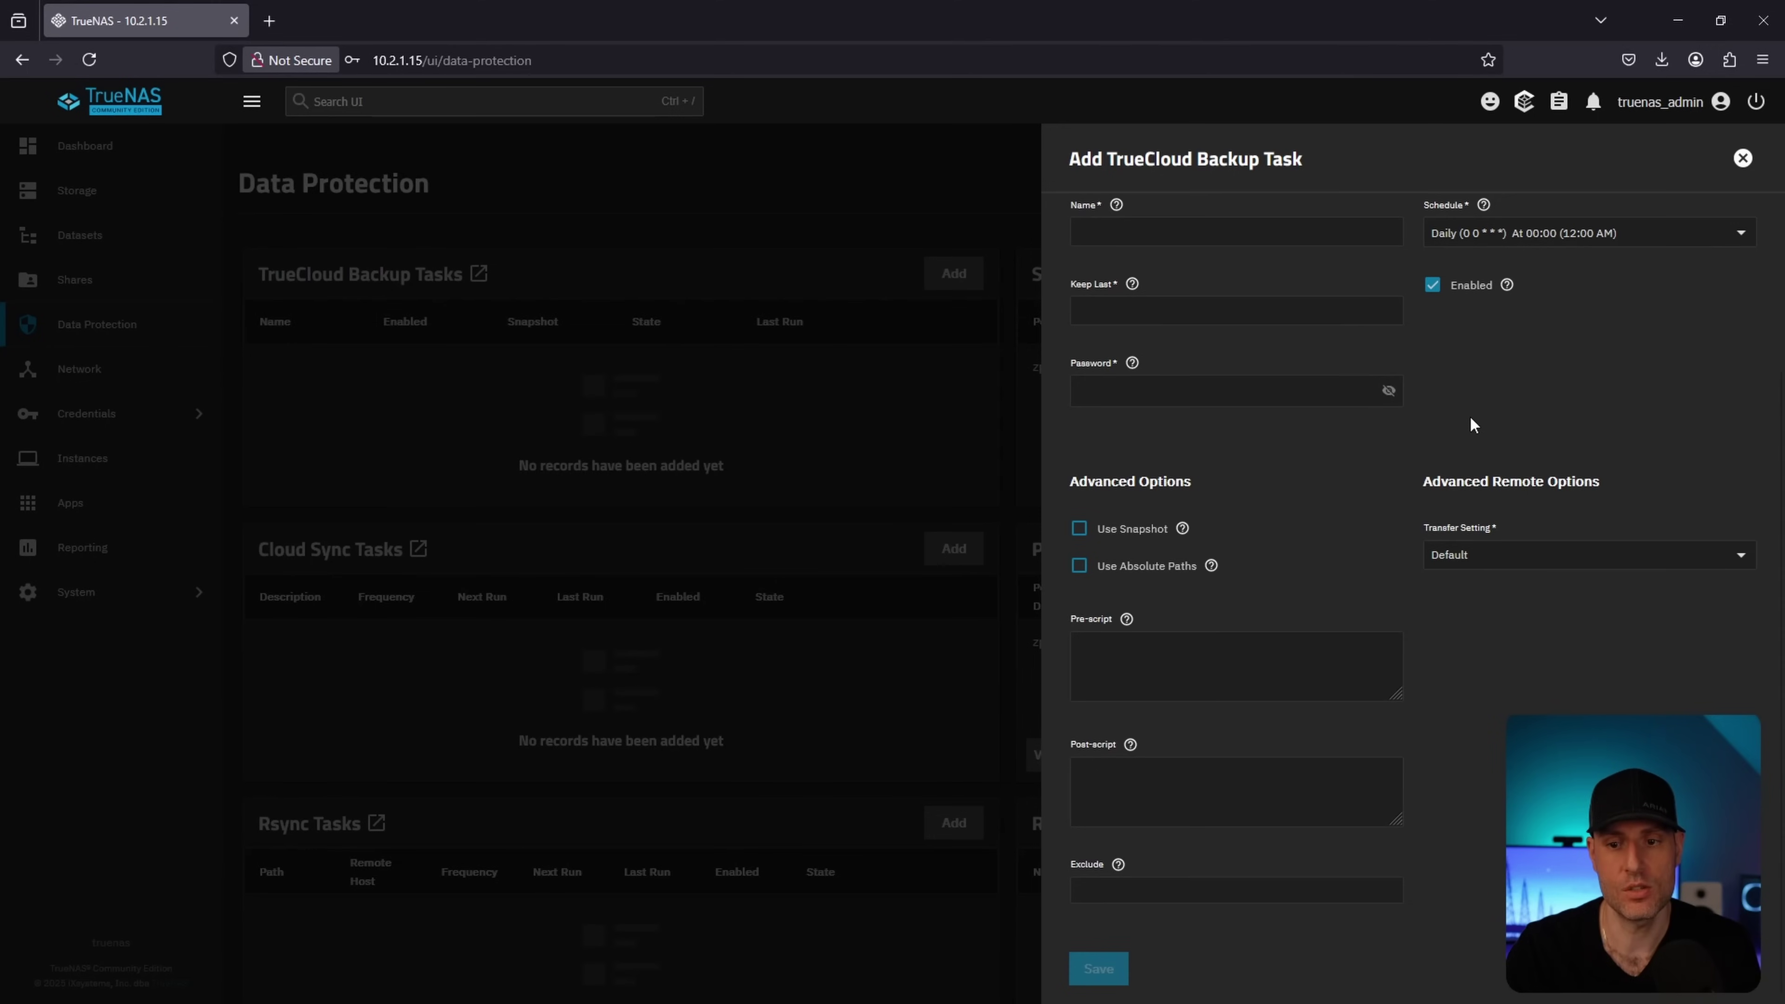
scroll(1321, 464, "up", 4)
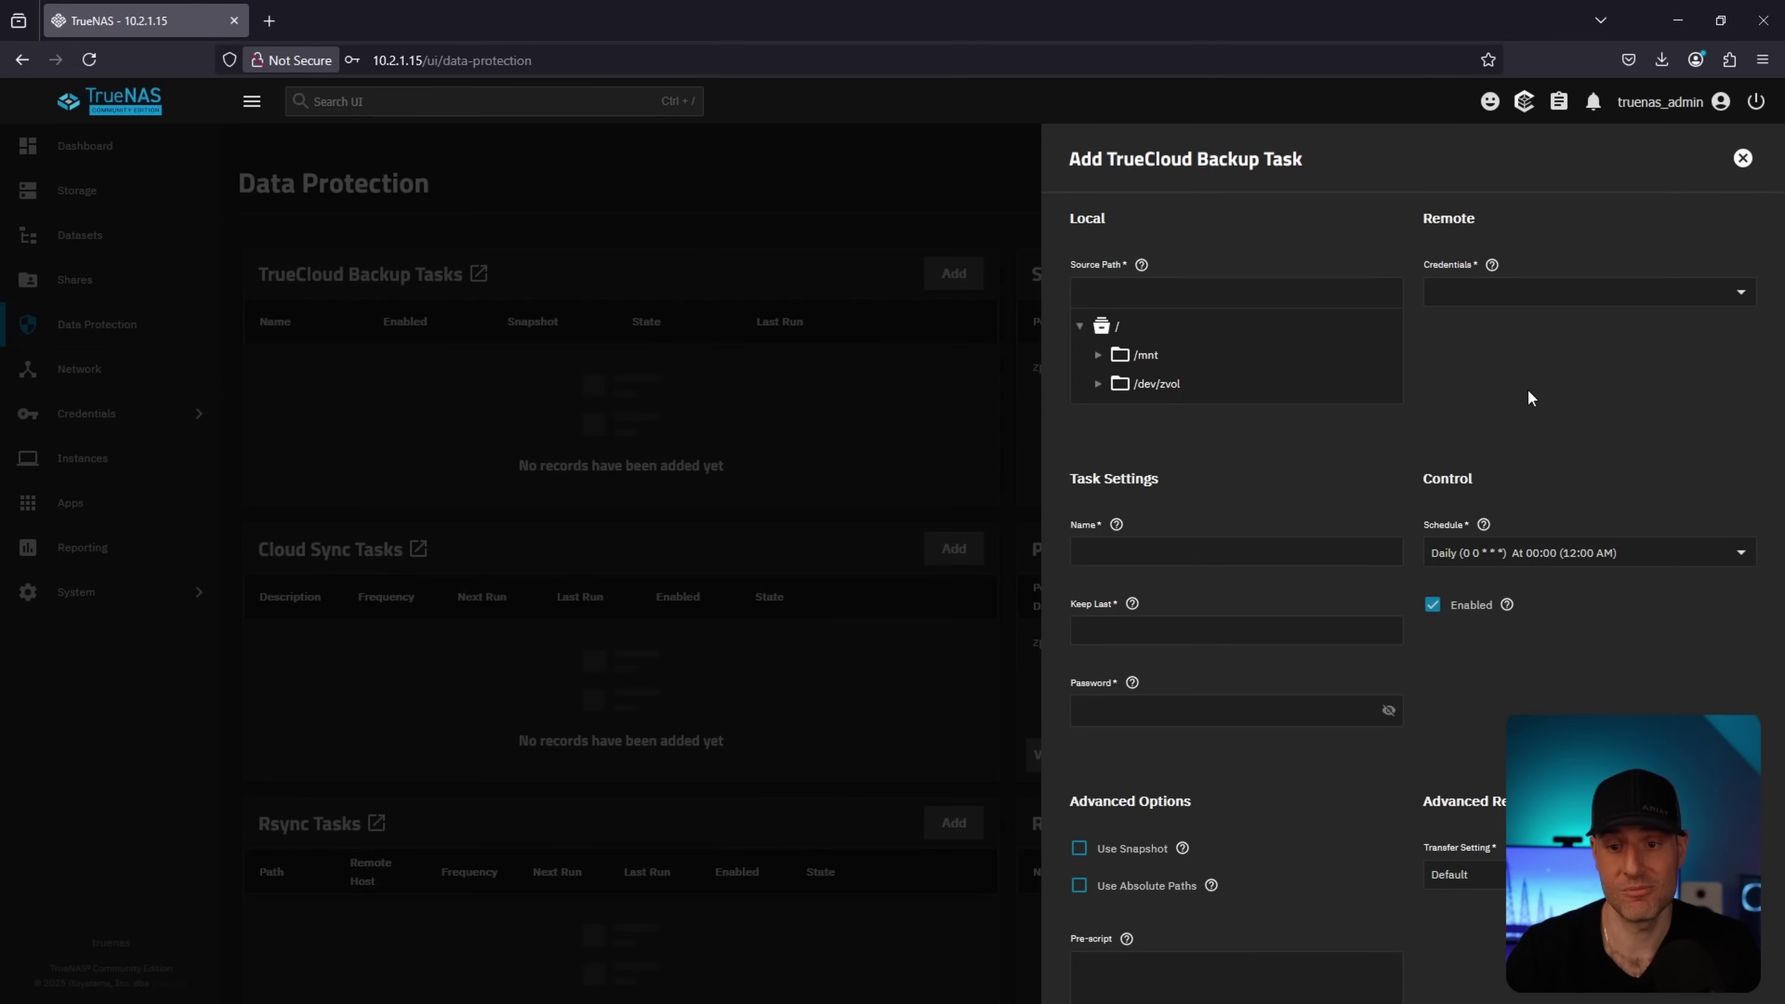
left_click(1496, 299)
left_click(1516, 419)
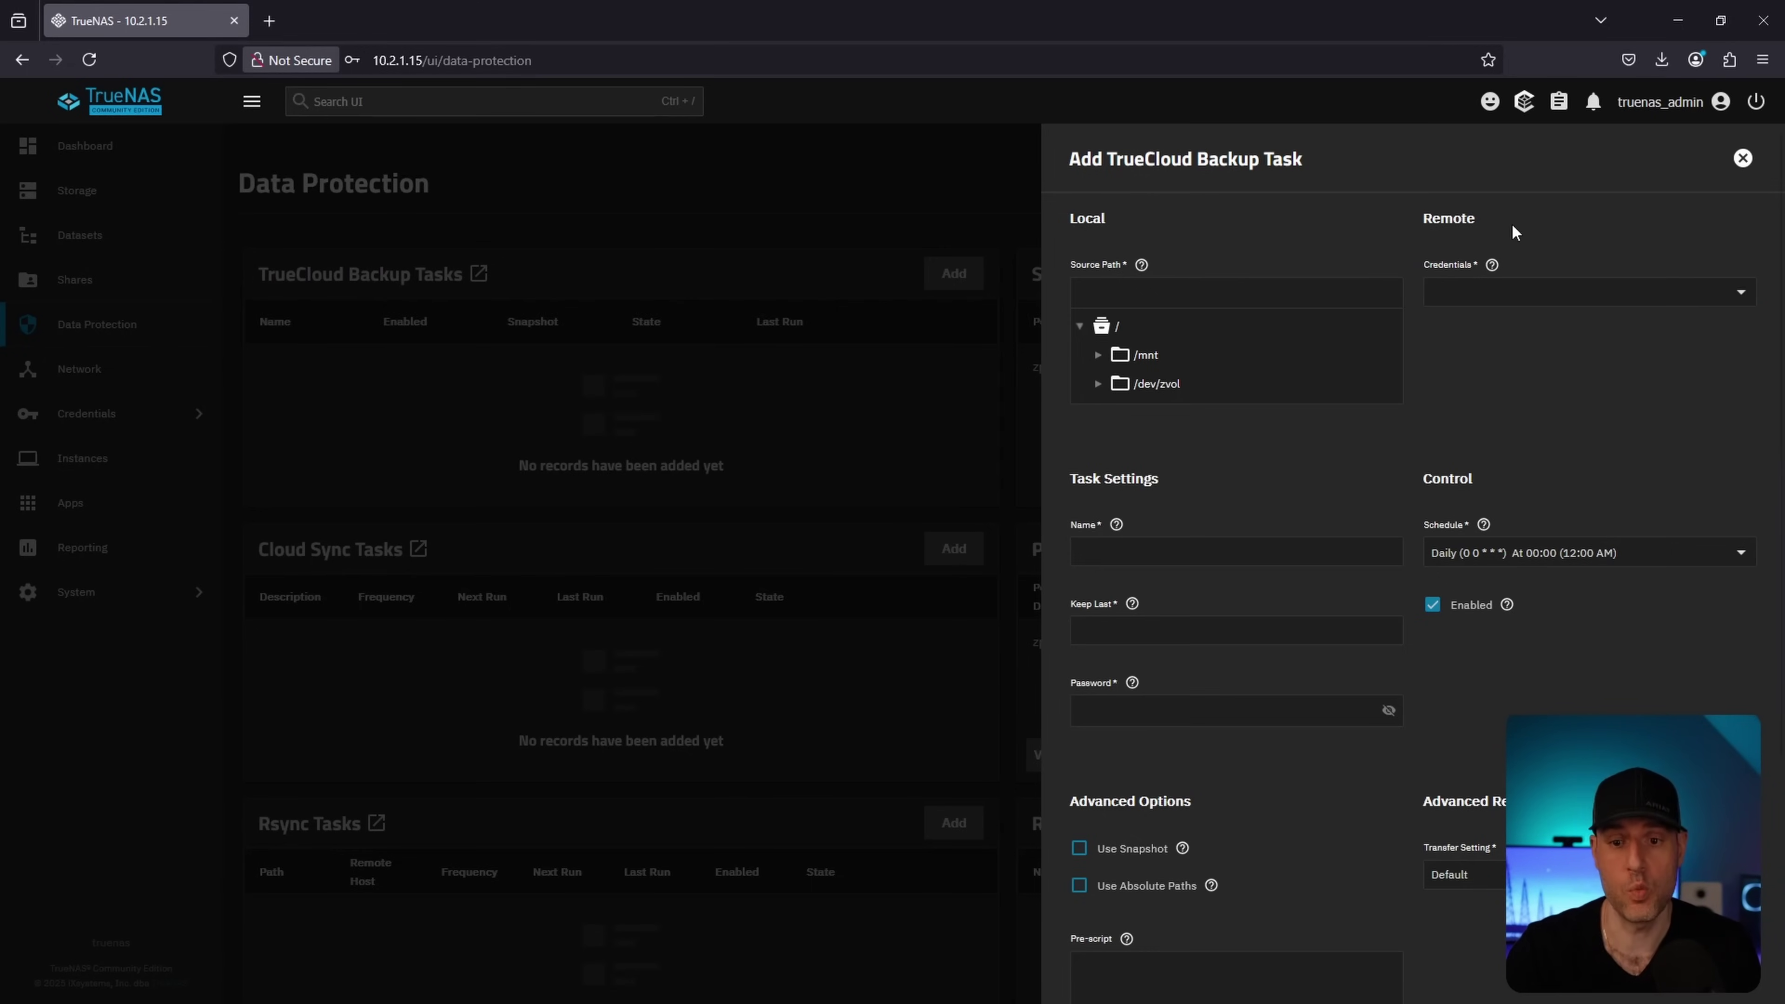
left_click(1741, 159)
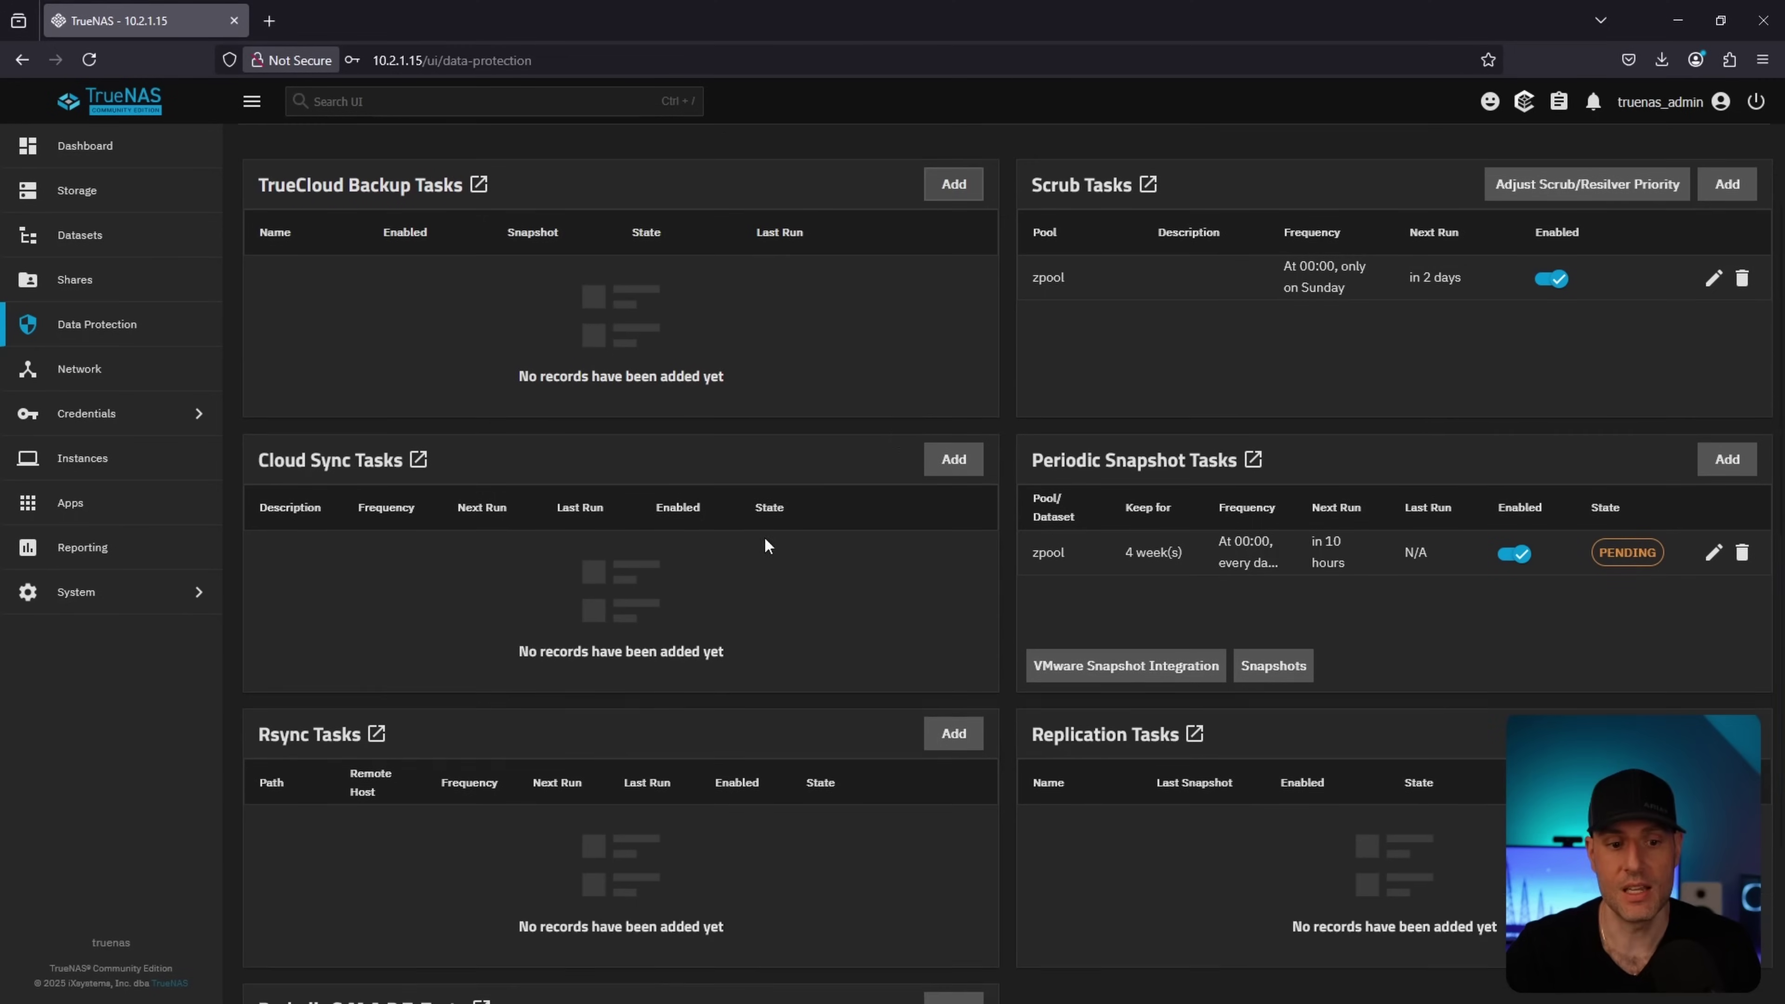
- Open a new cloud sync task and view the choices available for its provider credentials
scroll(764, 536, "down", 2)
left_click(950, 462)
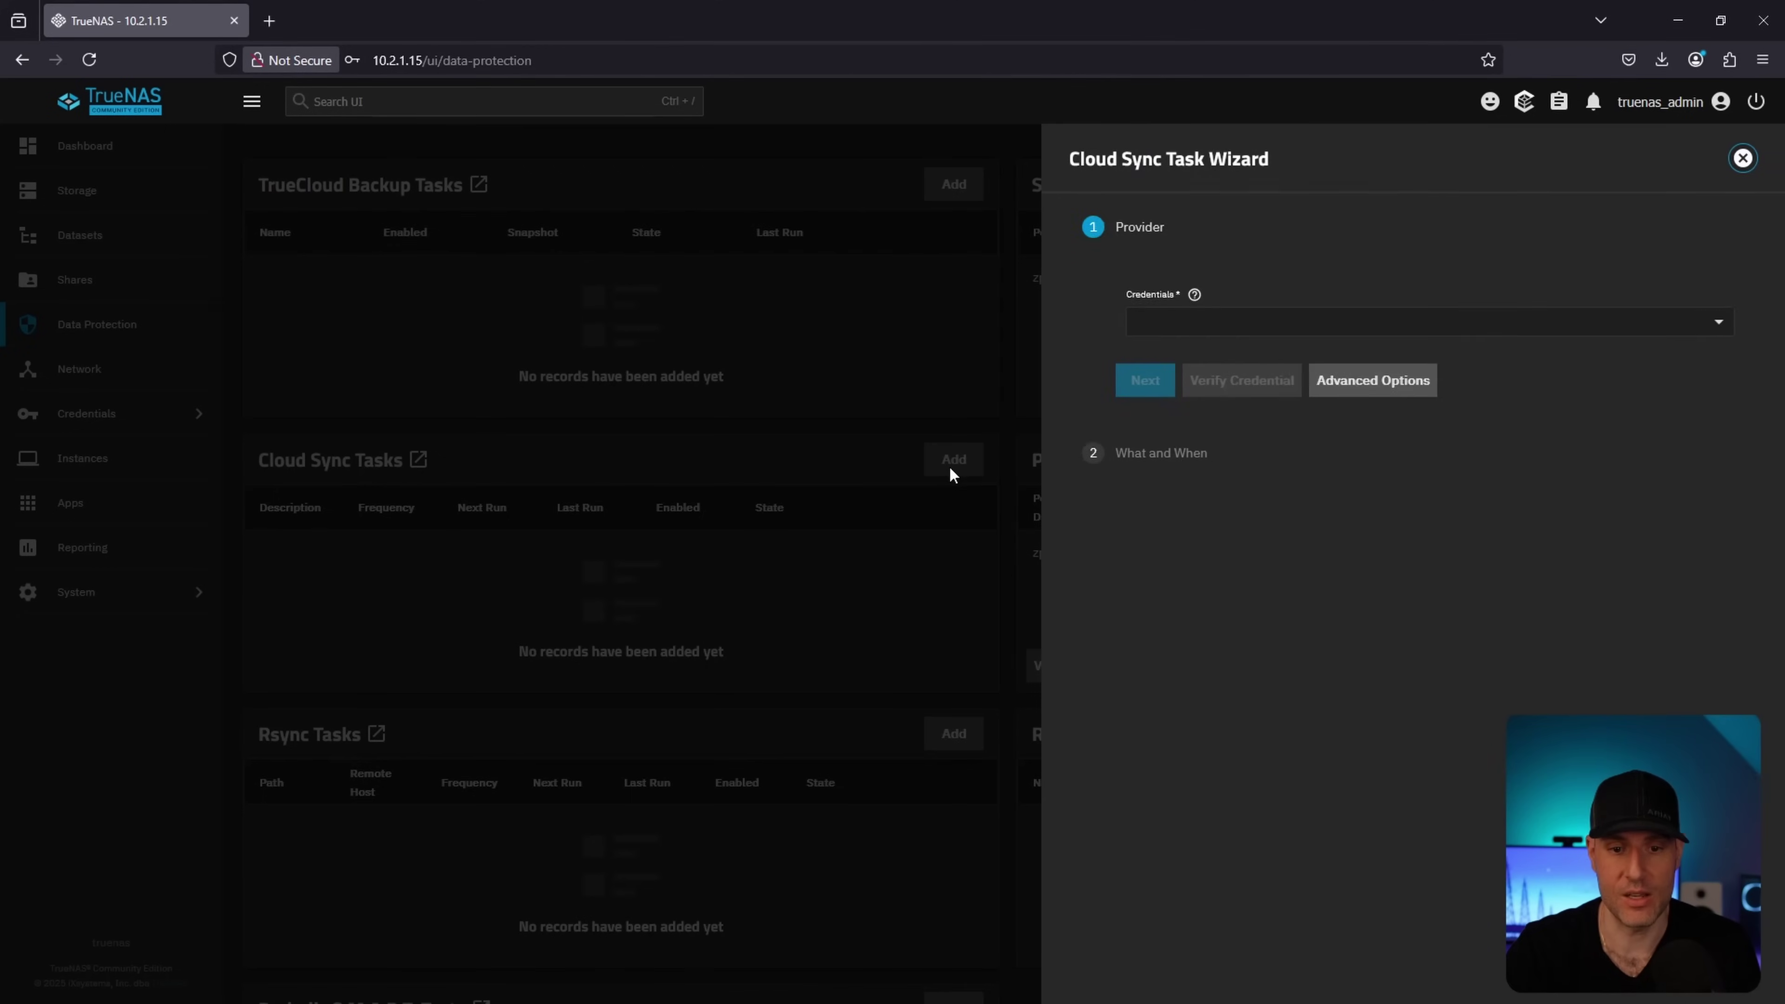
left_click(1190, 326)
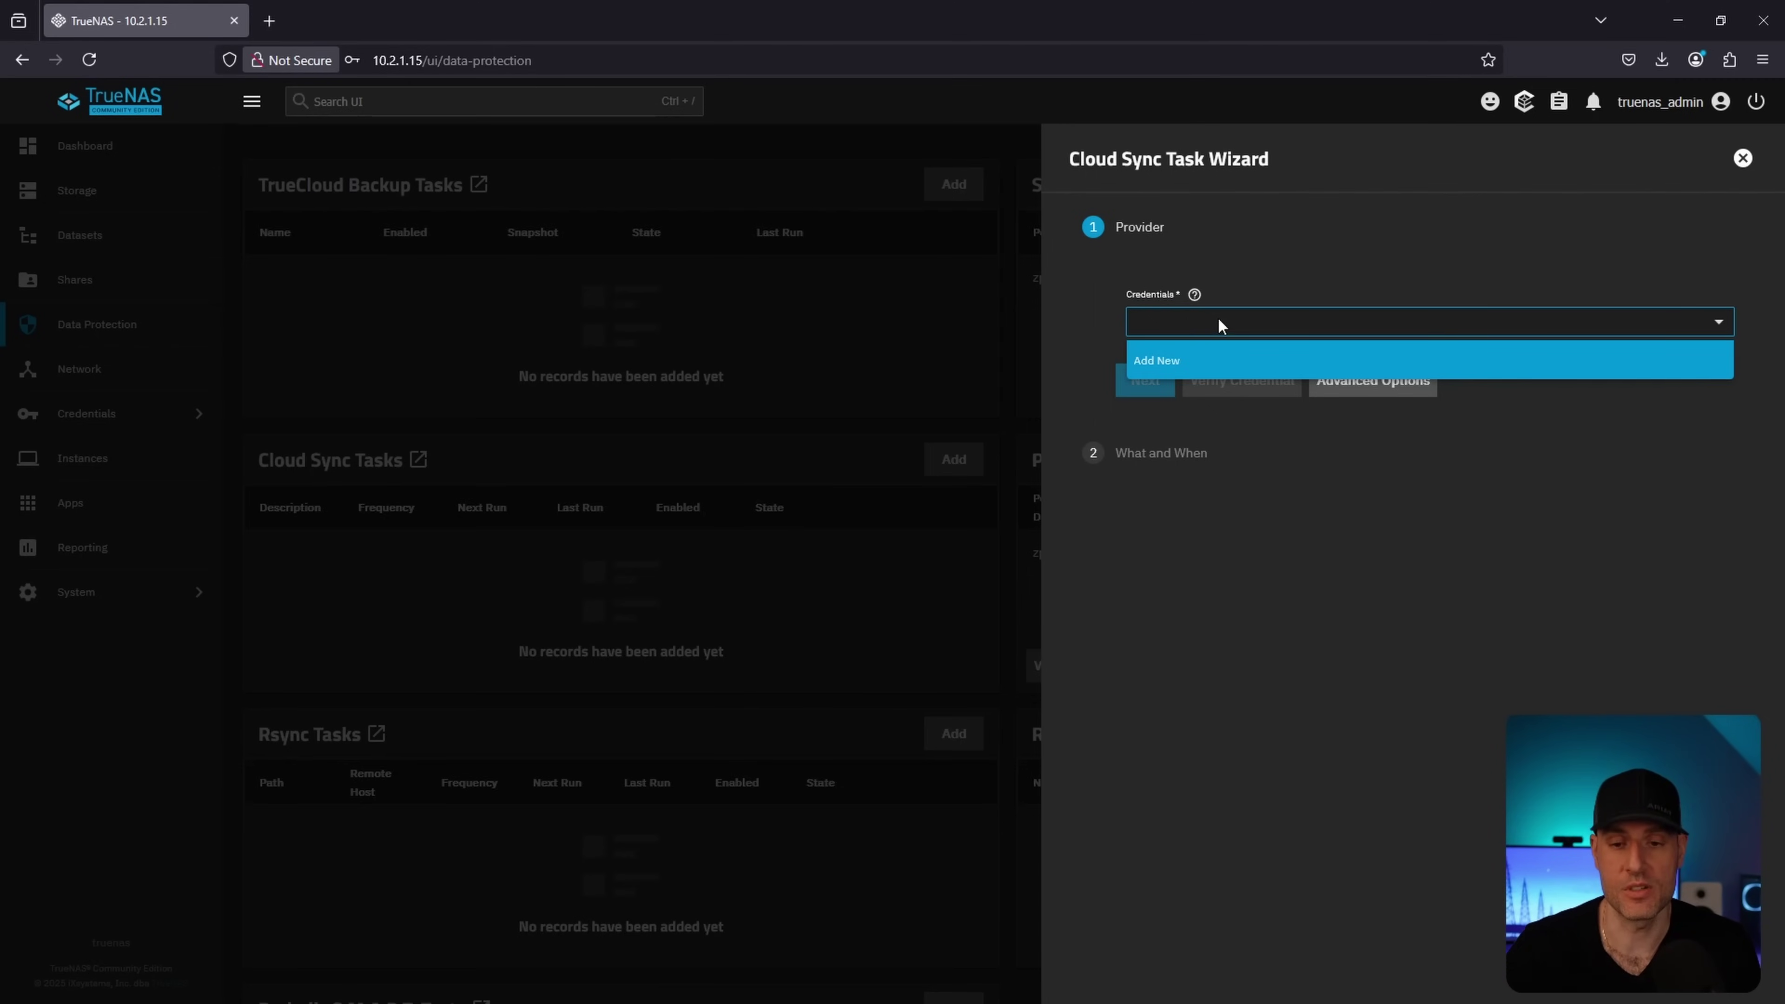
left_click(1648, 236)
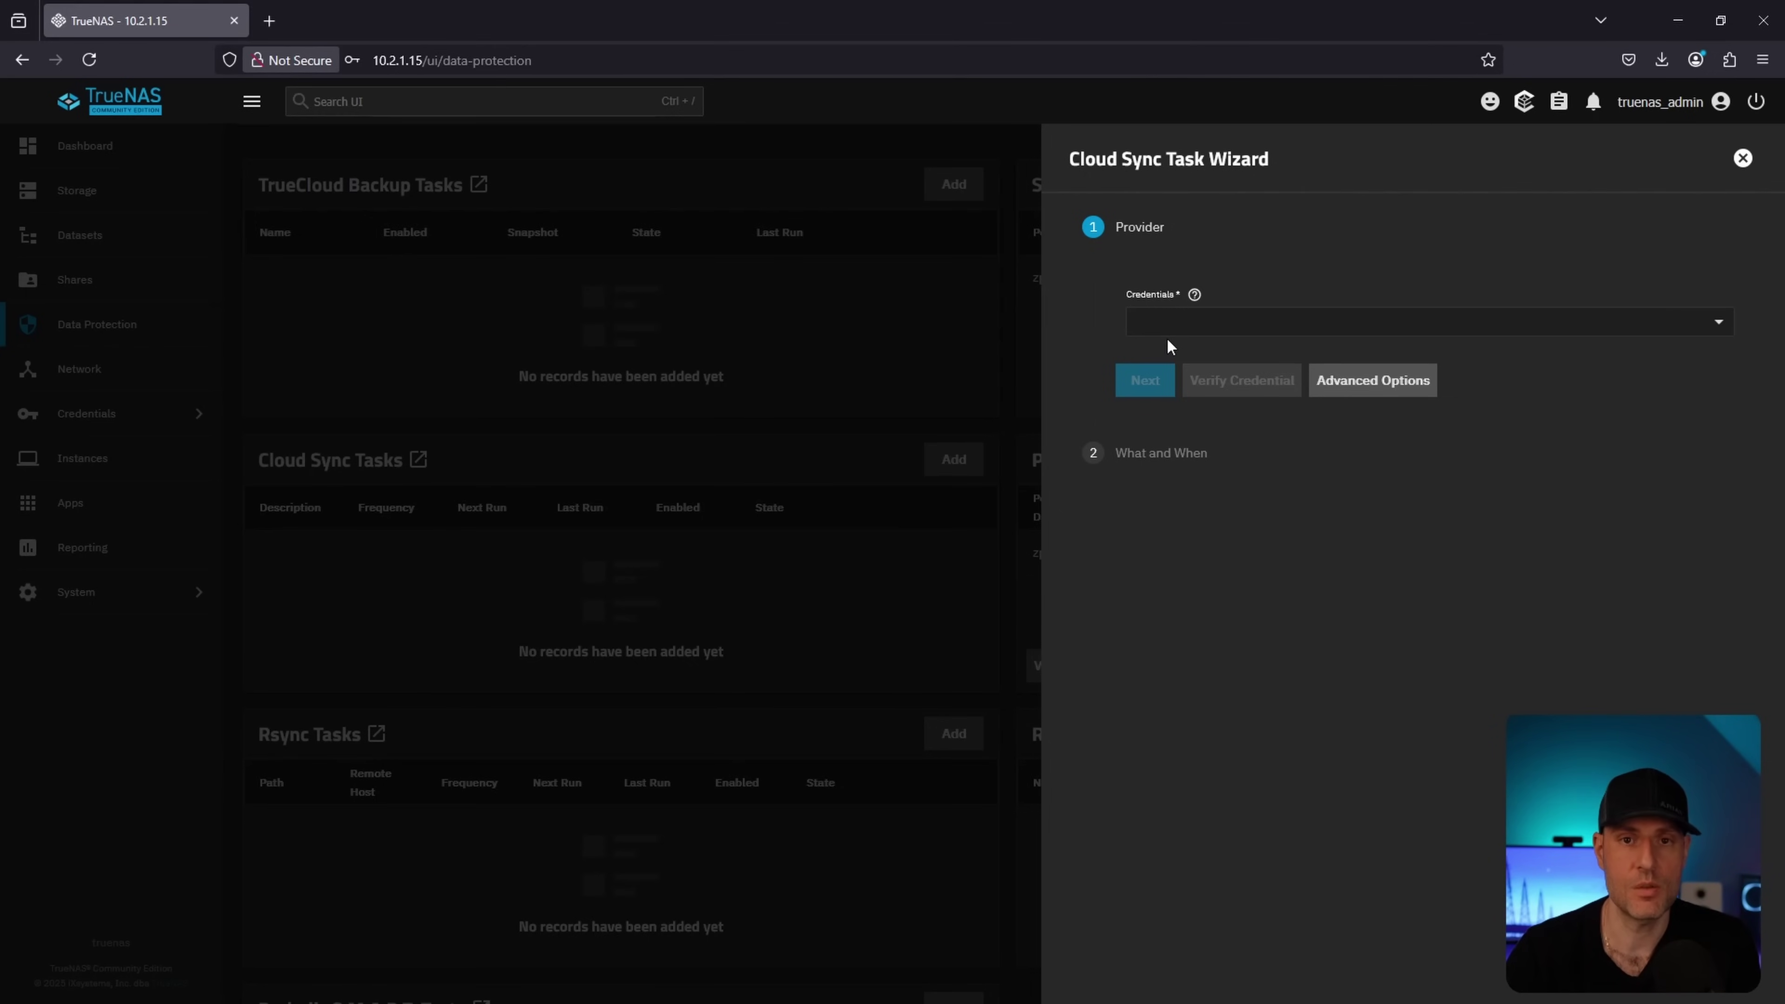
- Leave the cloud sync wizard without saving and examine the source, remote and schedule options of a new rsync task, closing it unsaved
left_click(1742, 159)
scroll(999, 523, "down", 3)
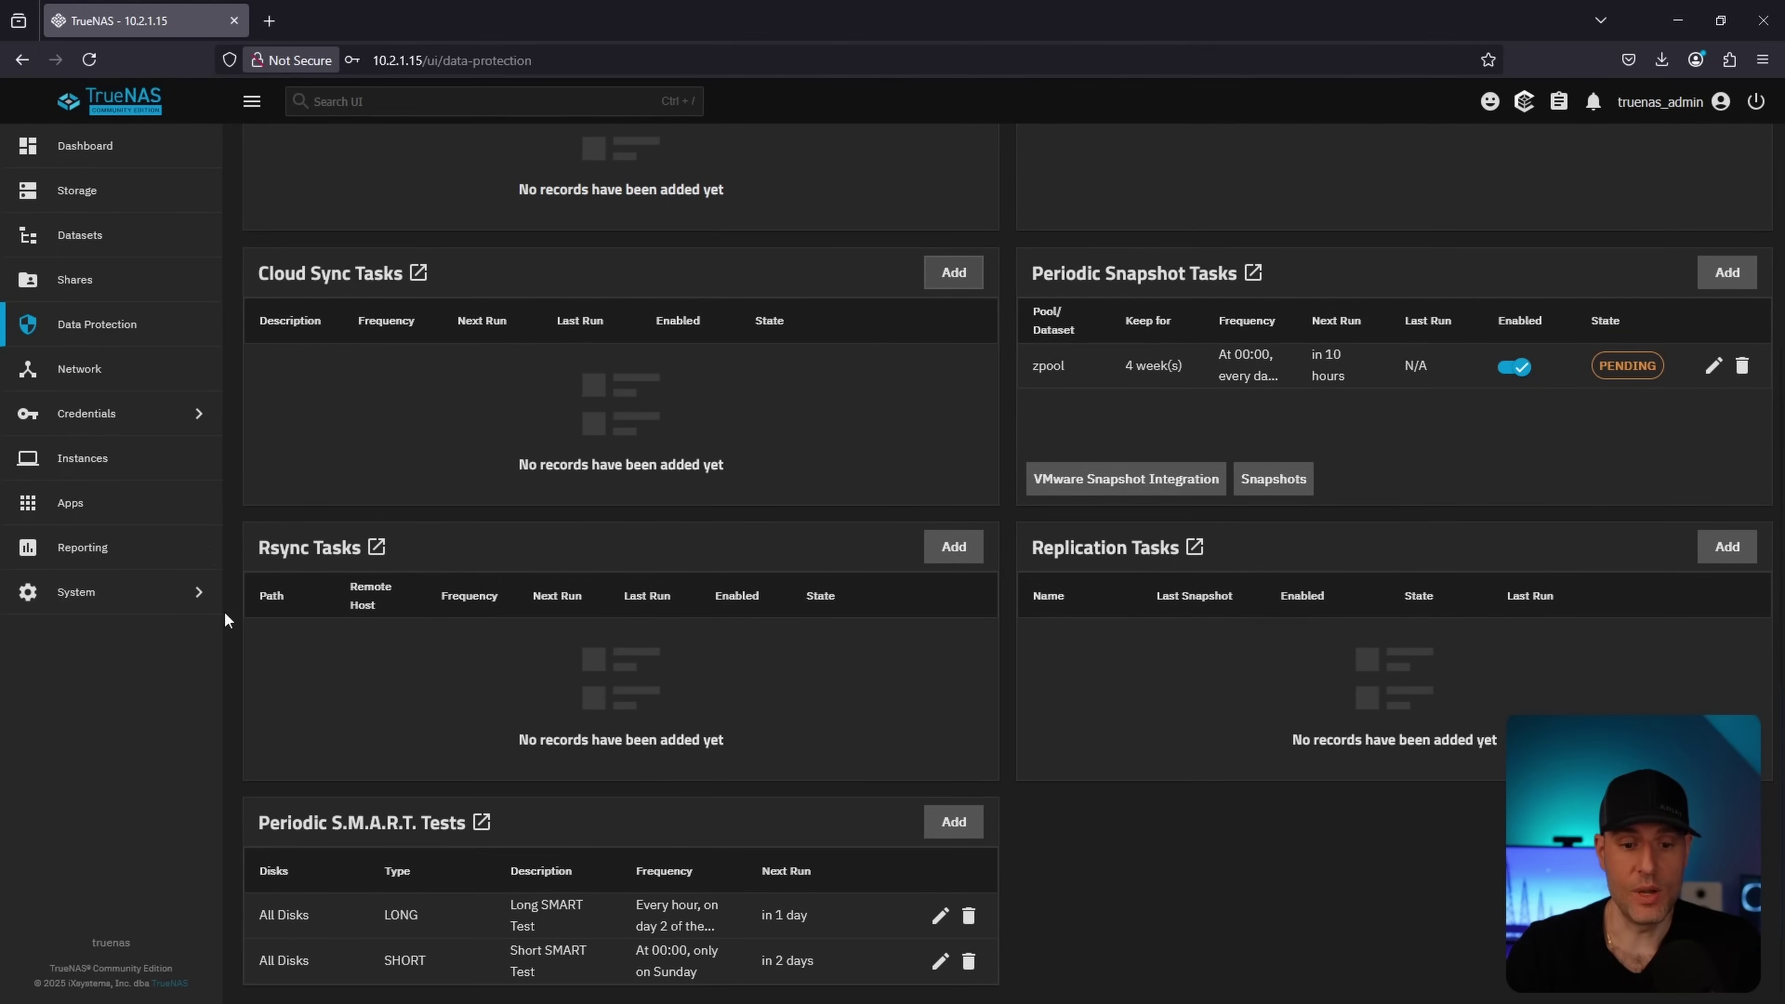
left_click(948, 547)
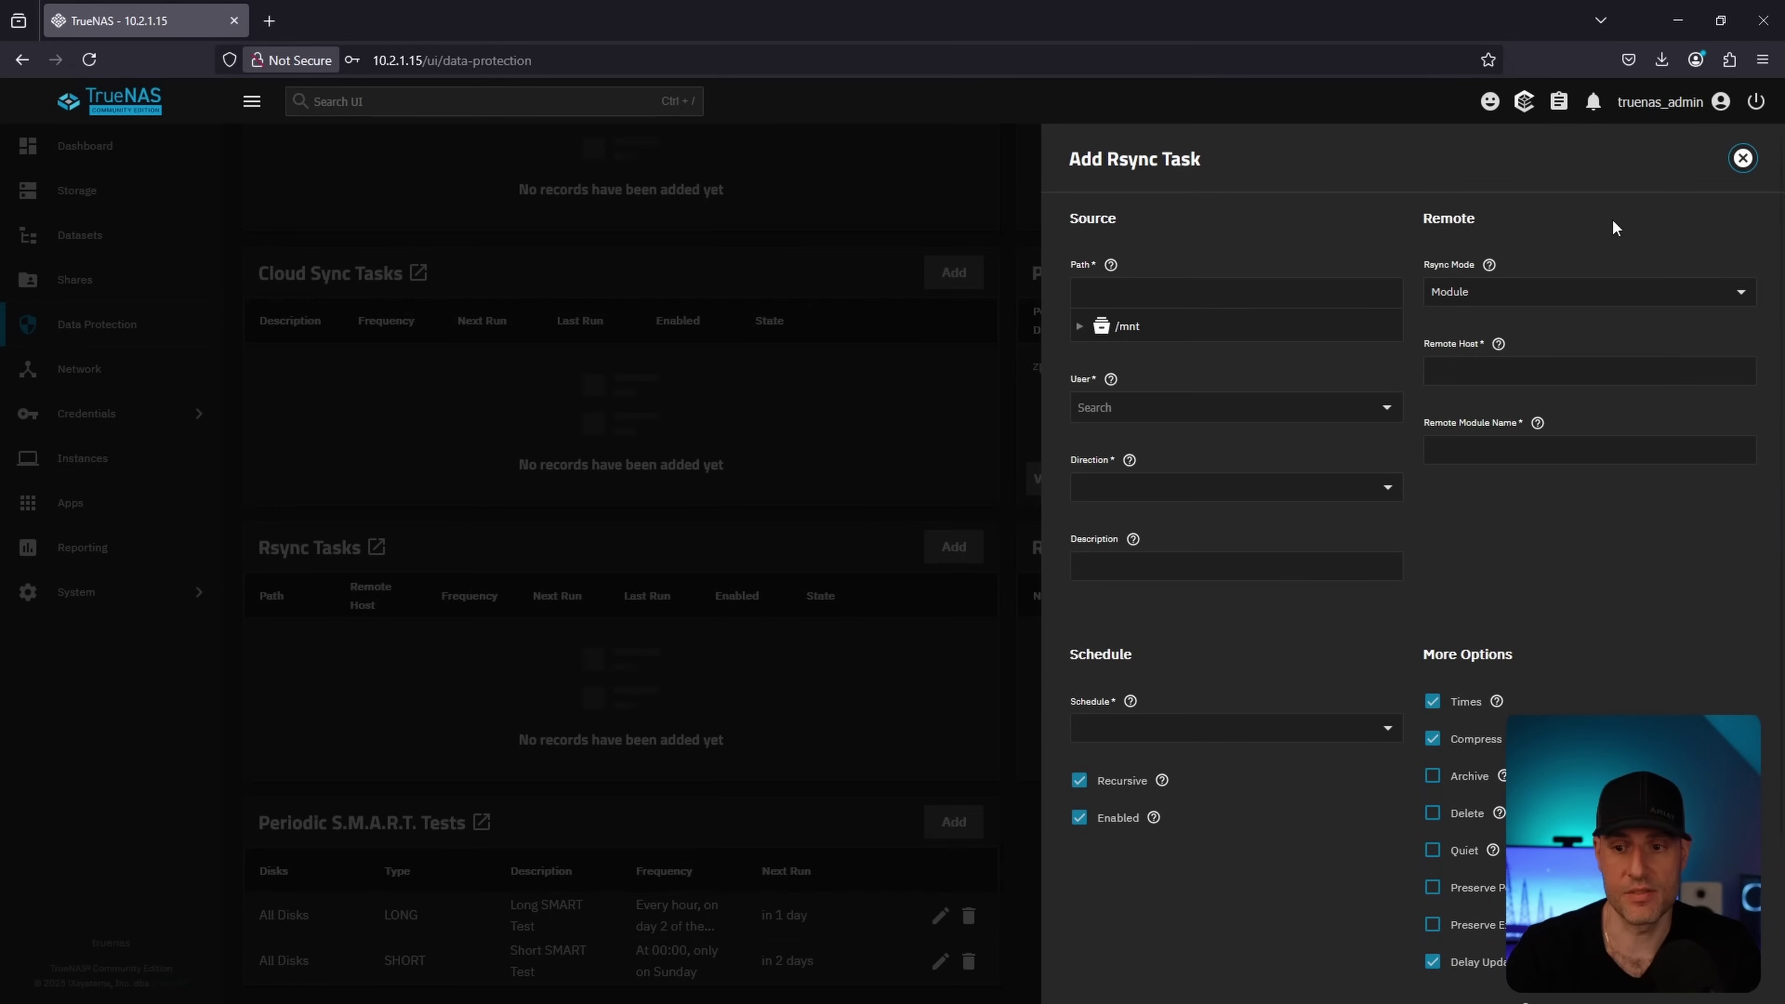
left_click(1743, 158)
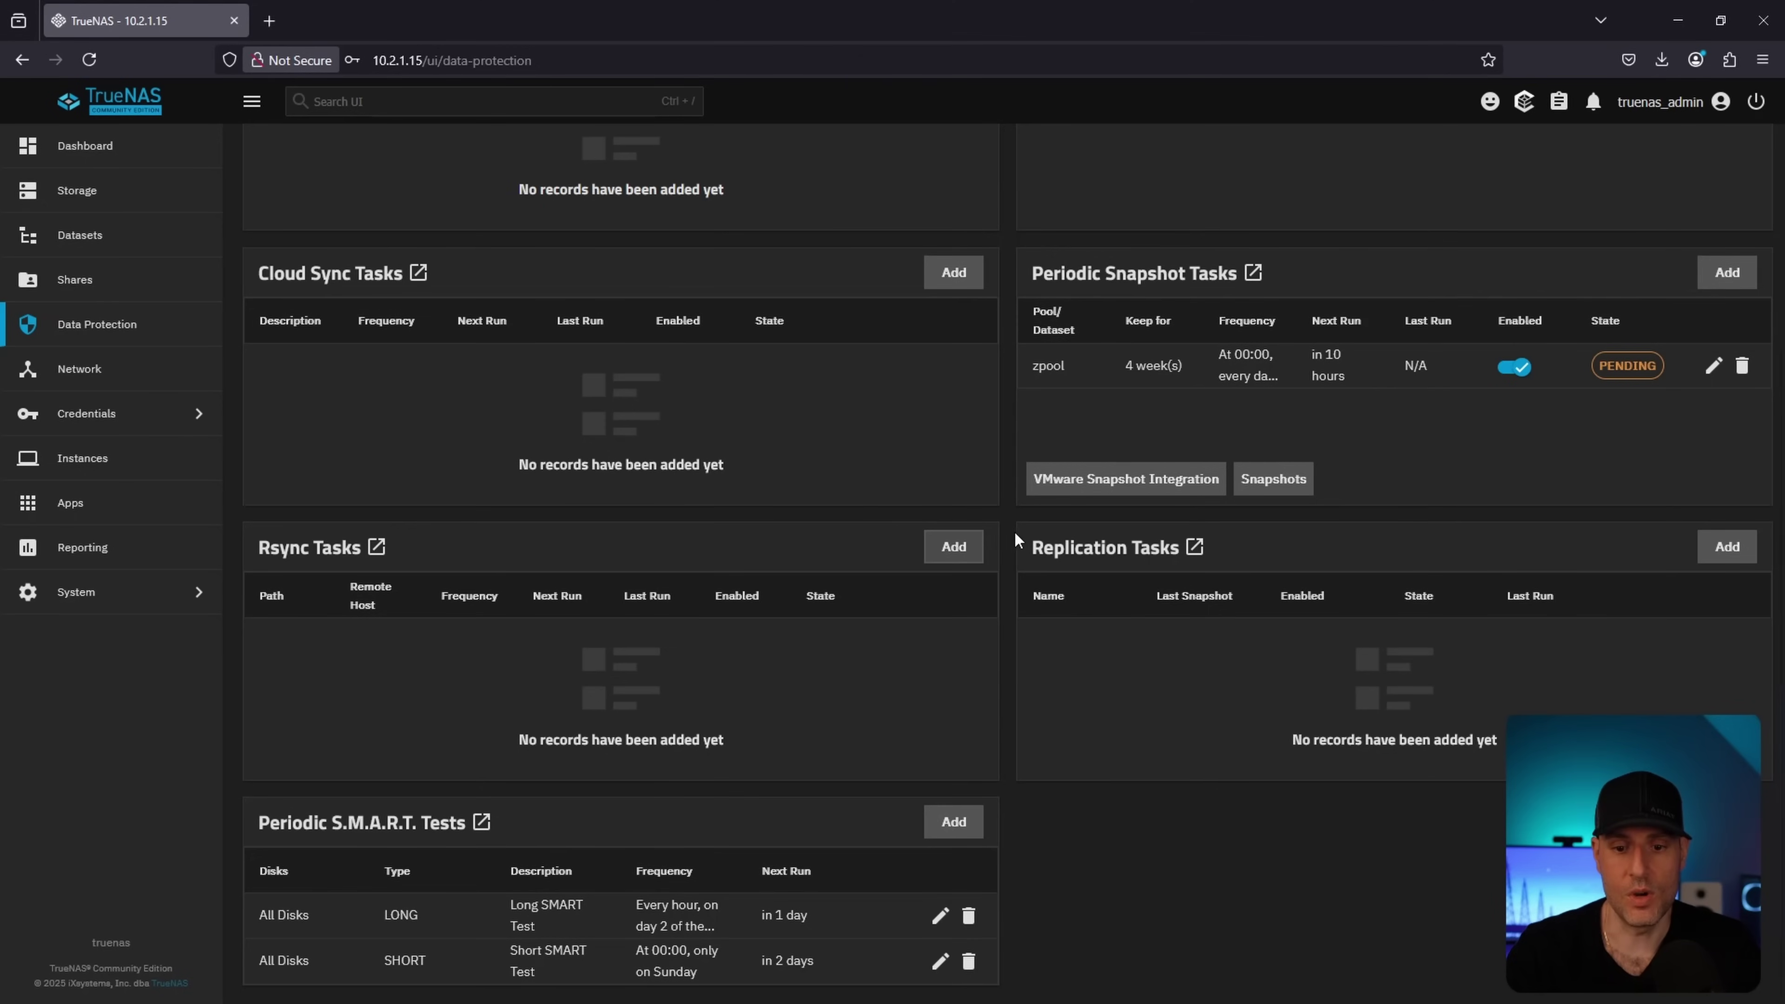
scroll(1015, 505, "up", 4)
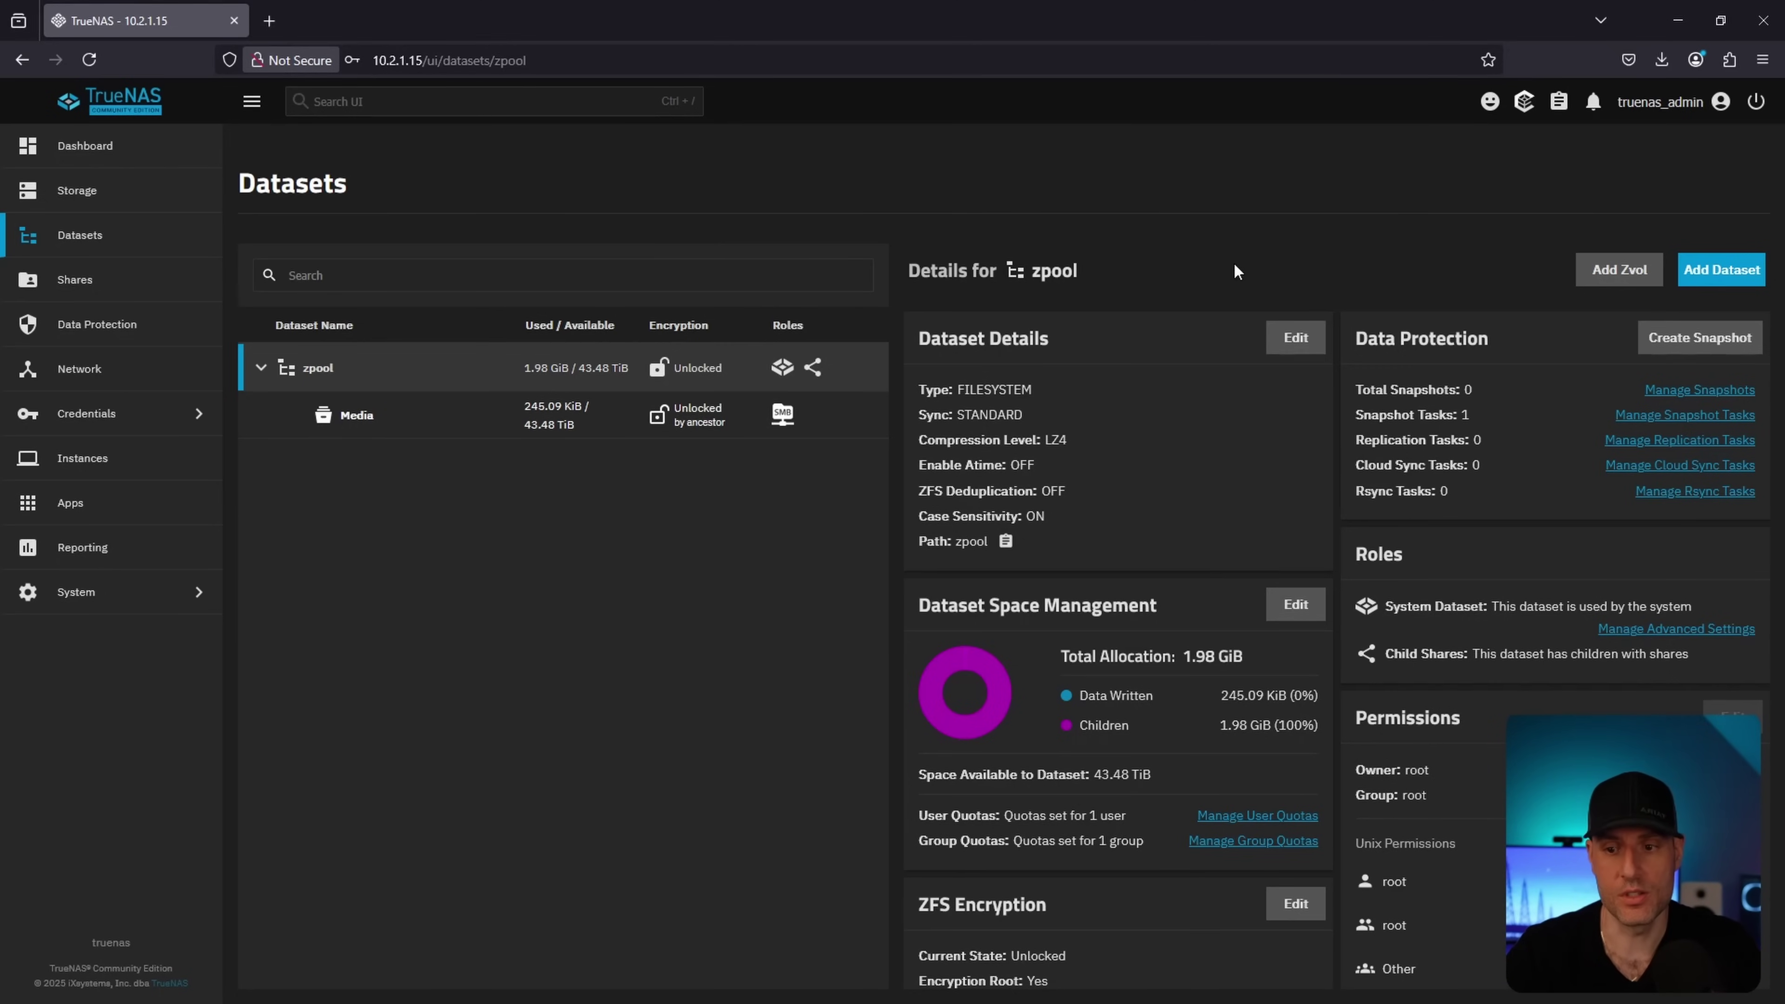
- Create a dataset named "Apps" under zpool using the Apps preset
left_click(1694, 280)
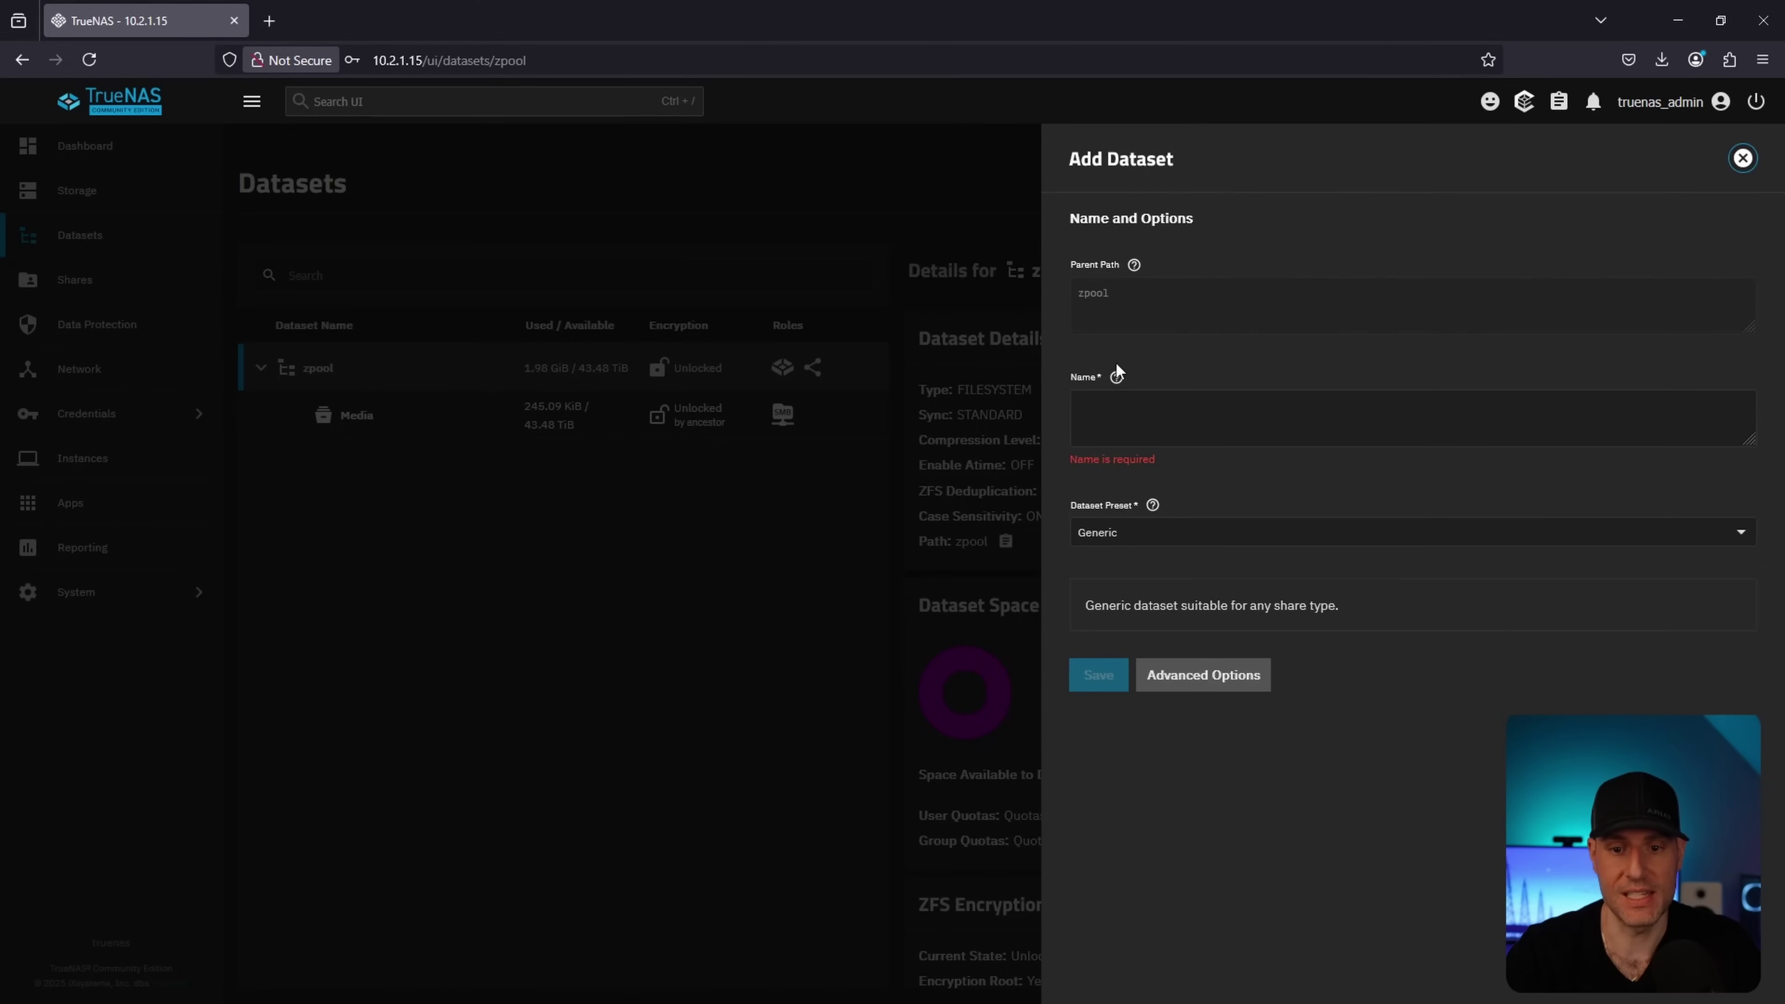
left_click(1088, 410)
type("Apps")
left_click(1163, 524)
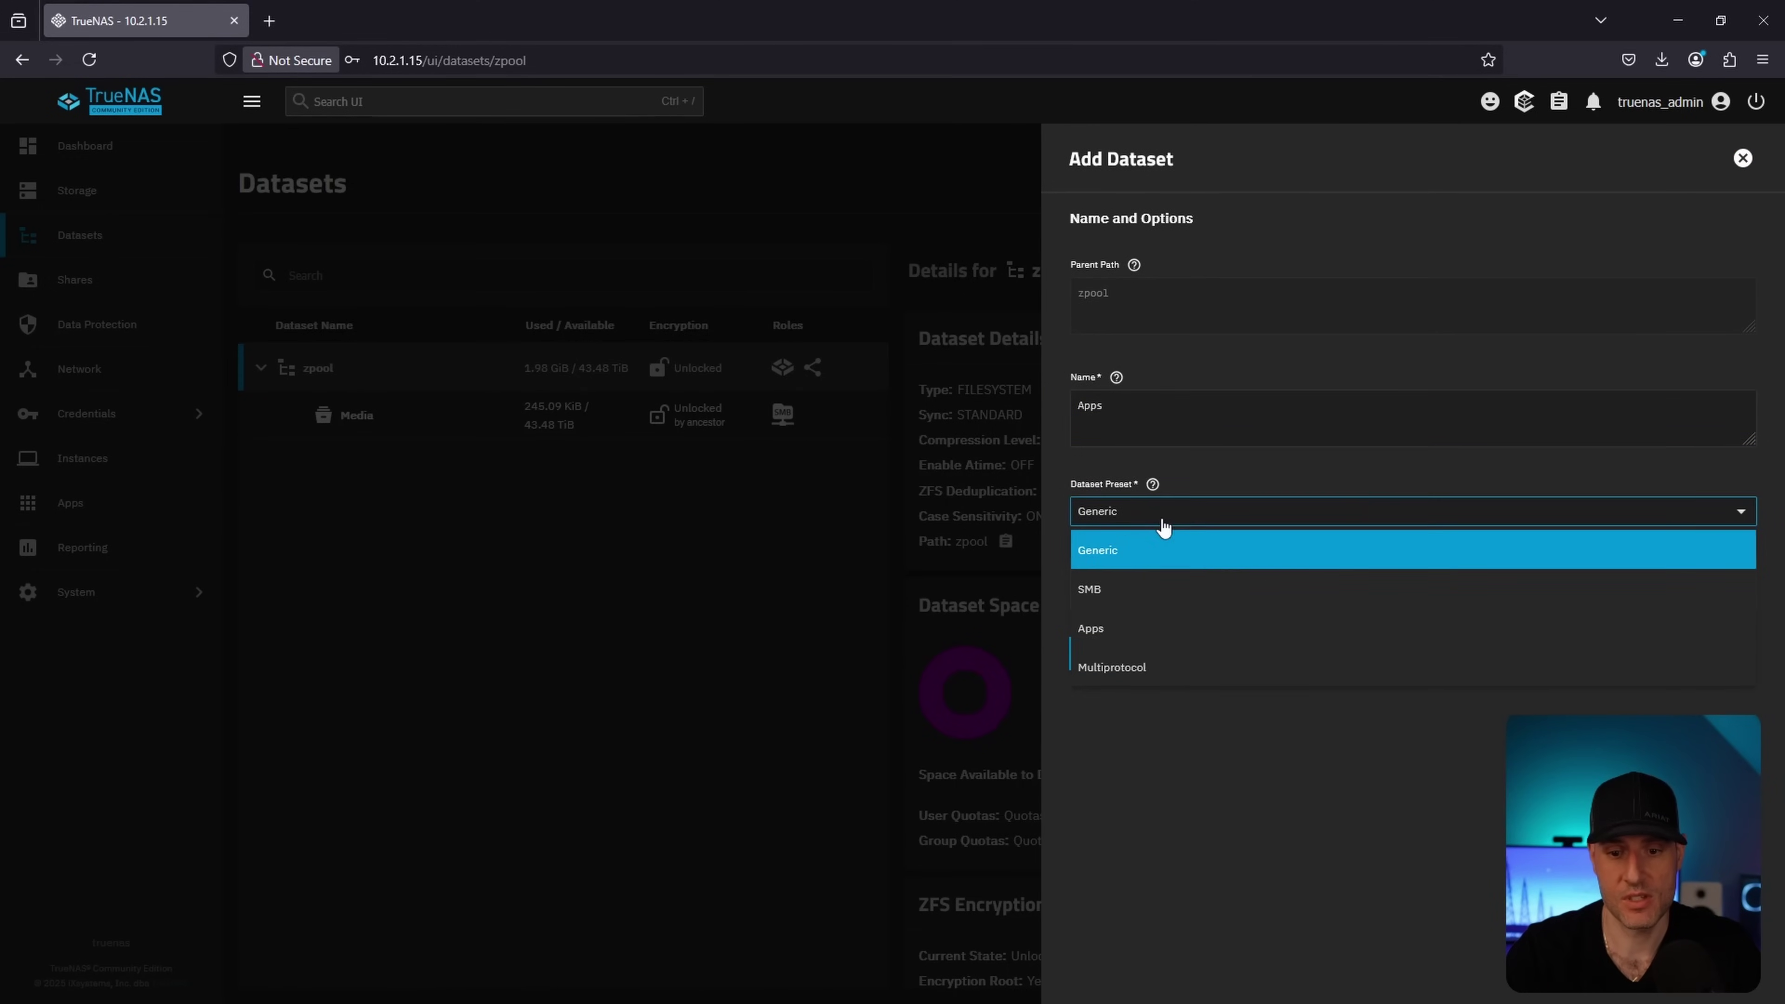
left_click(1110, 632)
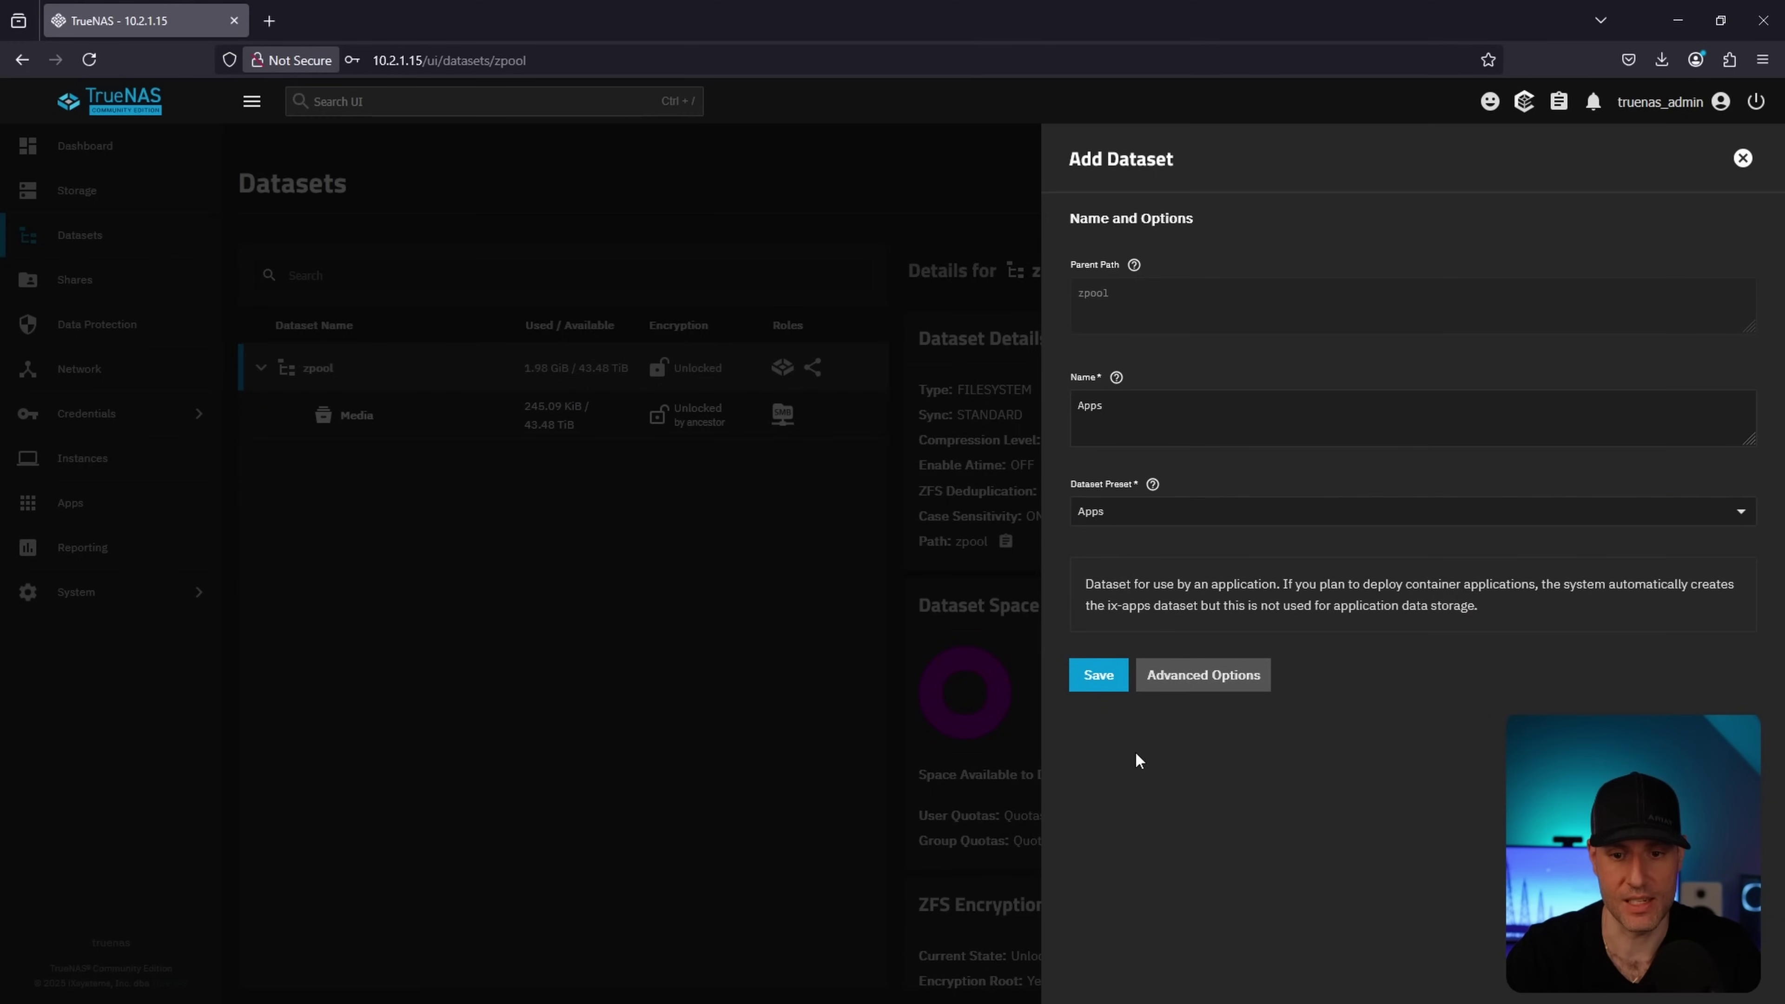
left_click(1098, 676)
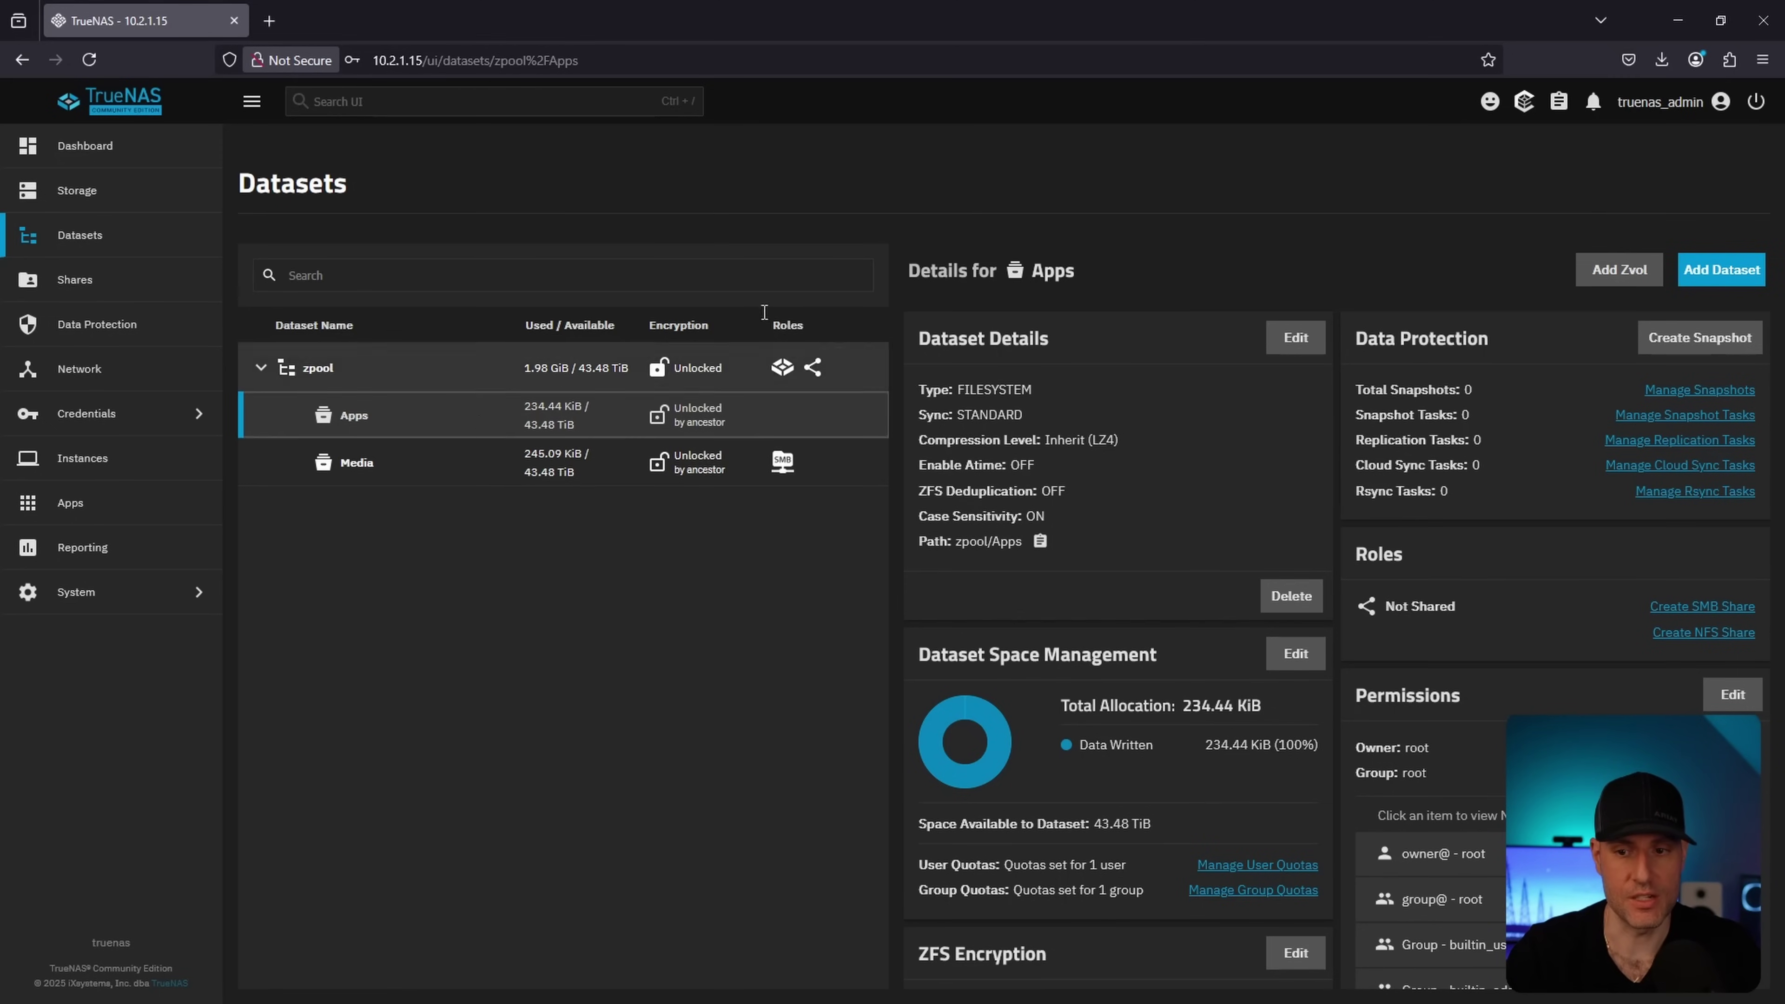
- Create a dataset named "Dockge" inside Apps using the Apps preset, and return to the pool list without setting an ACL
left_click(1720, 273)
left_click(1217, 430)
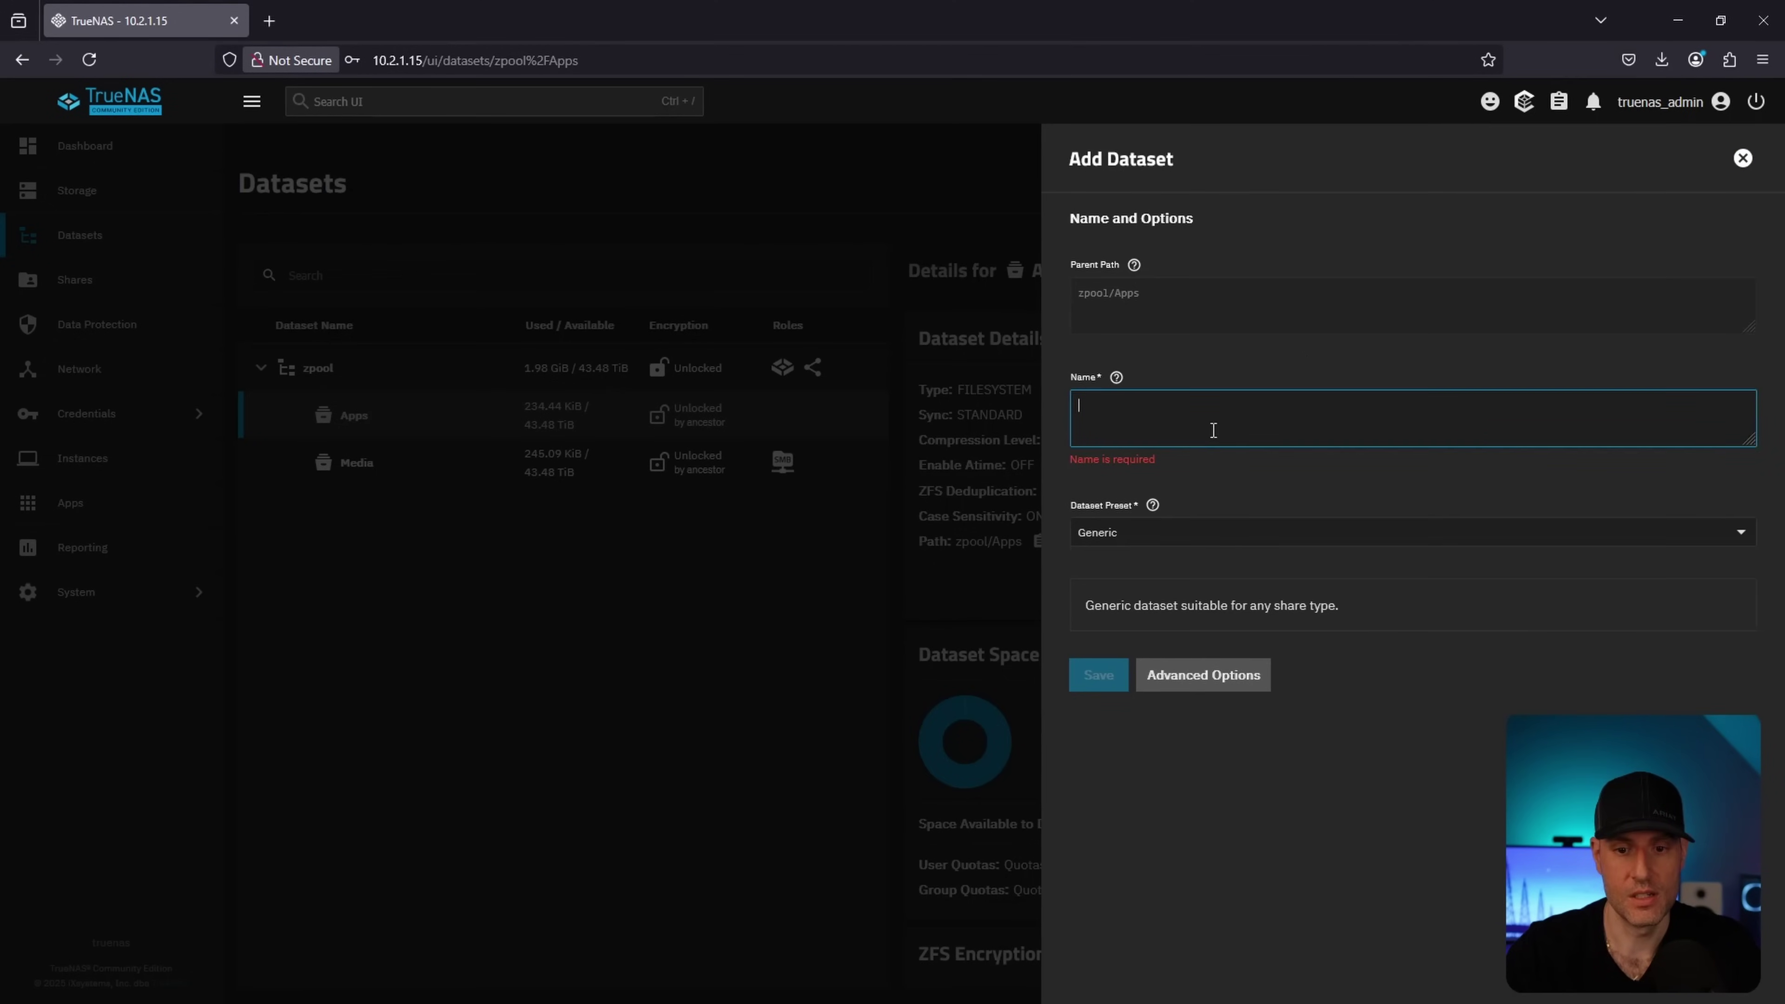
type("Dockge")
key("Tab")
key("a")
left_click(1191, 464)
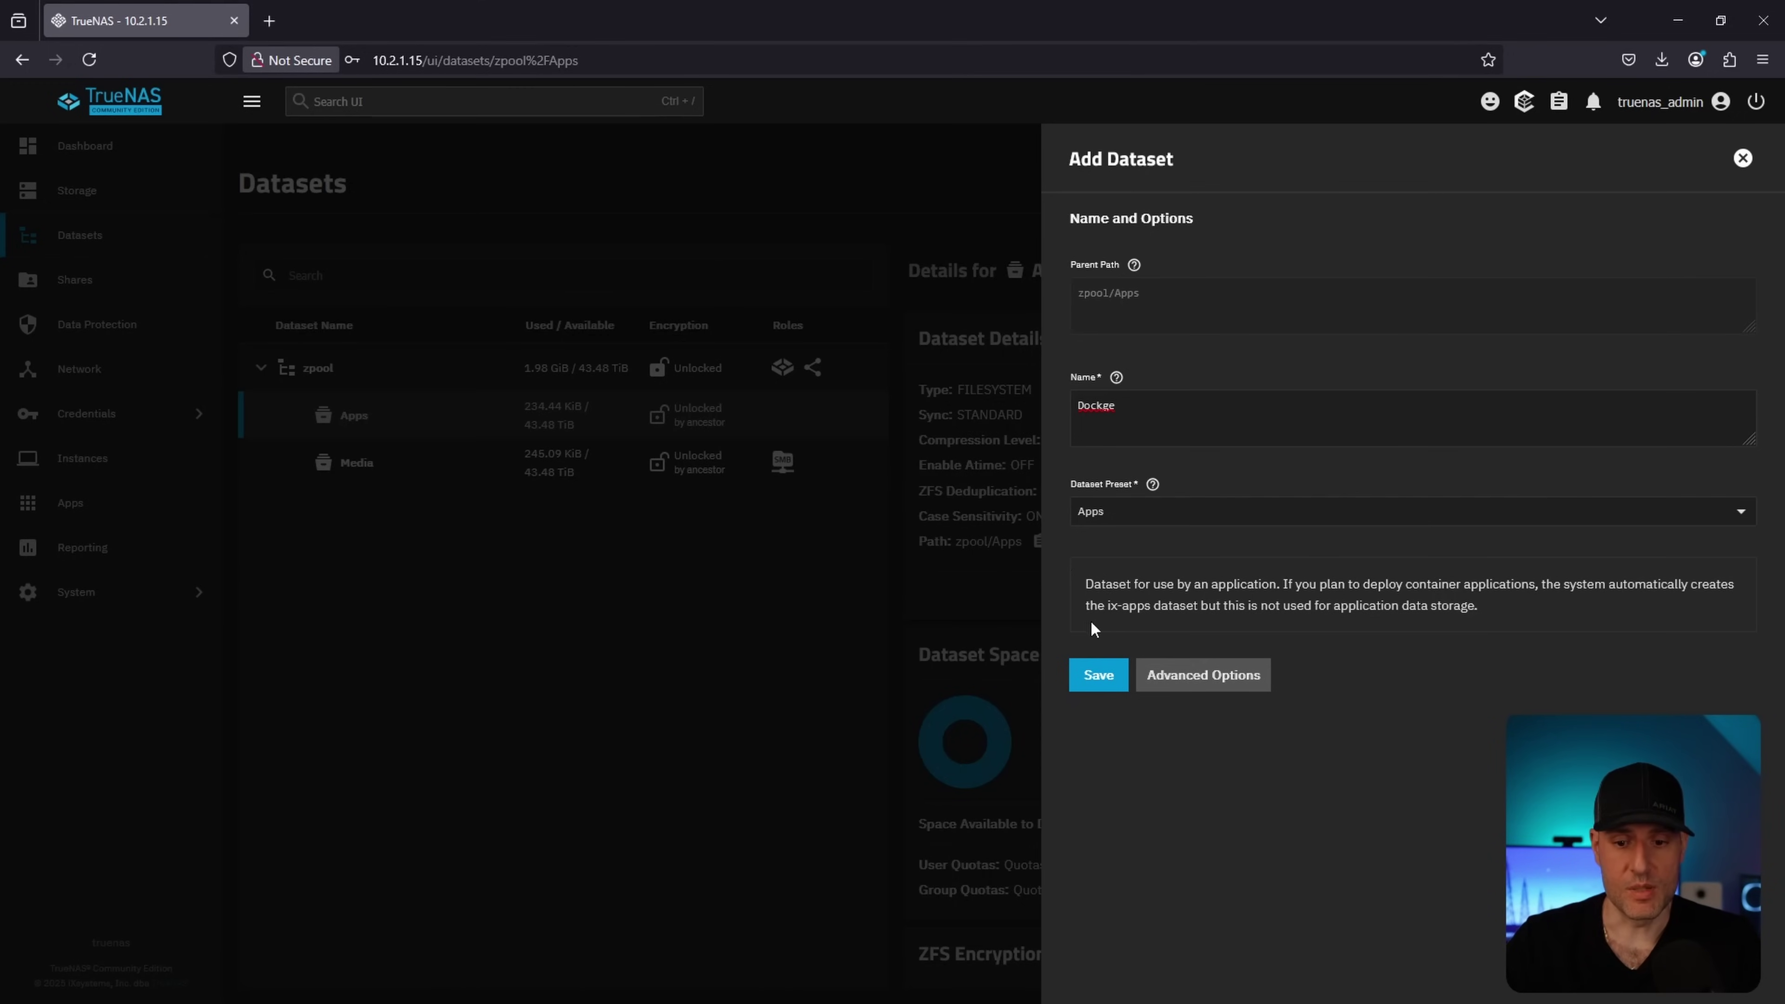
left_click(1099, 679)
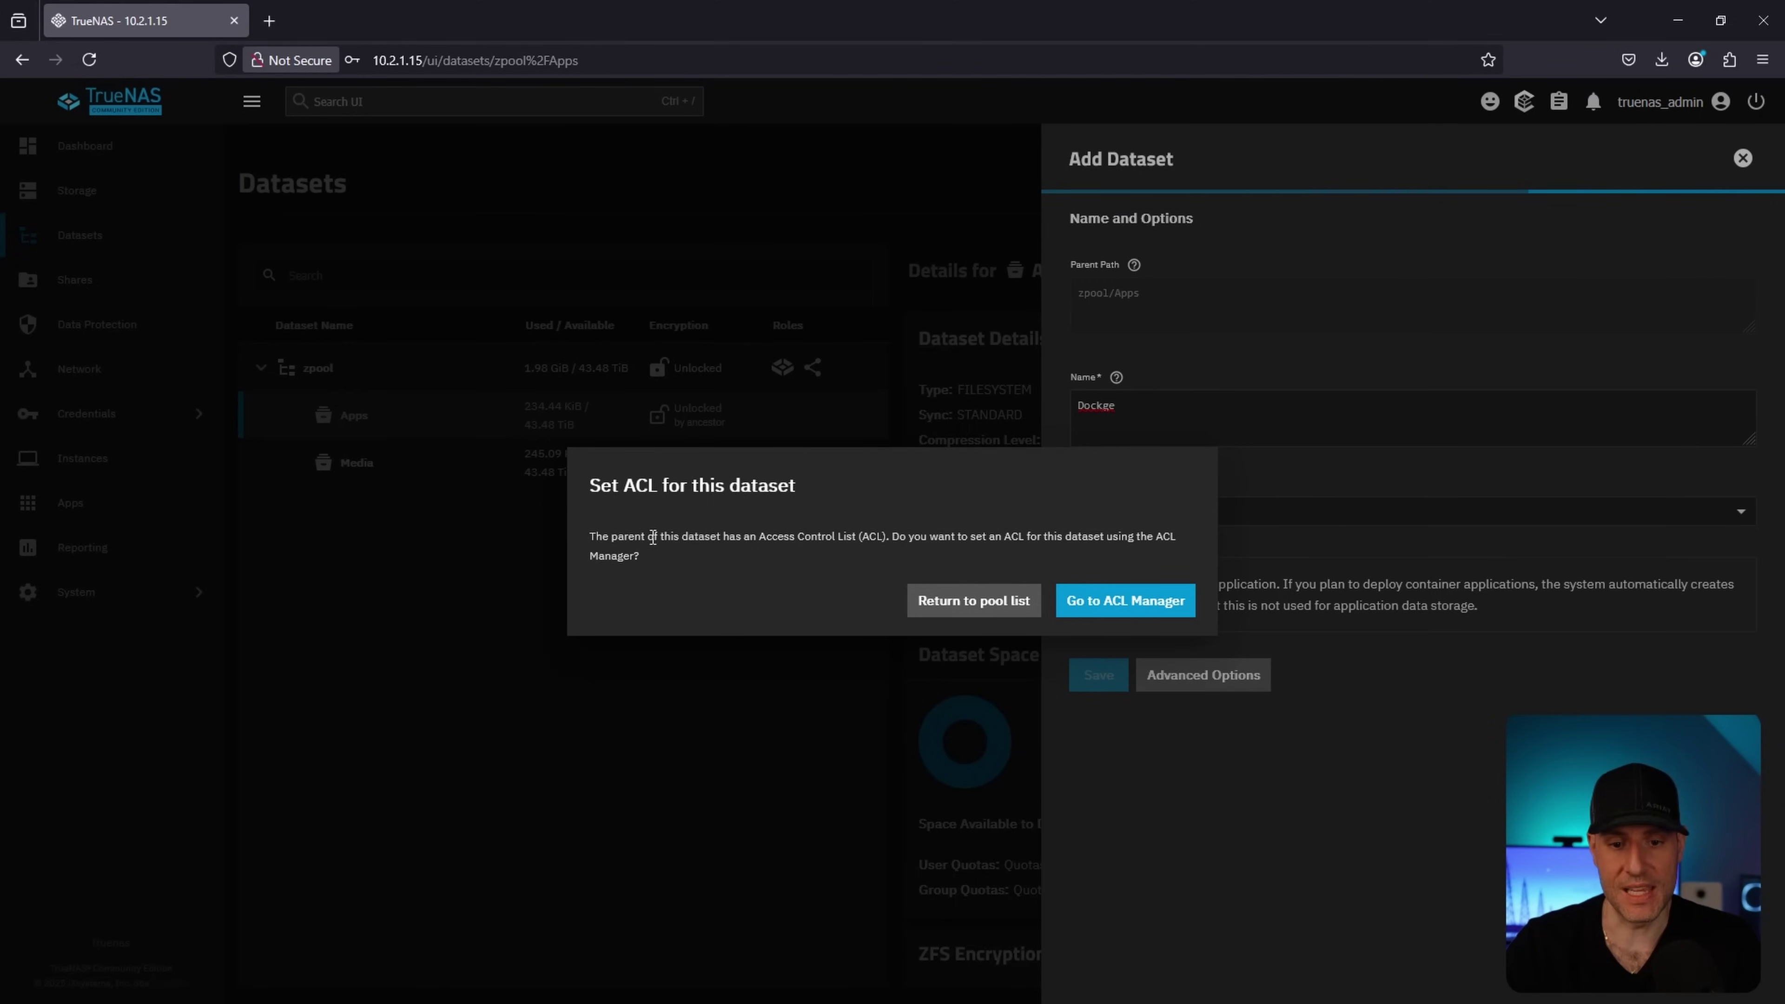
left_click_drag(654, 541, 905, 538)
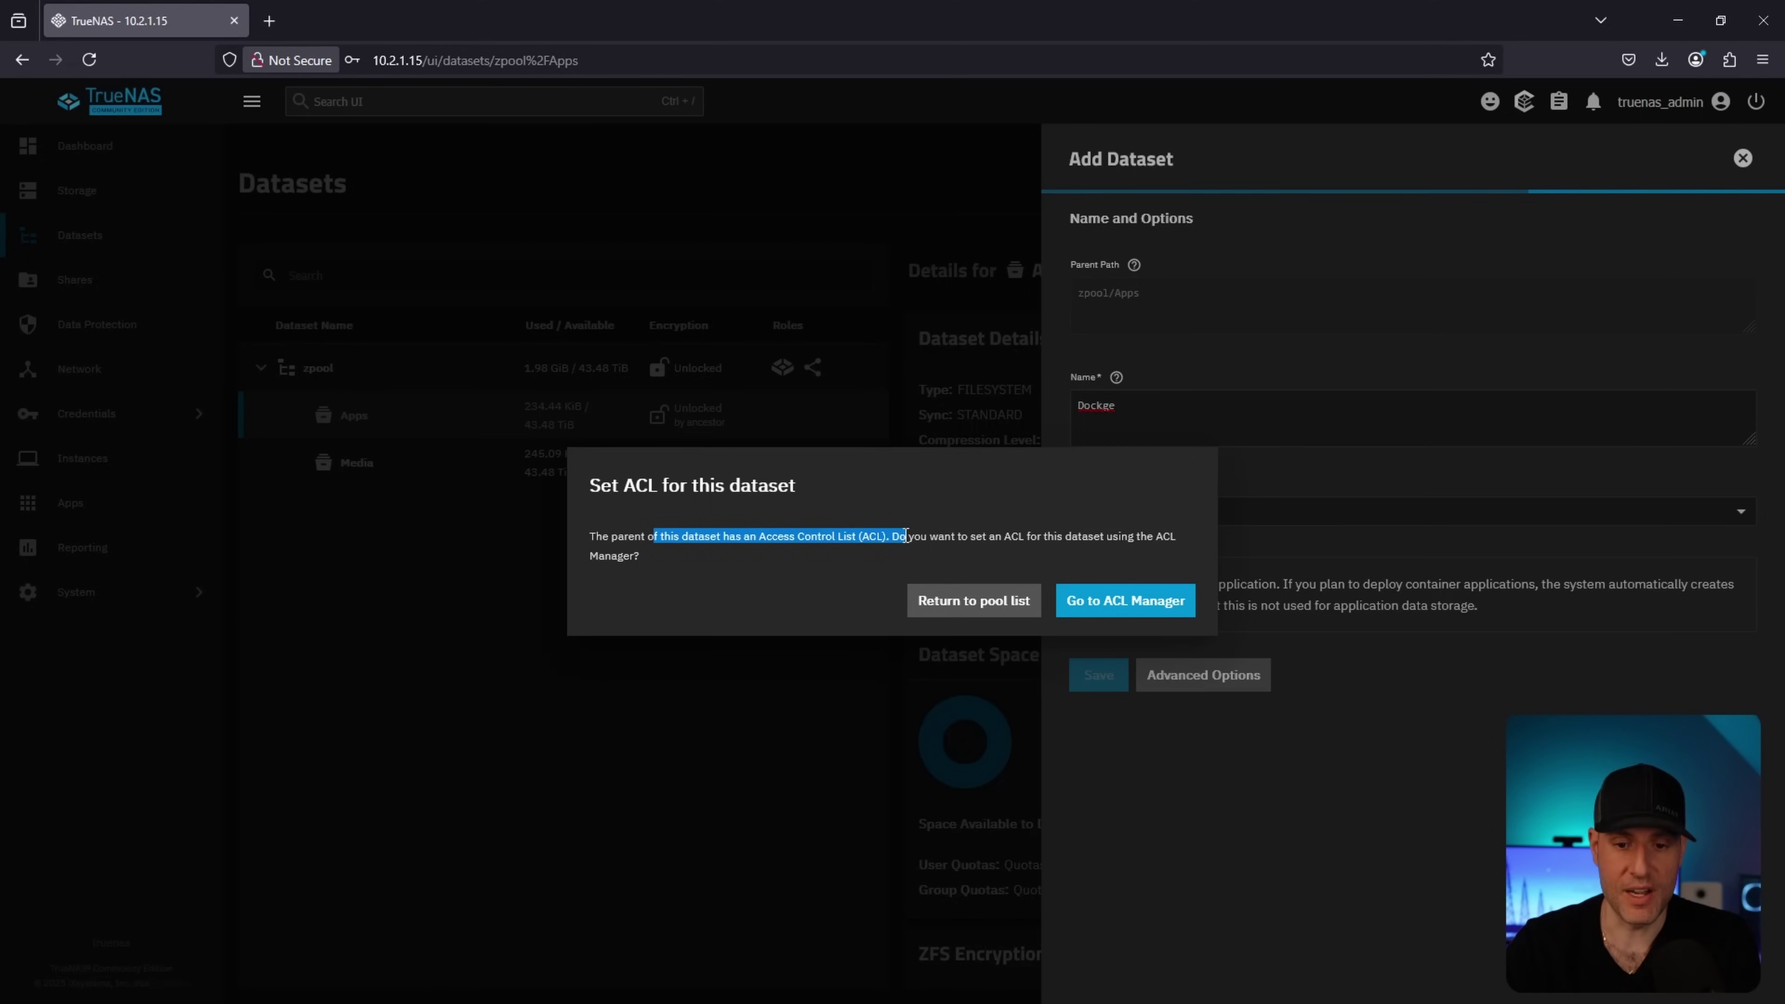
left_click(722, 537)
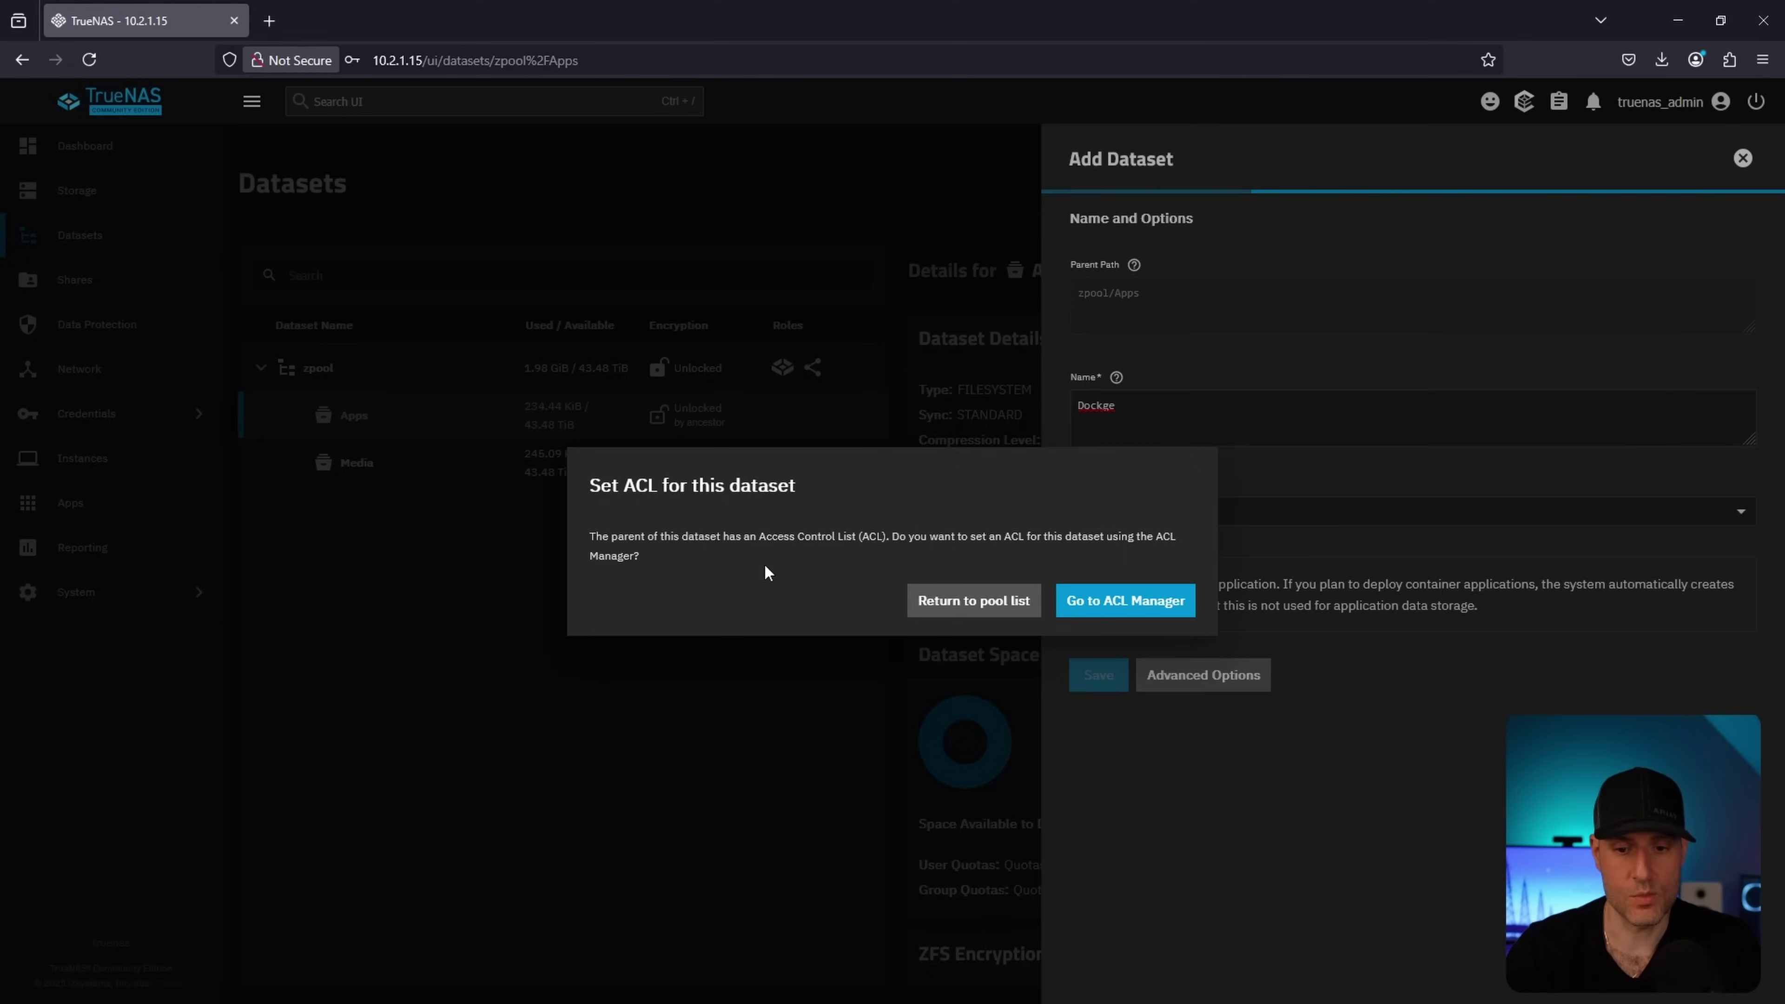
left_click(977, 606)
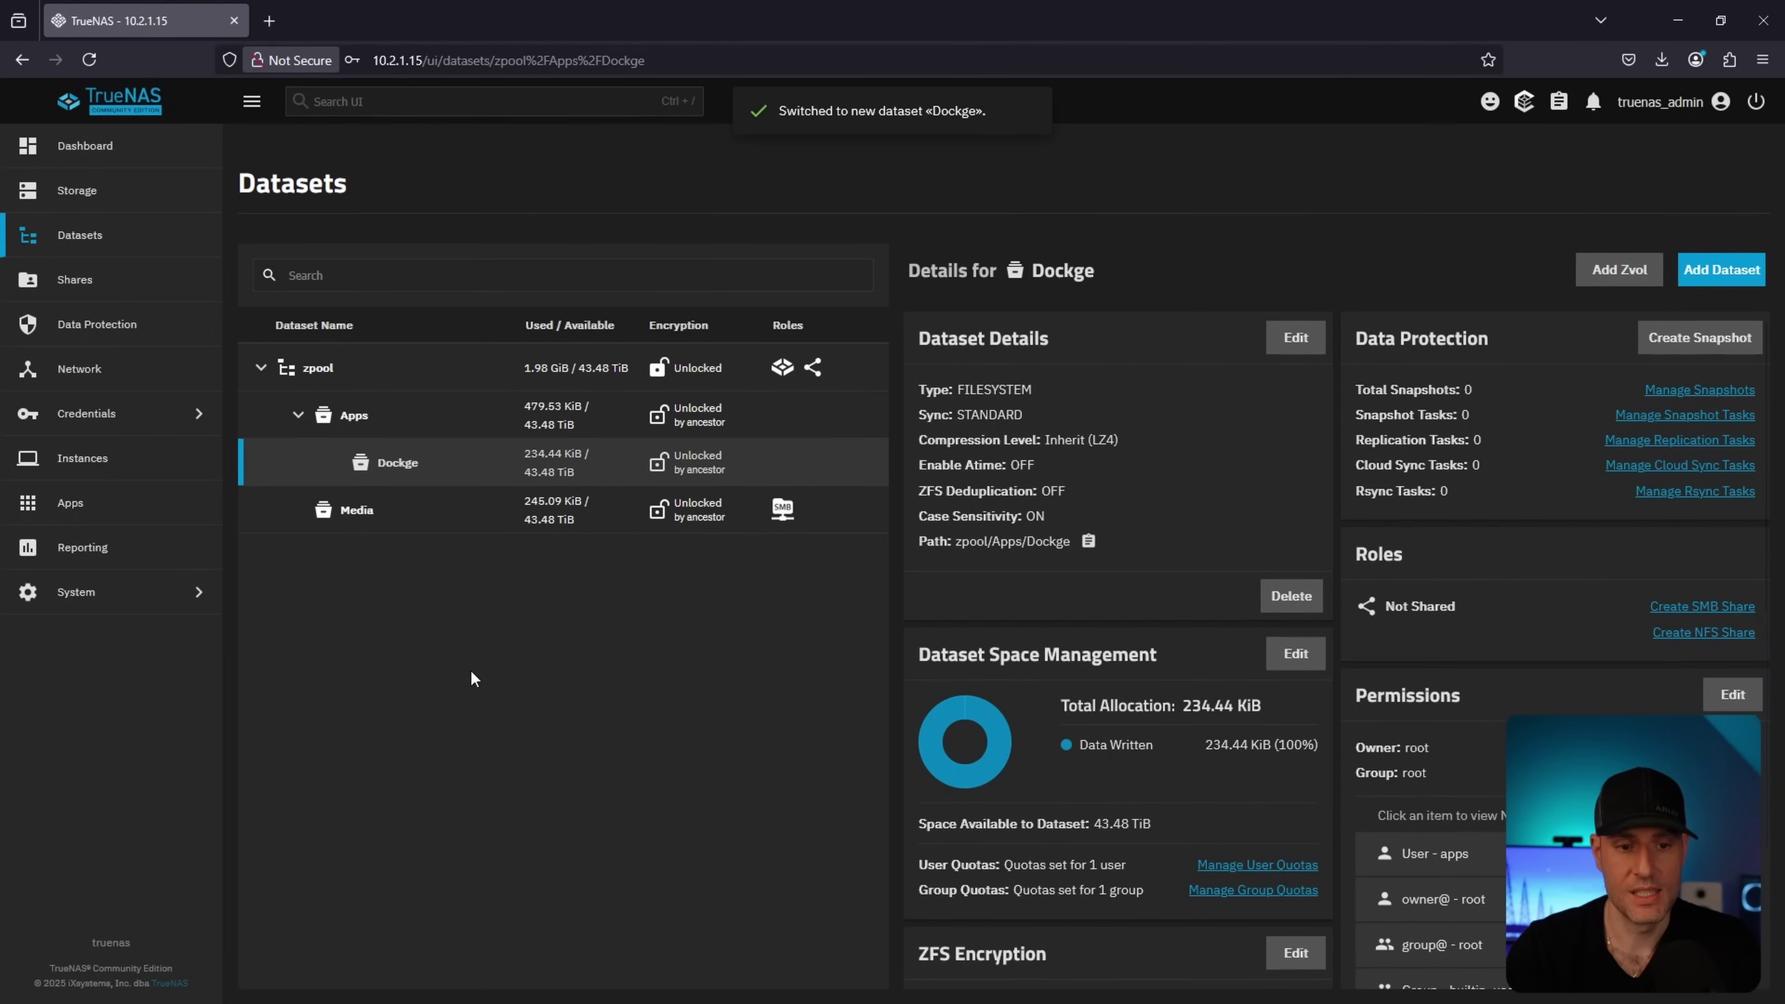
left_click(298, 416)
left_click(298, 416)
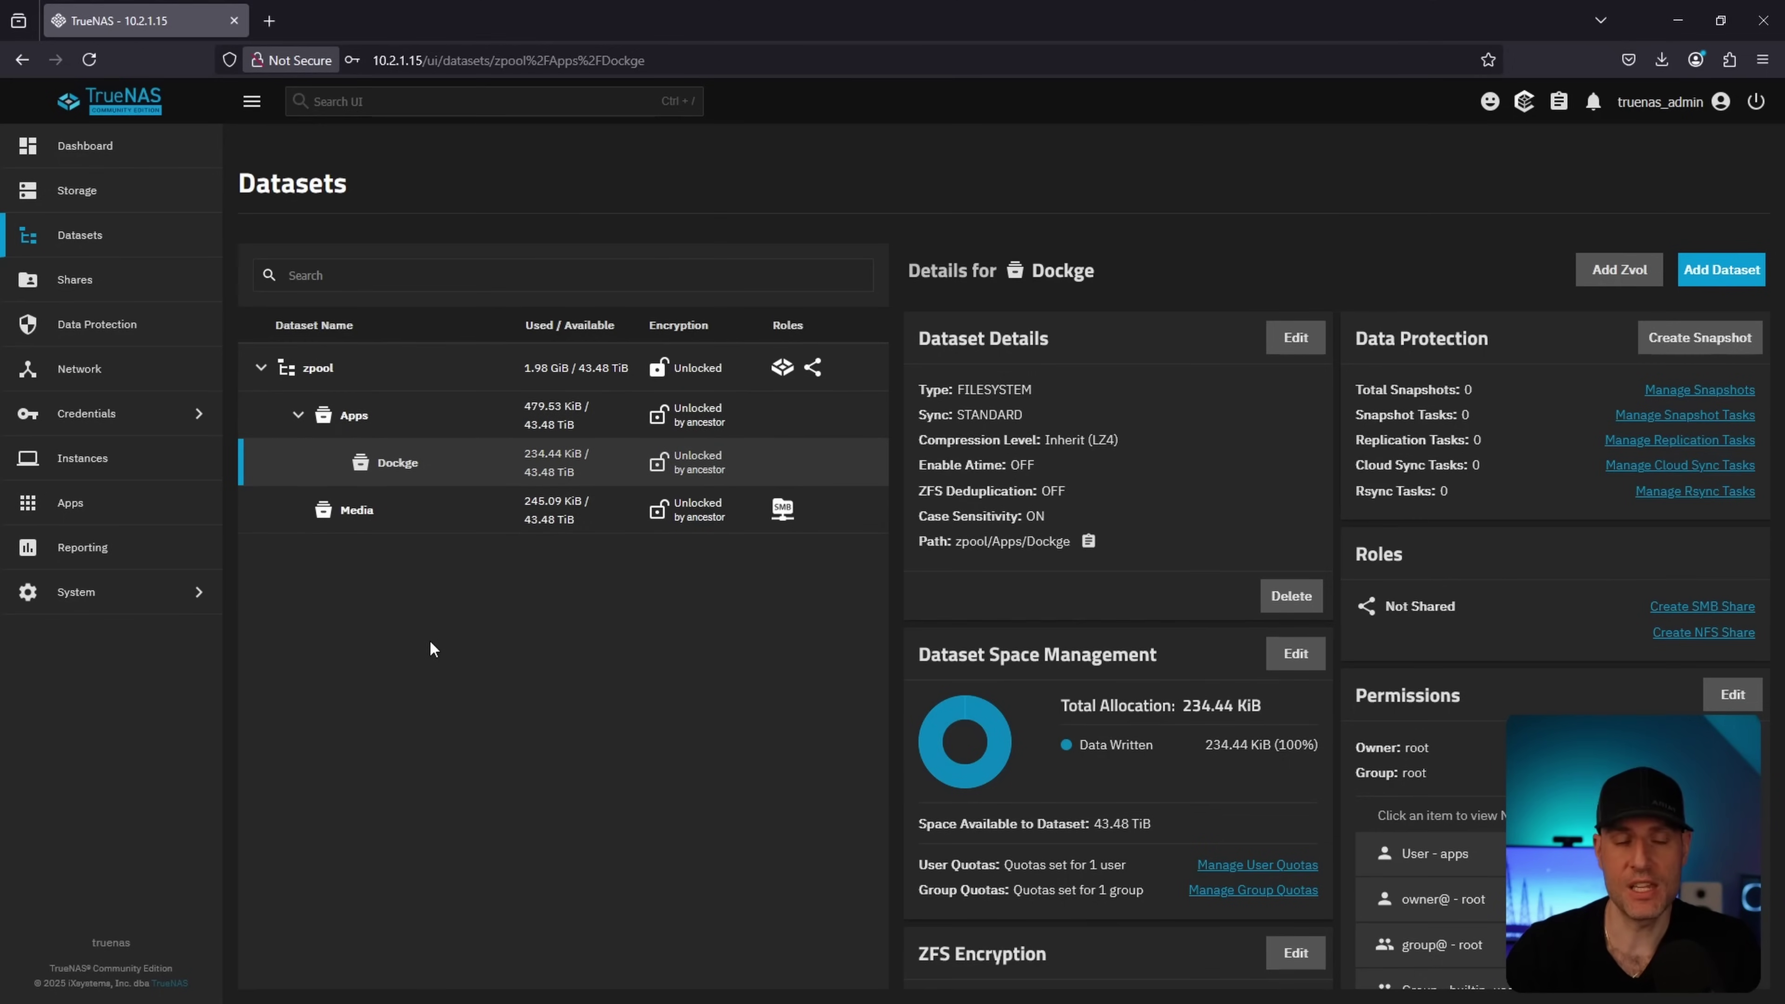
- Search the available applications for "dockge" and open the Dockge app's details
left_click(111, 517)
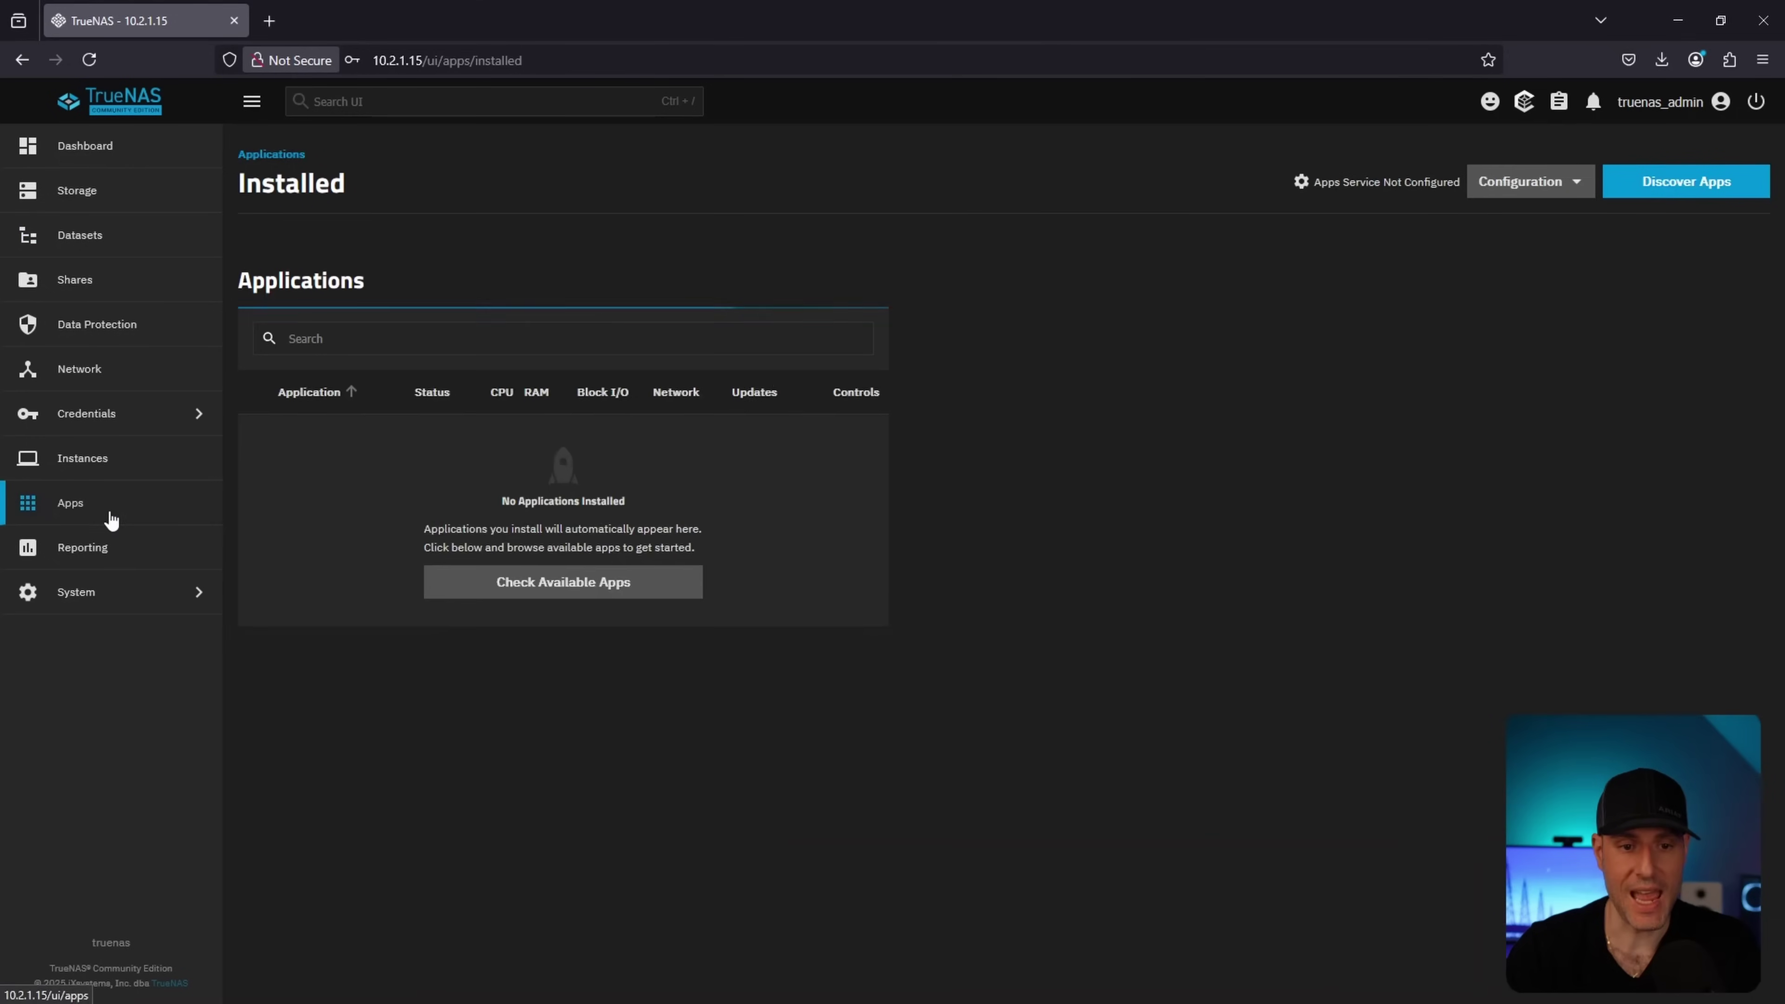
left_click(1648, 180)
left_click(490, 276)
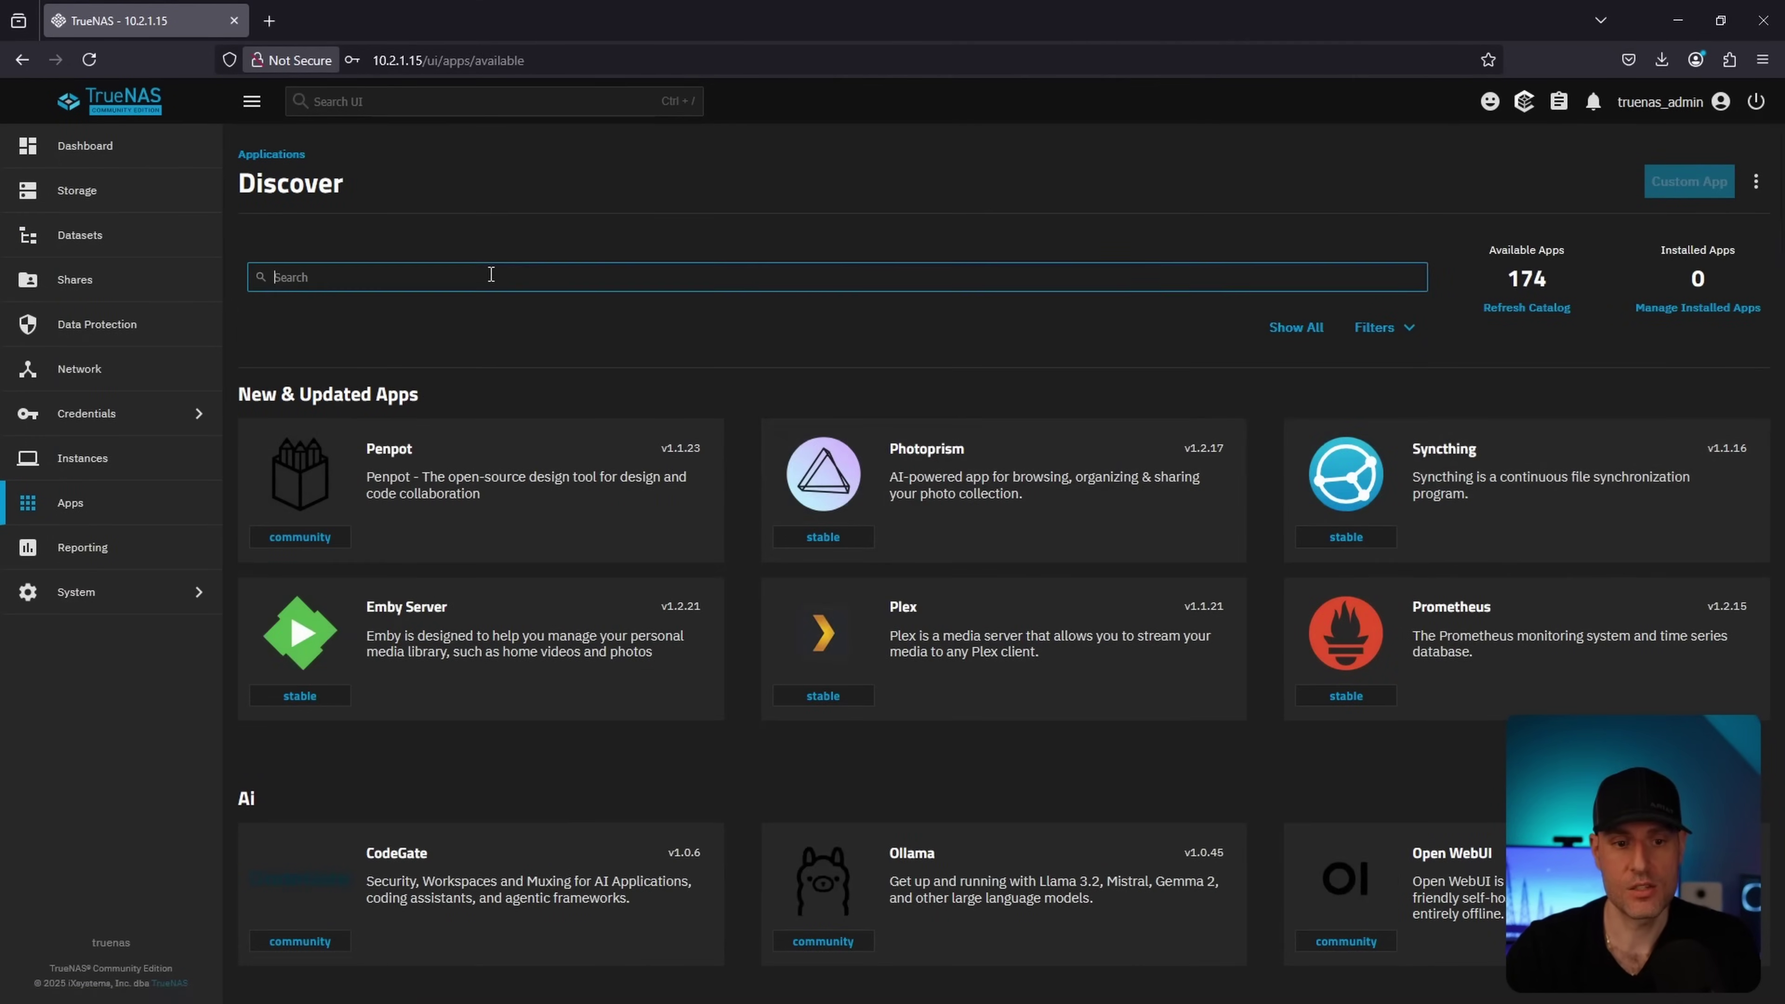
type("dockge")
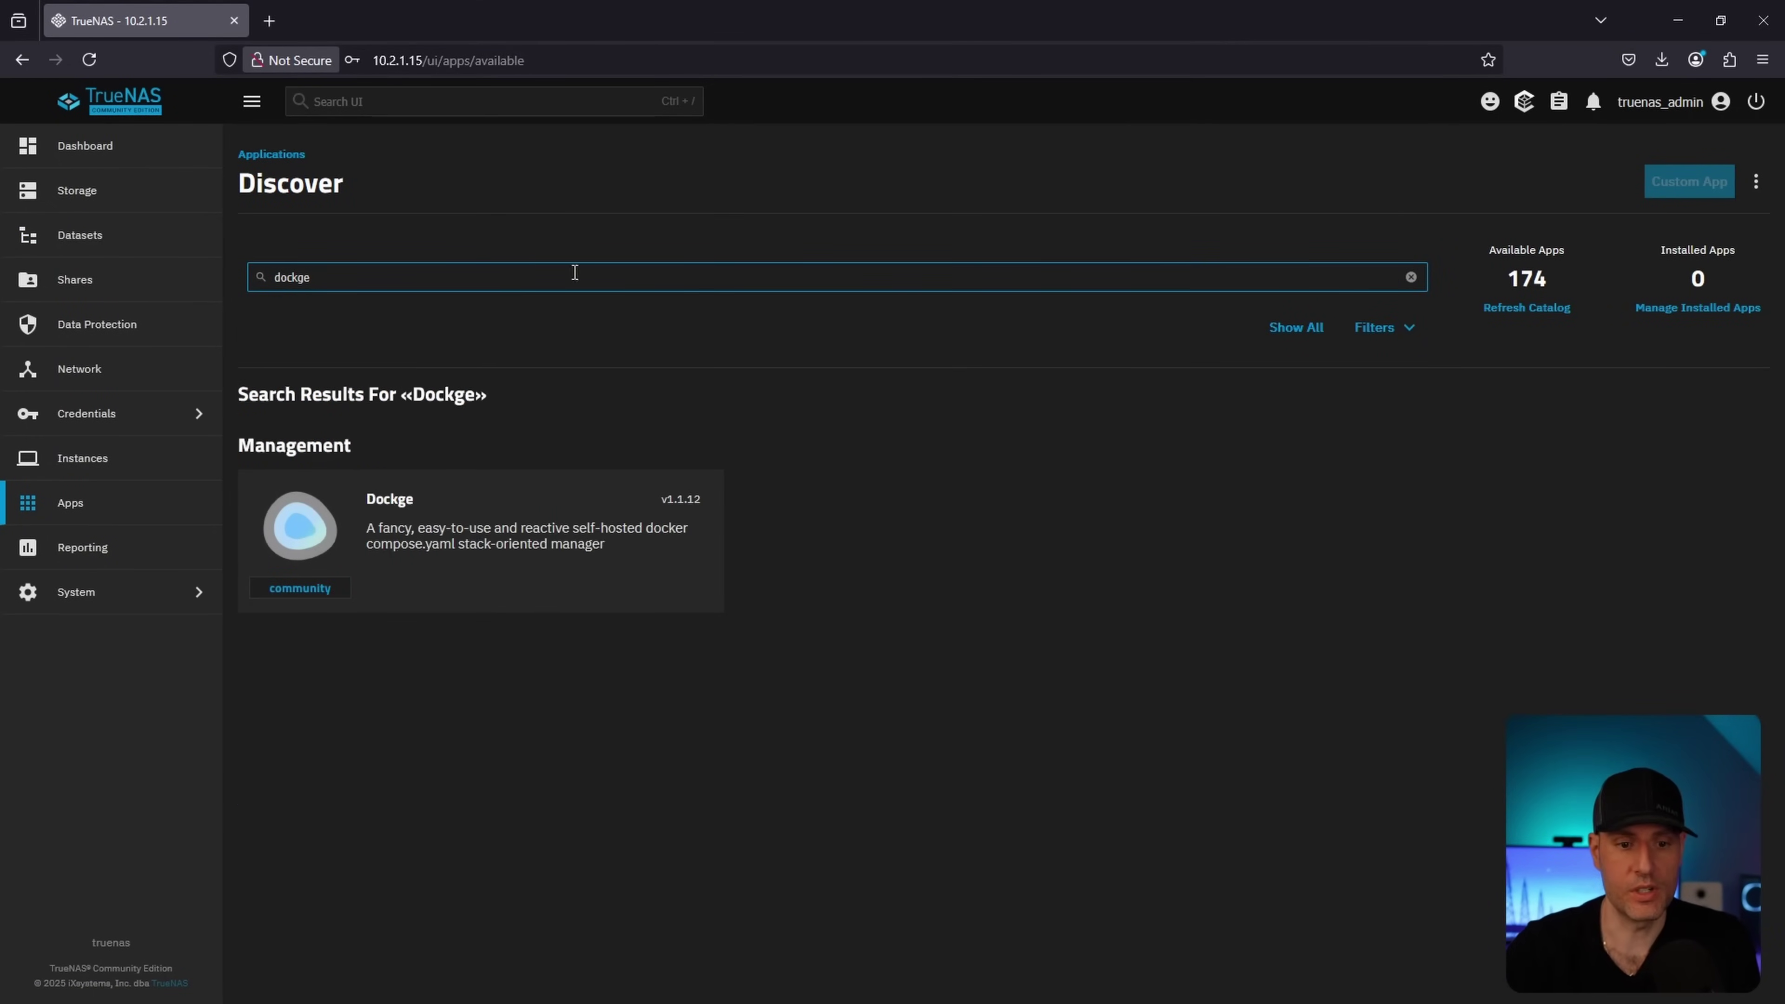
left_click(506, 522)
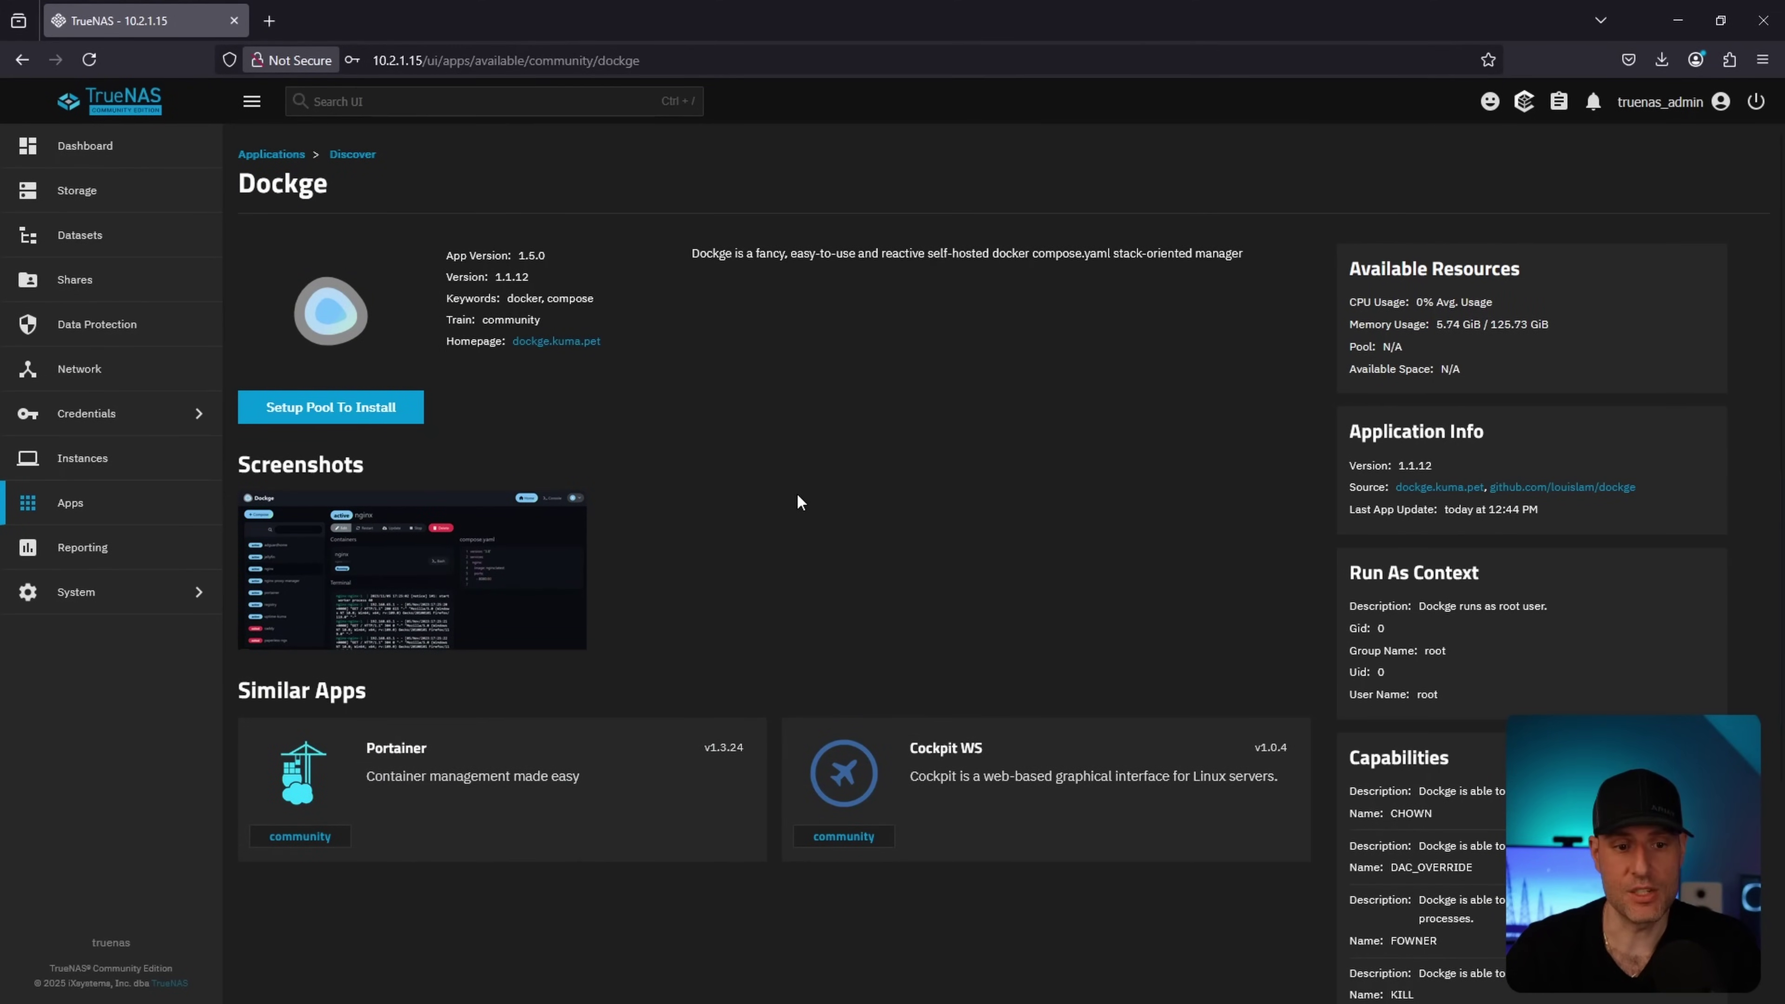
- Choose zpool as the pool for apps so the Dockge installation can be set up
left_click(307, 402)
left_click(790, 548)
left_click(826, 587)
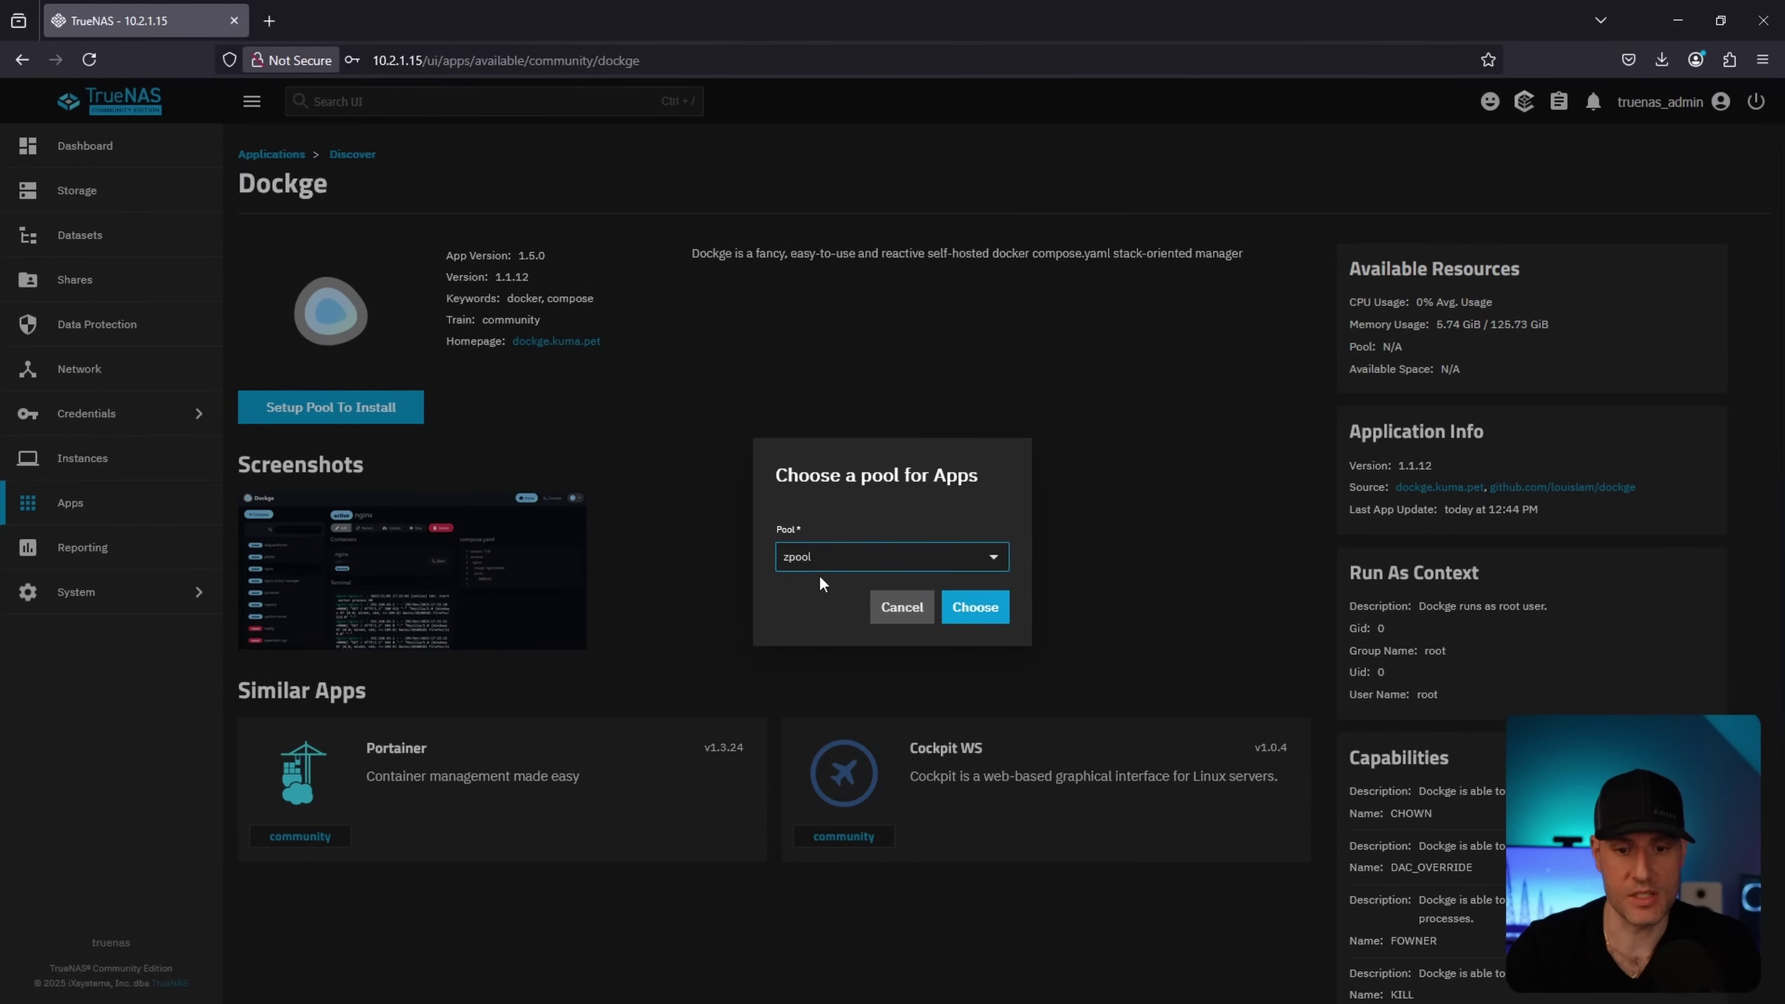
left_click(975, 609)
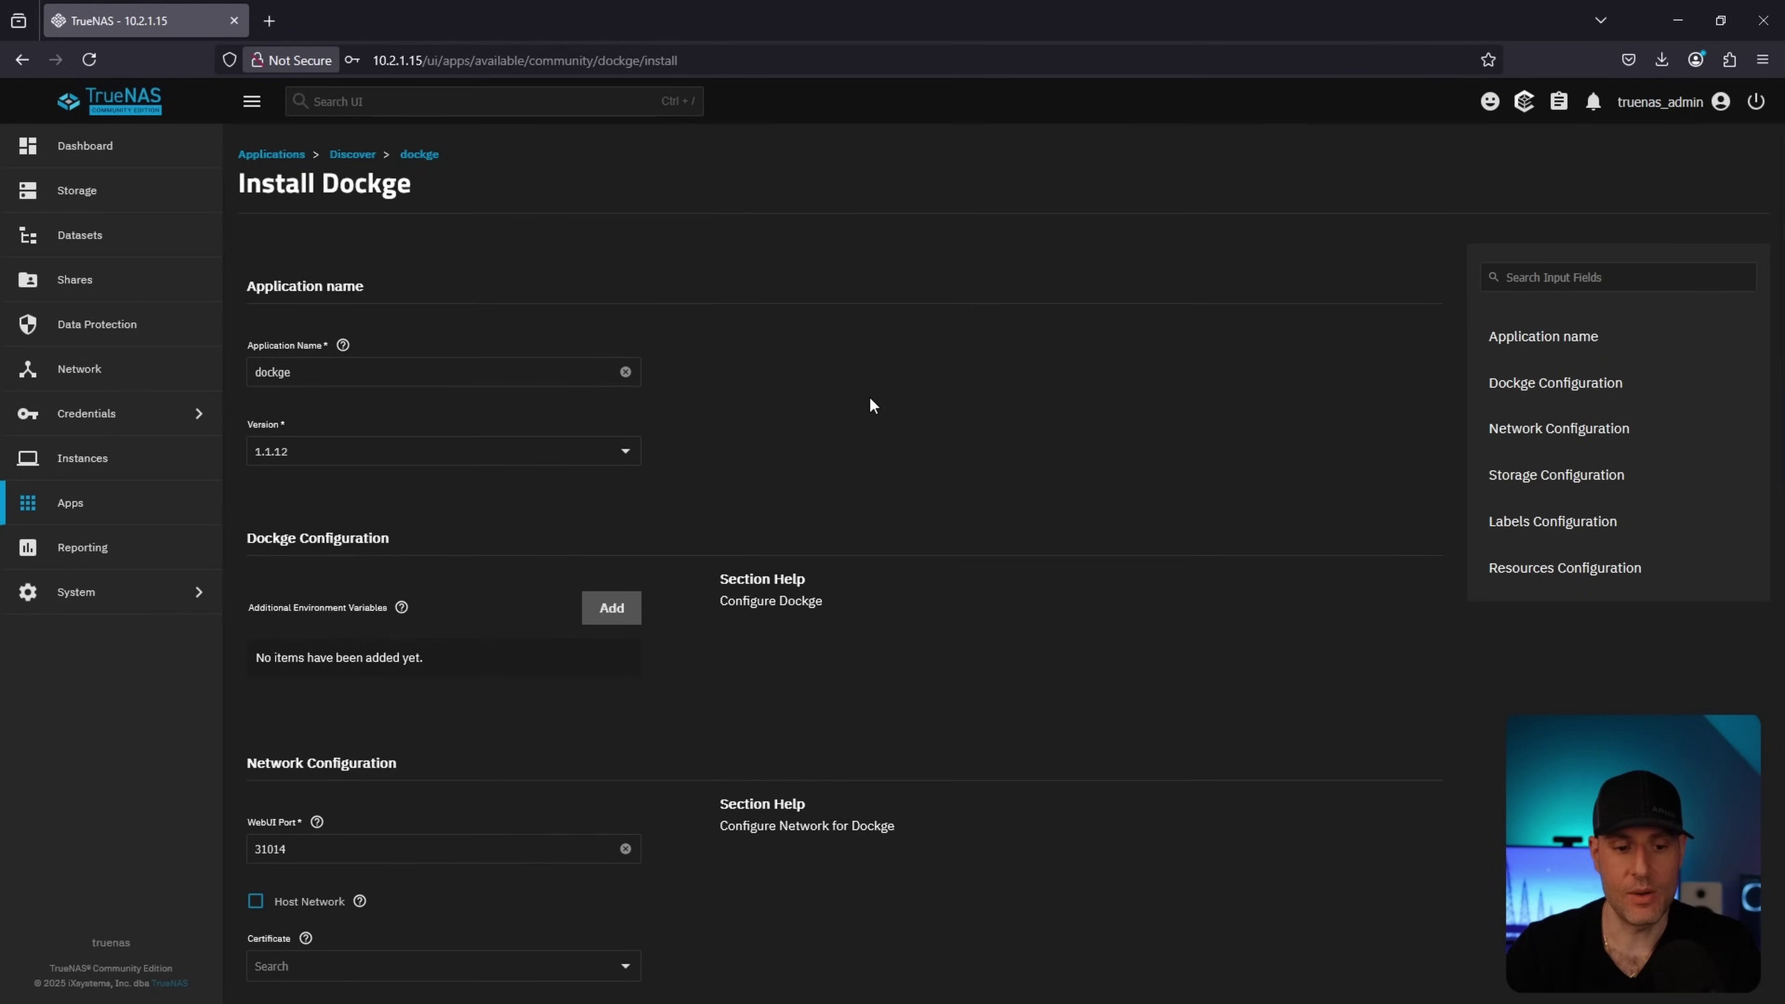
- Set the Dockge stacks storage type to Host Path and select /mnt/zpool/Apps/Dockge
scroll(928, 399, "down", 4)
scroll(695, 414, "down", 3)
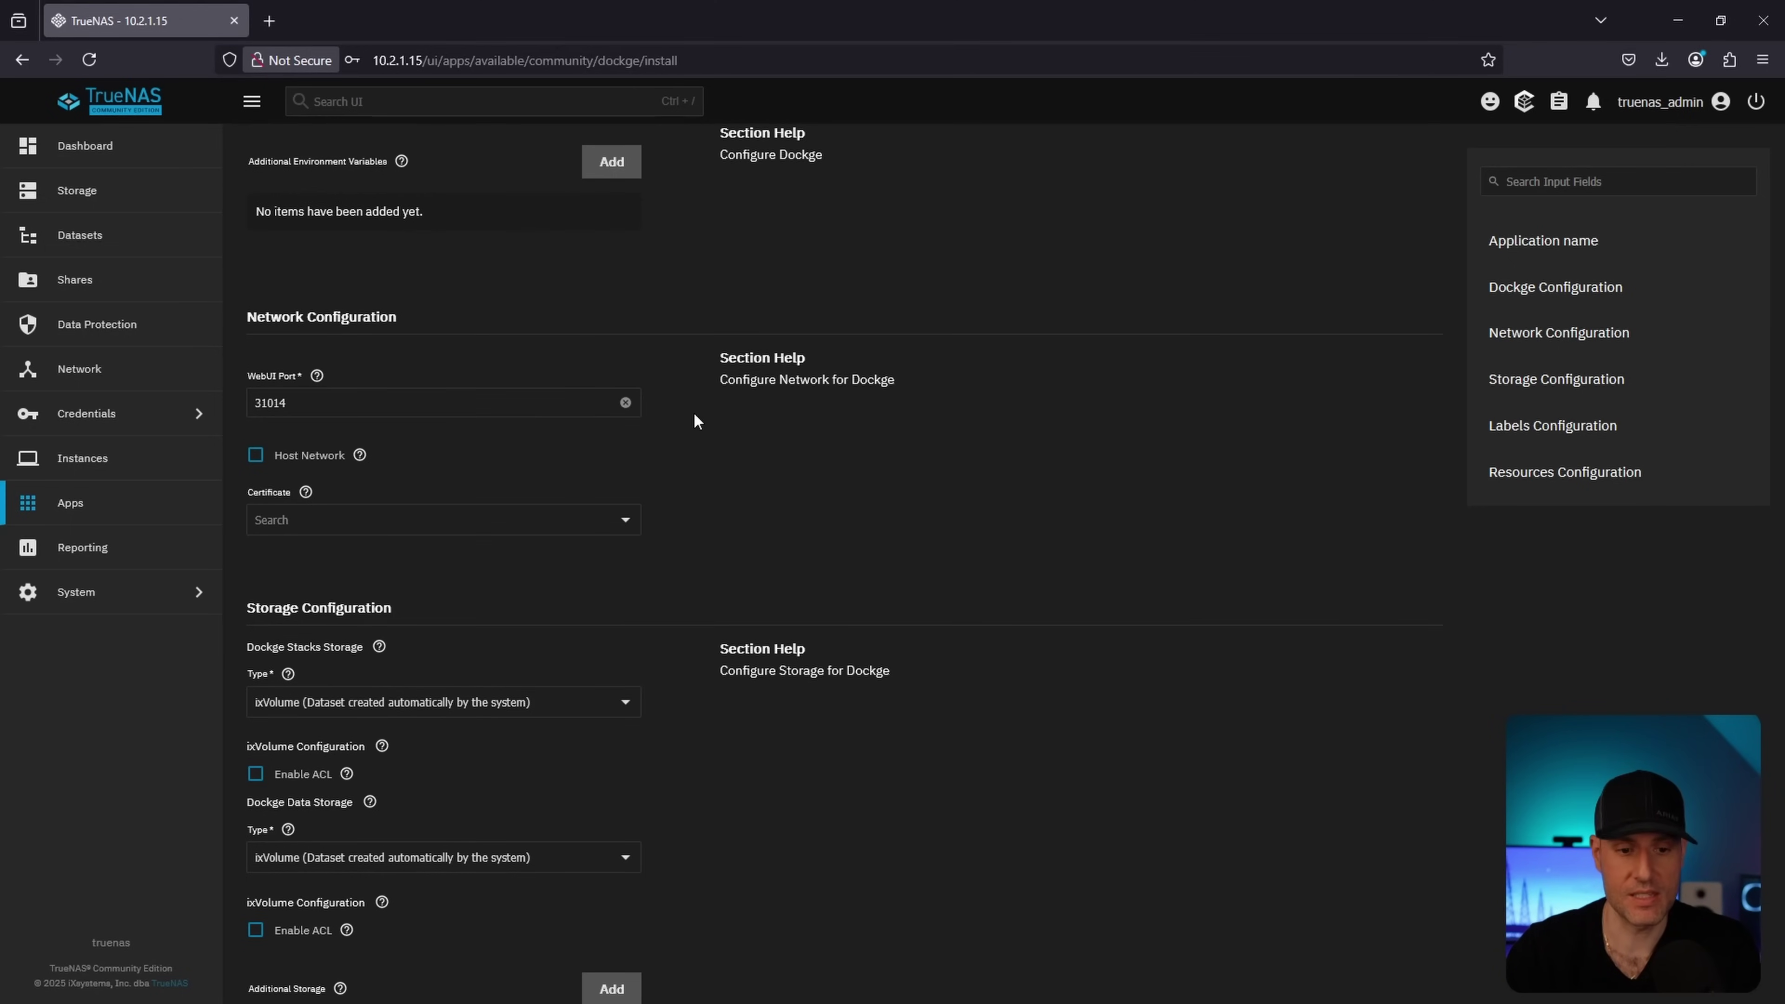
scroll(686, 416, "down", 3)
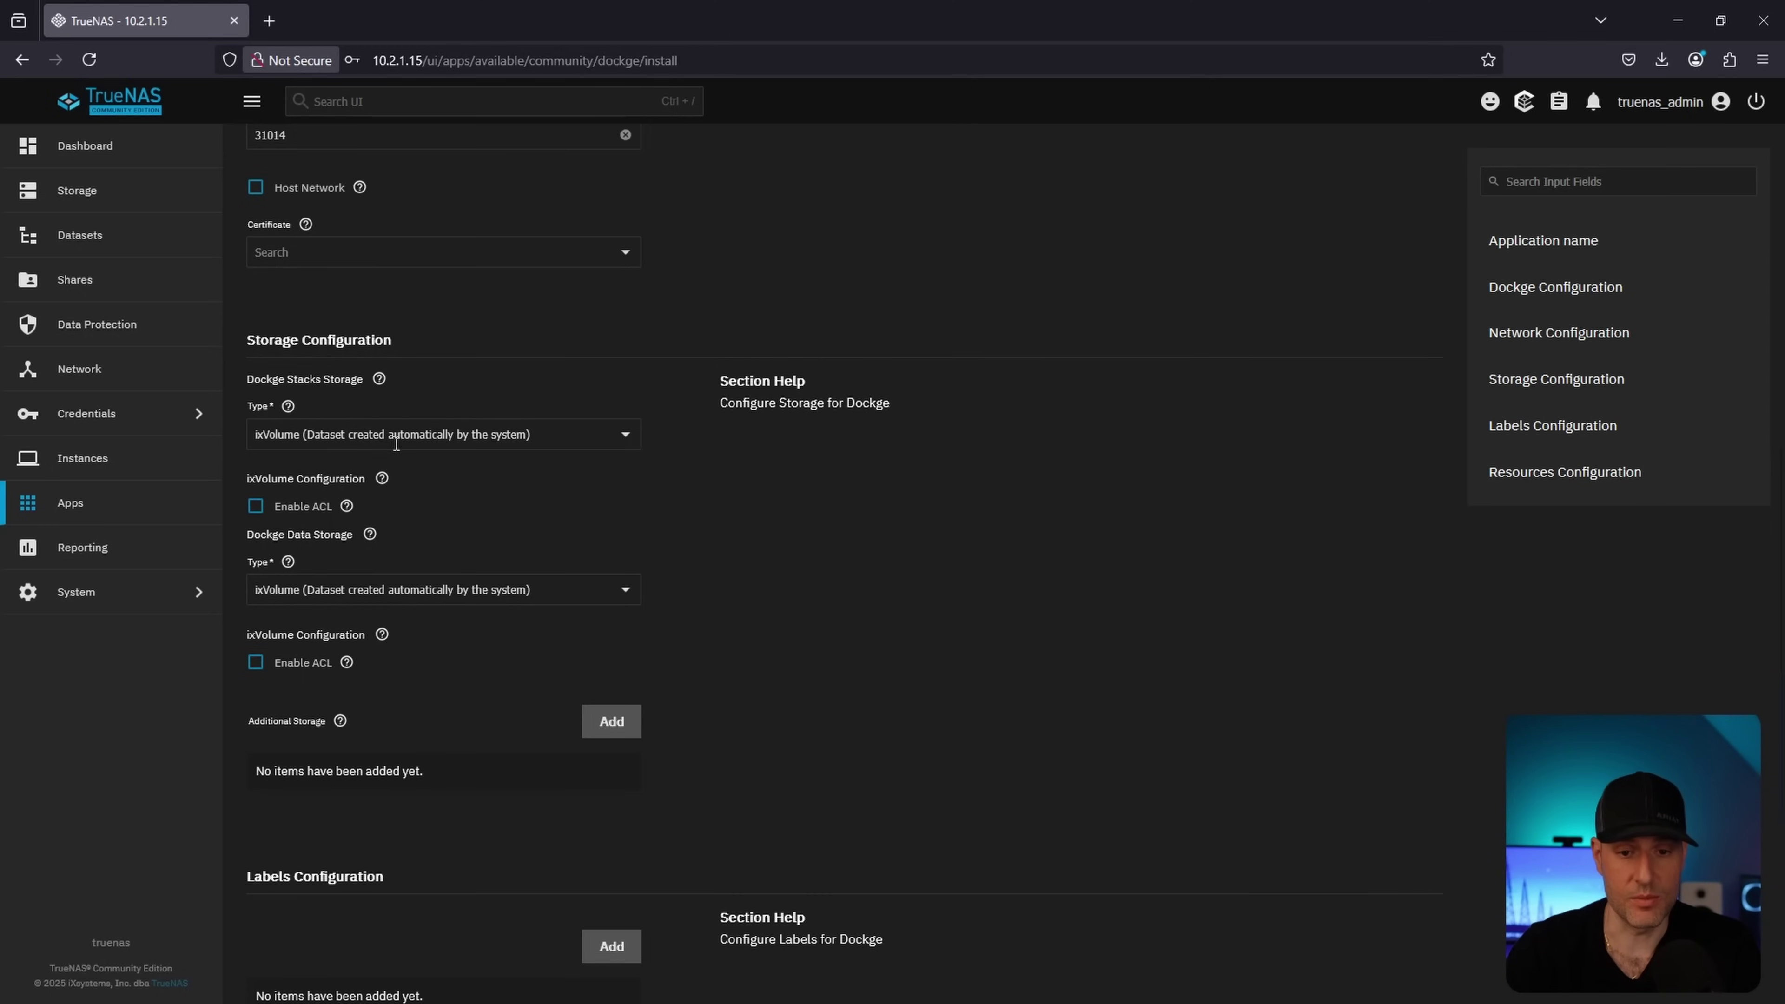
left_click(617, 445)
left_click(447, 481)
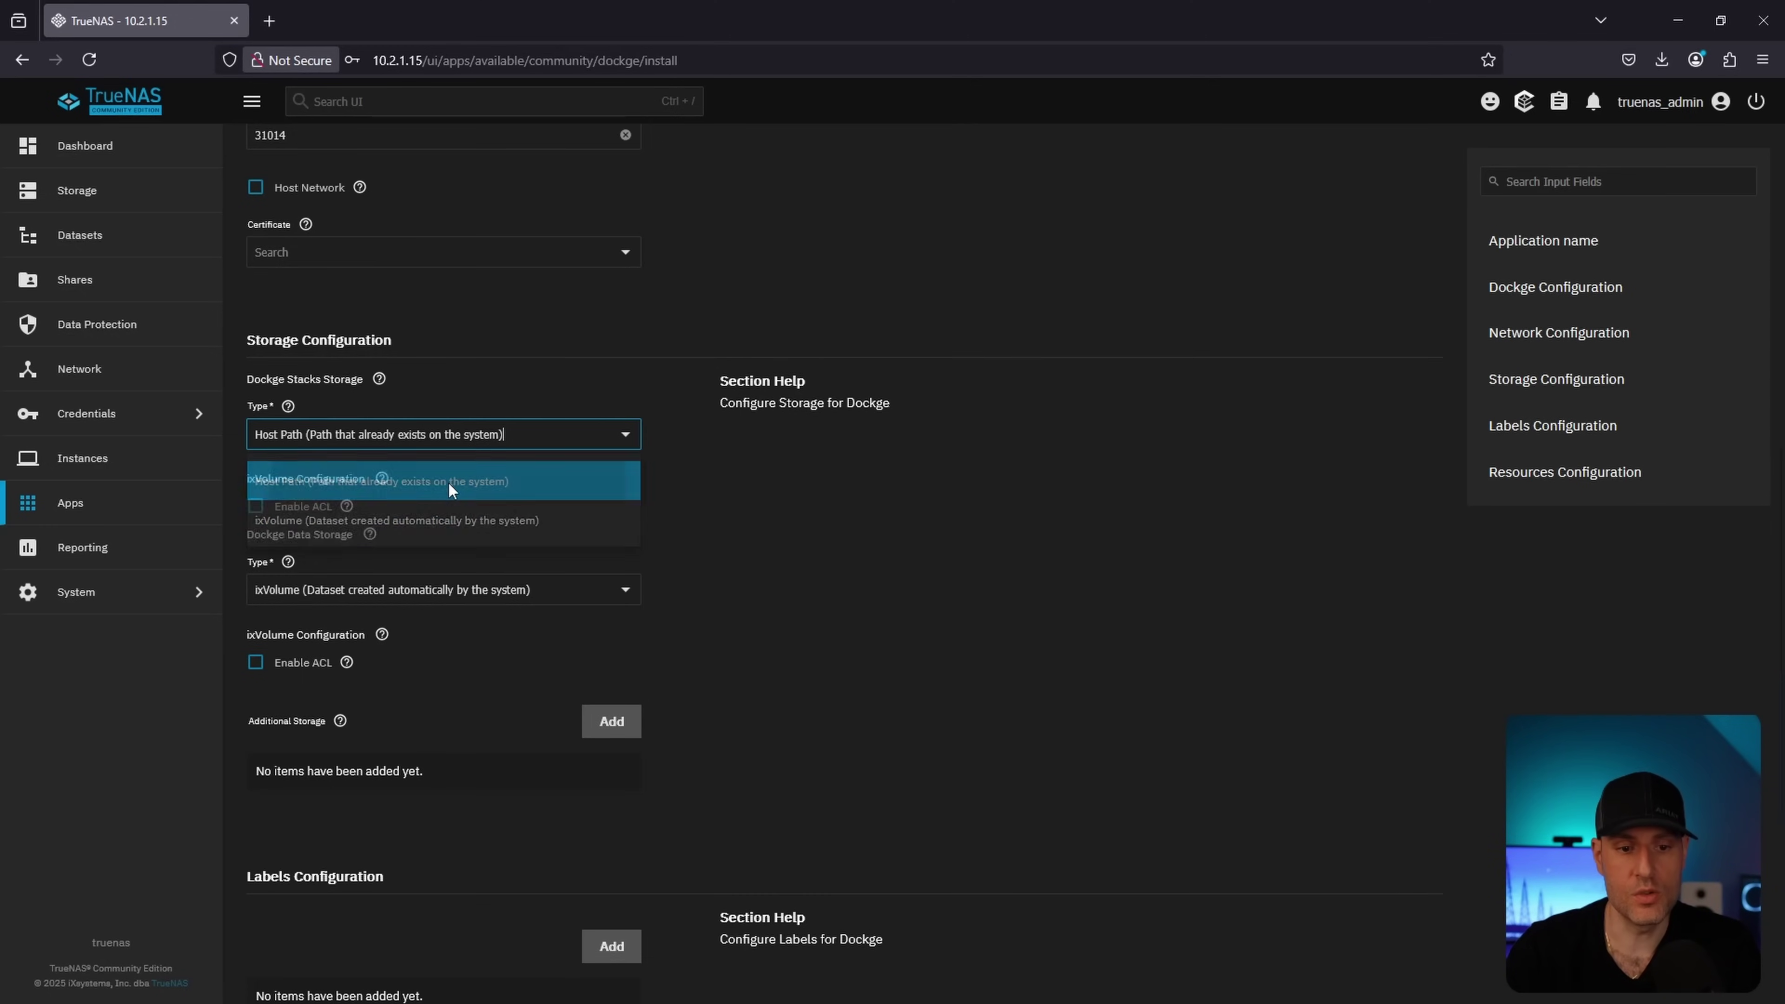
left_click(256, 654)
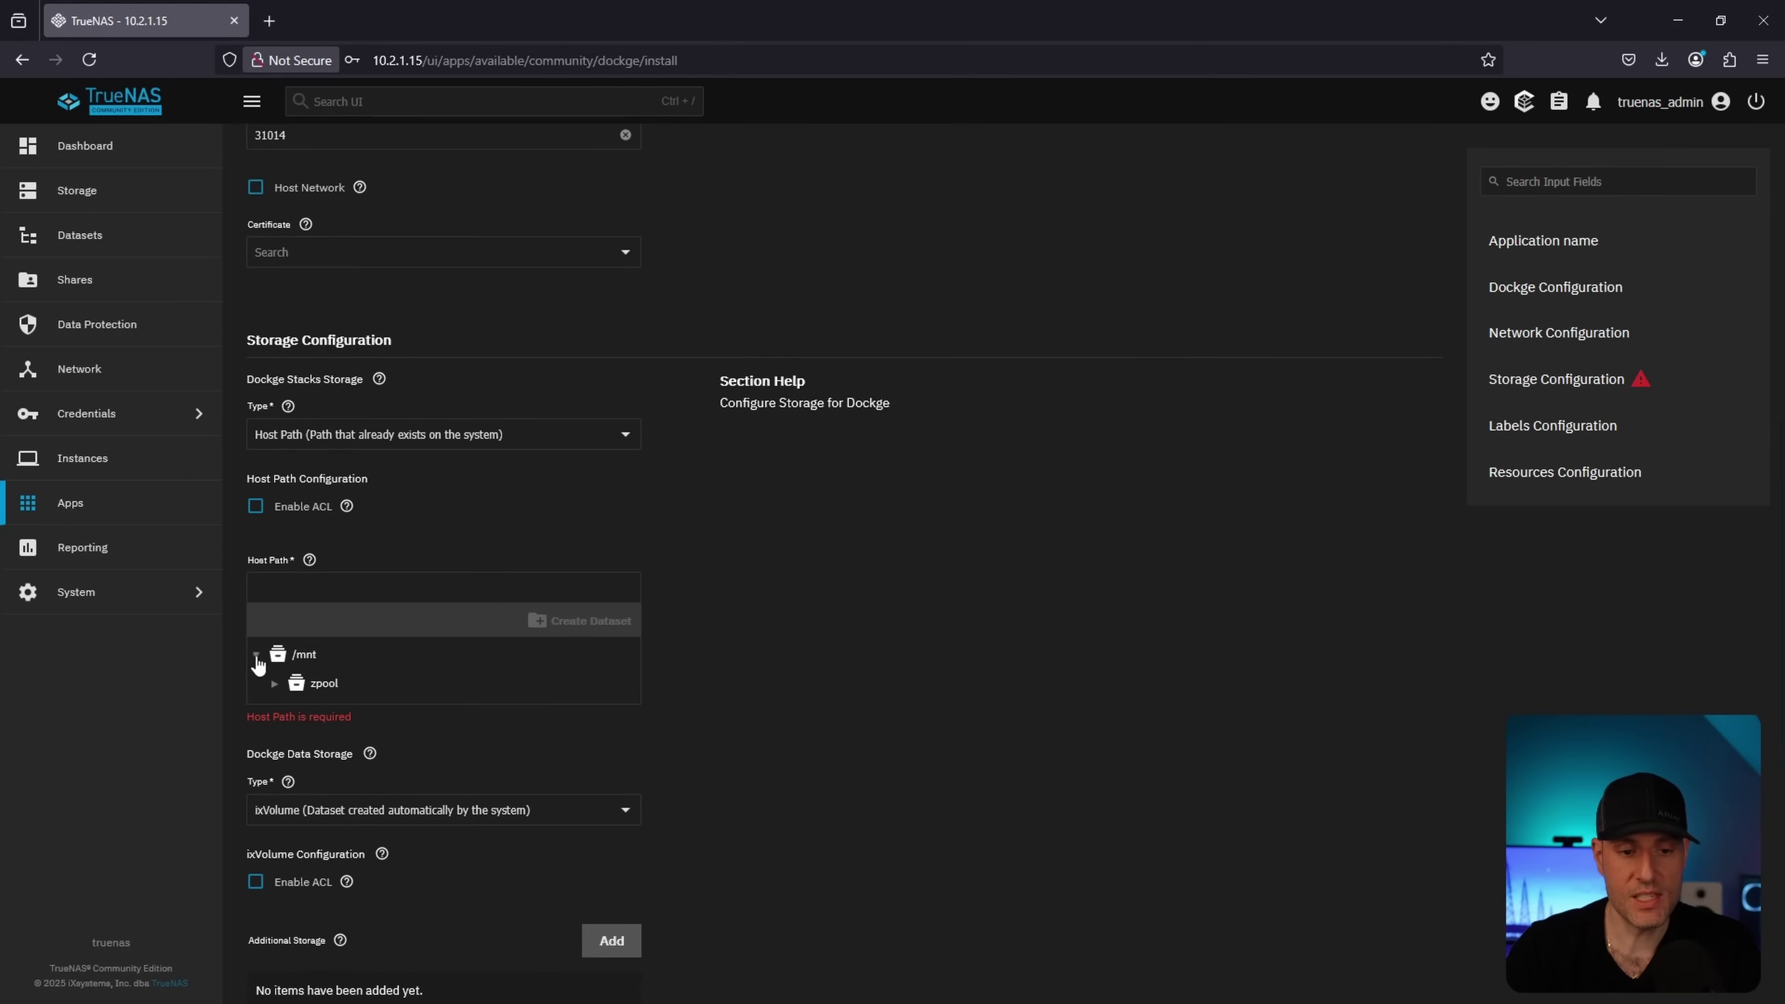
scroll(352, 594, "down", 3)
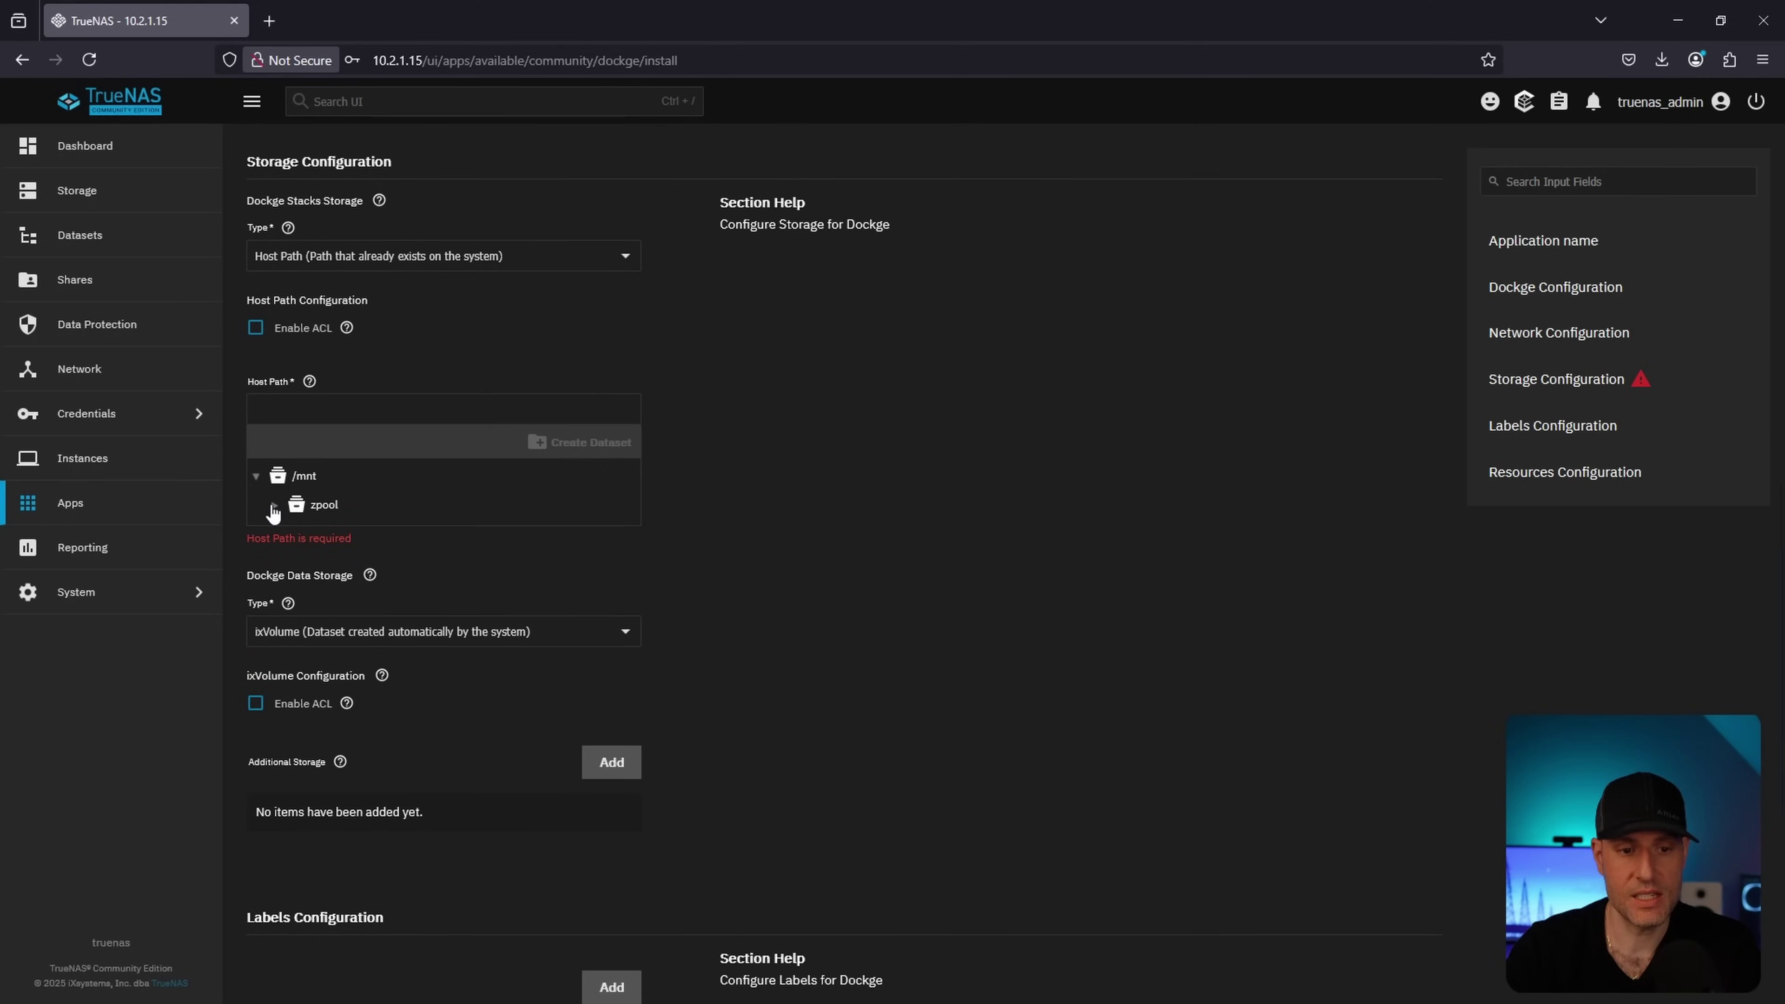
left_click(274, 508)
left_click(292, 535)
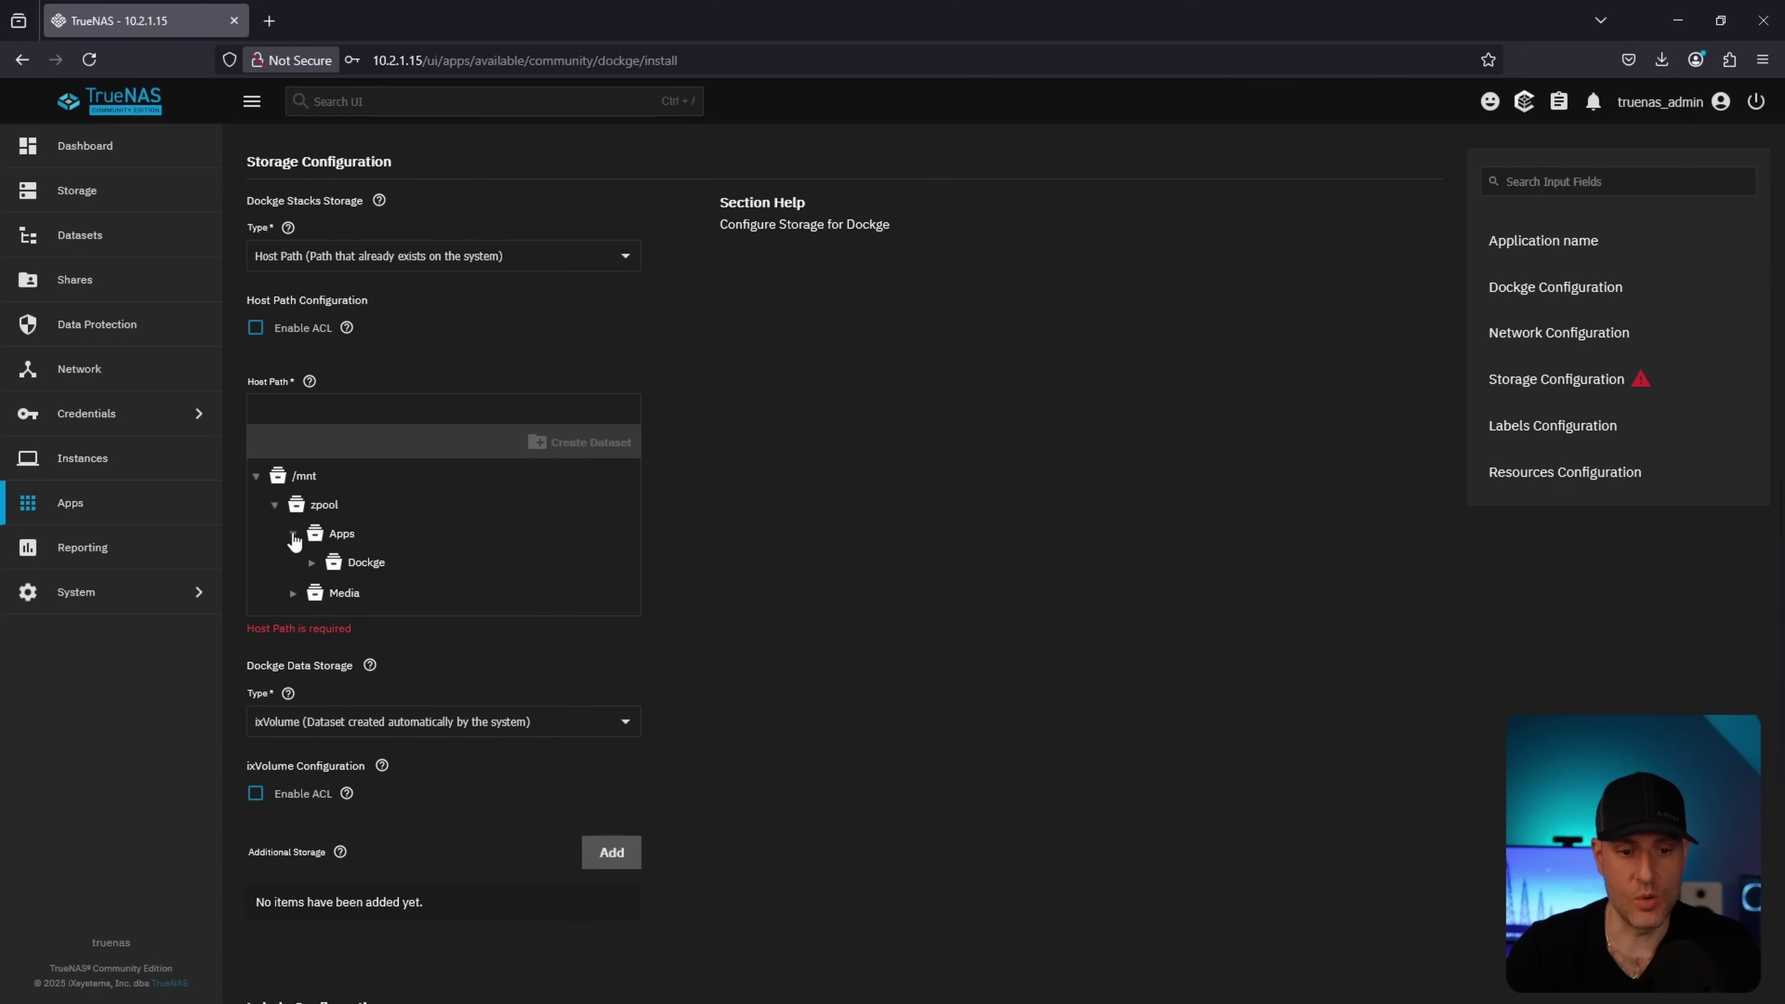
left_click(359, 573)
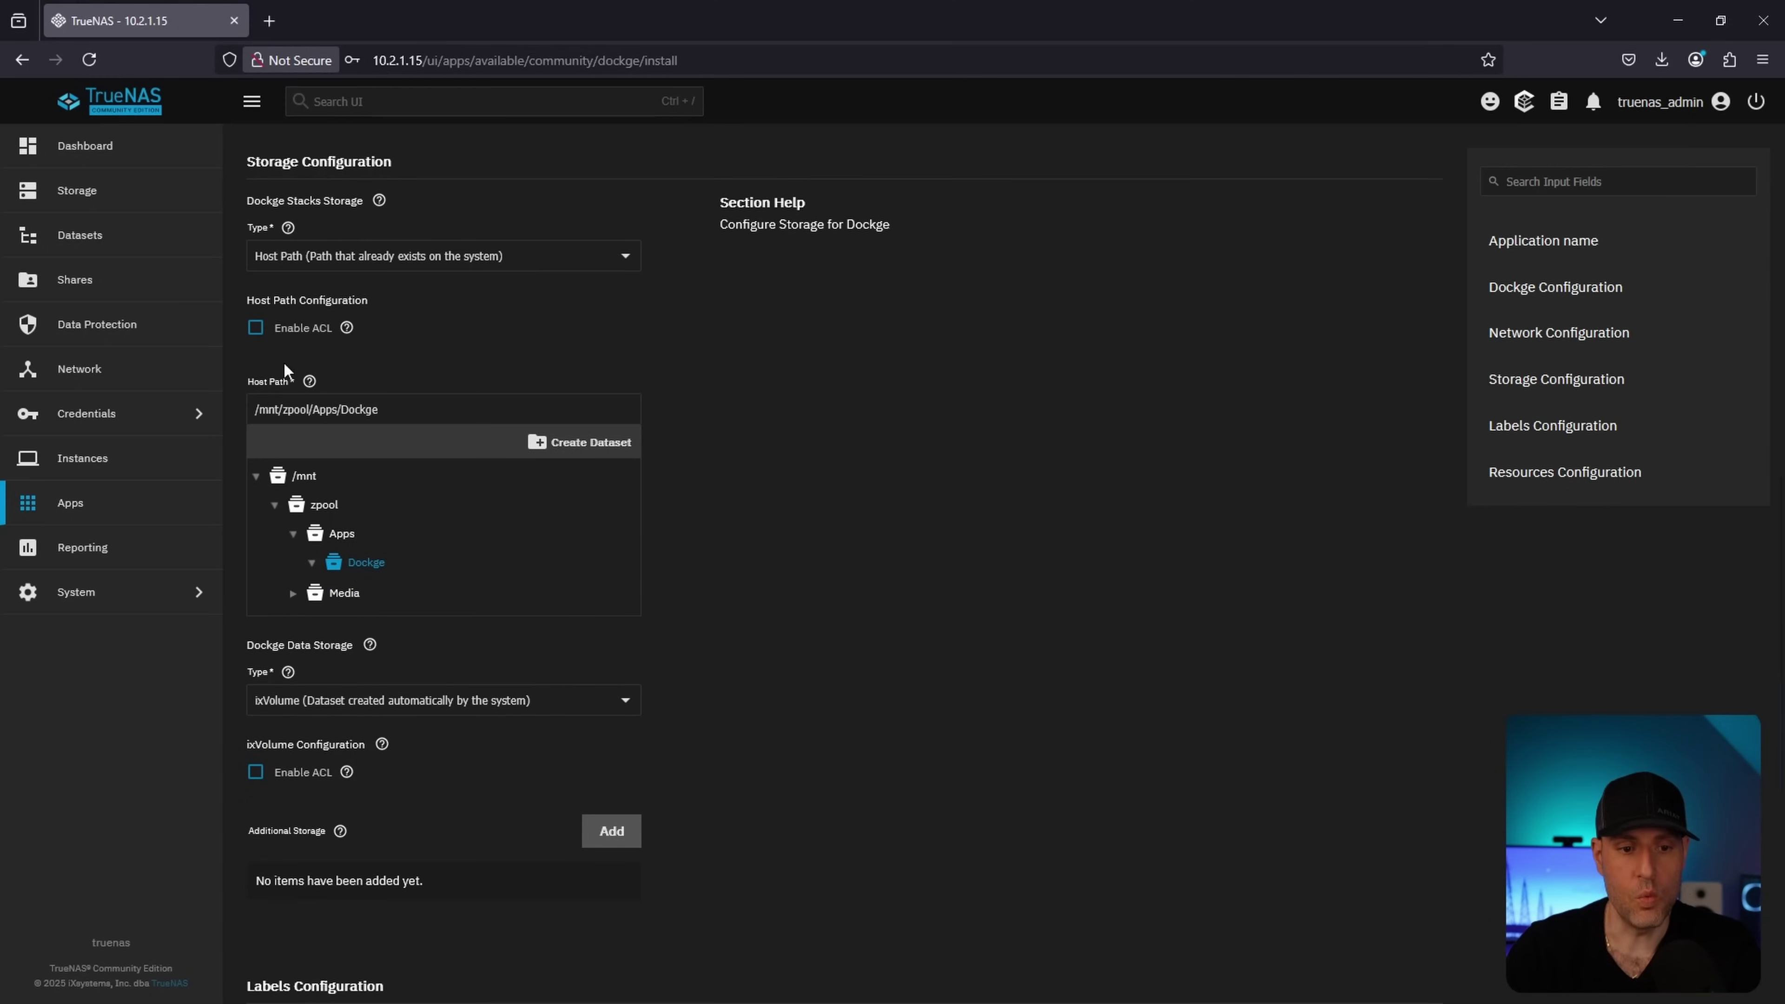
- Create a "Stacks" dataset inside Dockge and select it as the stacks storage host path
scroll(365, 406, "up", 1)
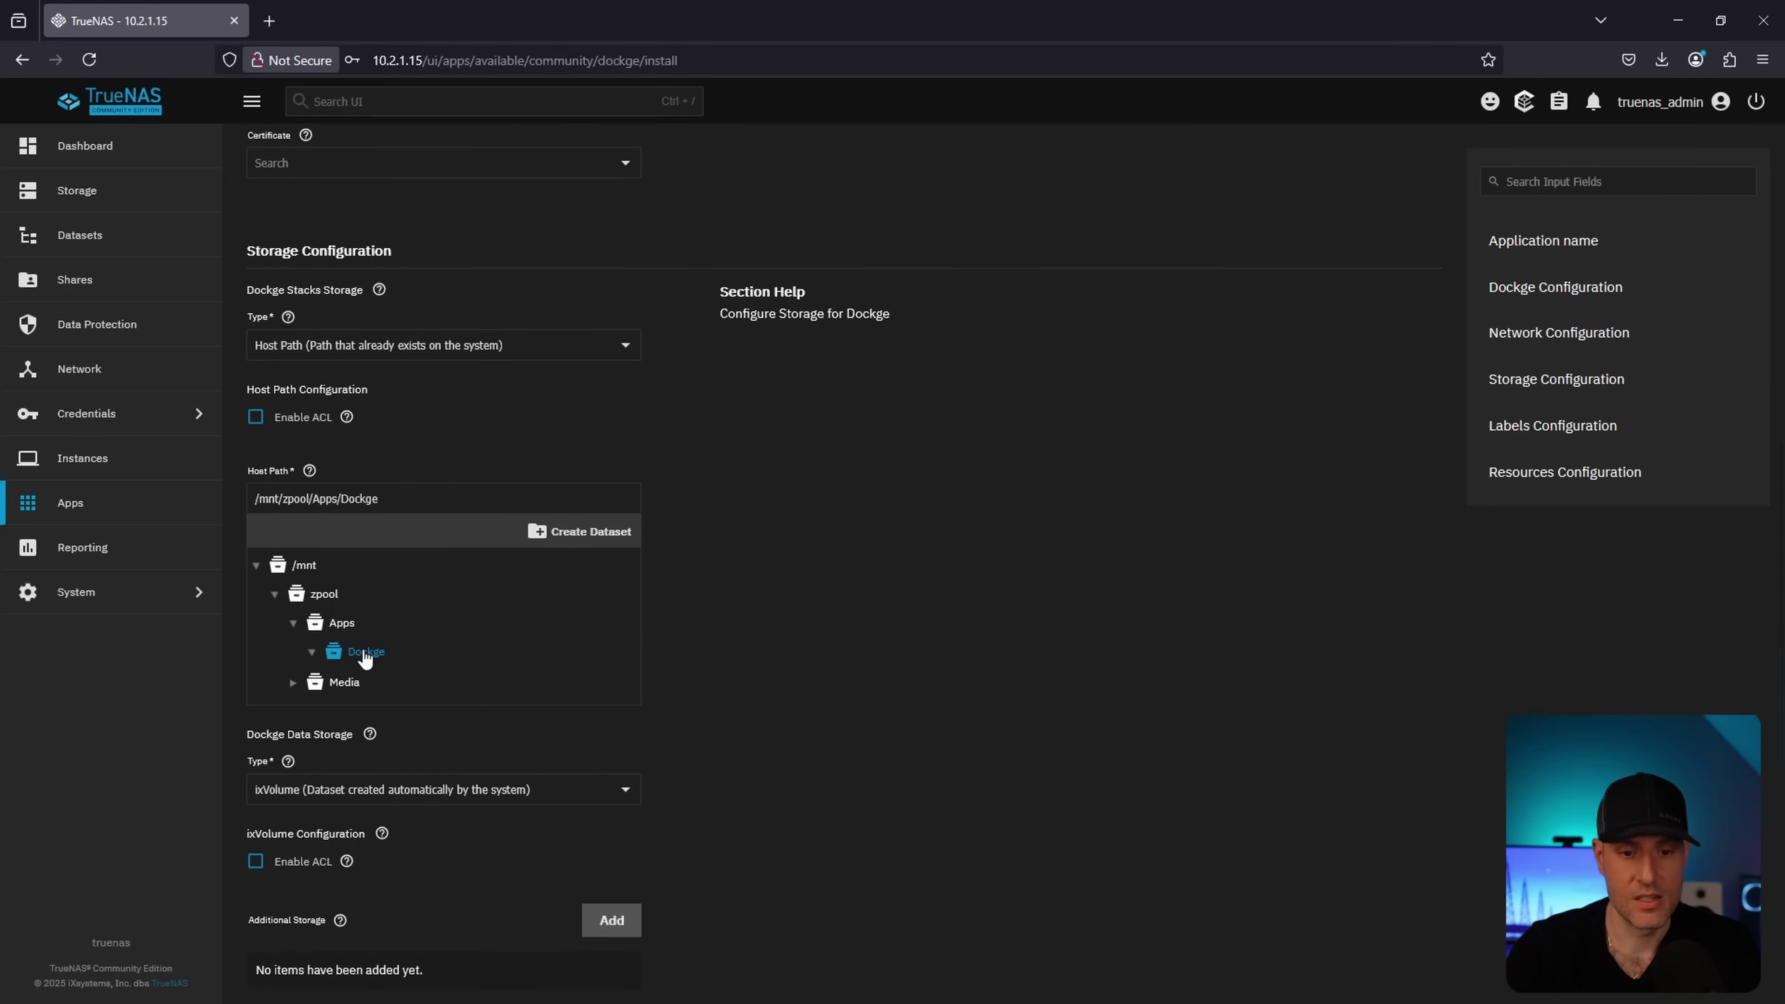
left_click(561, 533)
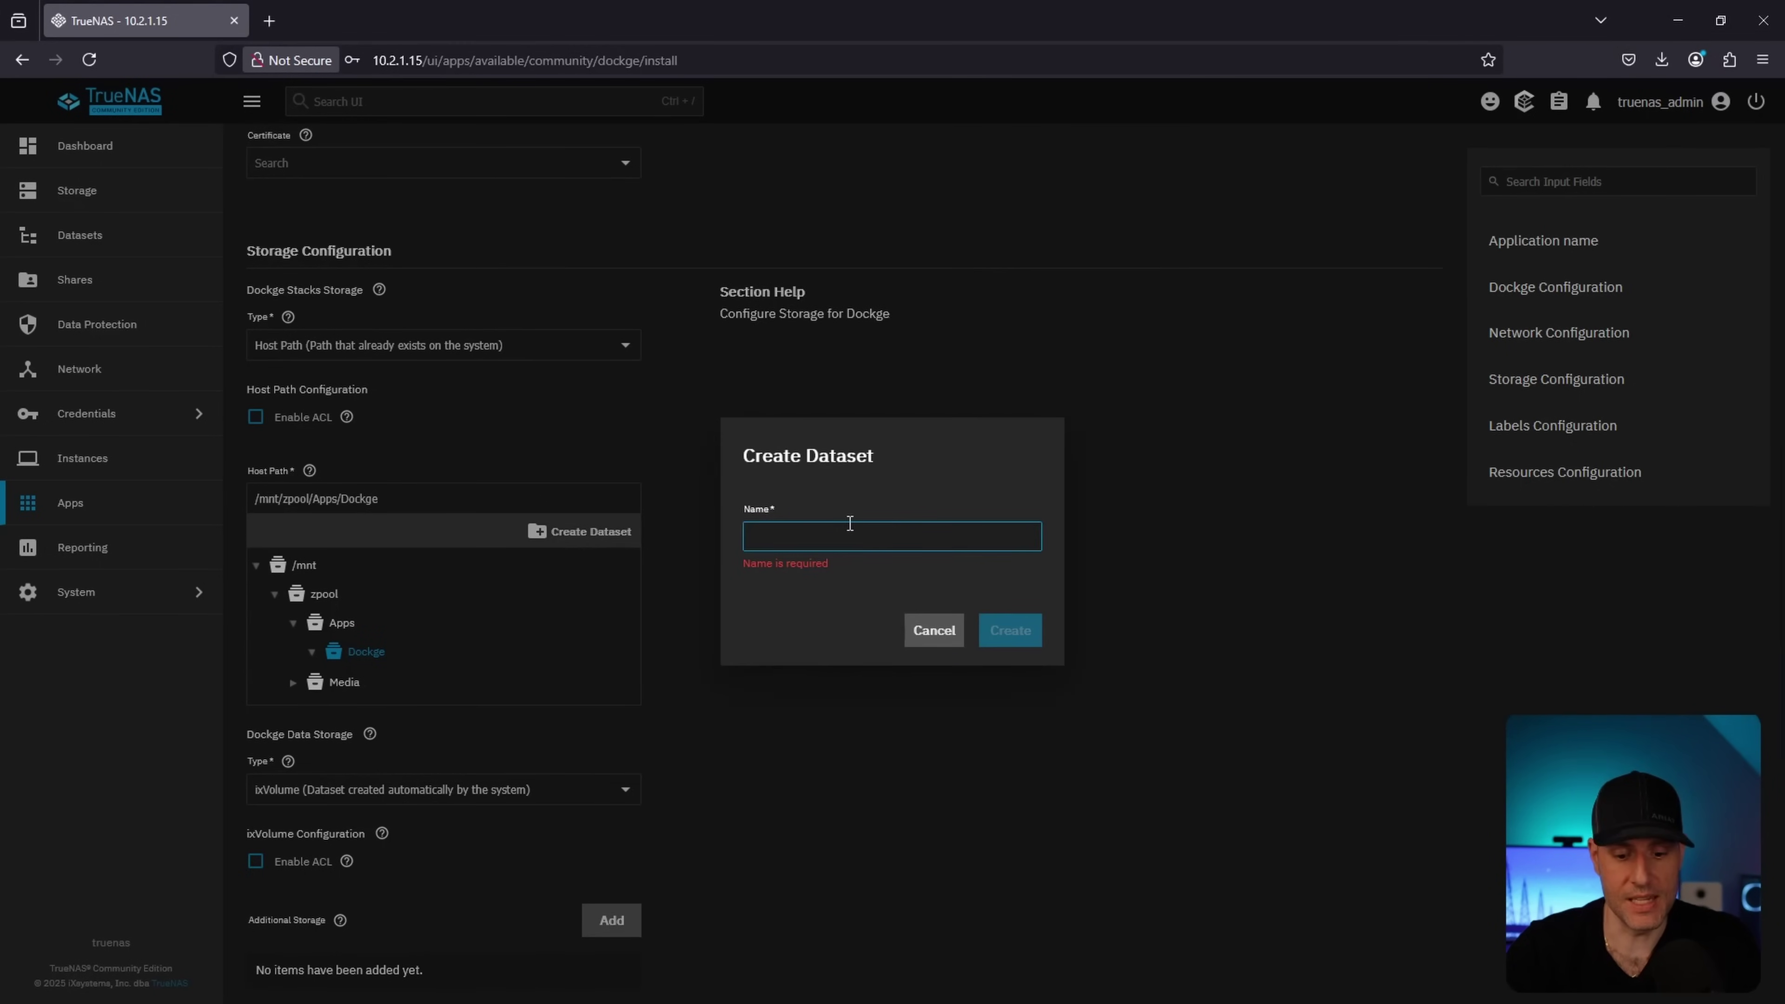
type("Stacks")
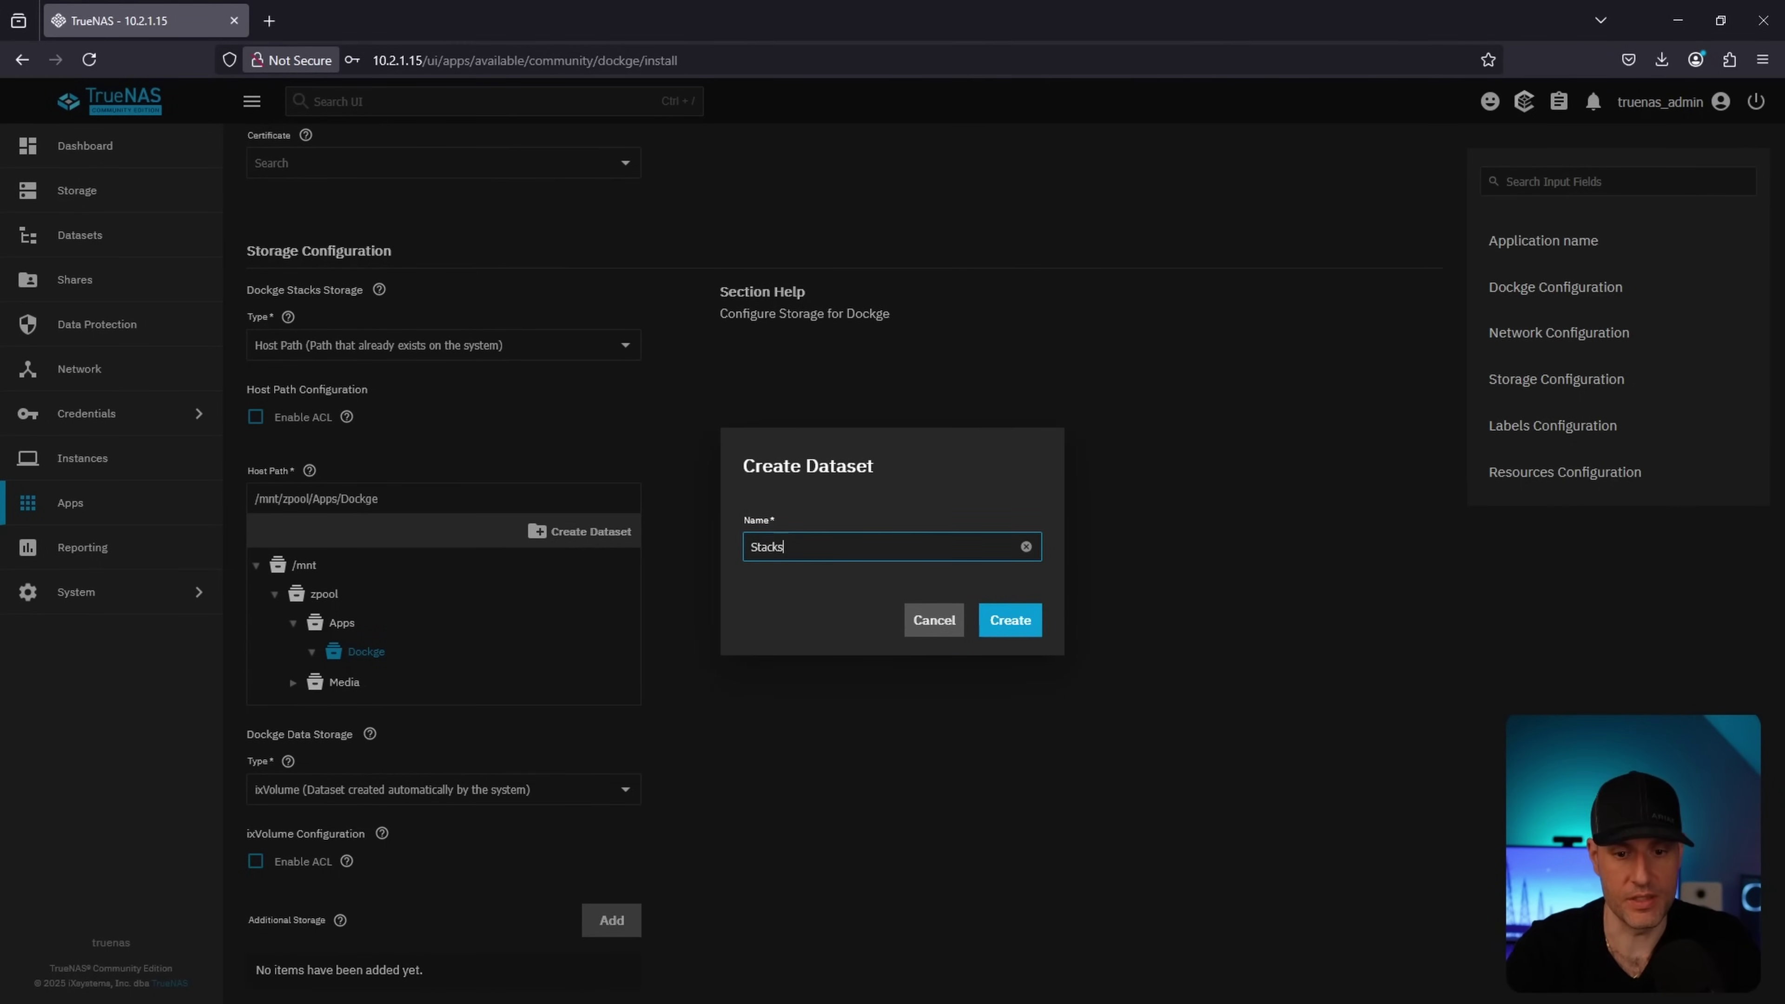
left_click(1010, 628)
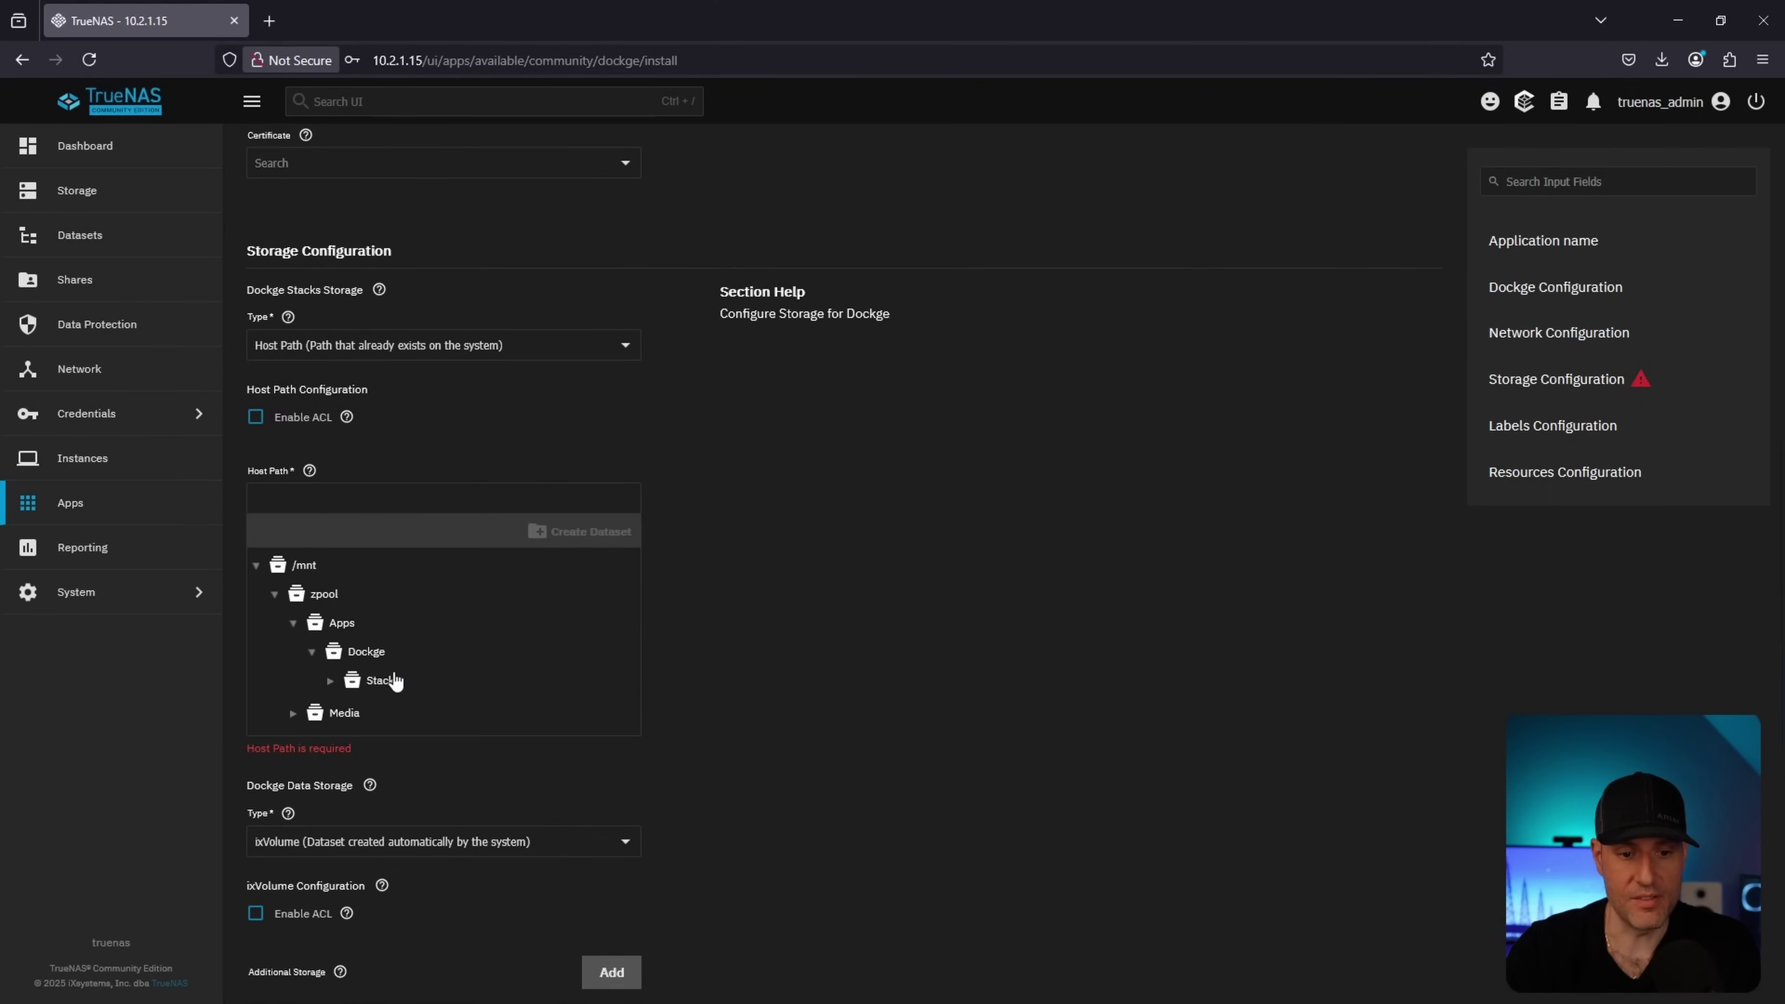
left_click(390, 681)
- Set the Dockge data storage type to Host Path, using a new "Data" dataset created inside /mnt/zpool/Apps/Dockge
scroll(492, 619, "down", 2)
left_click(625, 642)
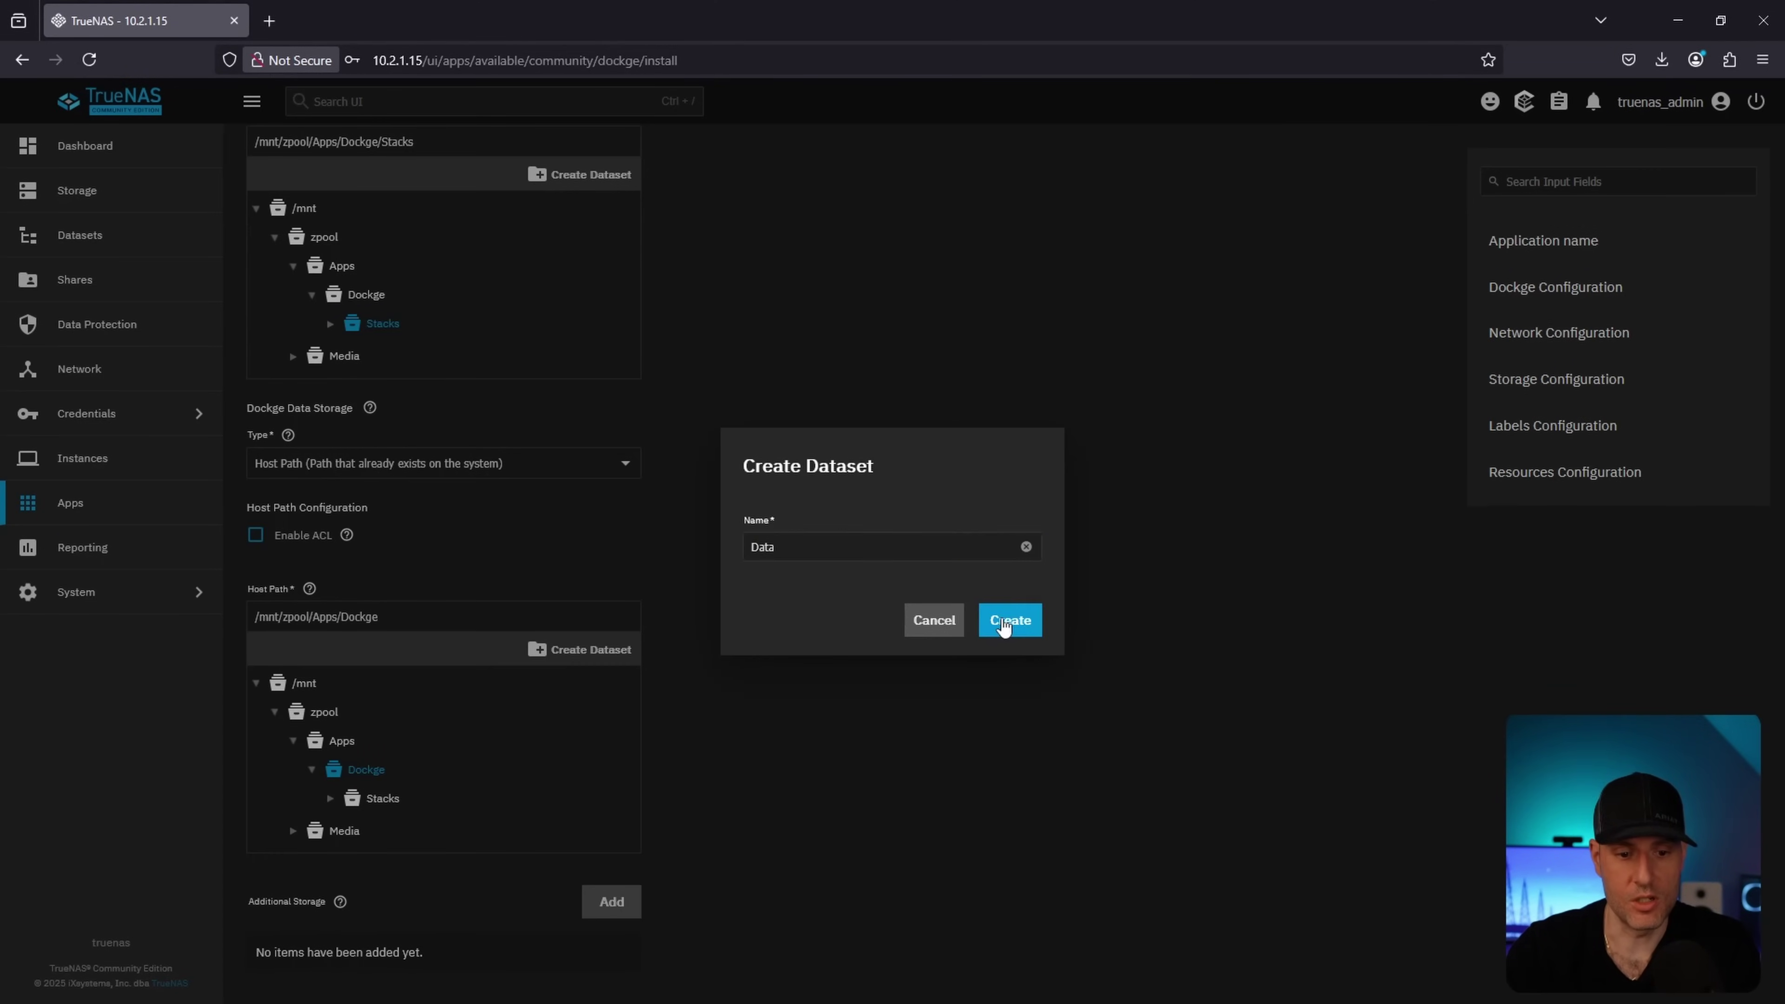
left_click(1008, 619)
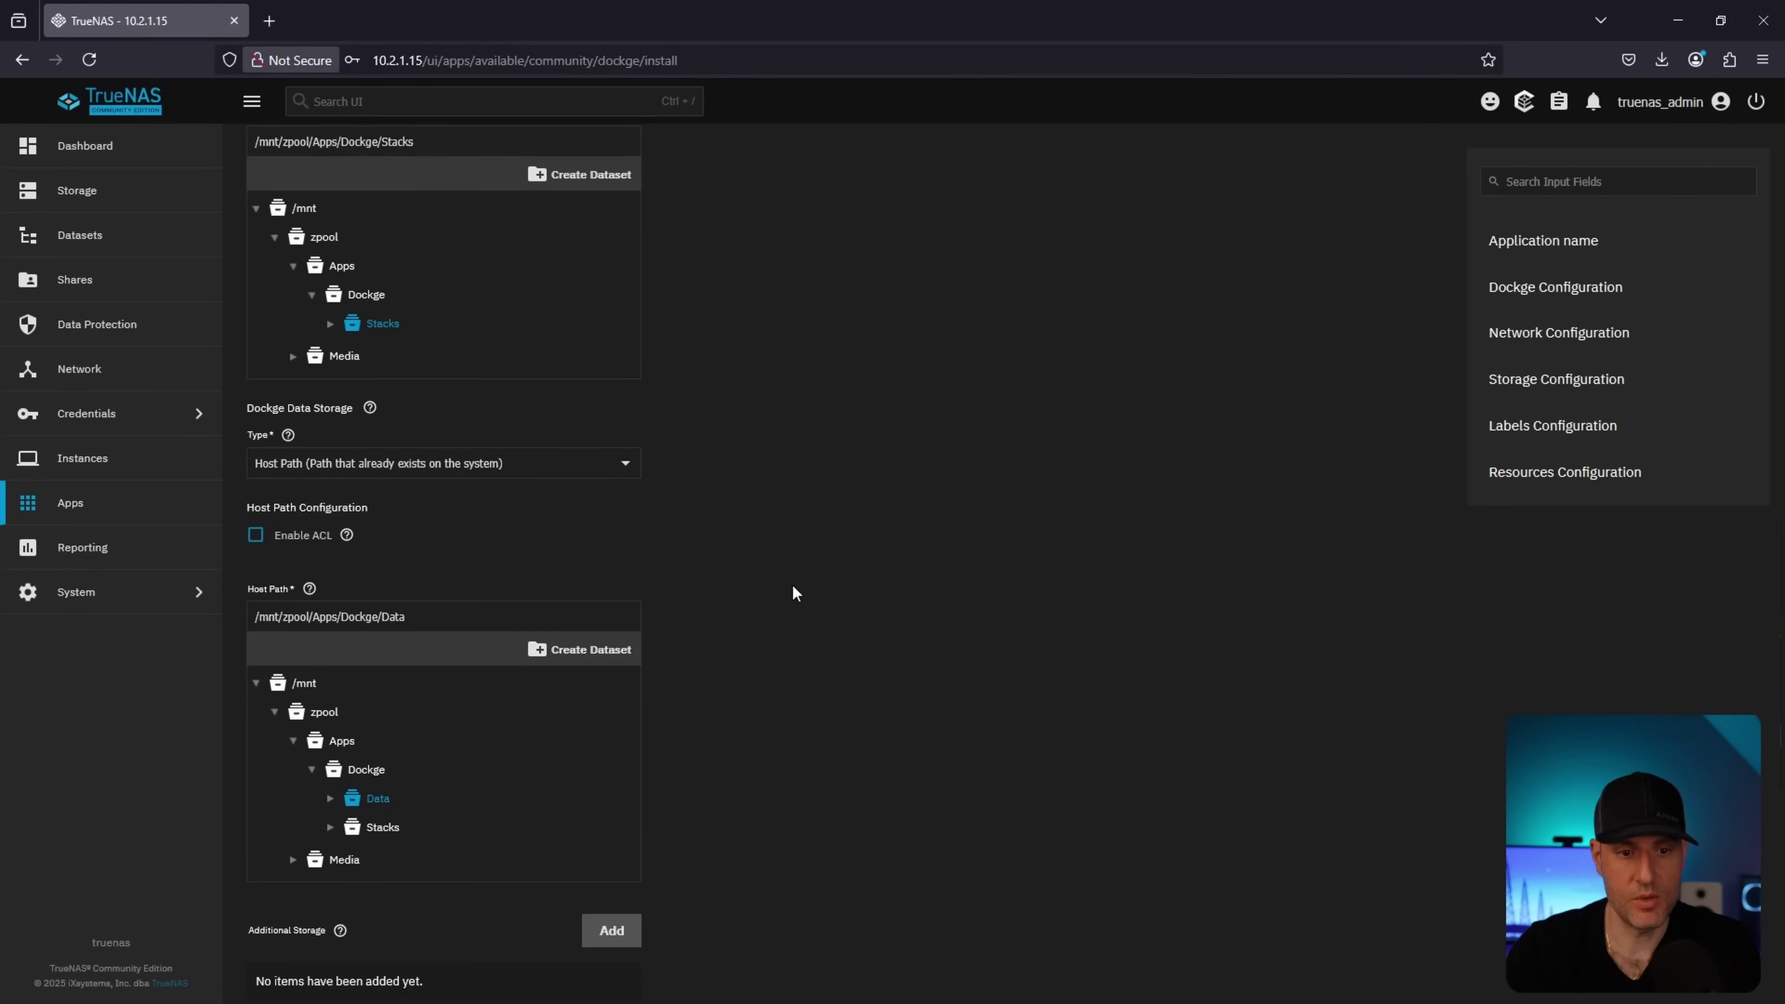
- Review the Dockge storage paths and install the app, keeping the preset CPU and memory limits
scroll(791, 594, "up", 2)
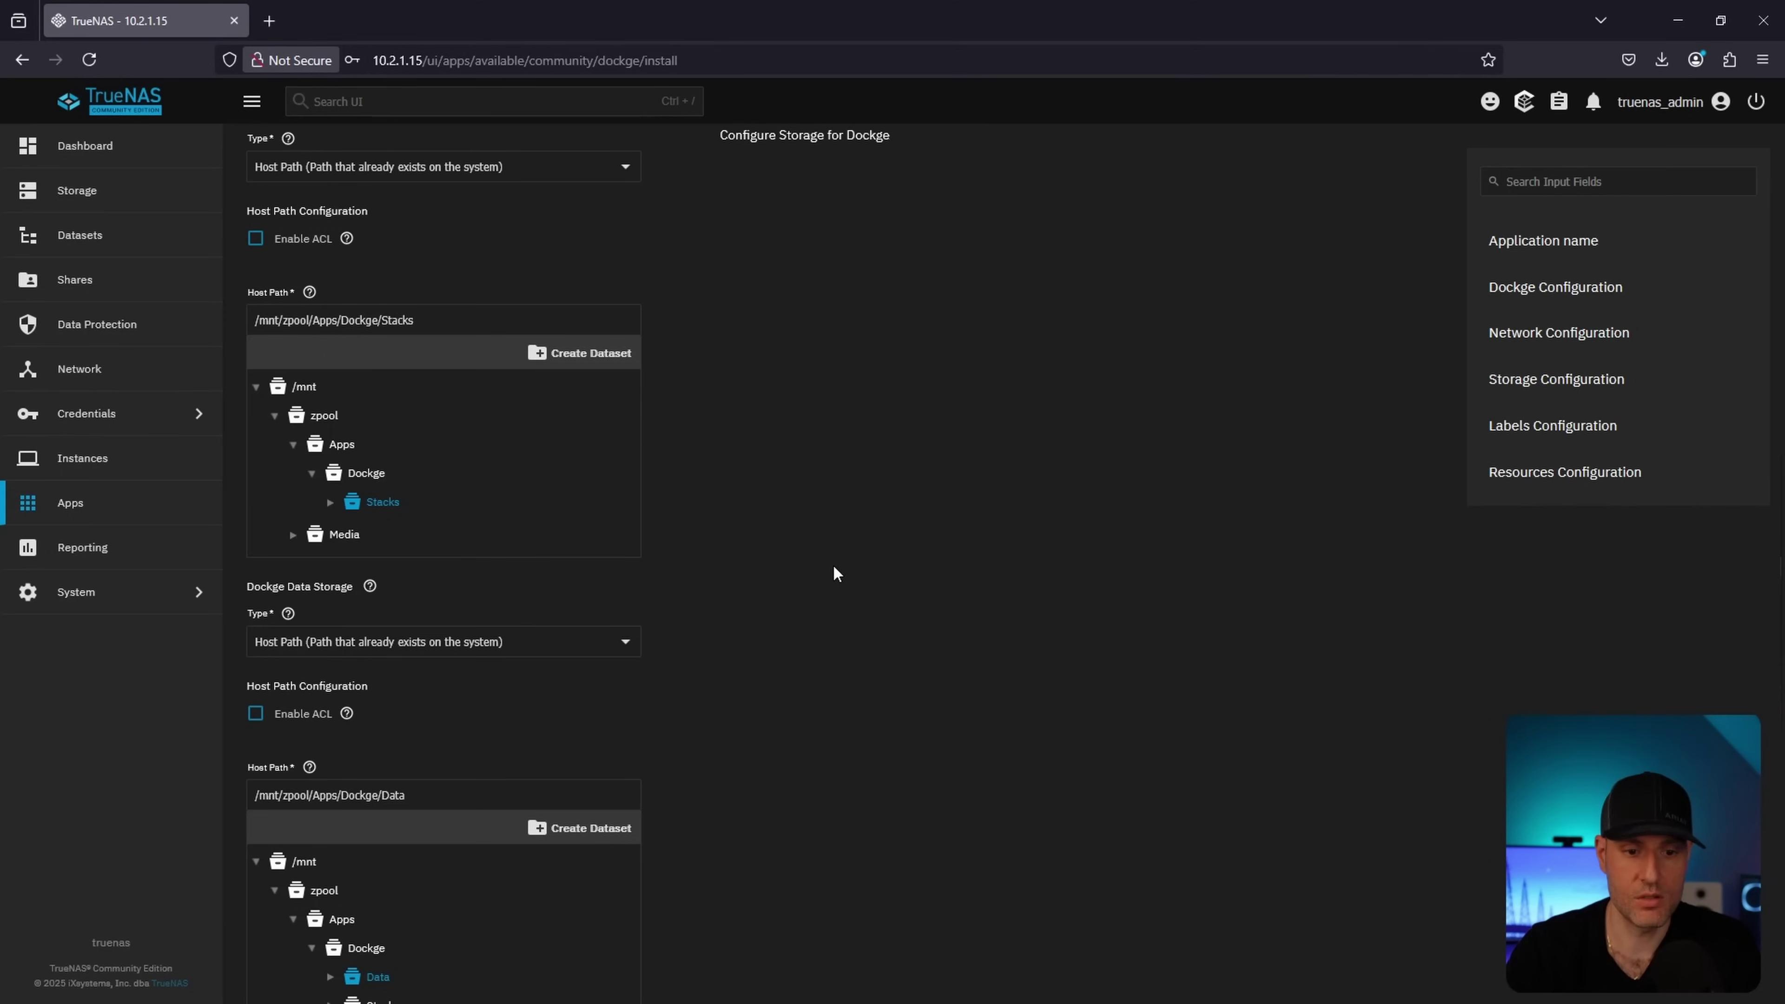
scroll(421, 703, "down", 10)
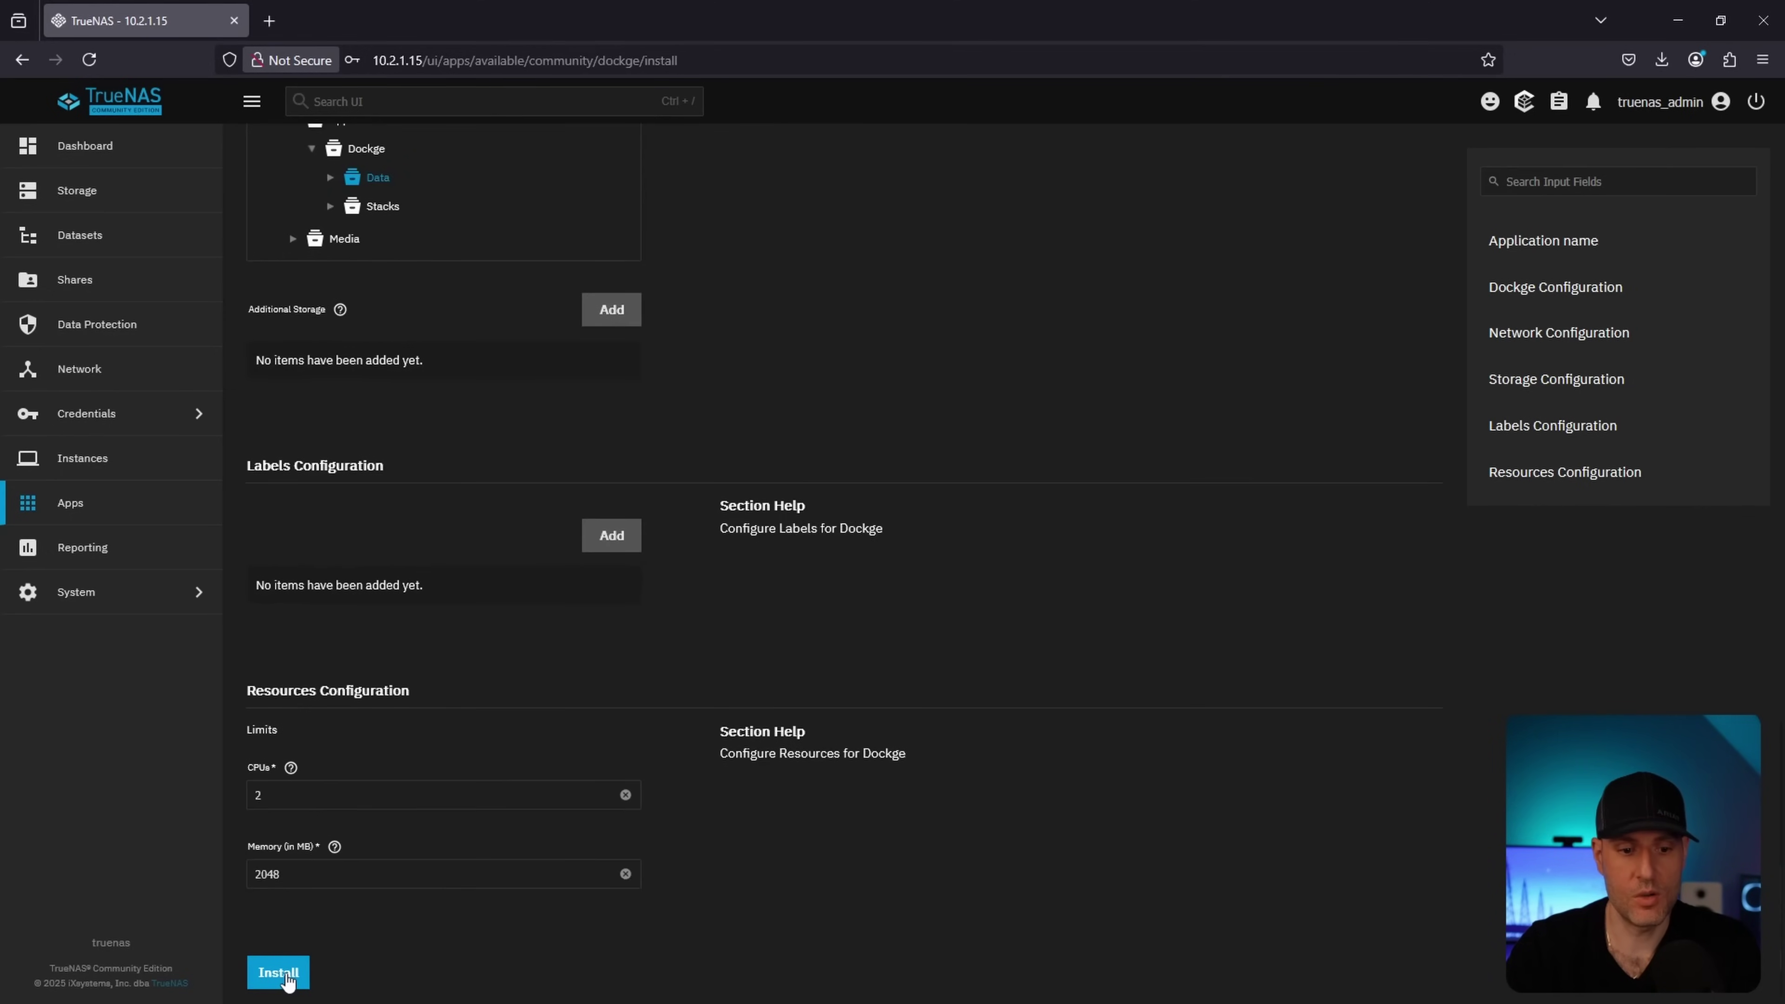
left_click(279, 973)
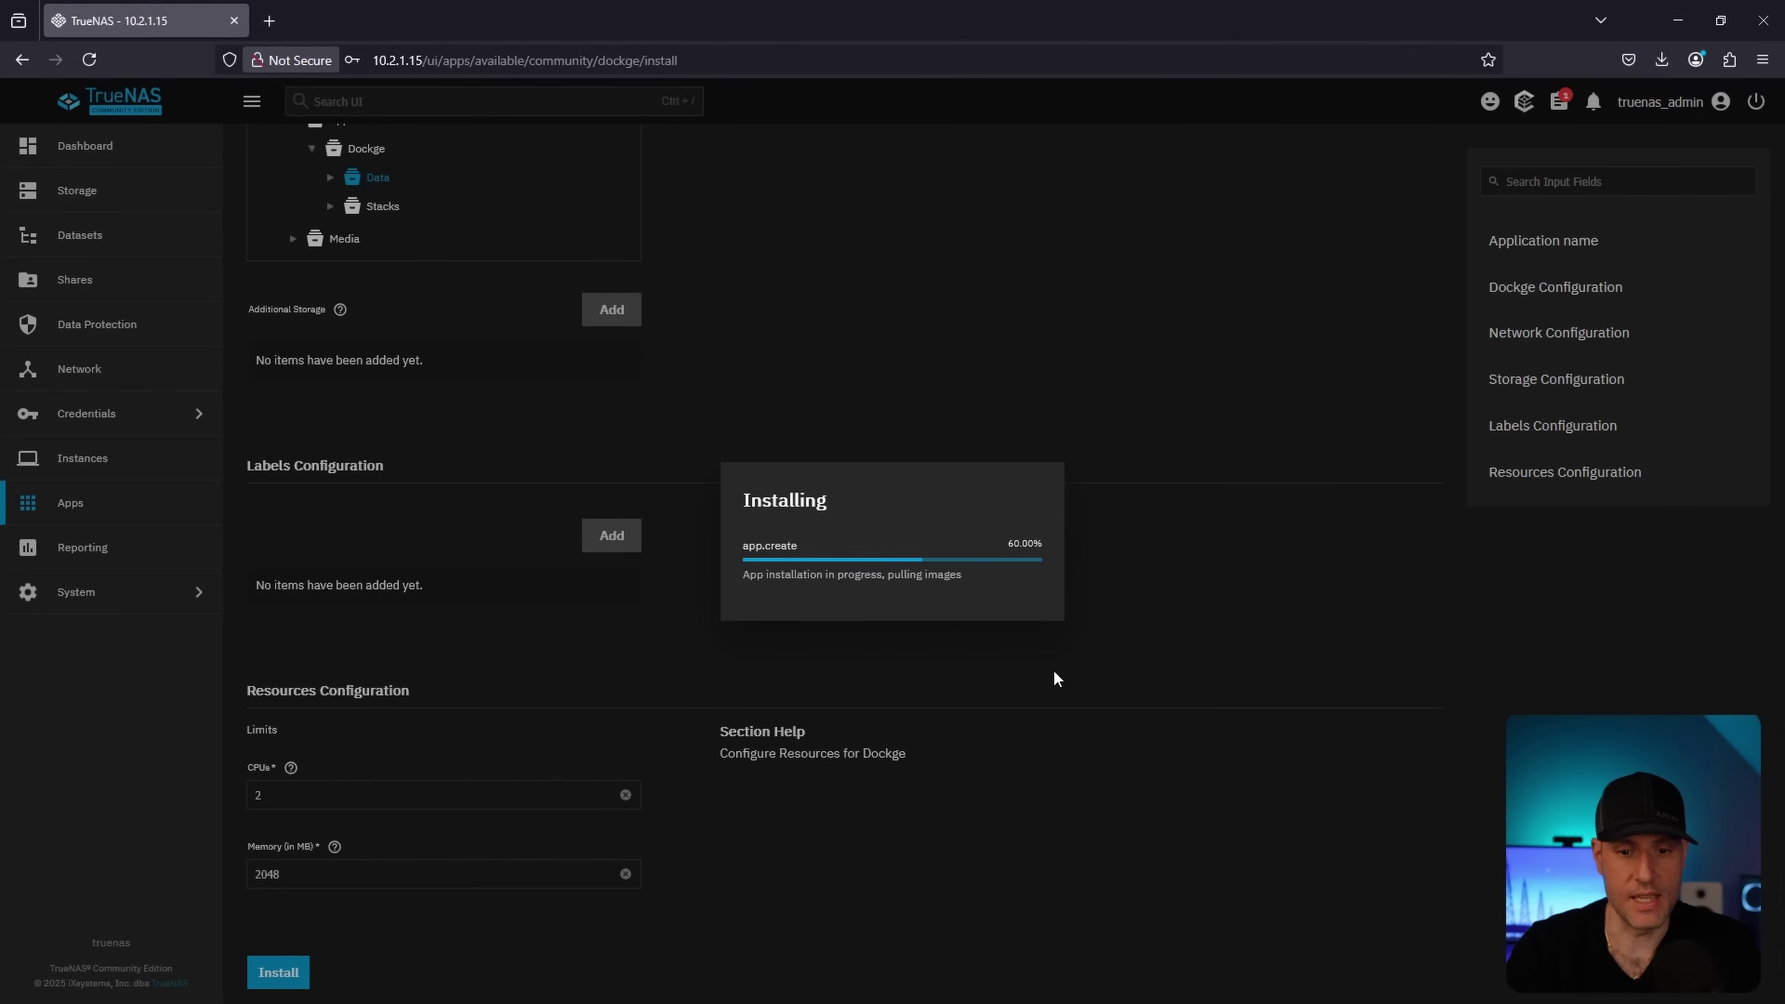